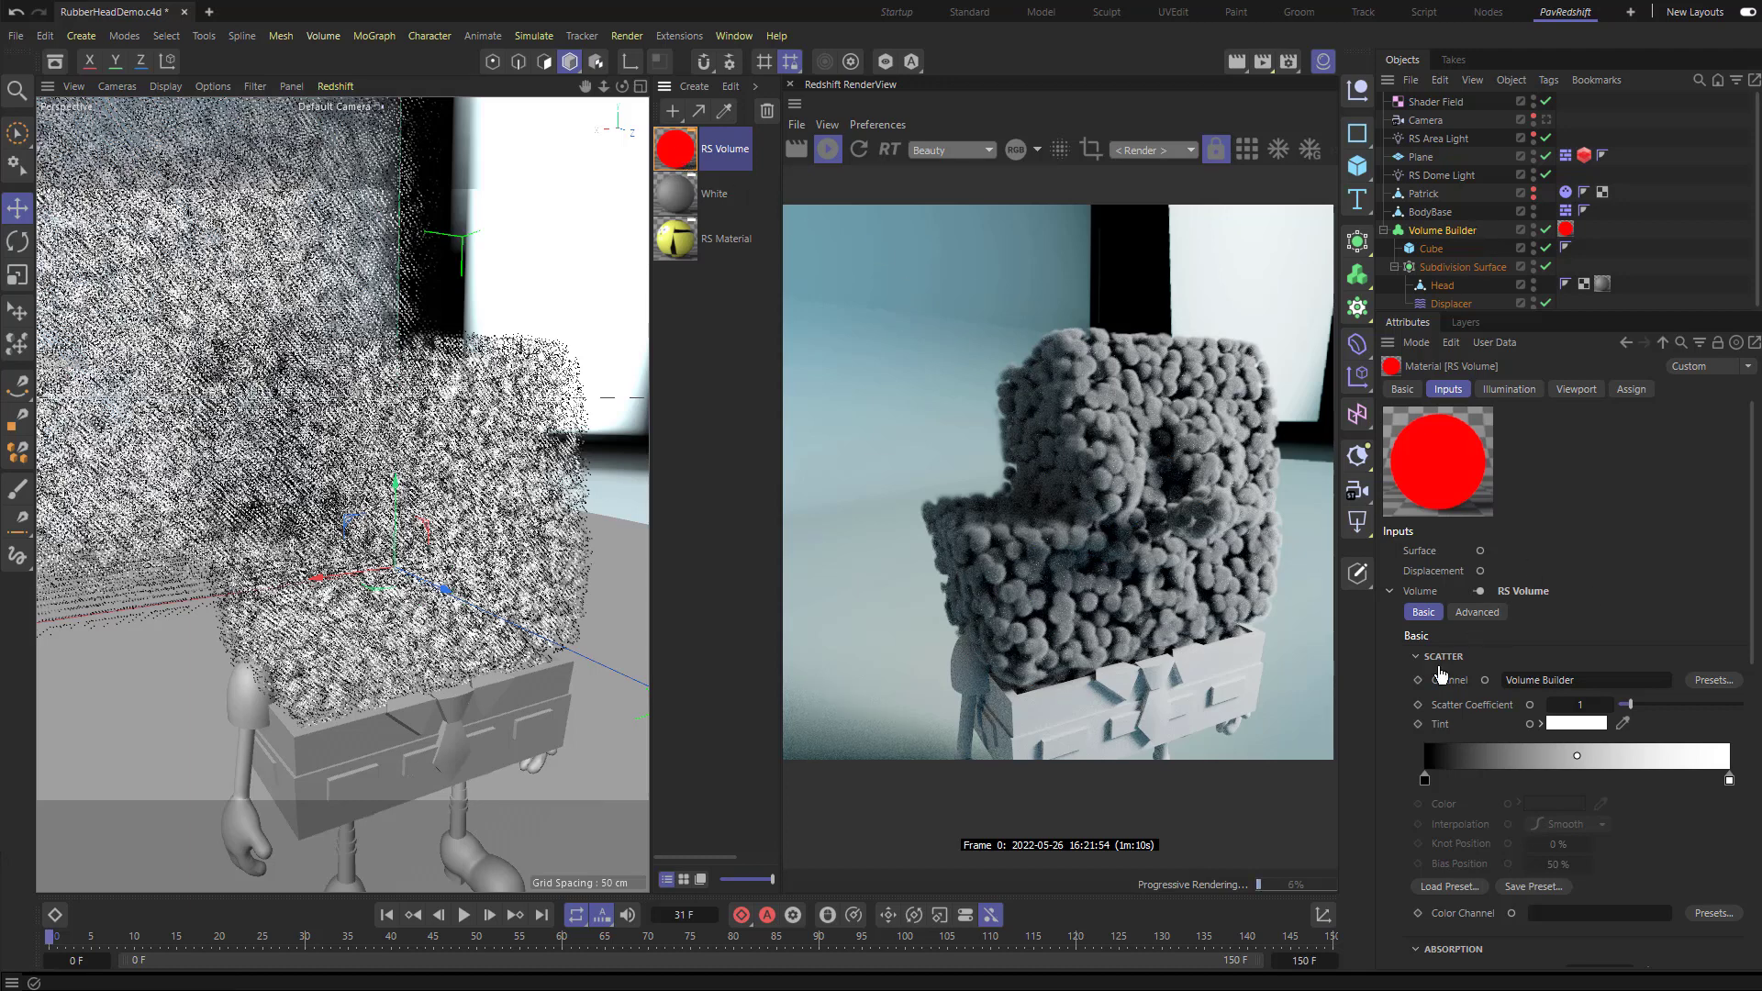
Step: Test the RS Volume material's scatter coefficient at 2.81, 4.85 and 0.26, ending at 1.64
click(1389, 592)
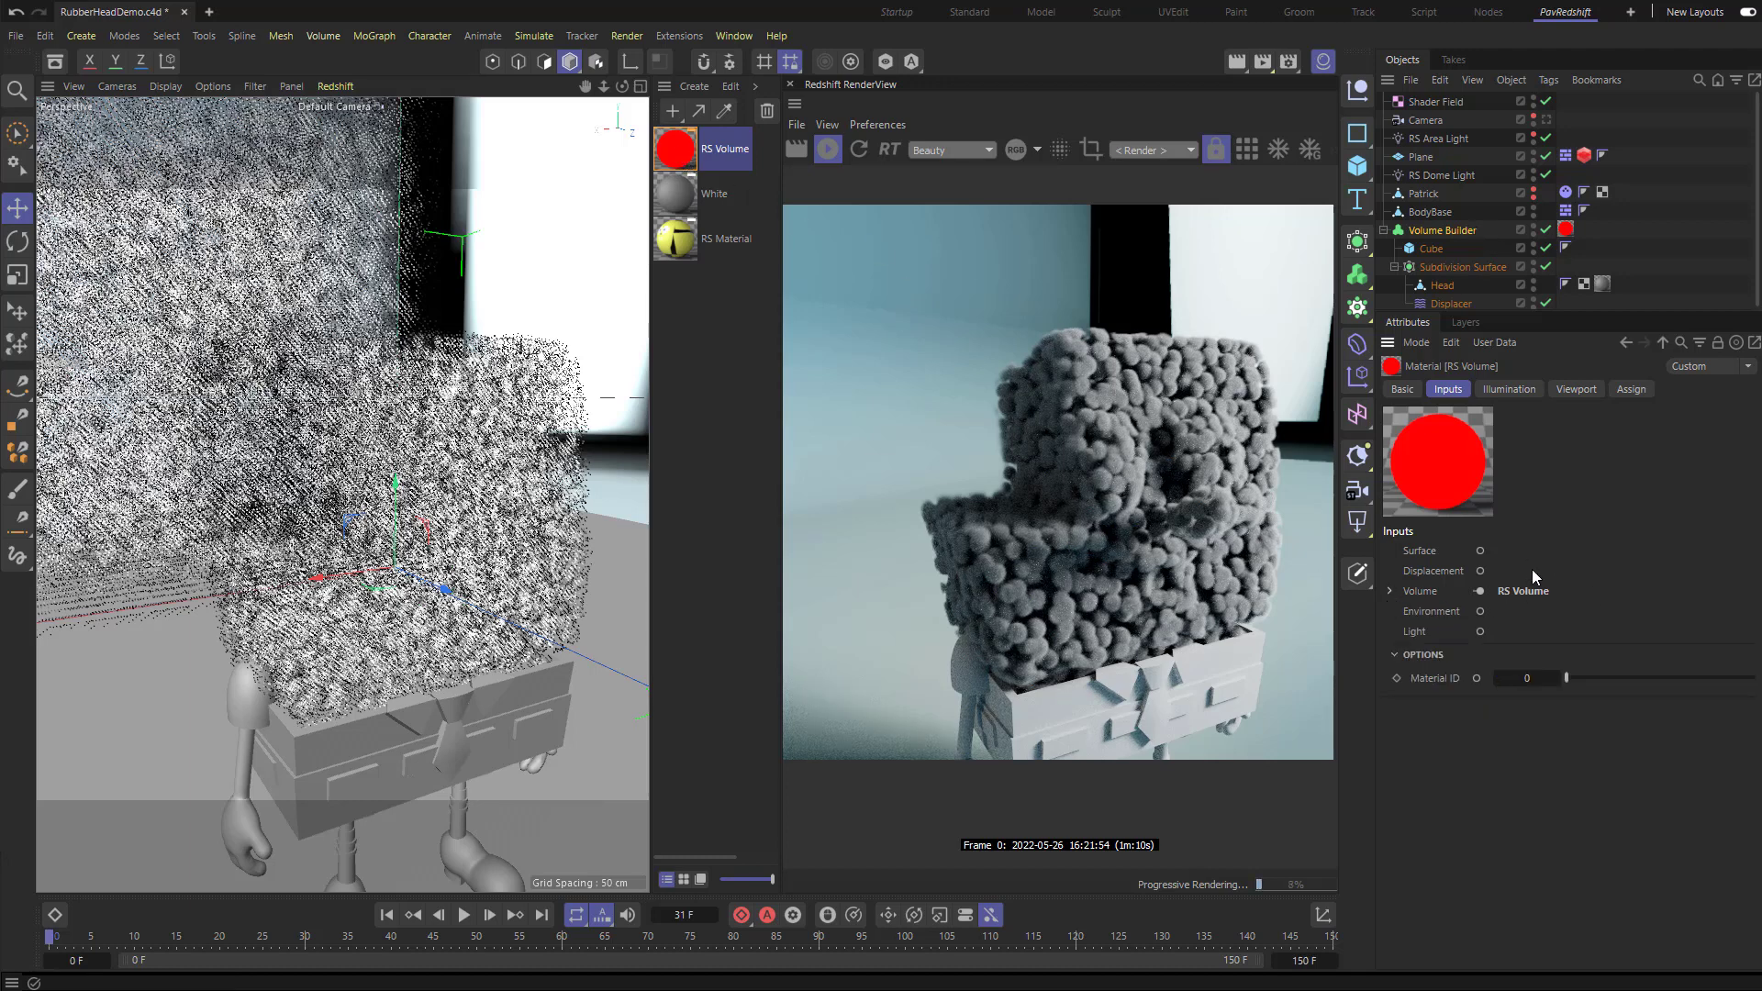
click(1389, 592)
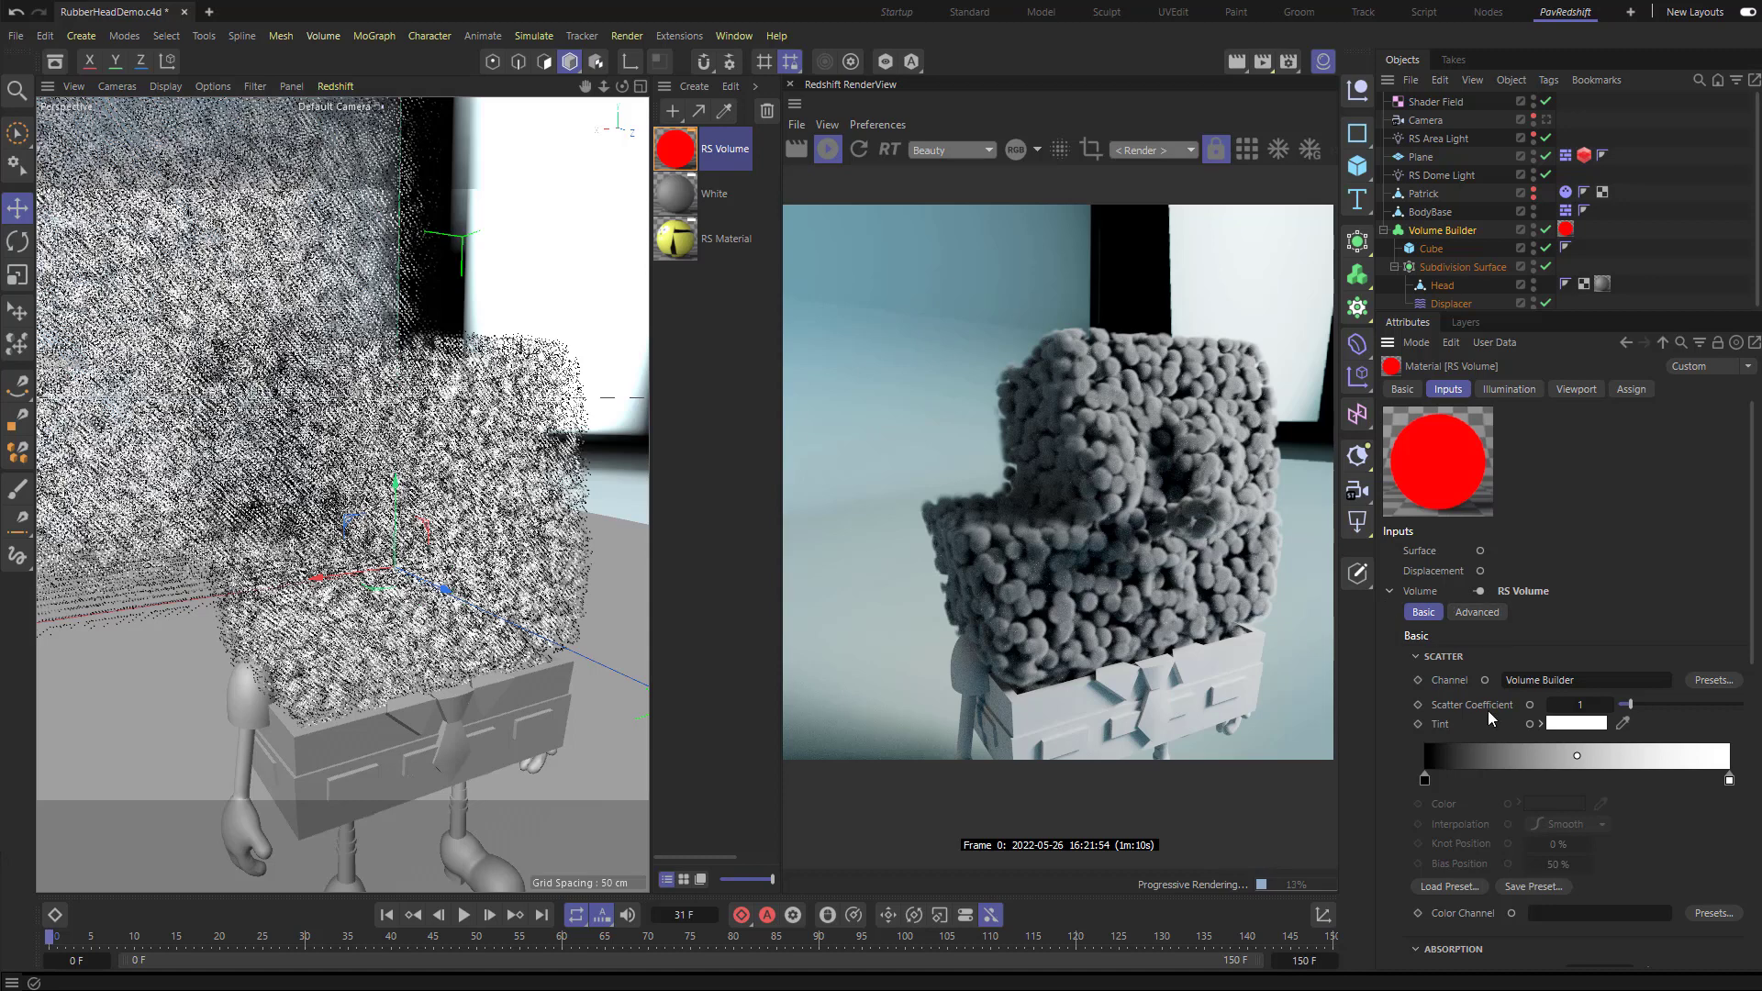
scroll(1413, 679, down, 3)
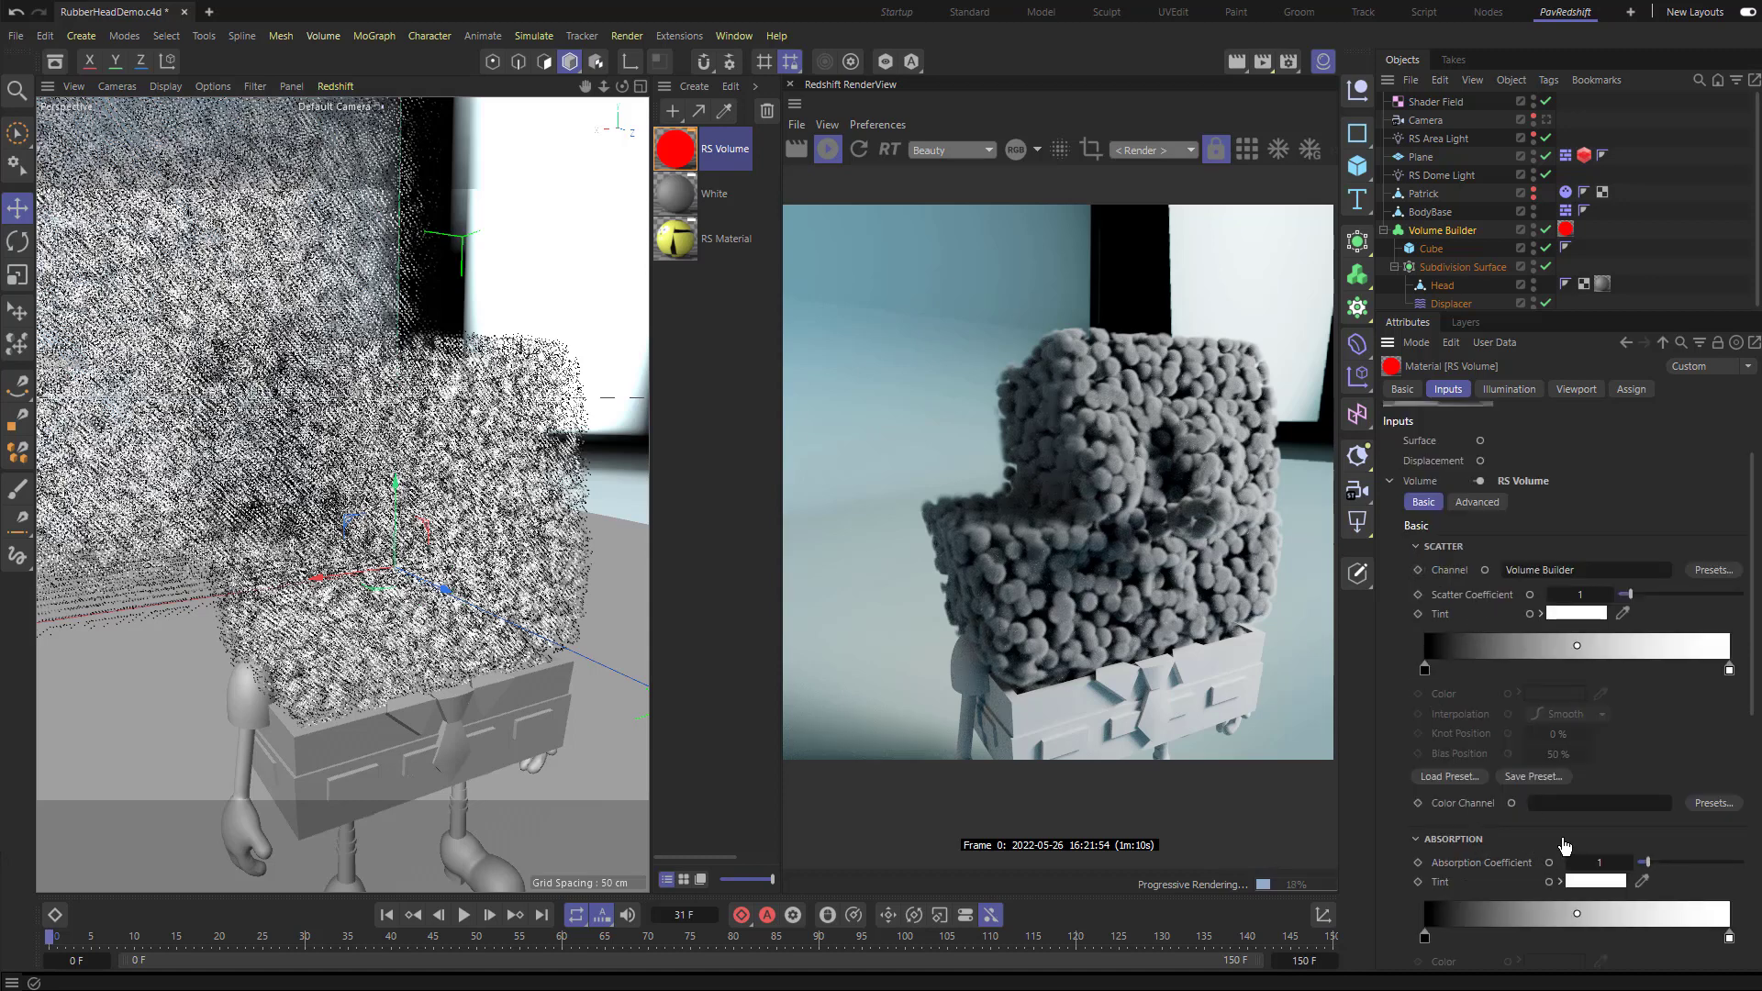
drag(1633, 595, 1654, 593)
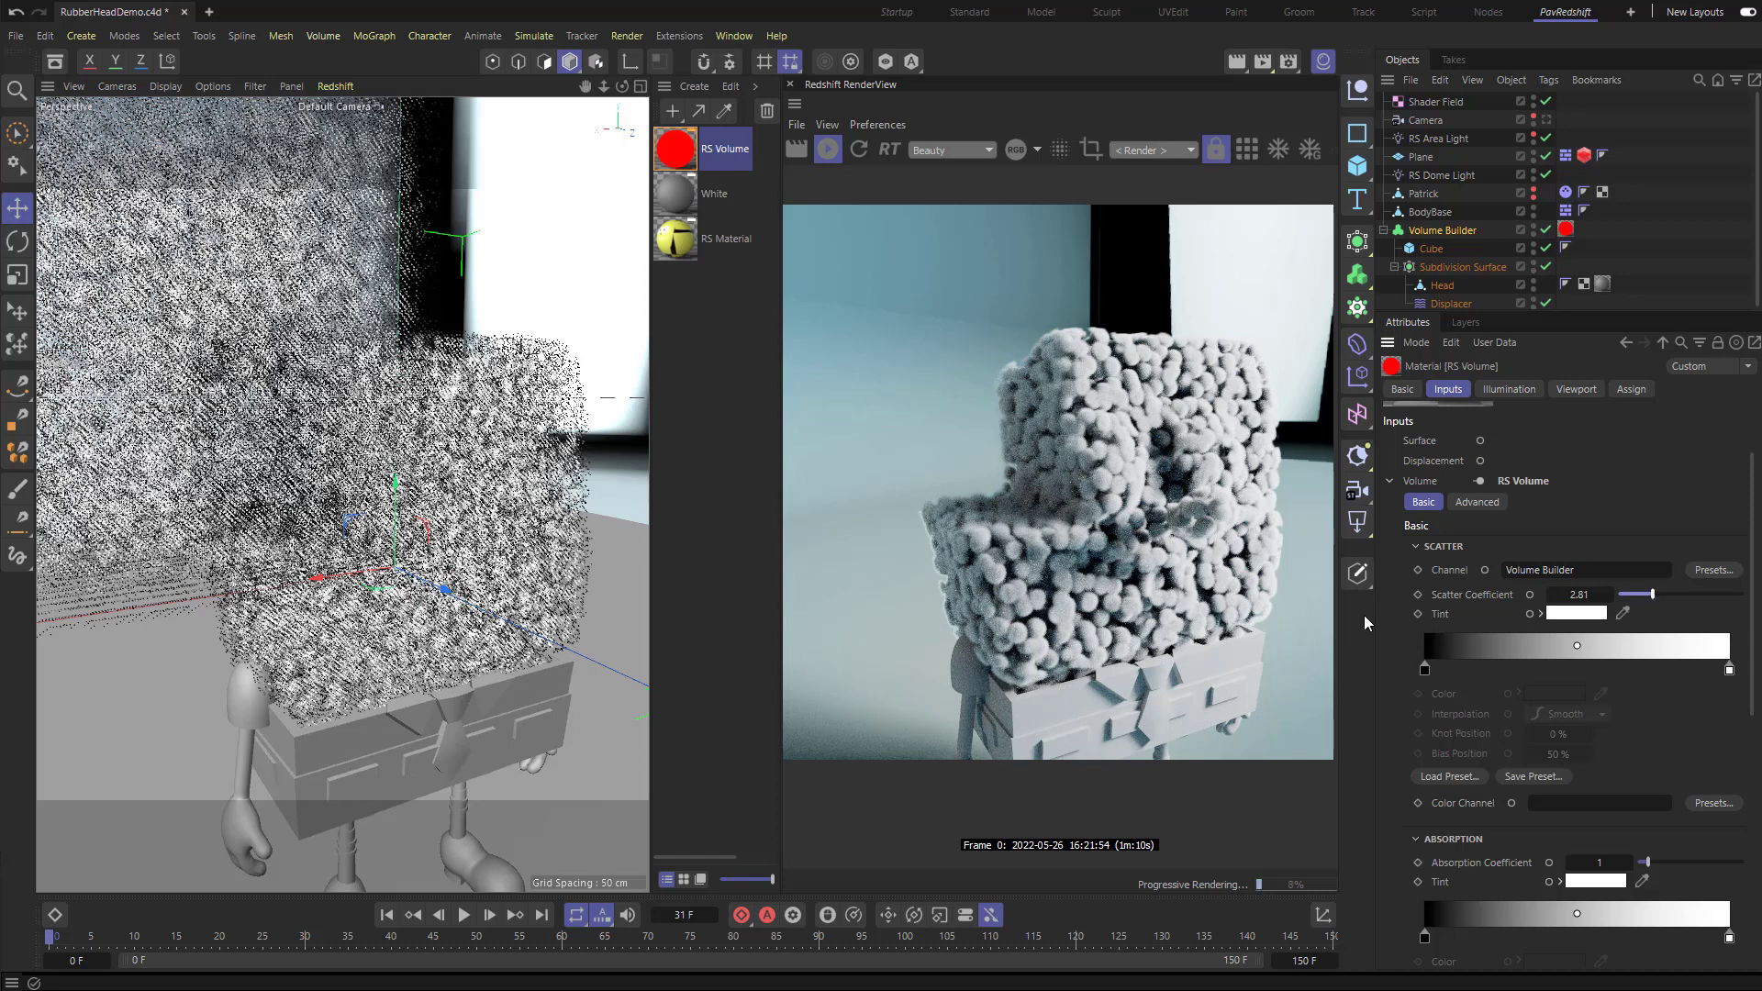
drag(1652, 594, 1679, 593)
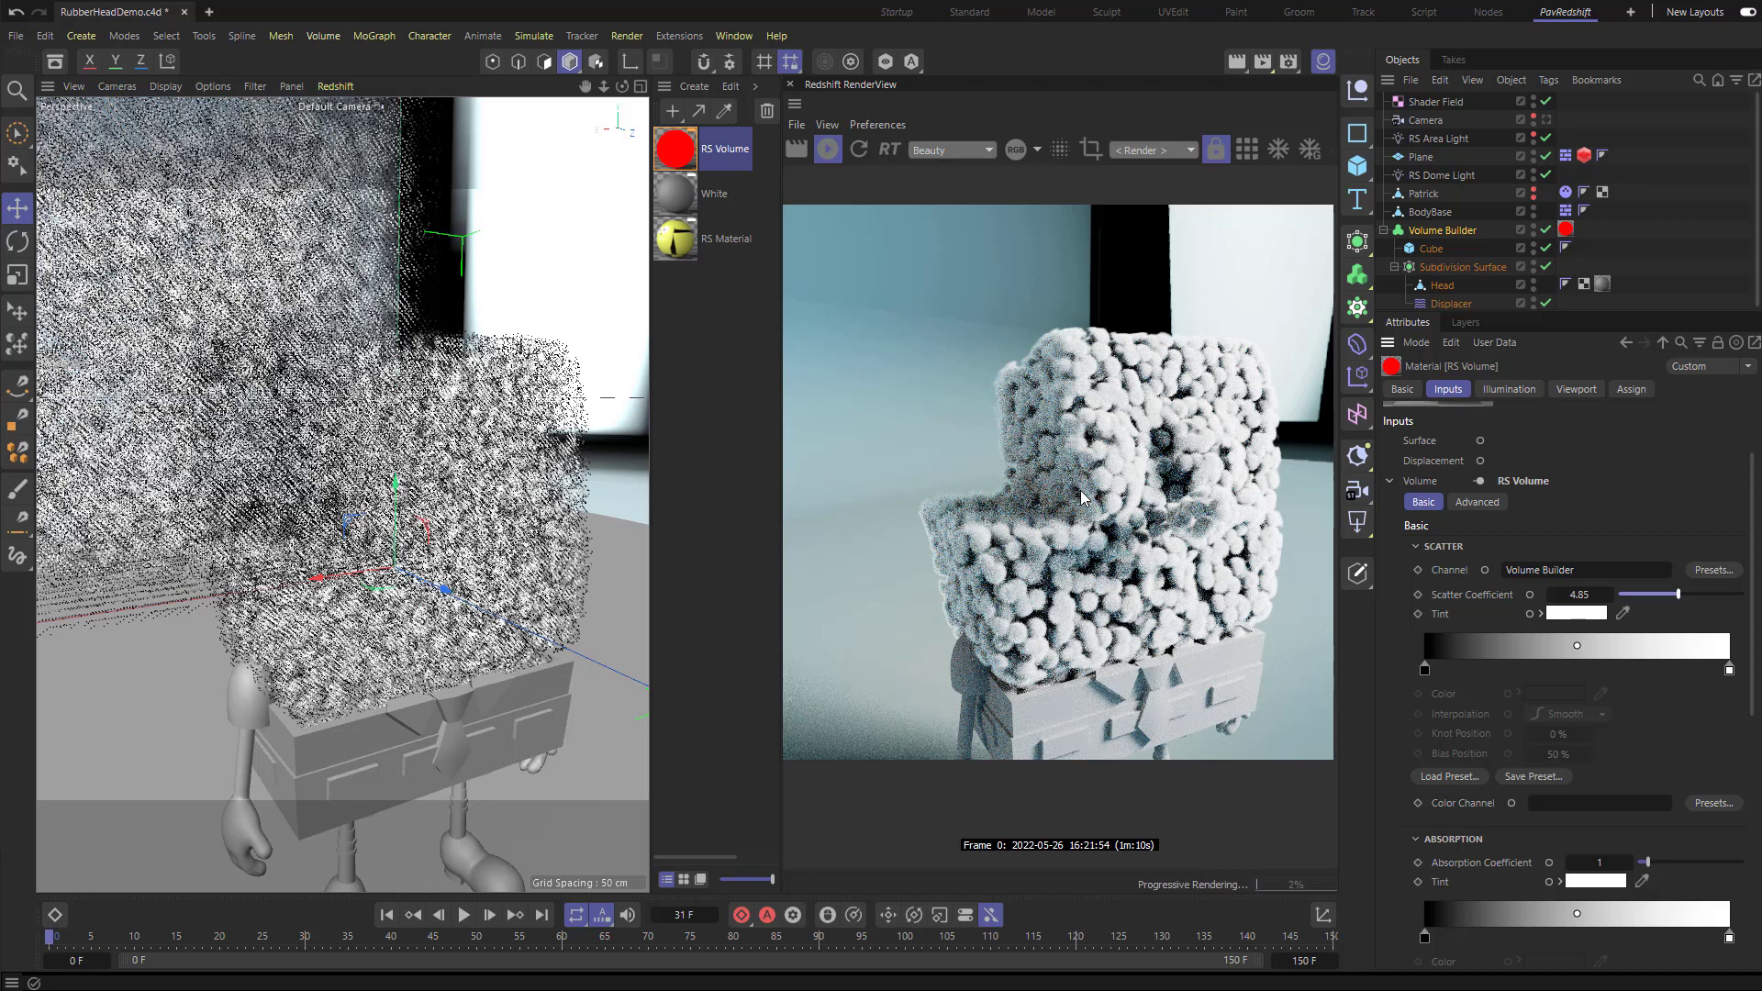
click(1630, 594)
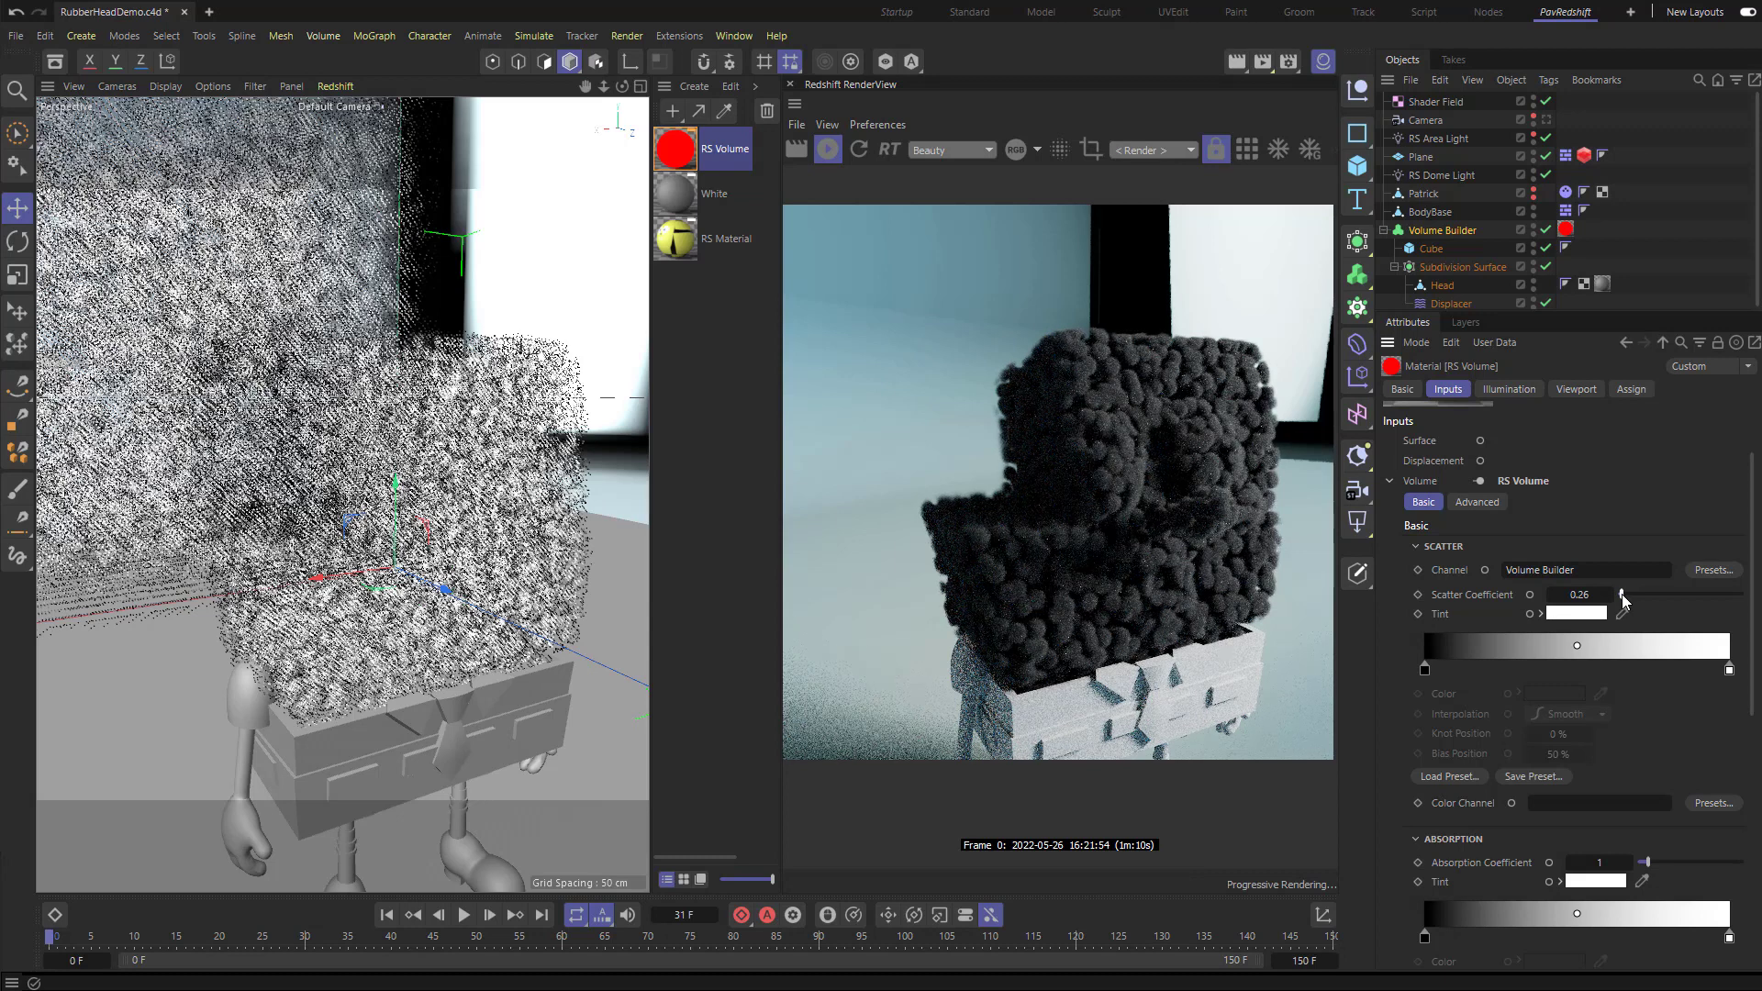
drag(1623, 594, 1640, 592)
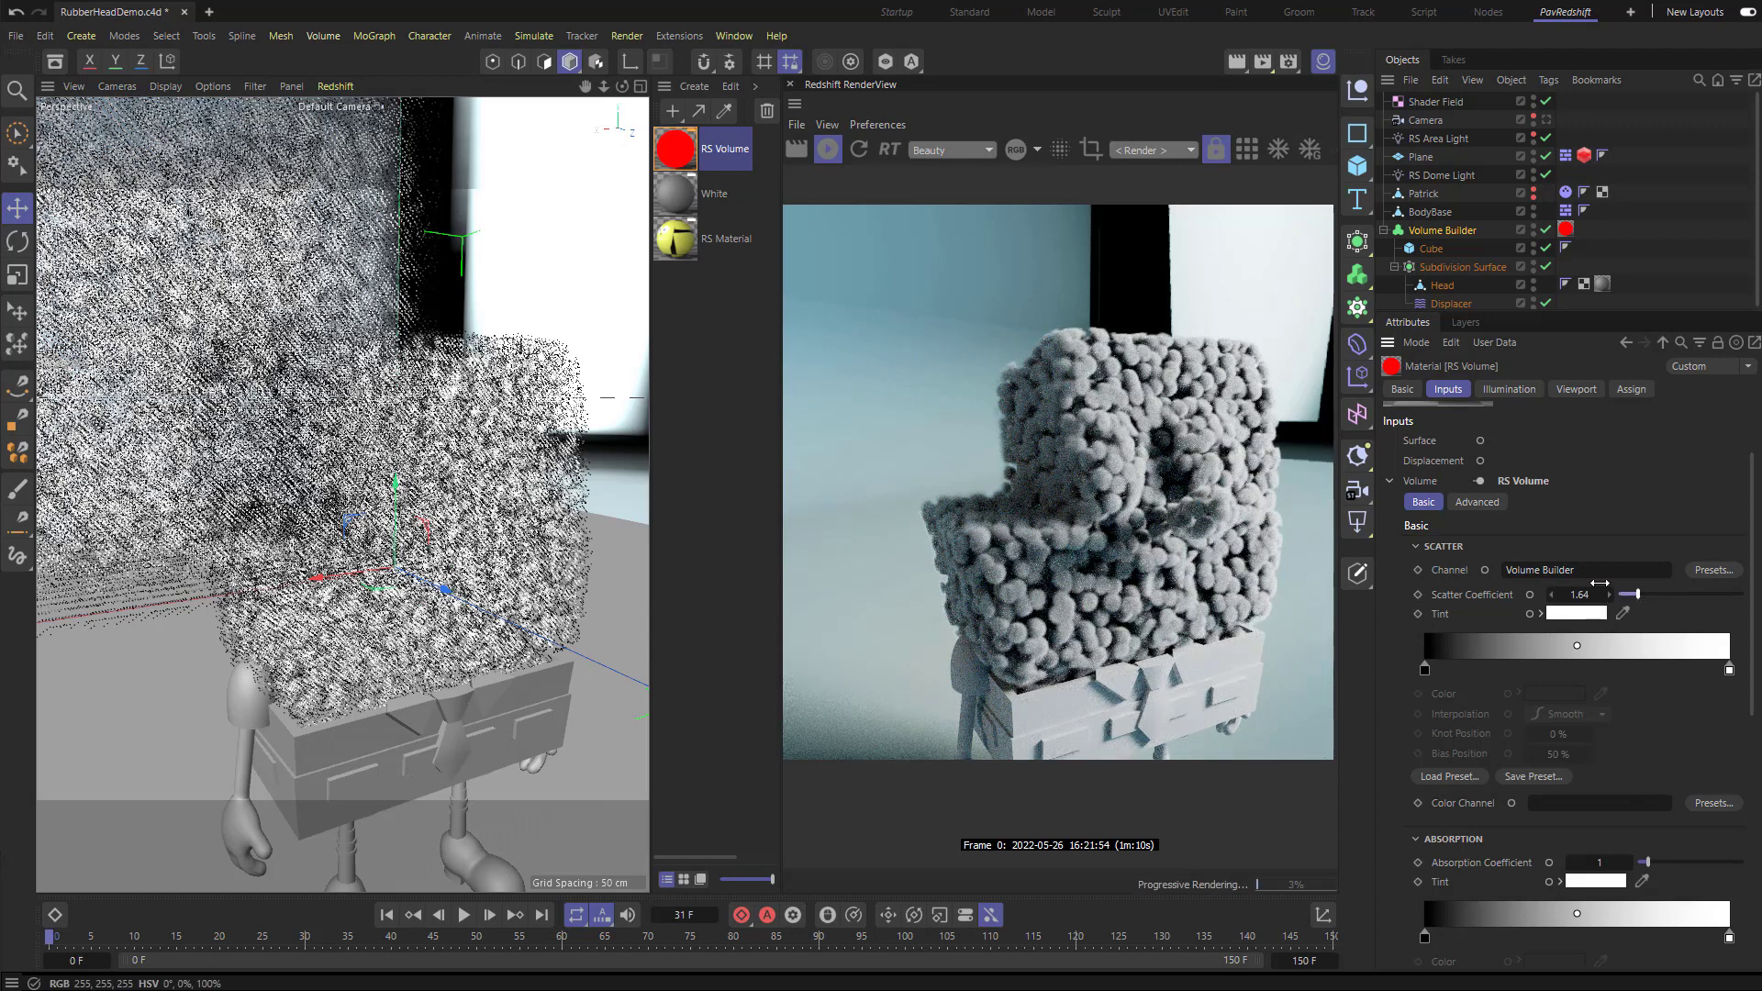
Step: Open the noise shader in the Volume Builder's Shader Field and set its global scale to 10 %
click(1451, 233)
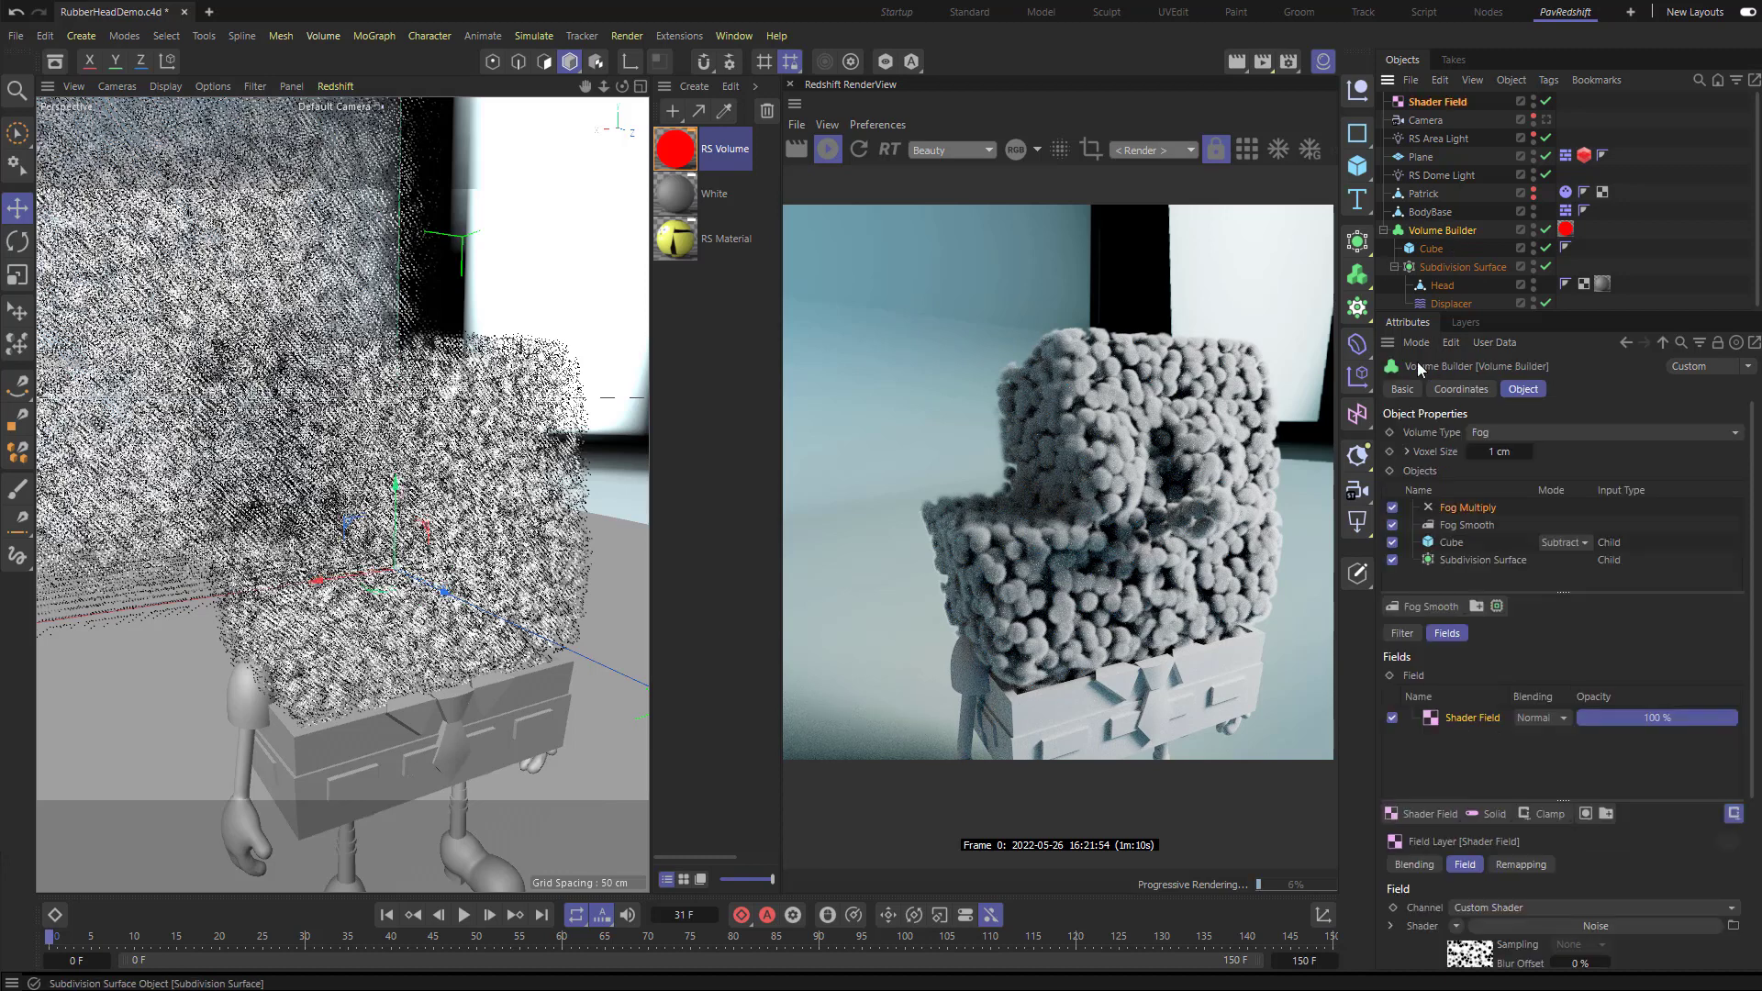
click(1461, 958)
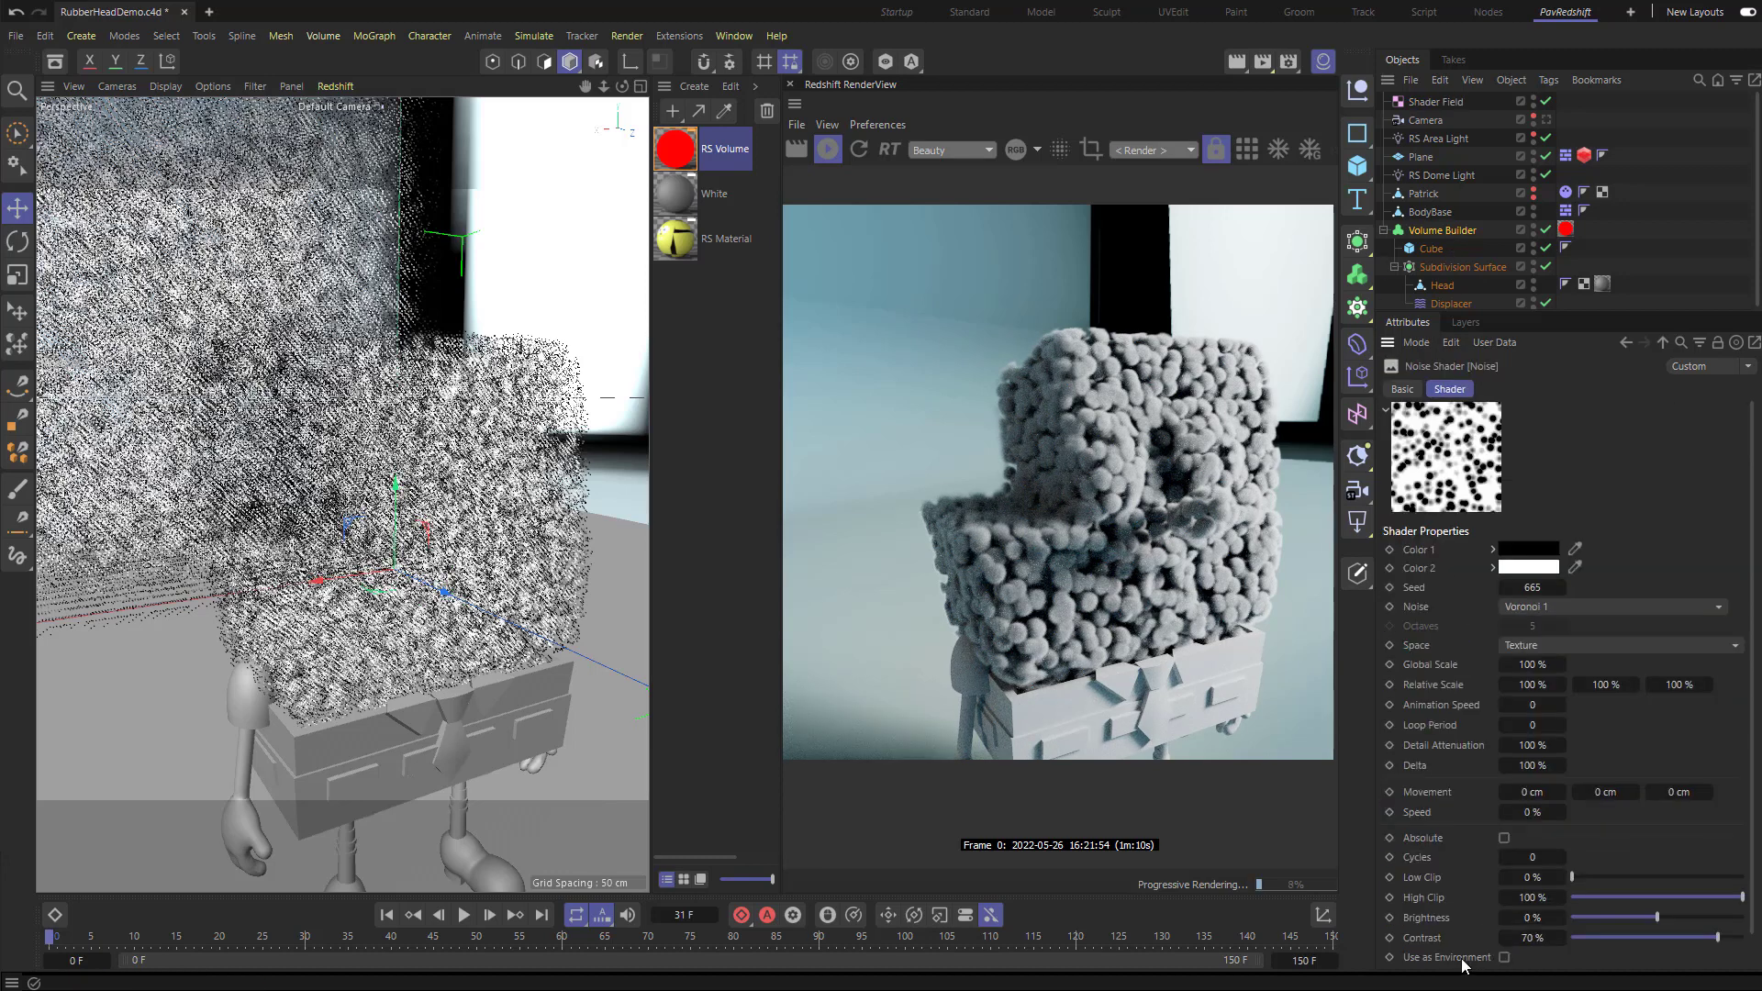
click(1537, 664)
text(10)
key(Return)
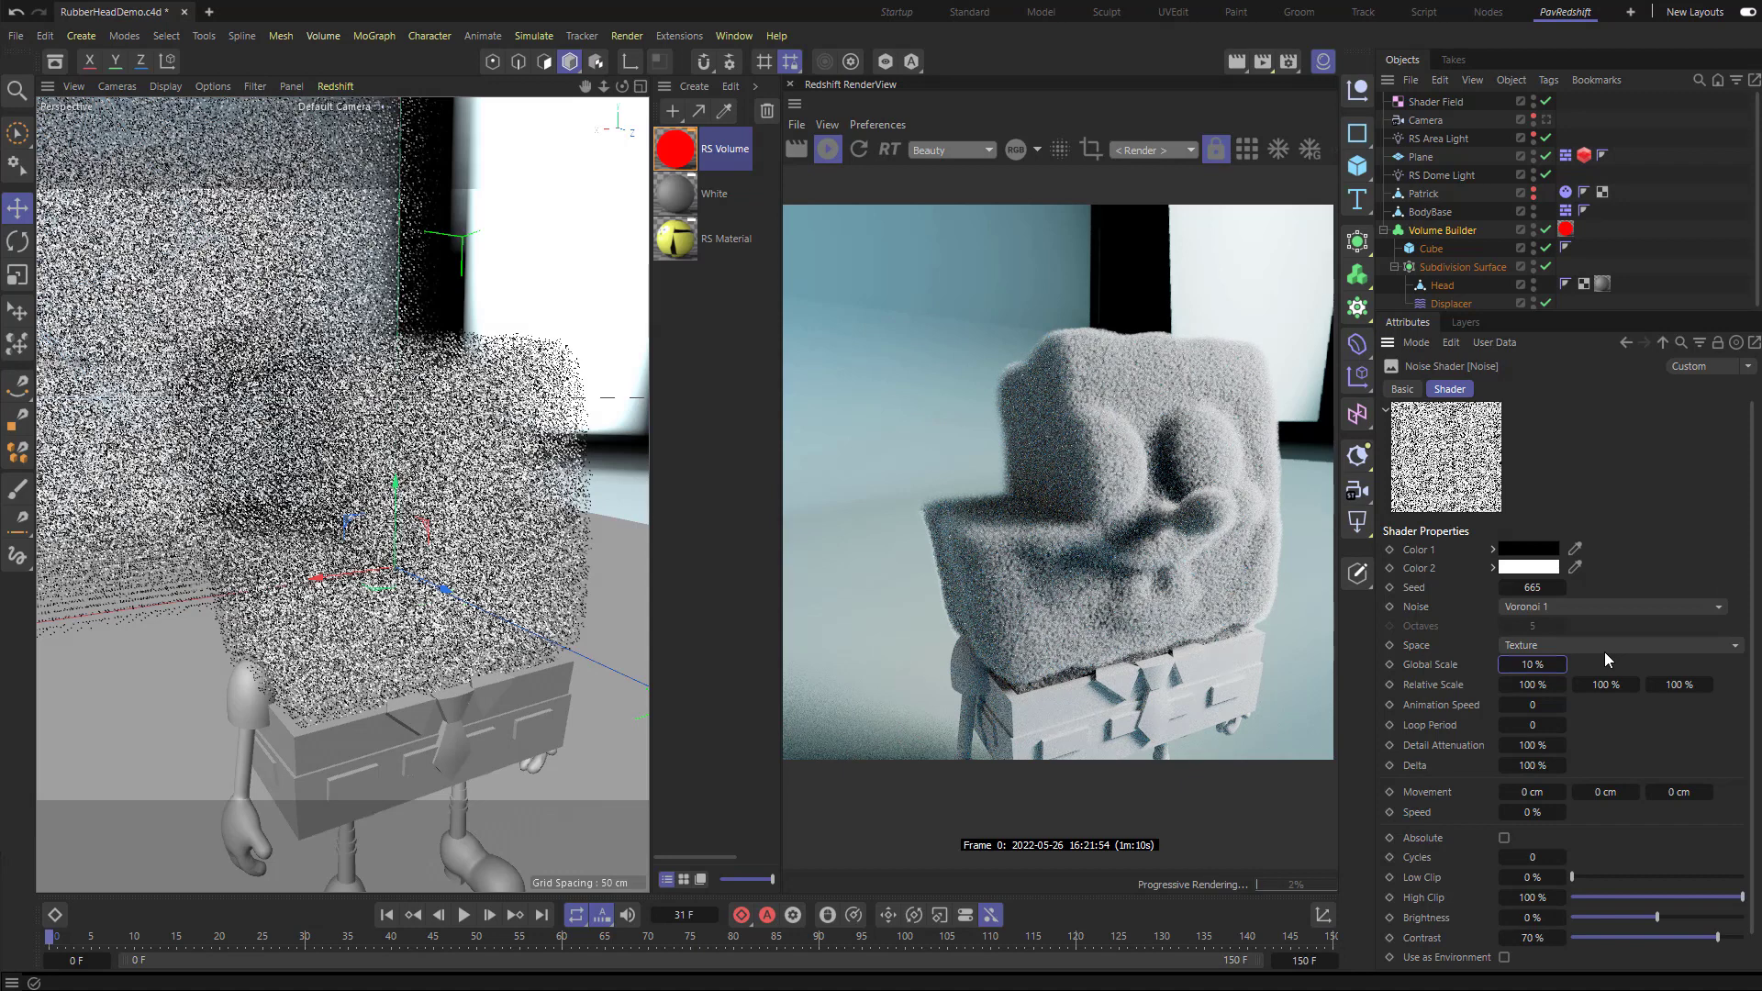
Step: Try a global scale of 300 % for the noise shader, and reduce it to 200 %
key(ctrl+a)
text(300)
key(Return)
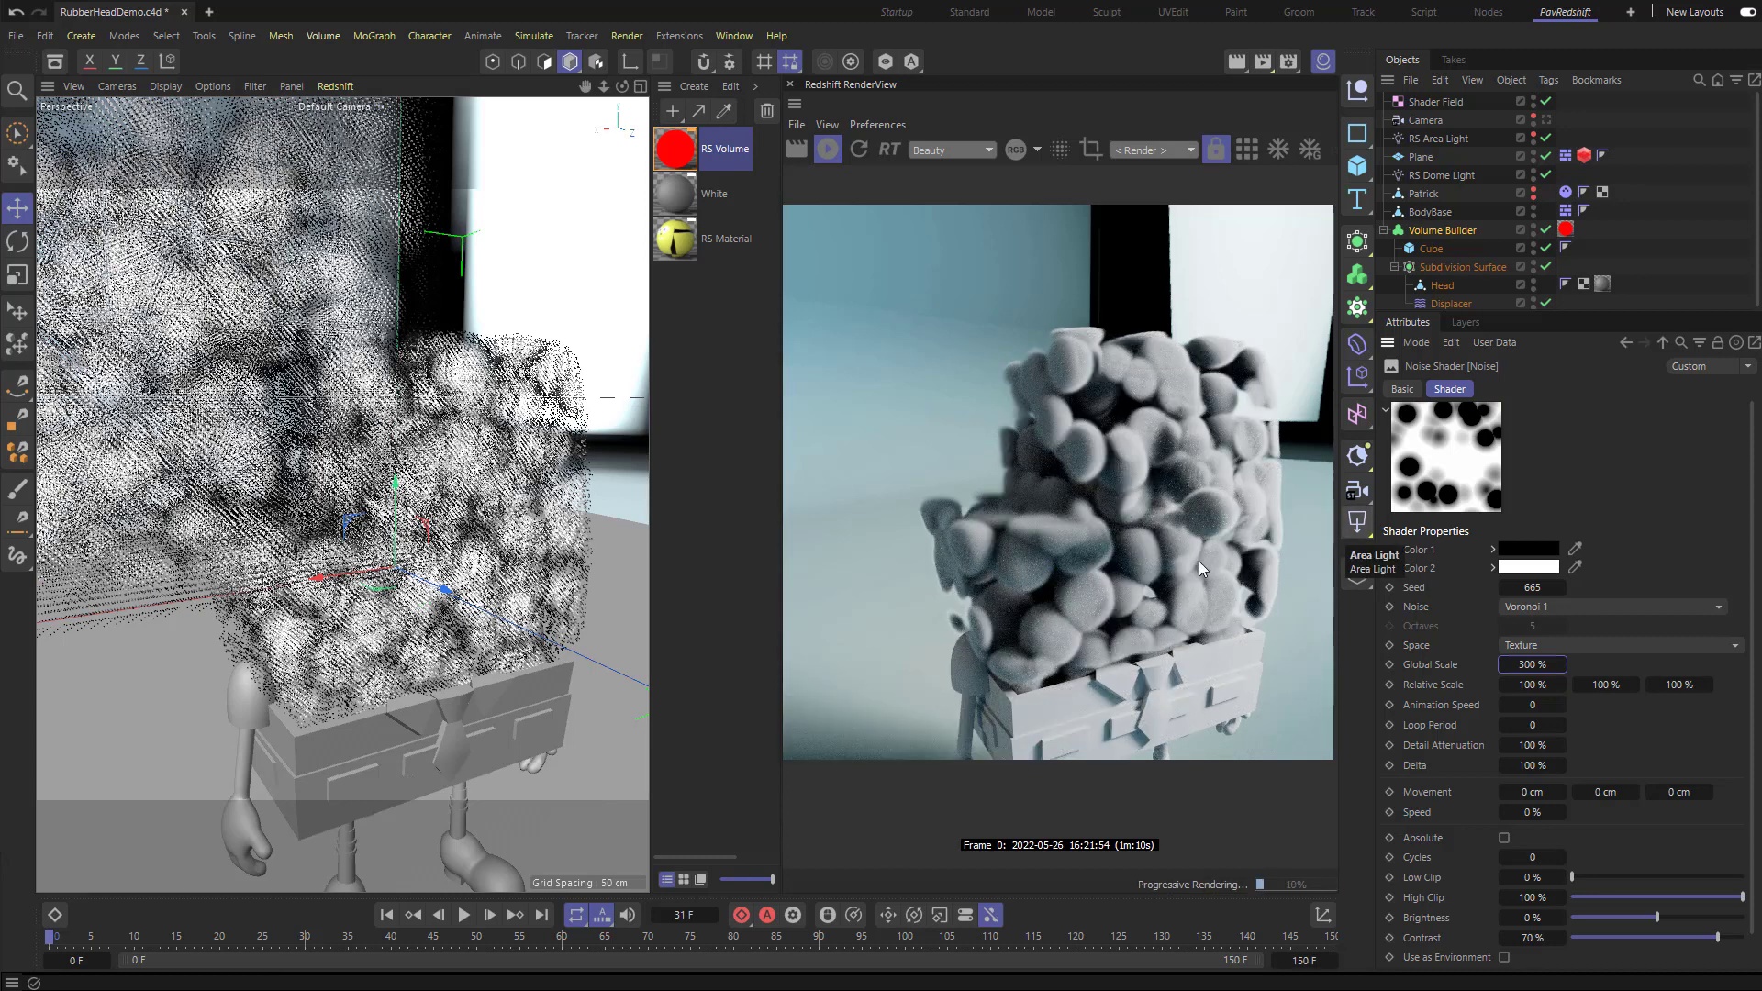
click(1563, 666)
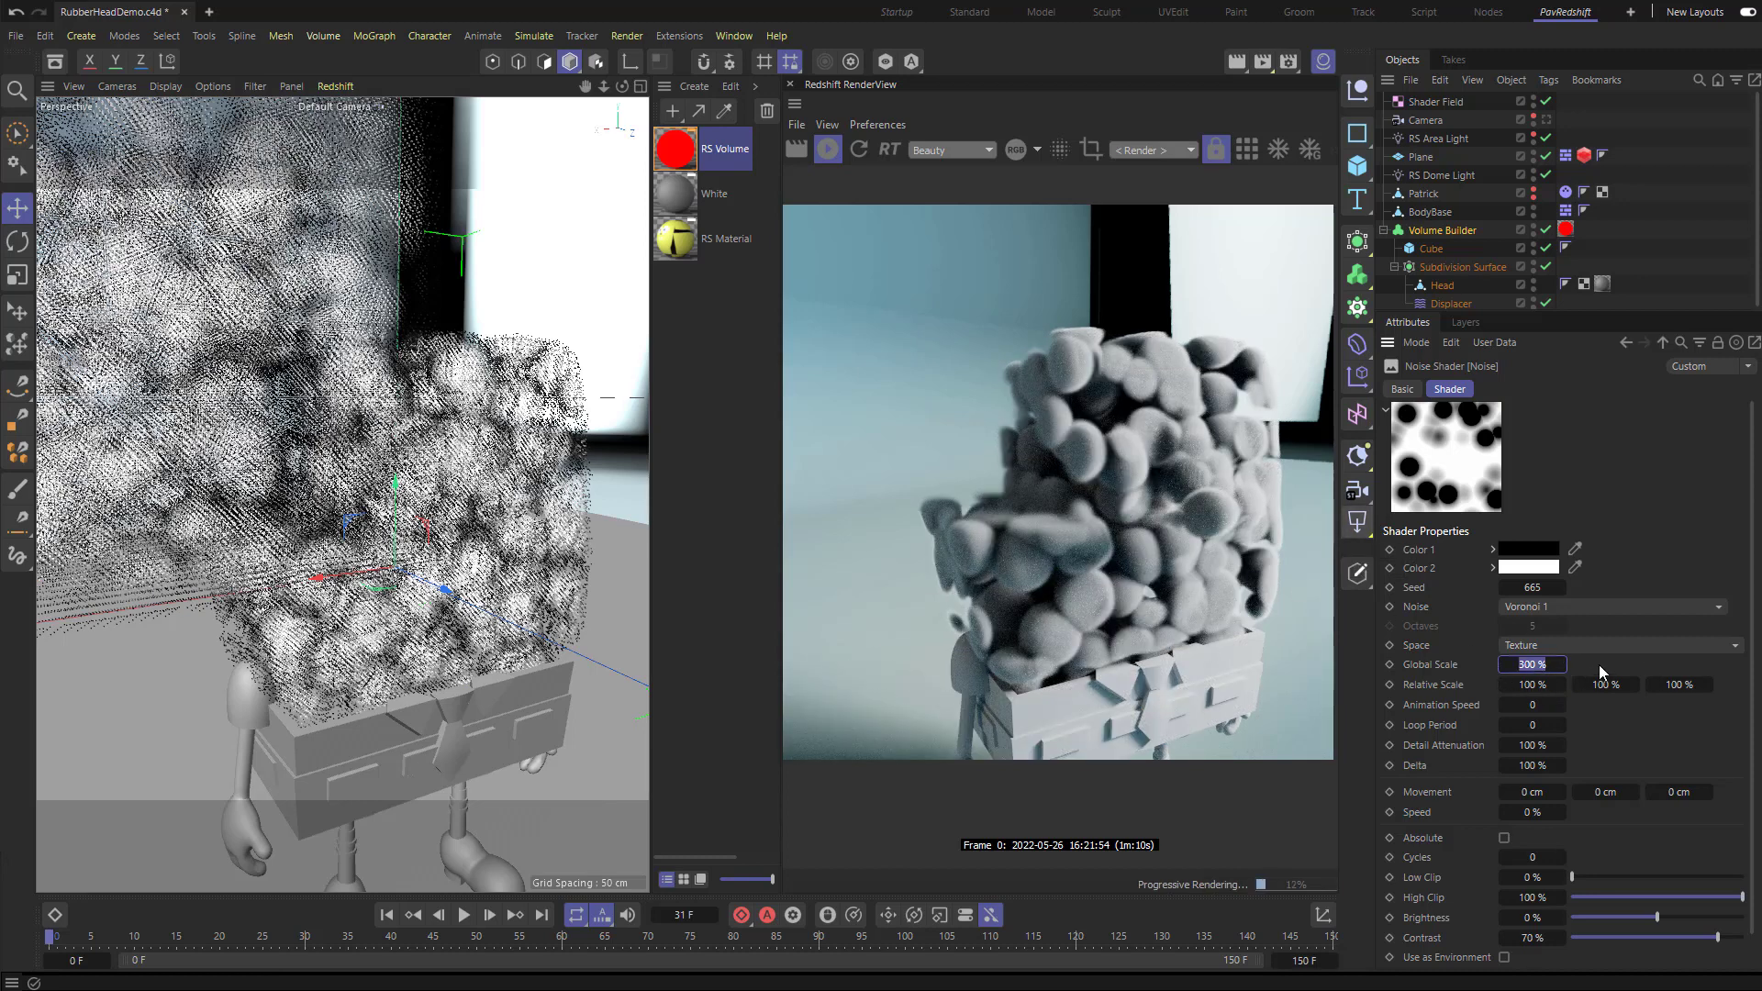
text(200)
key(Return)
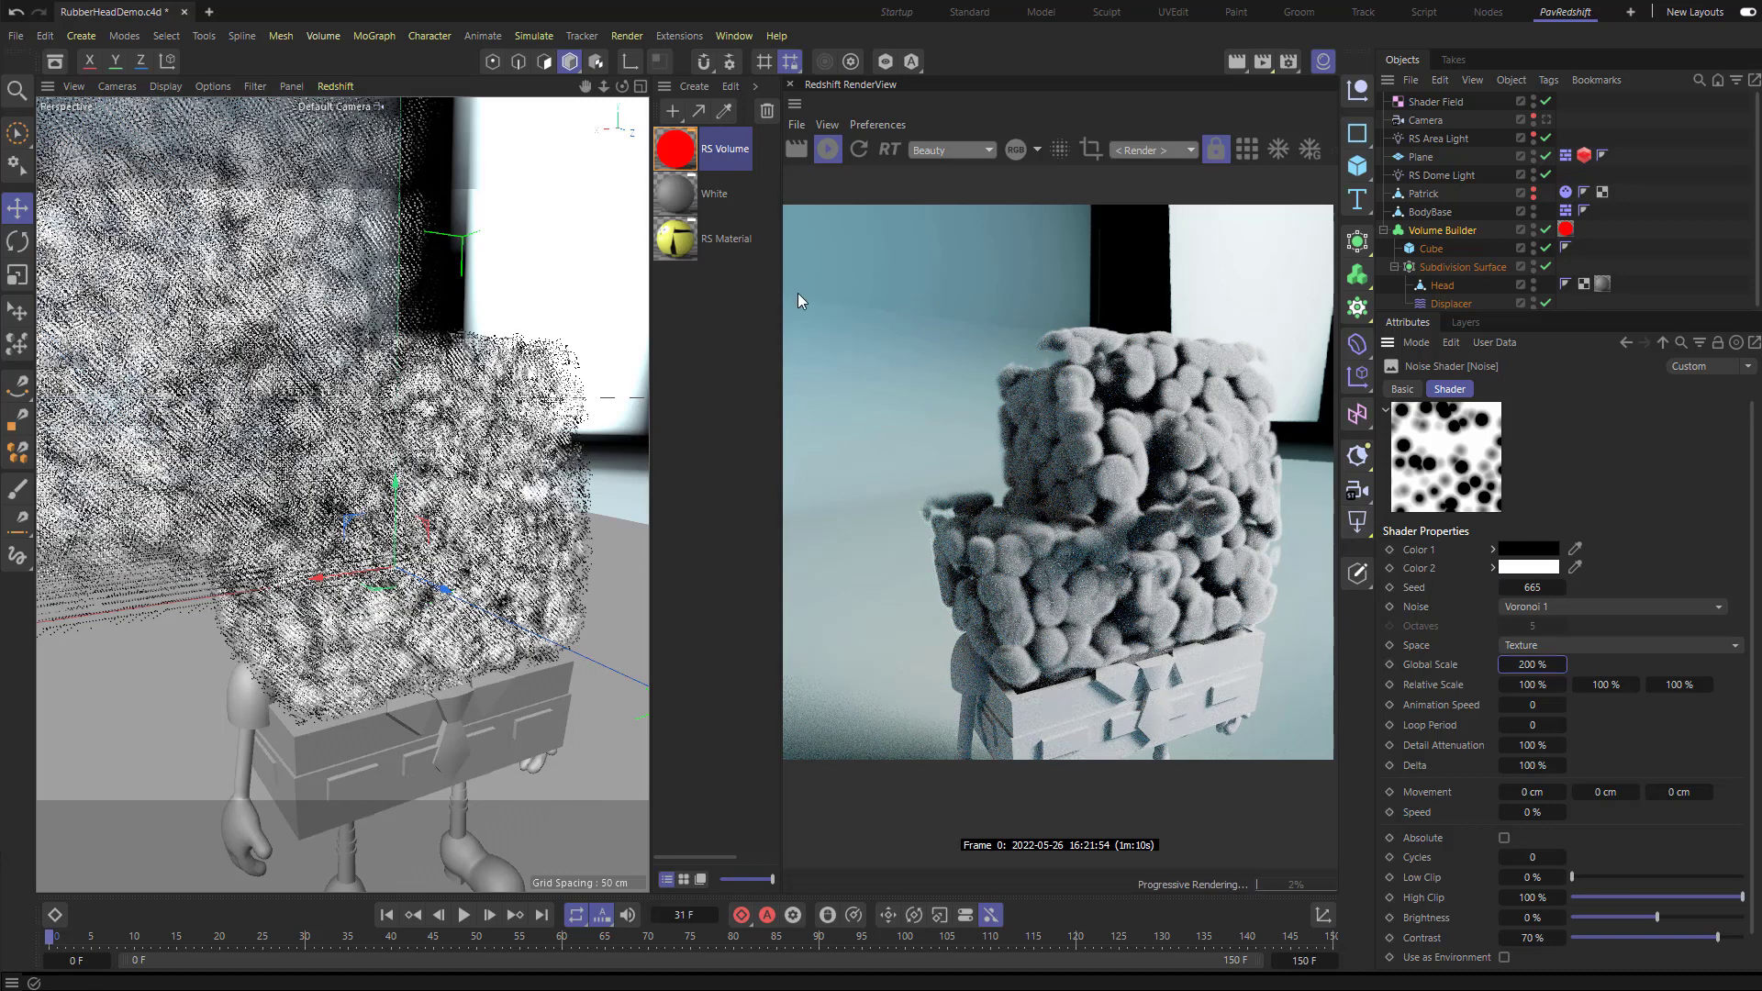
Step: With the live render stopped, set the noise's animation speed to 5 and loop period to 3, and briefly play the animation
click(828, 149)
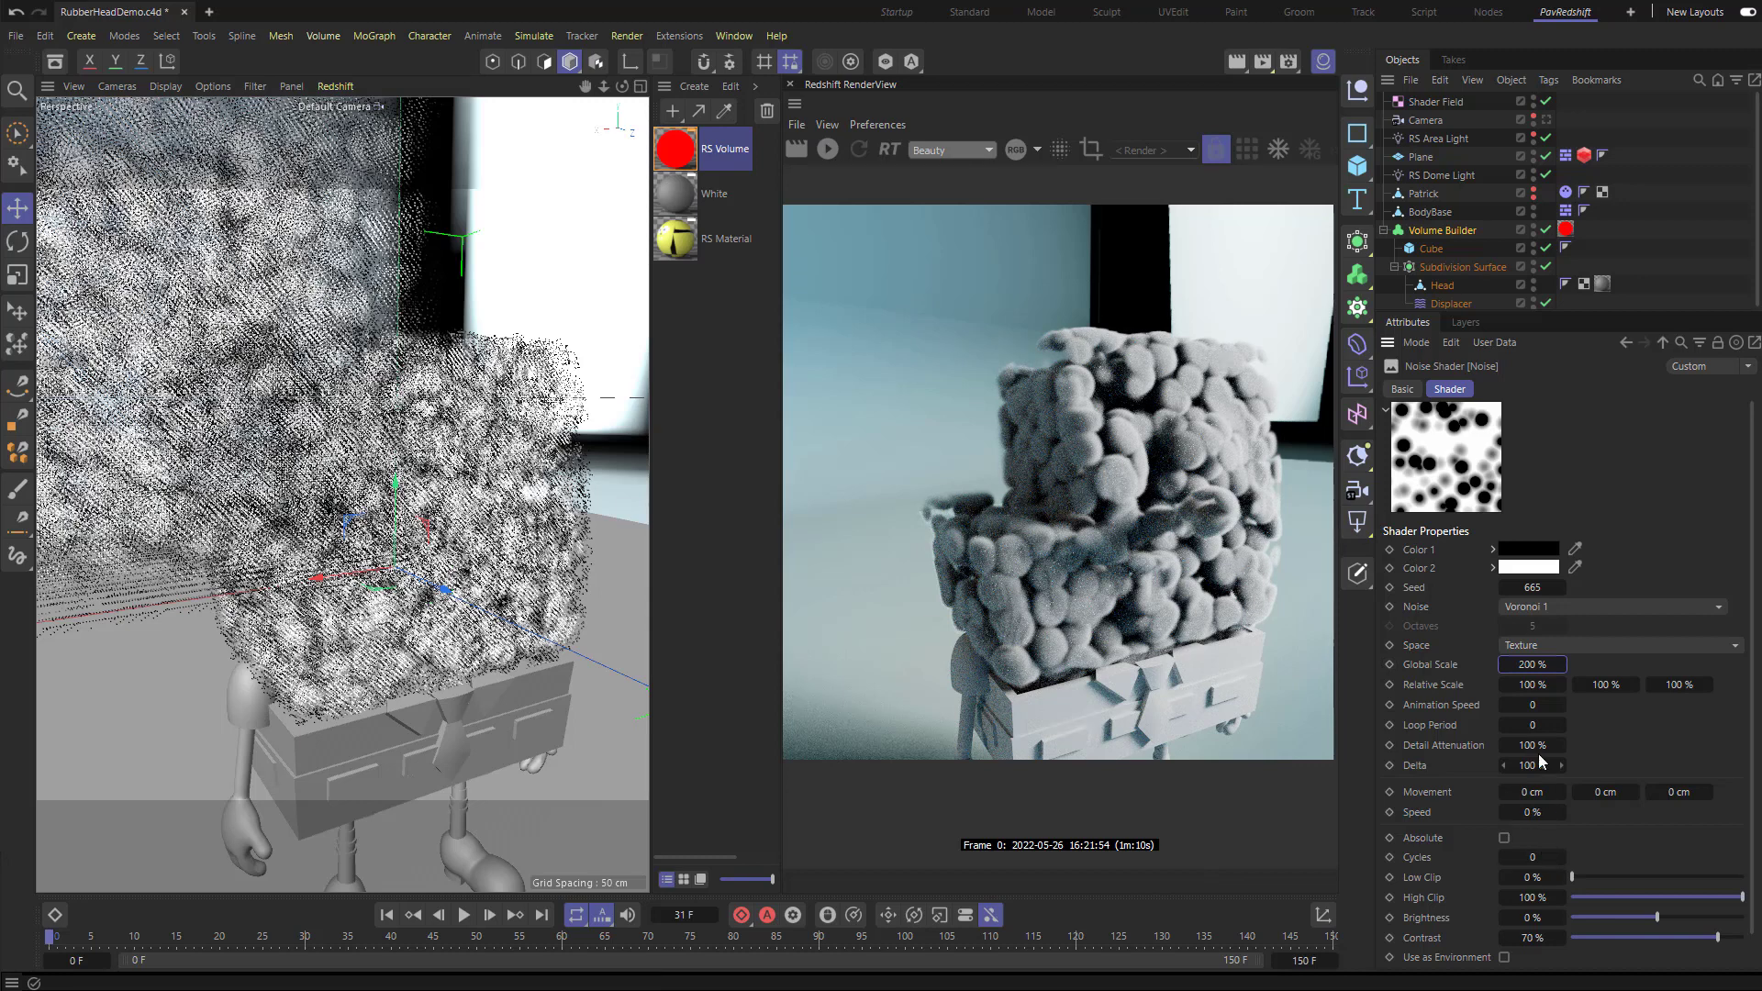
click(1532, 705)
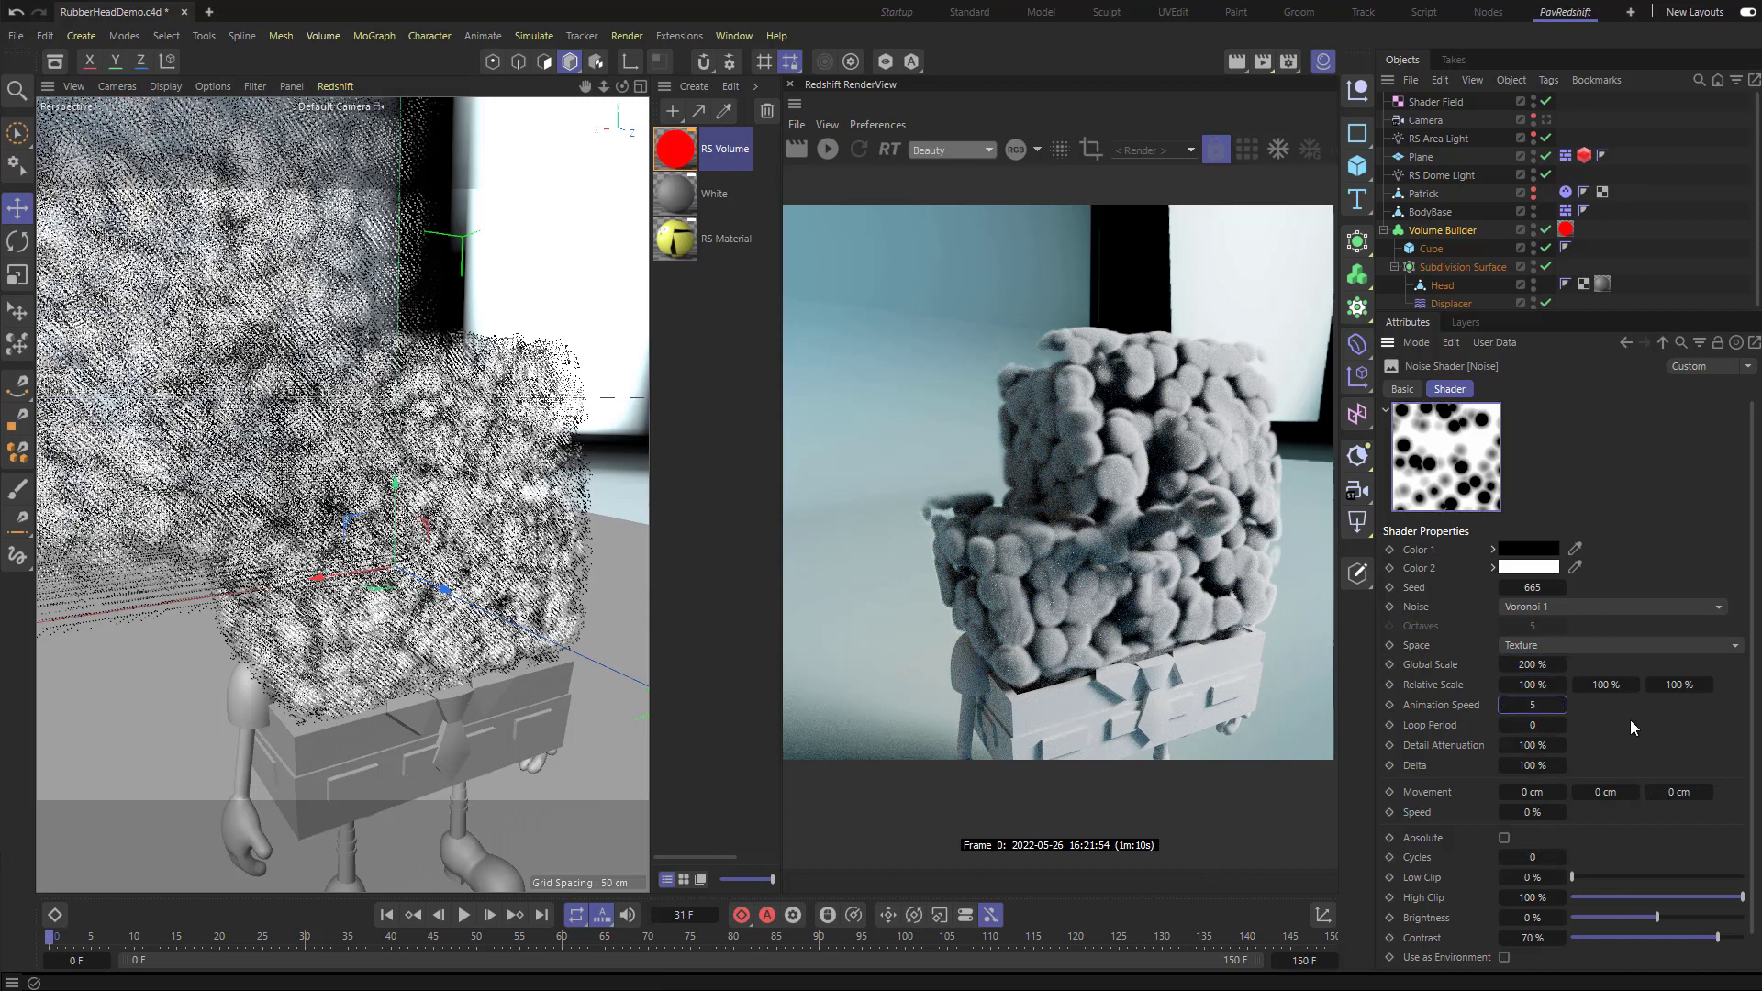
text(5)
key(Tab)
text(3)
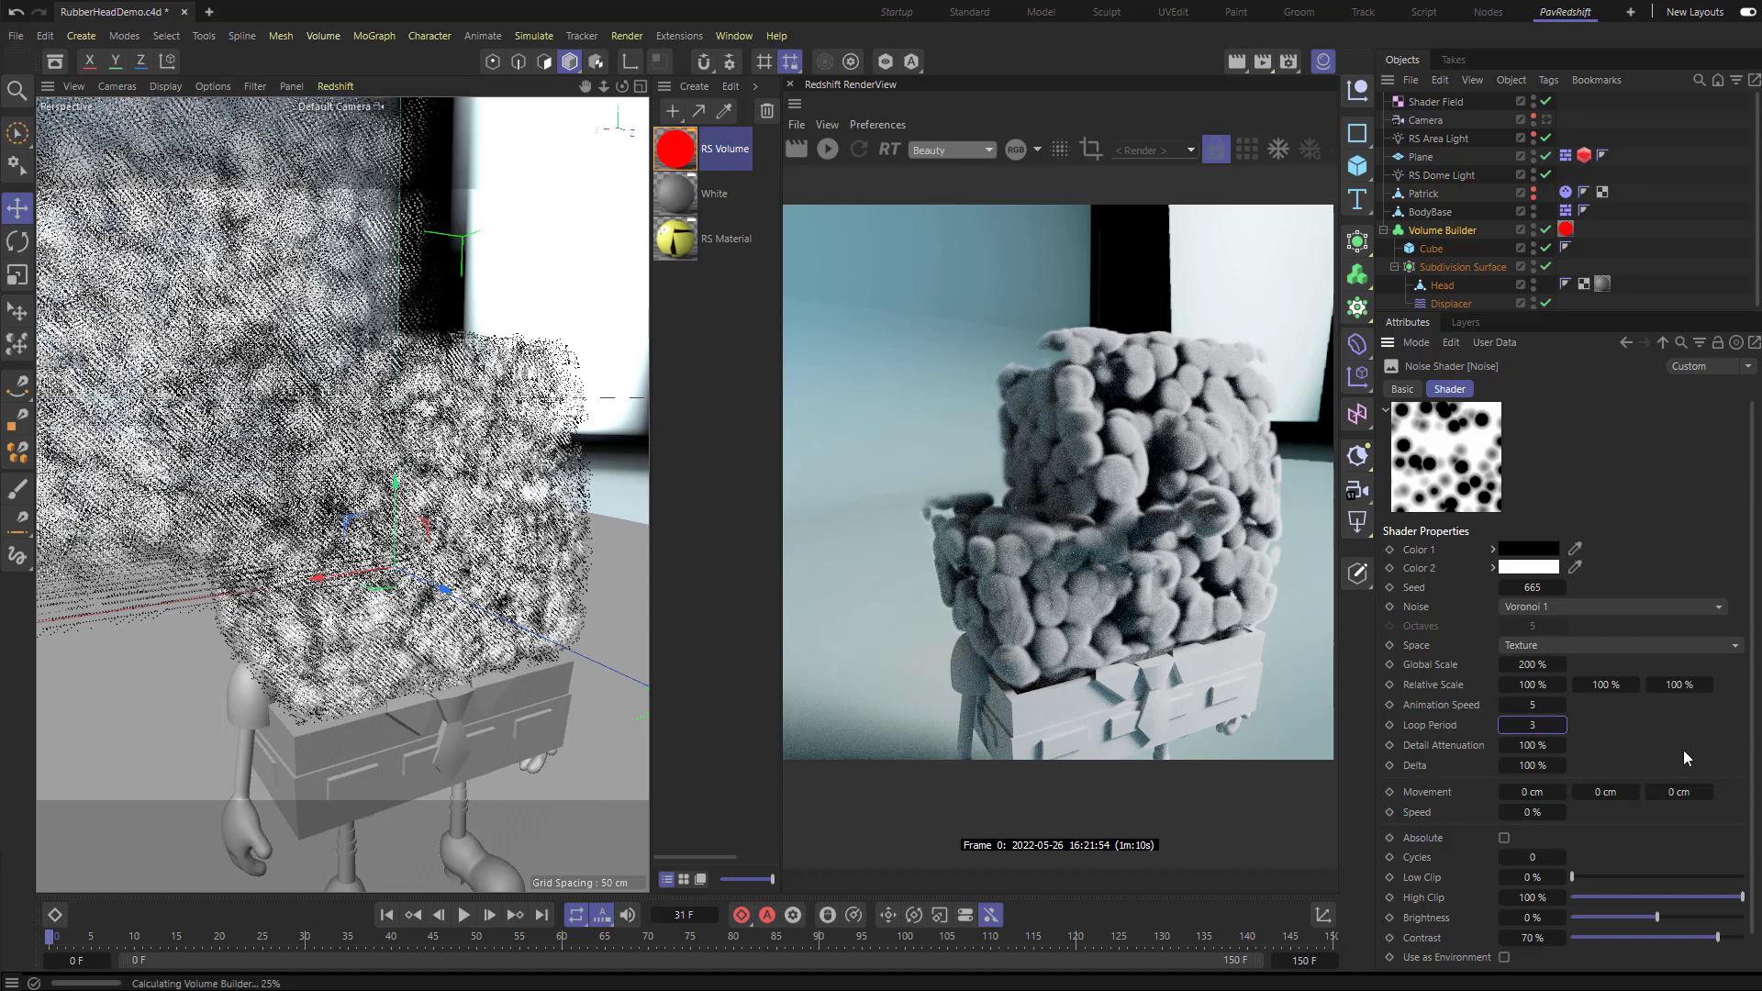
click(464, 916)
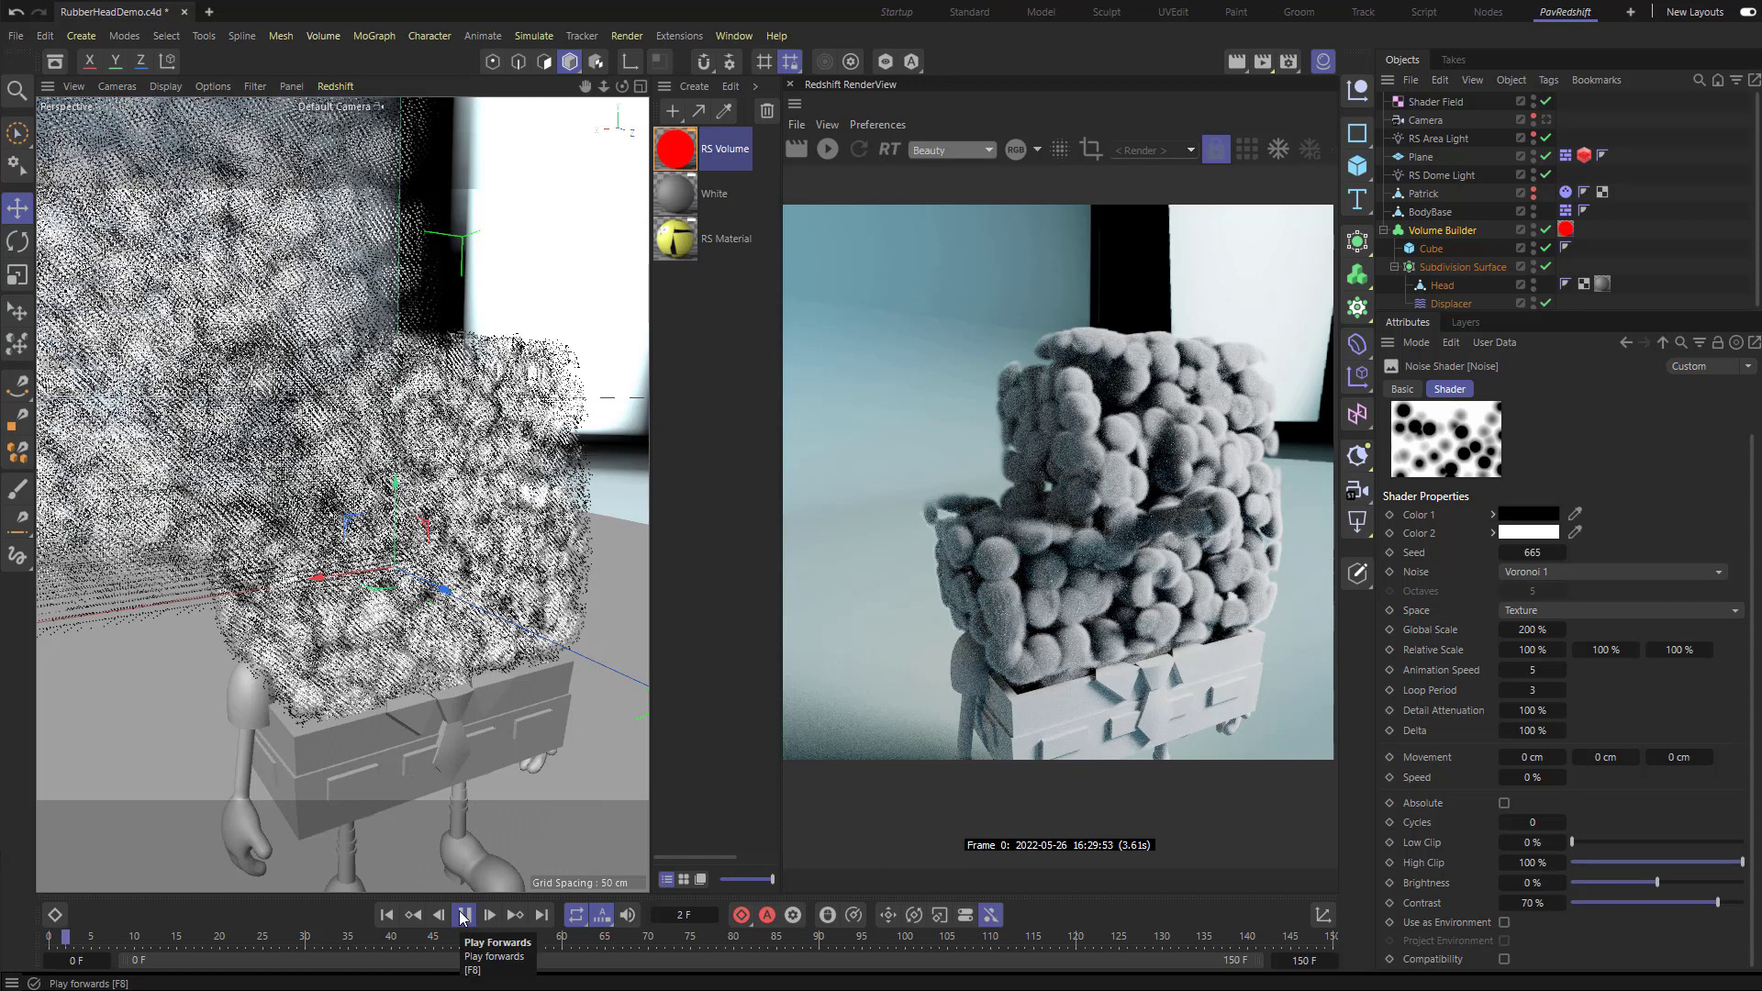
click(465, 916)
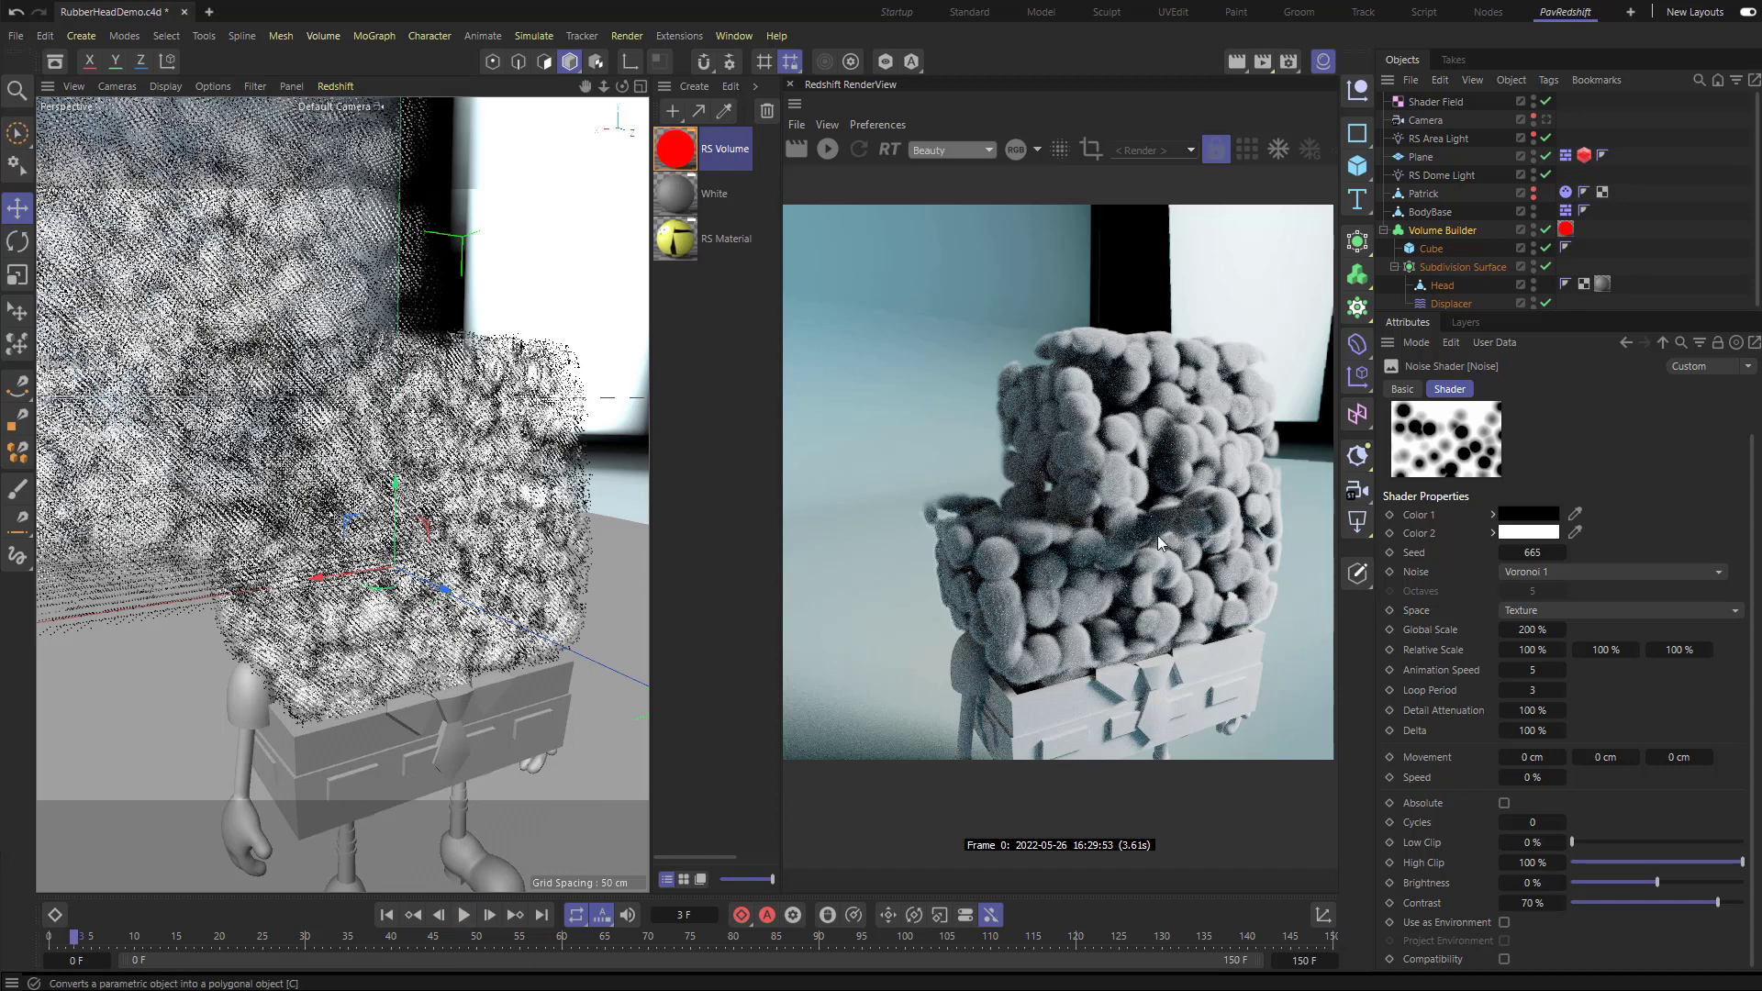
Step: Rewind the timeline to frame 0 and reset the noise shader's animation speed and loop period to 0
click(1661, 343)
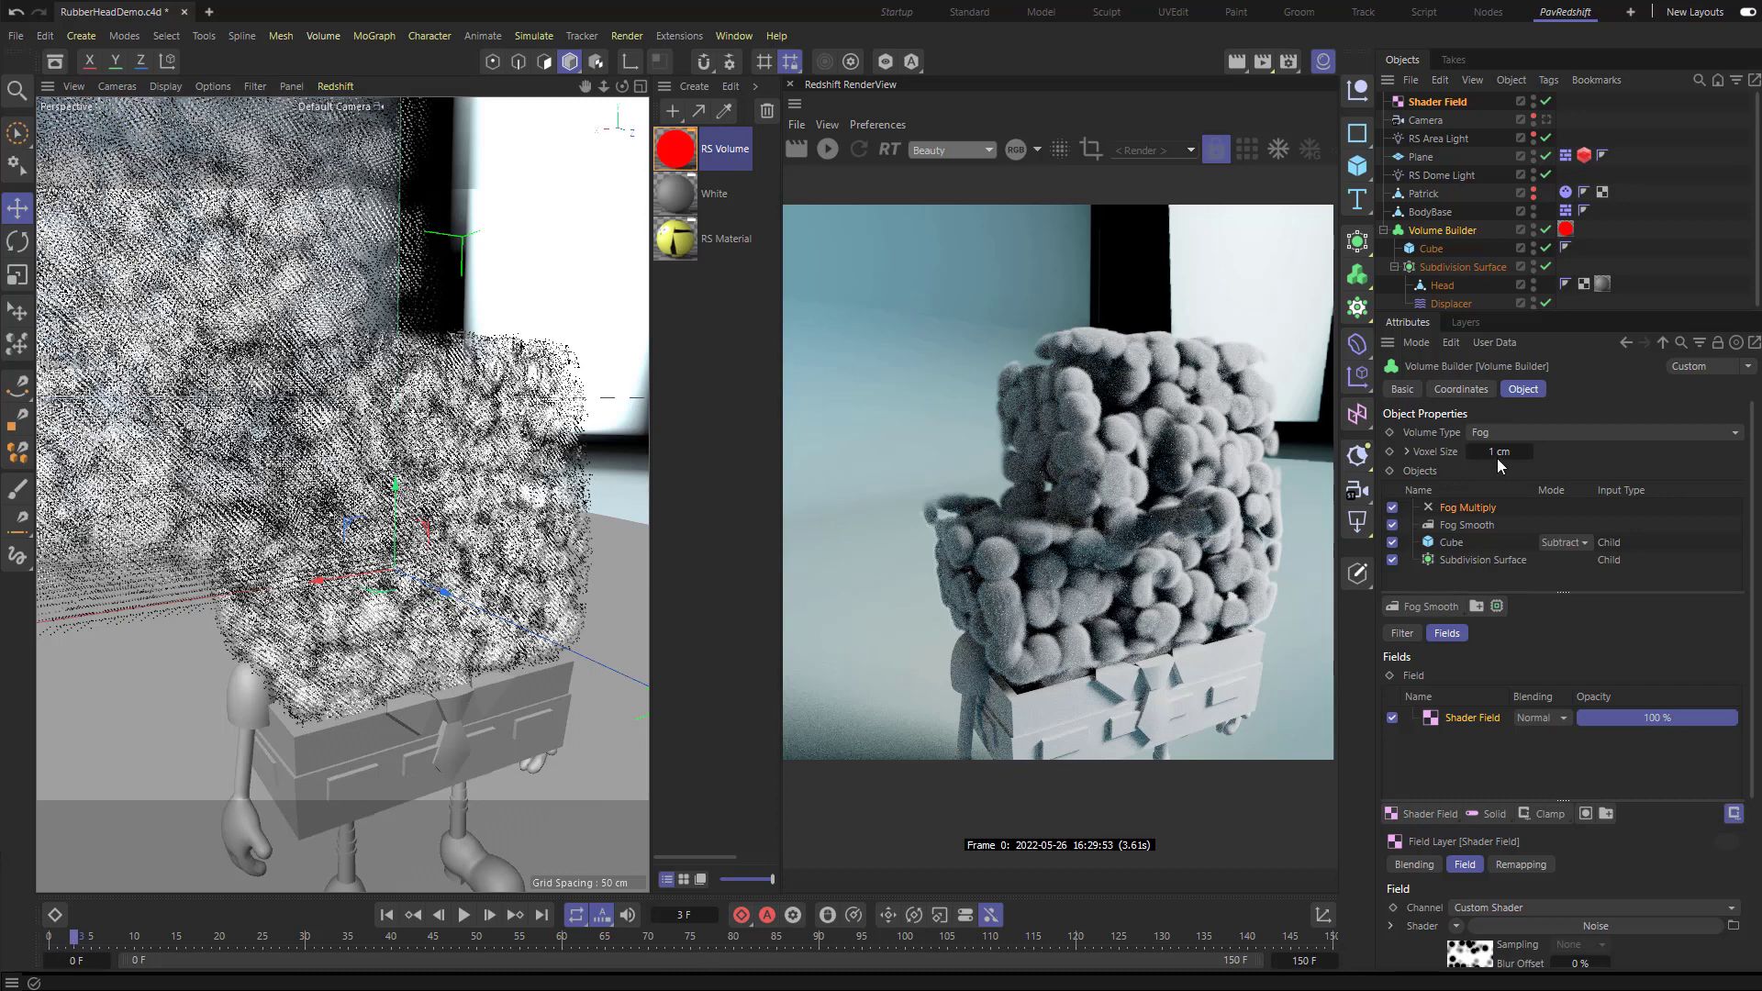
key(shift+f)
scroll(1472, 716, down, 4)
click(1478, 747)
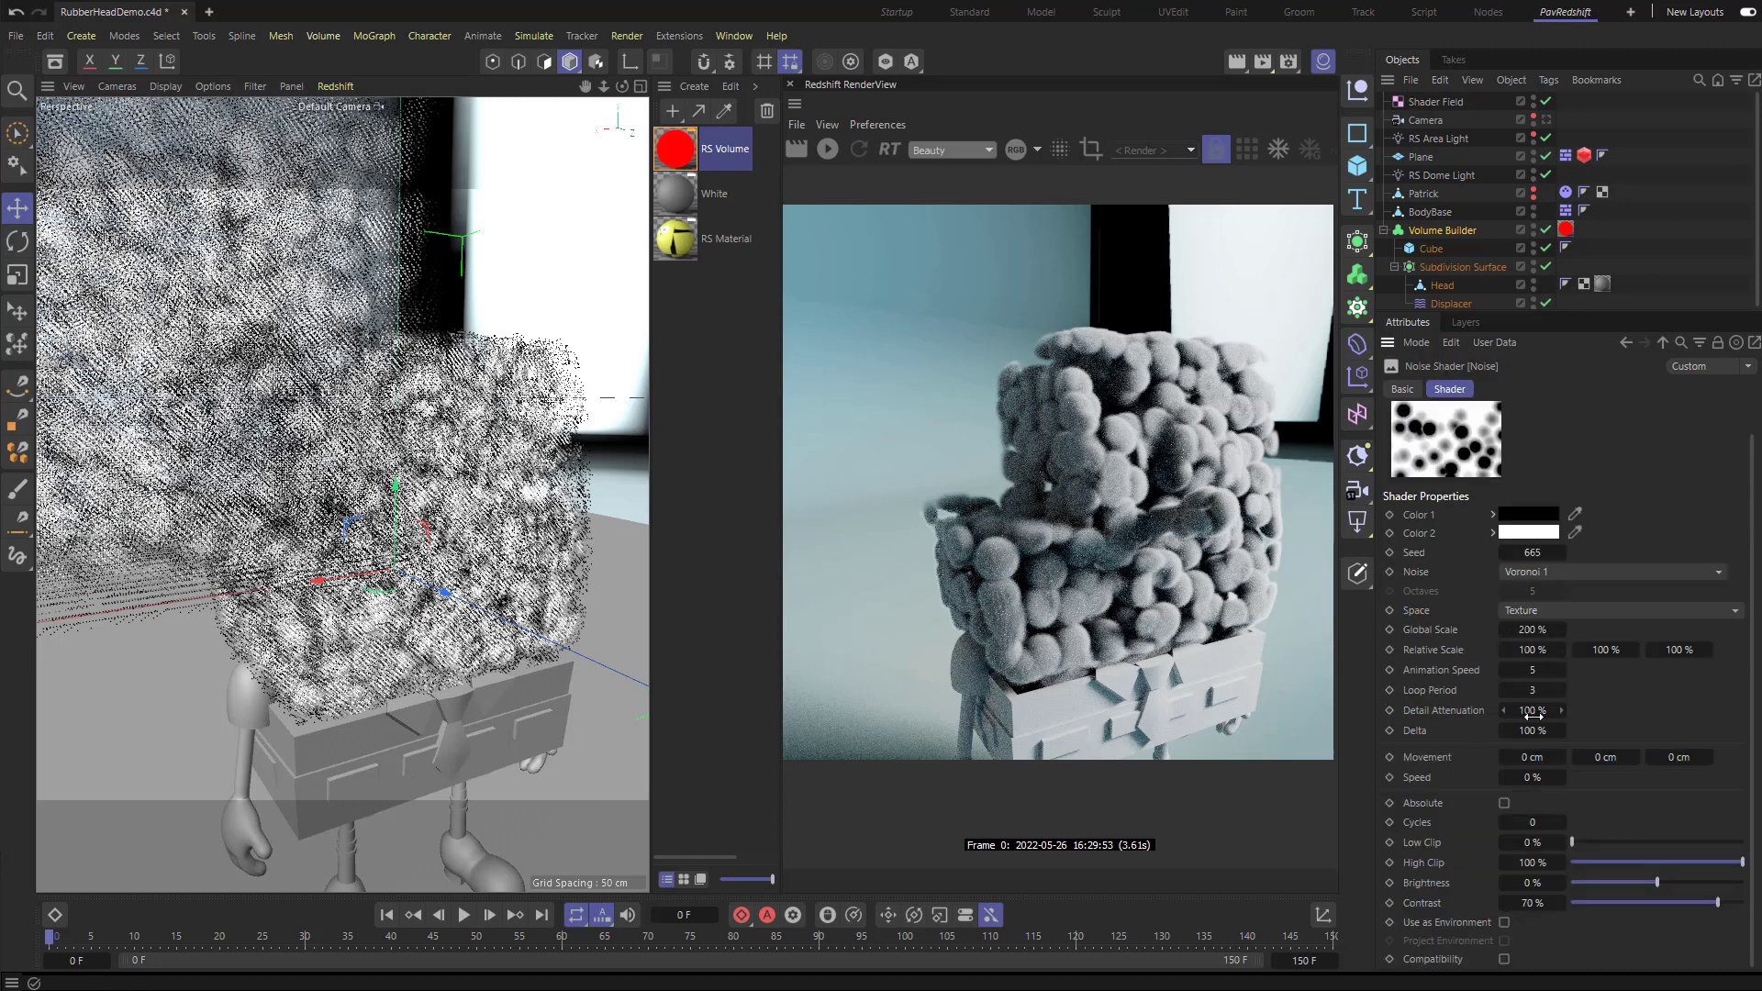
click(1539, 674)
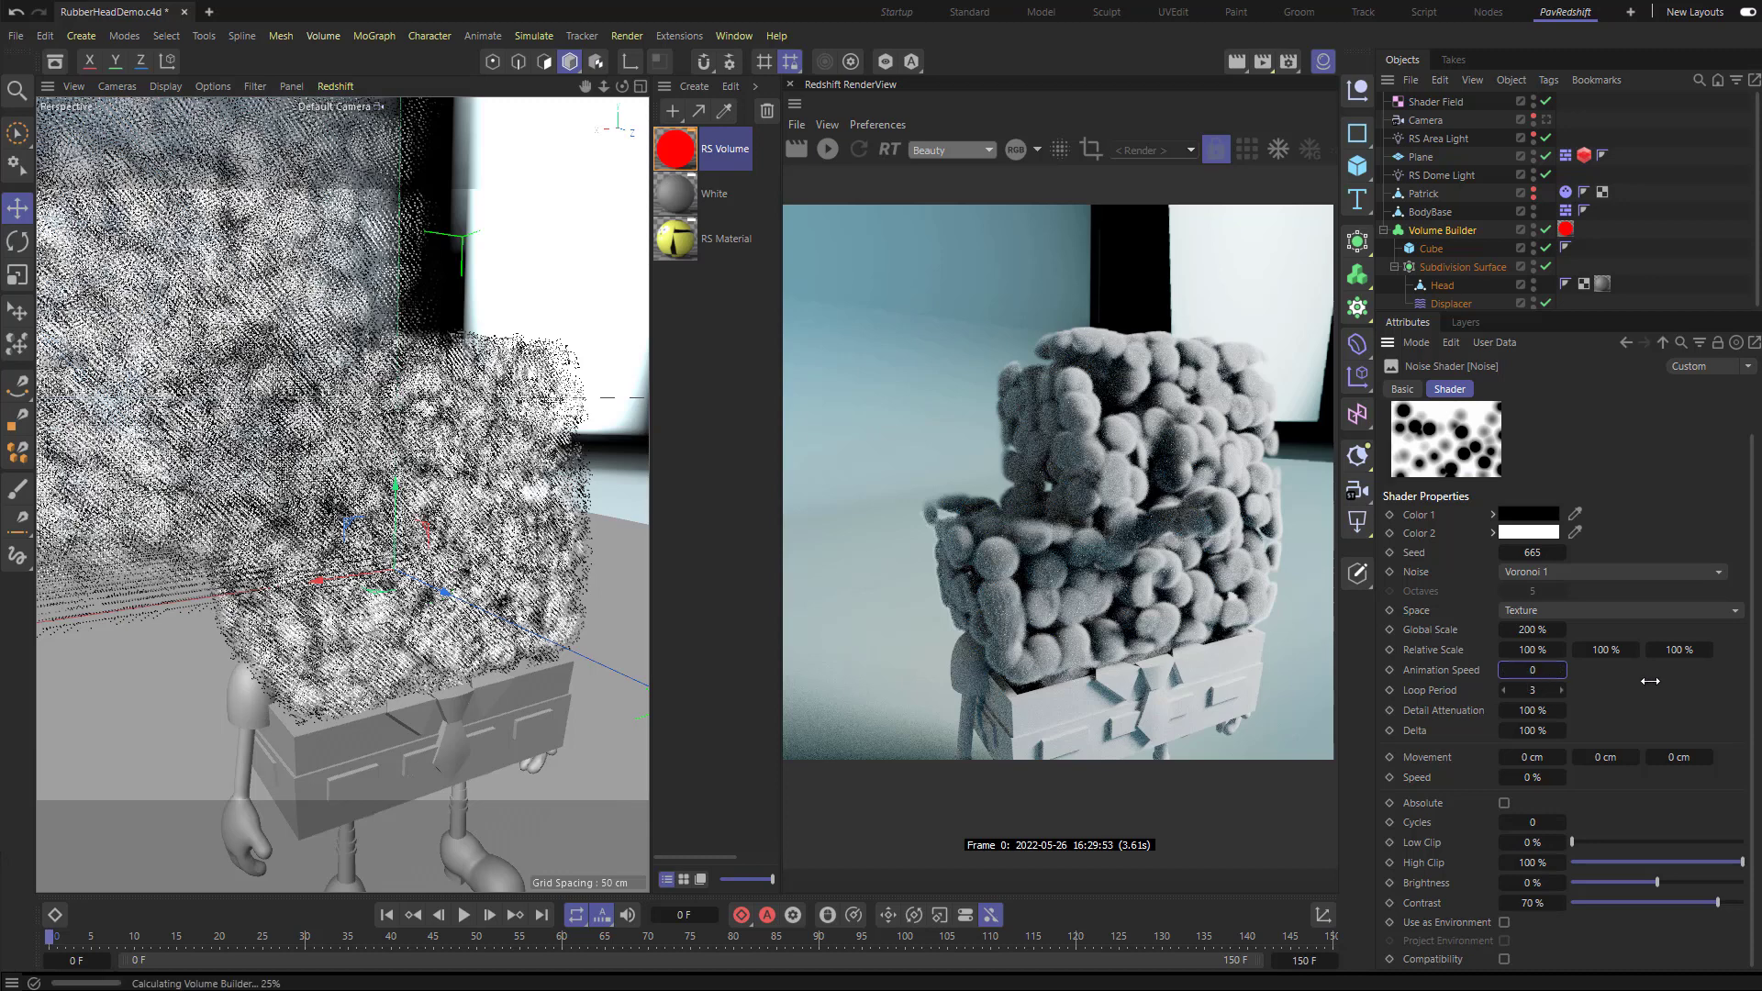
click(1557, 693)
text(0)
Step: Set the noise shader's global scale to 100 % and restart the live Redshift render
key(shift+Tab)
text(100)
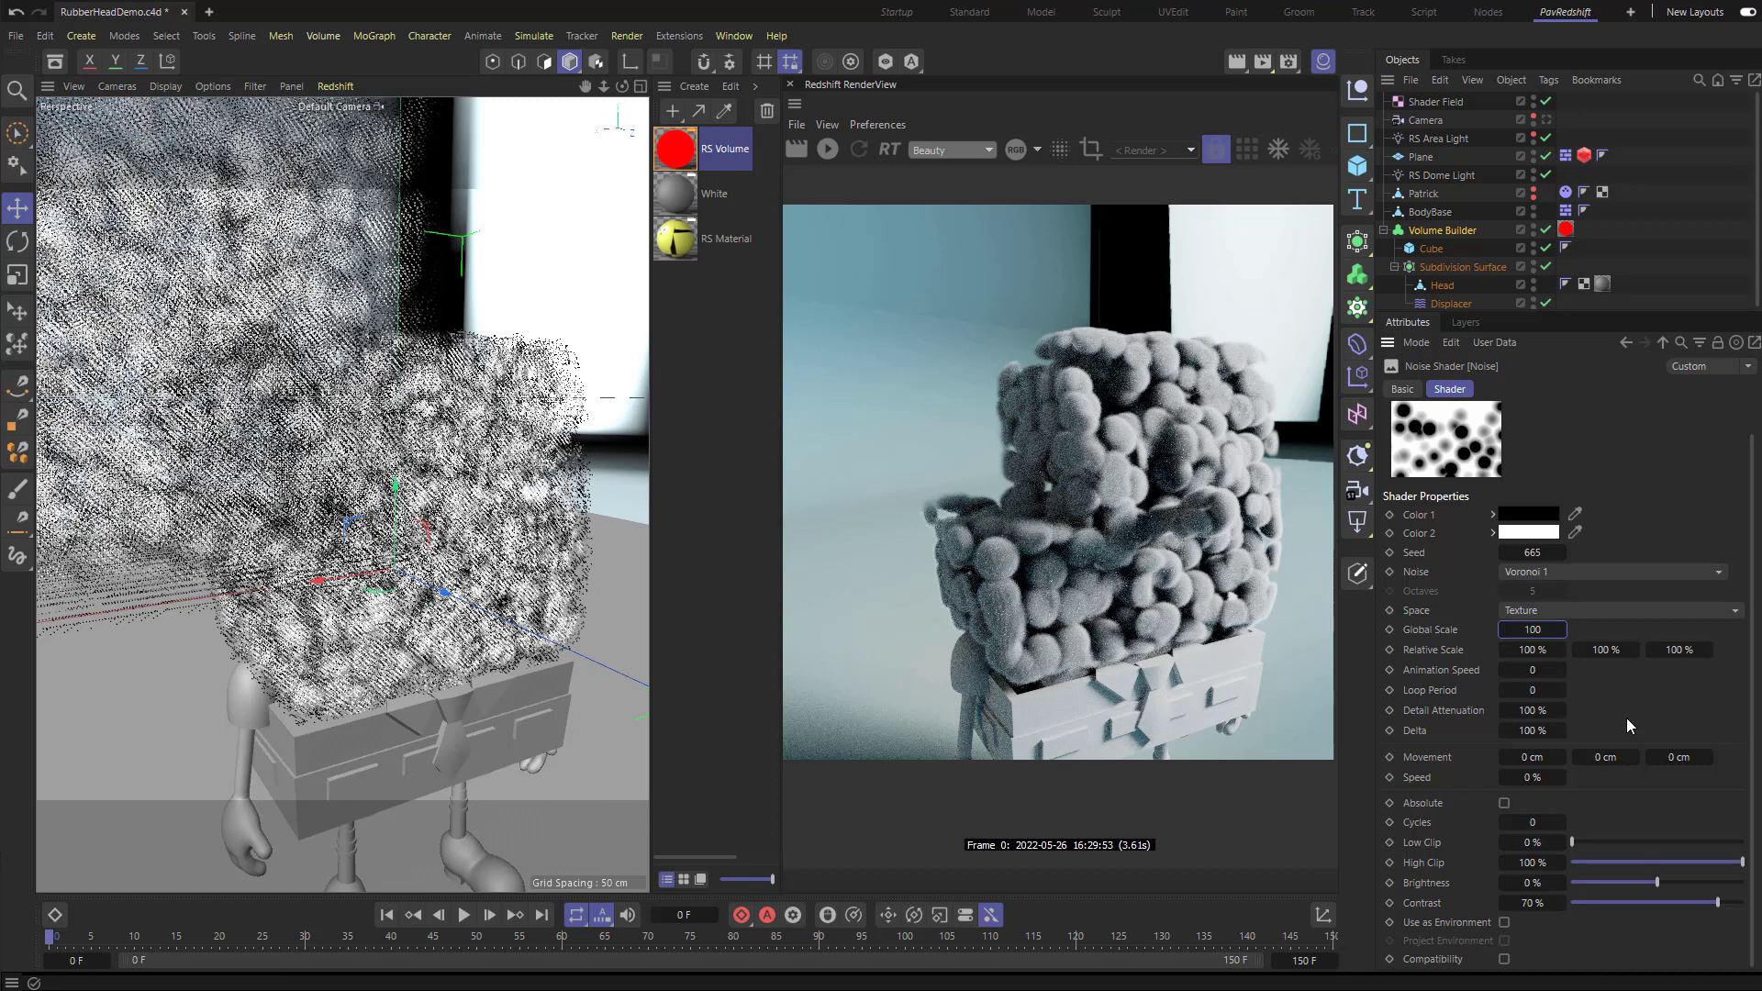
key(Return)
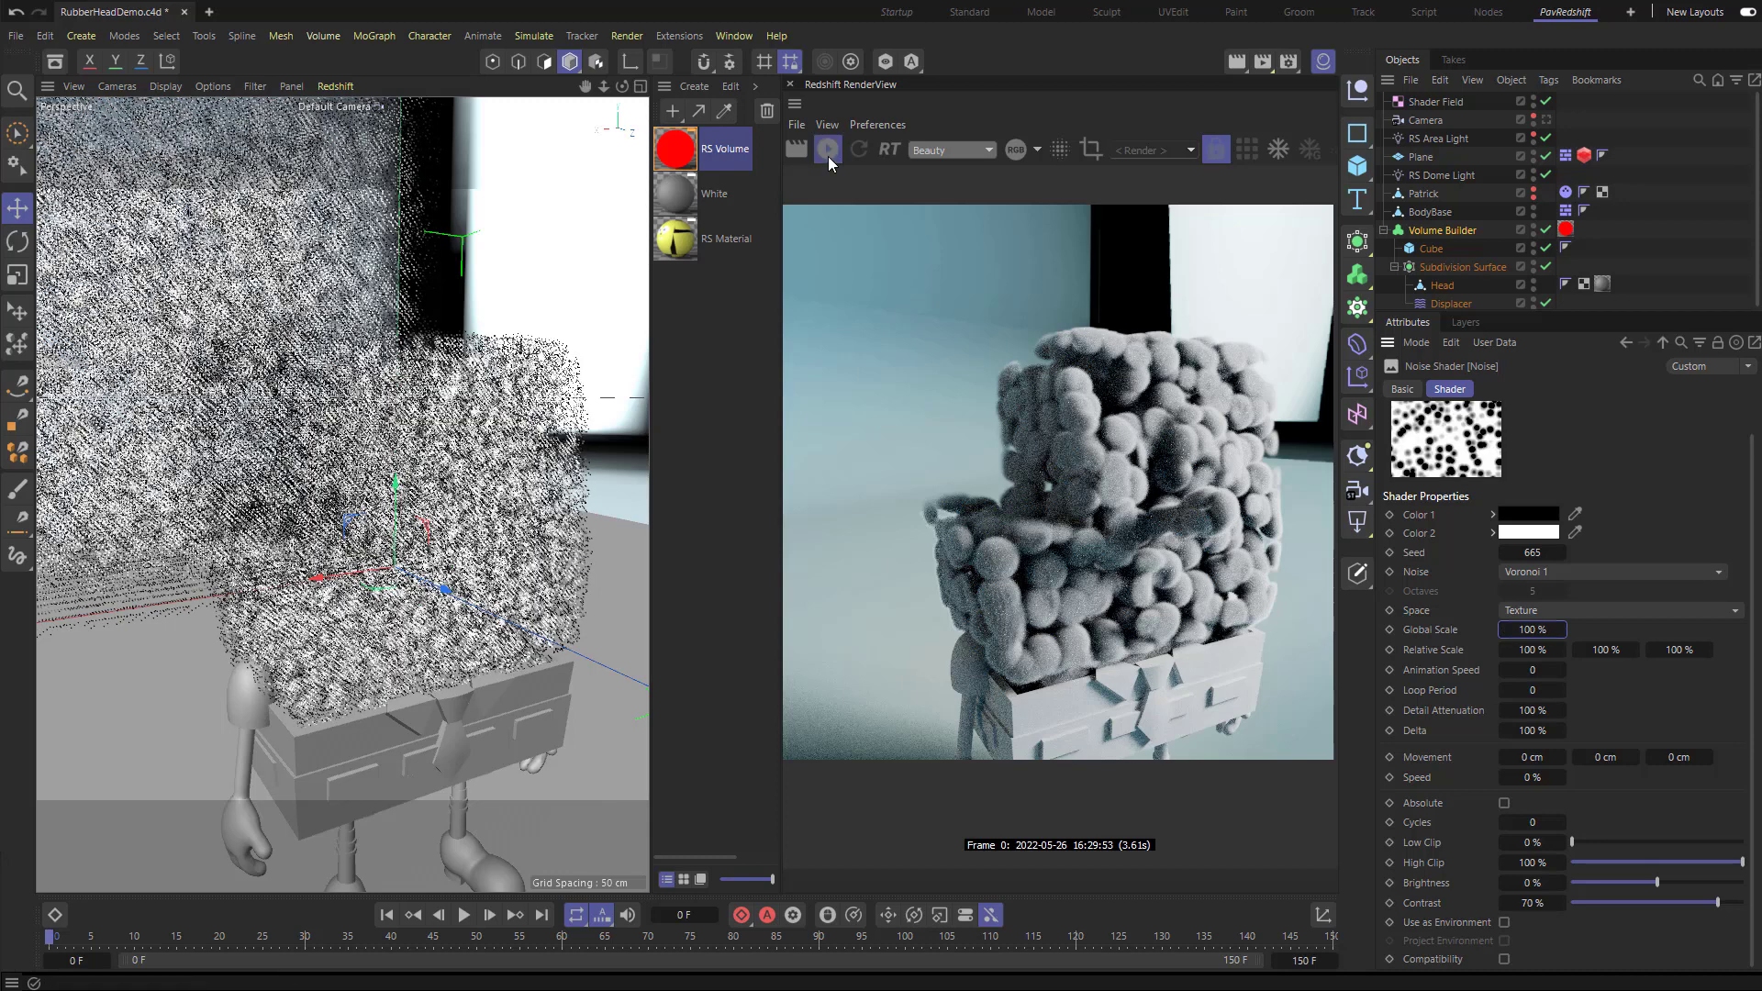
click(827, 150)
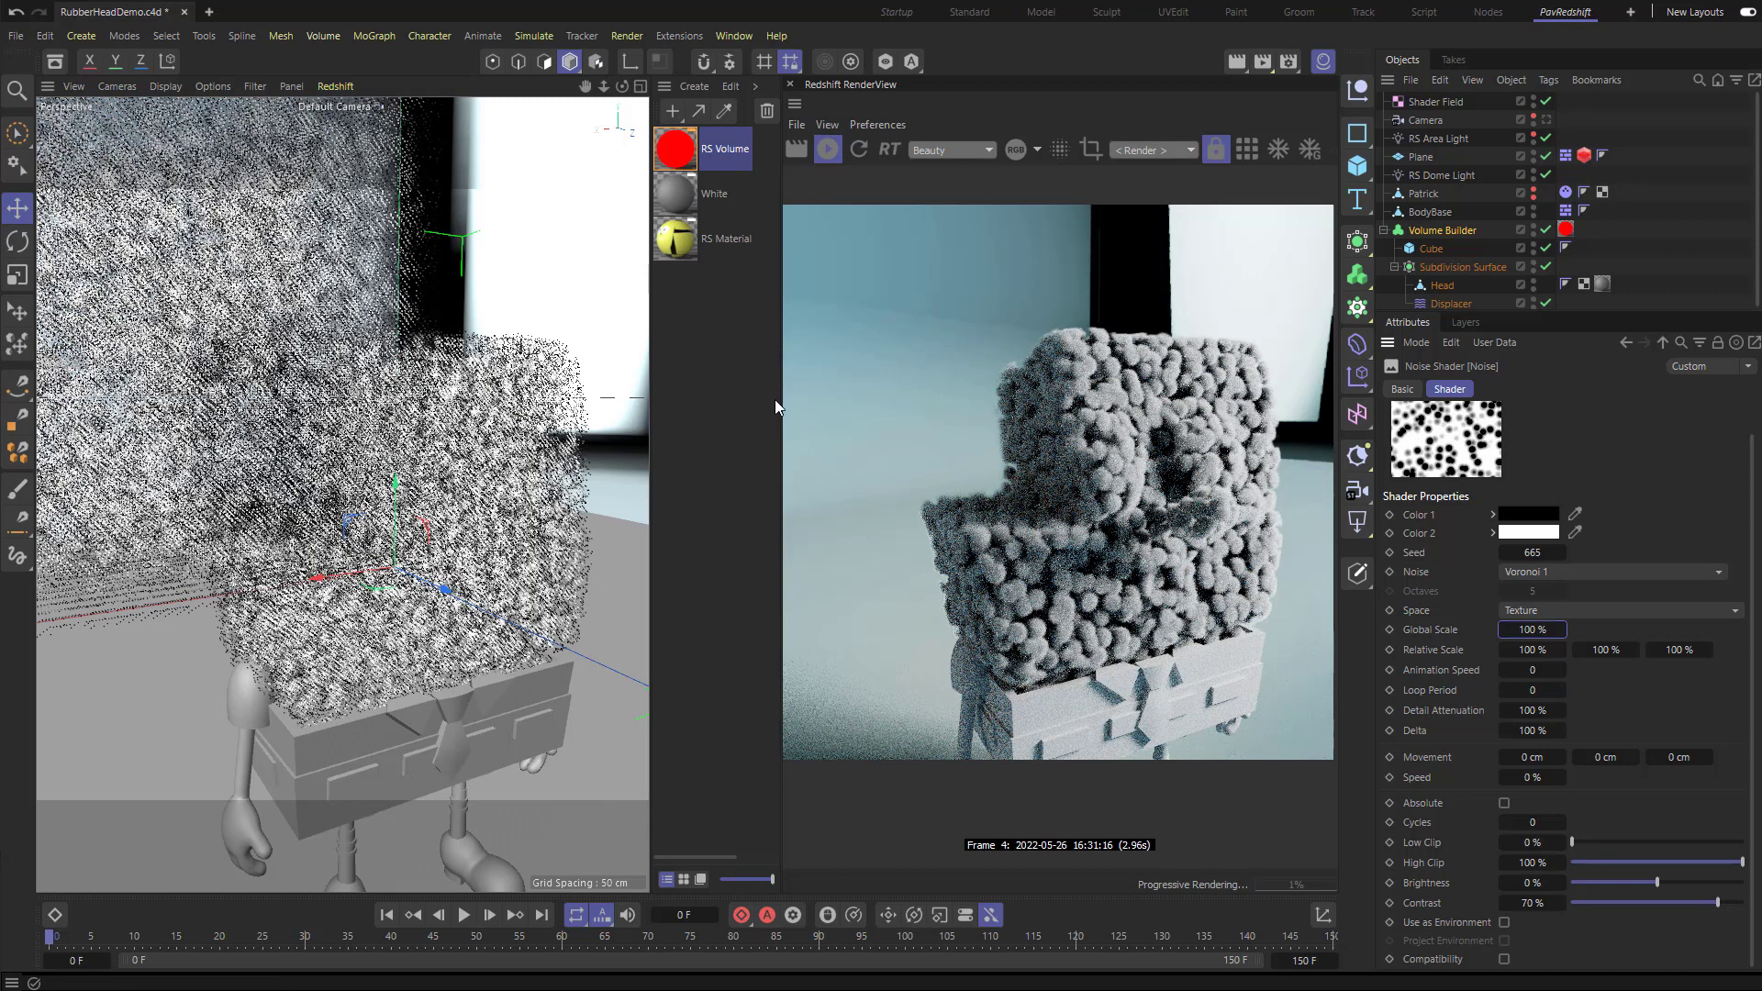
Step: Tune the RS Volume material's scatter coefficient to 1.57 and its absorption coefficient to 0.65
click(676, 150)
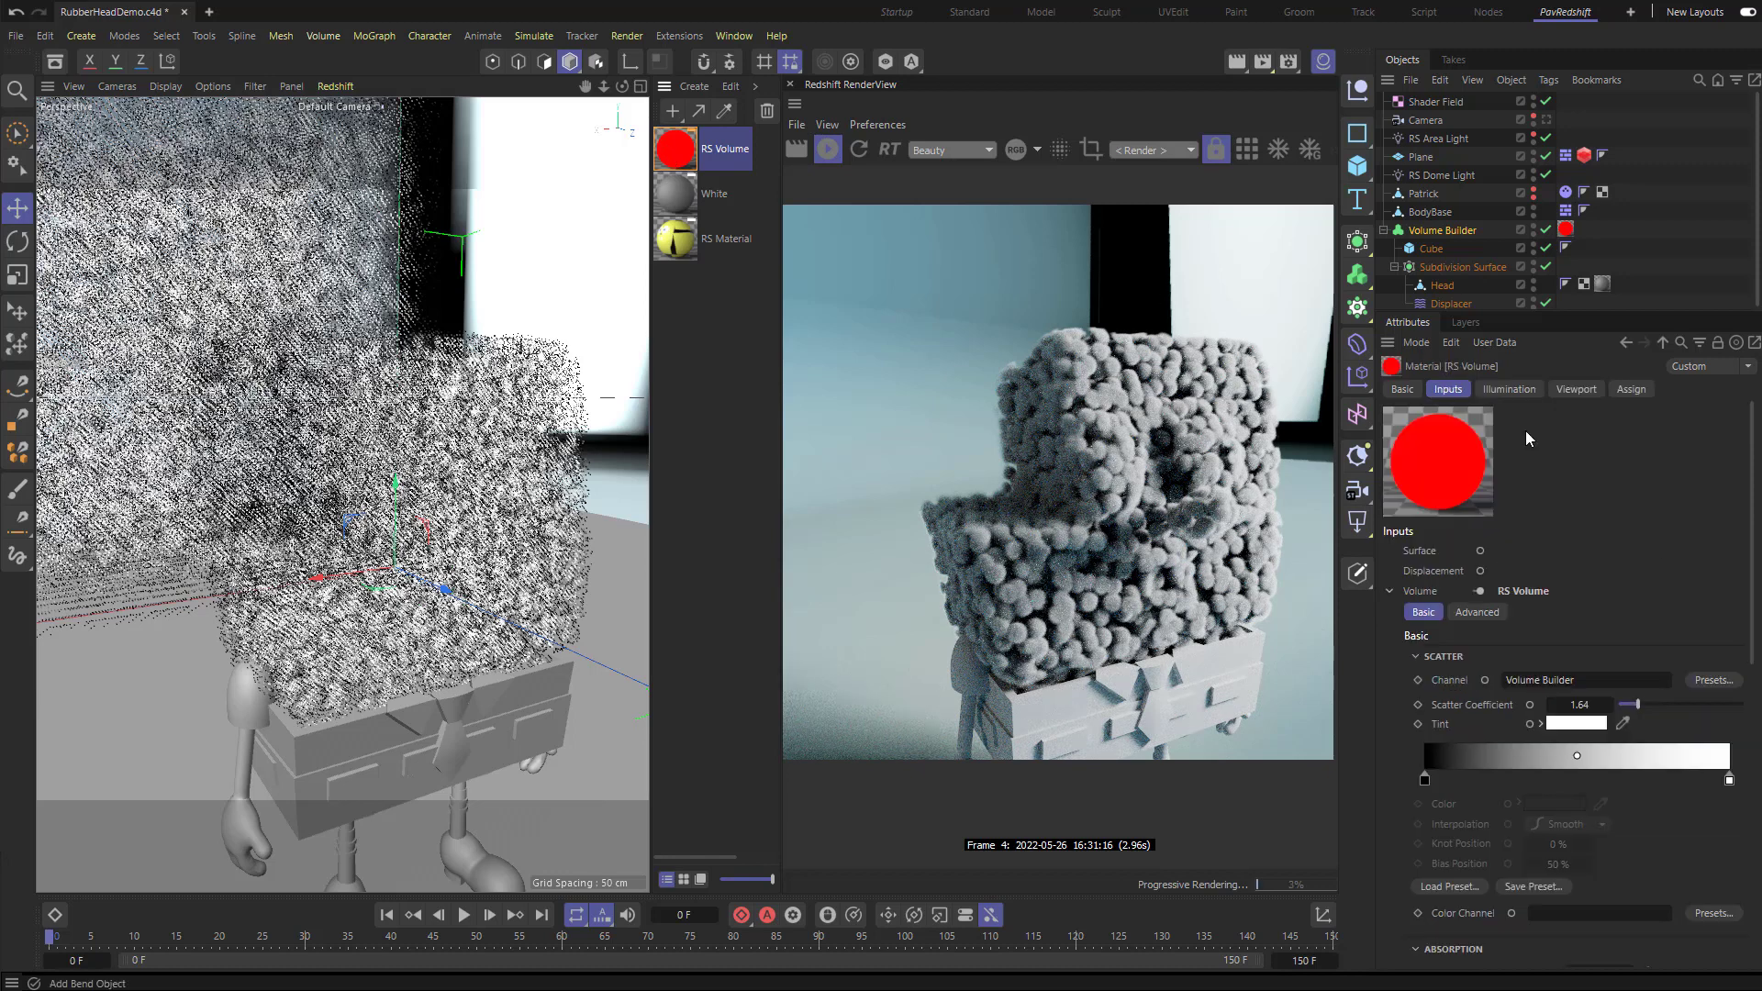
scroll(1604, 668, down, 3)
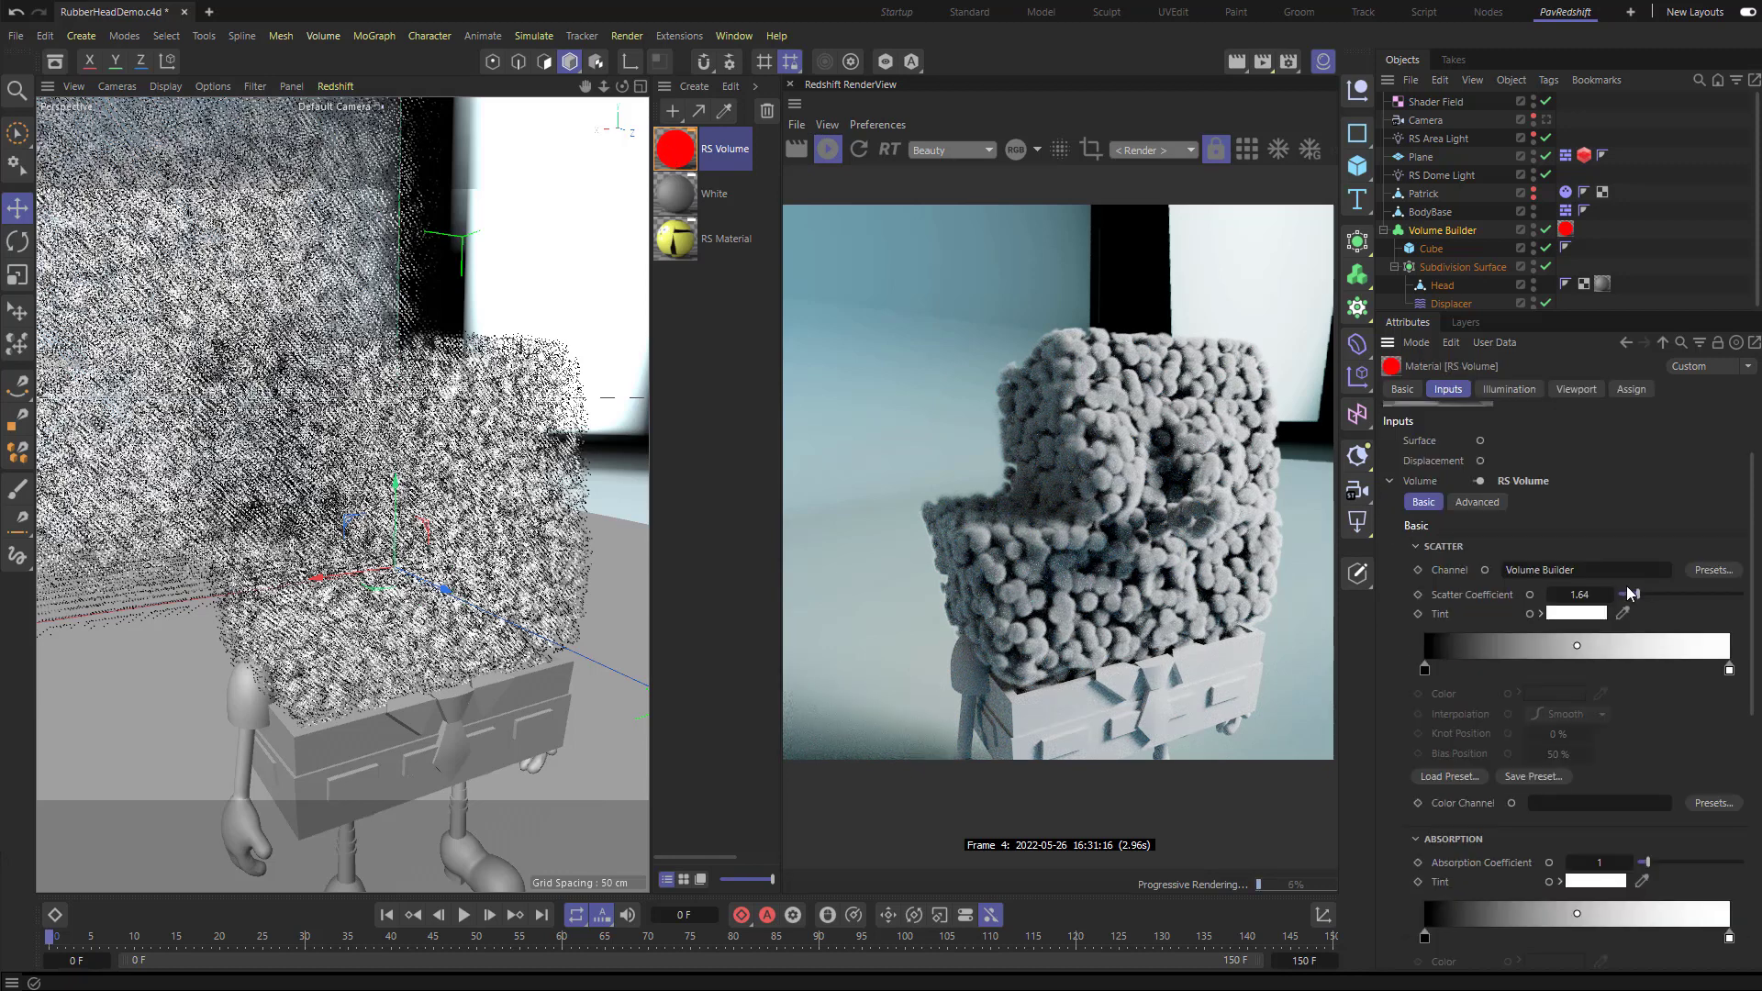
drag(1639, 598, 1649, 593)
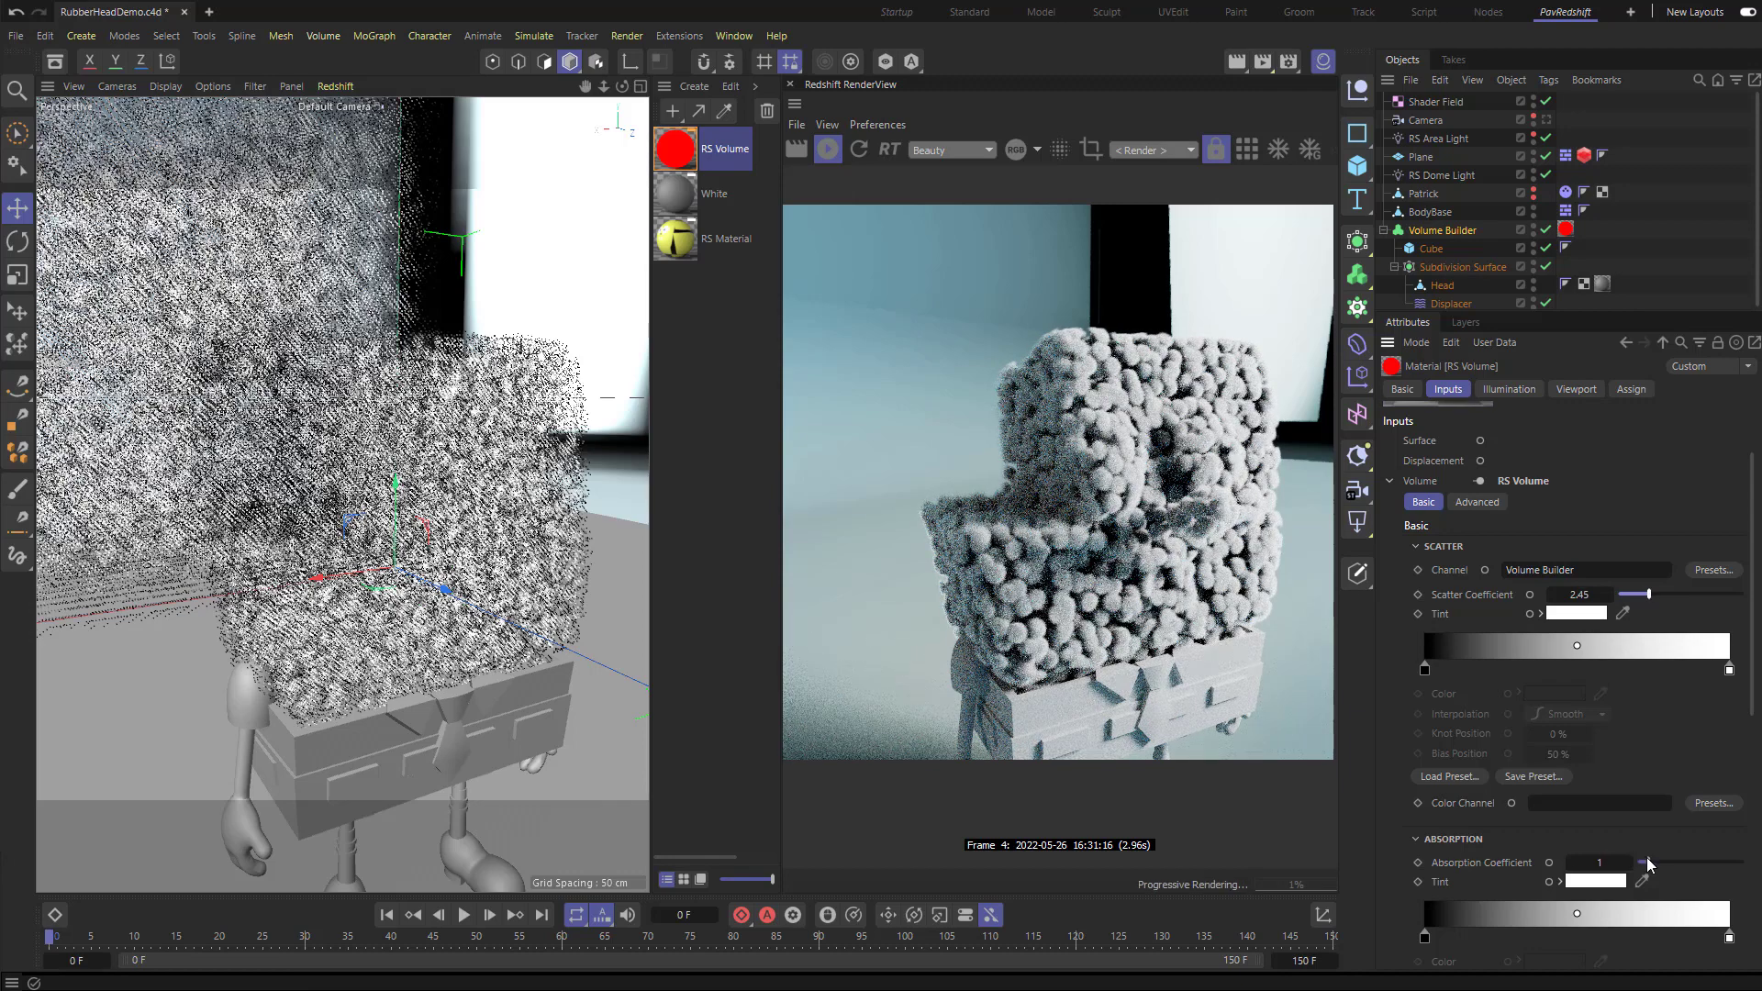
mouse_move(1648, 863)
mouse_down()
mouse_move(1671, 864)
mouse_move(1643, 861)
mouse_up()
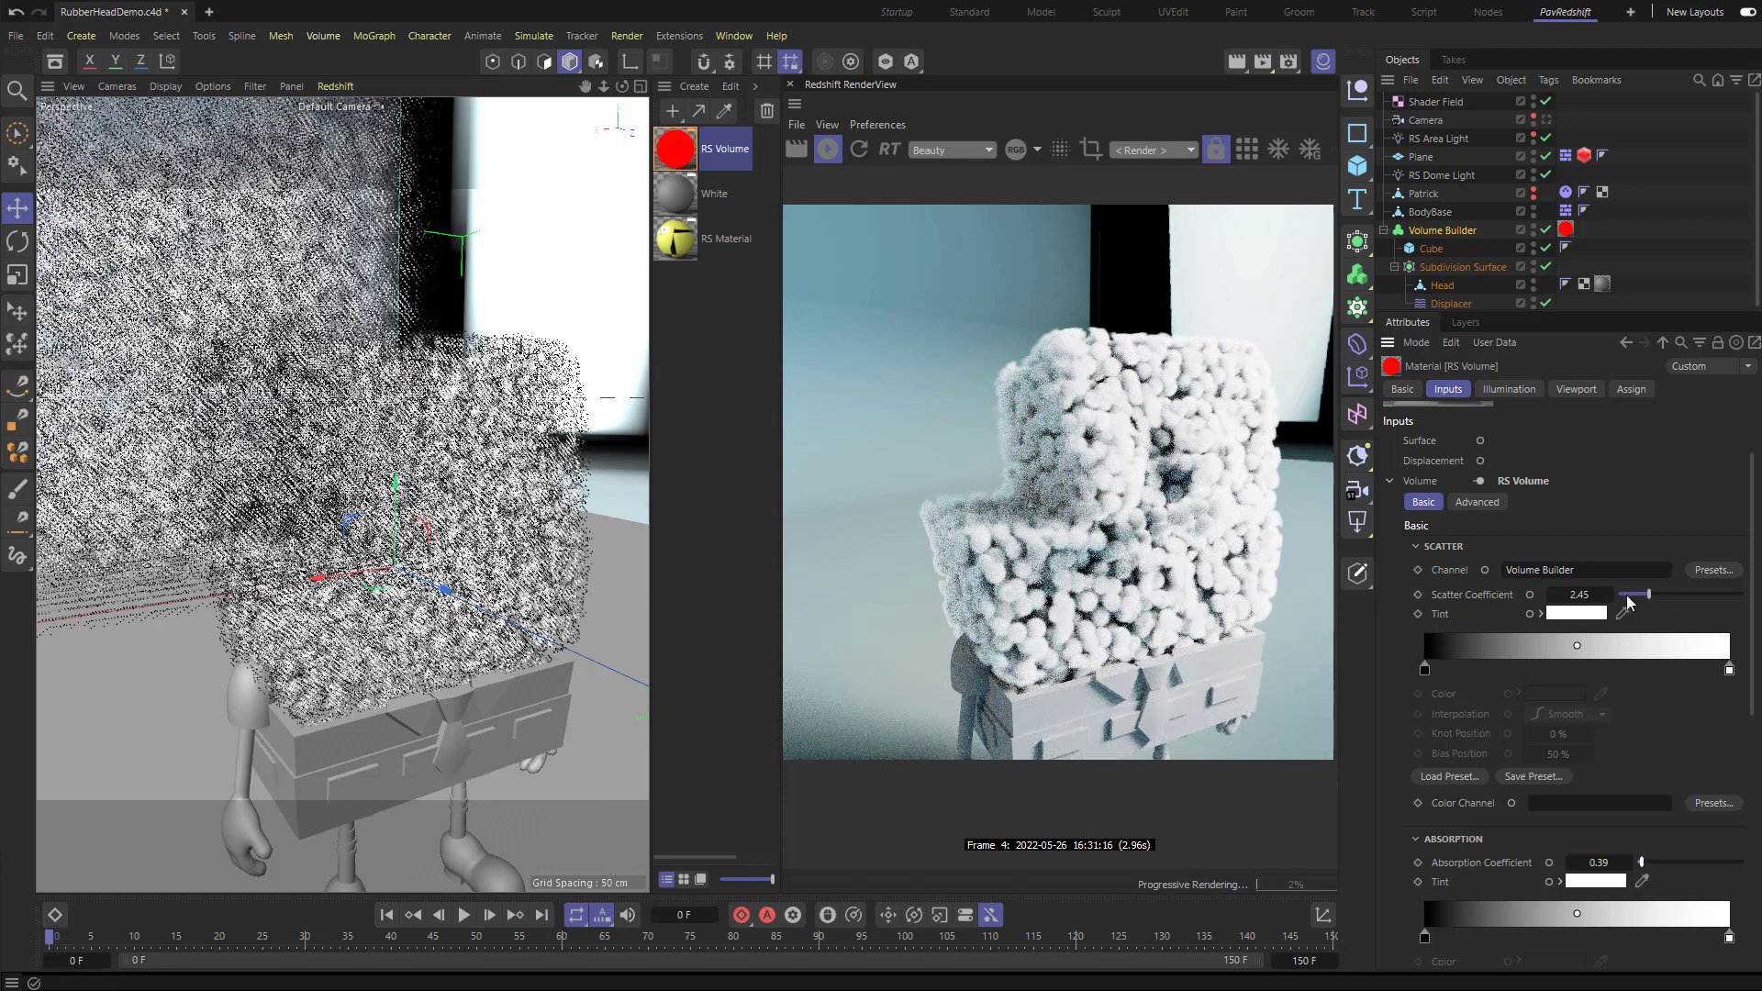
drag(1641, 594, 1658, 594)
click(1639, 862)
drag(1642, 863, 1645, 862)
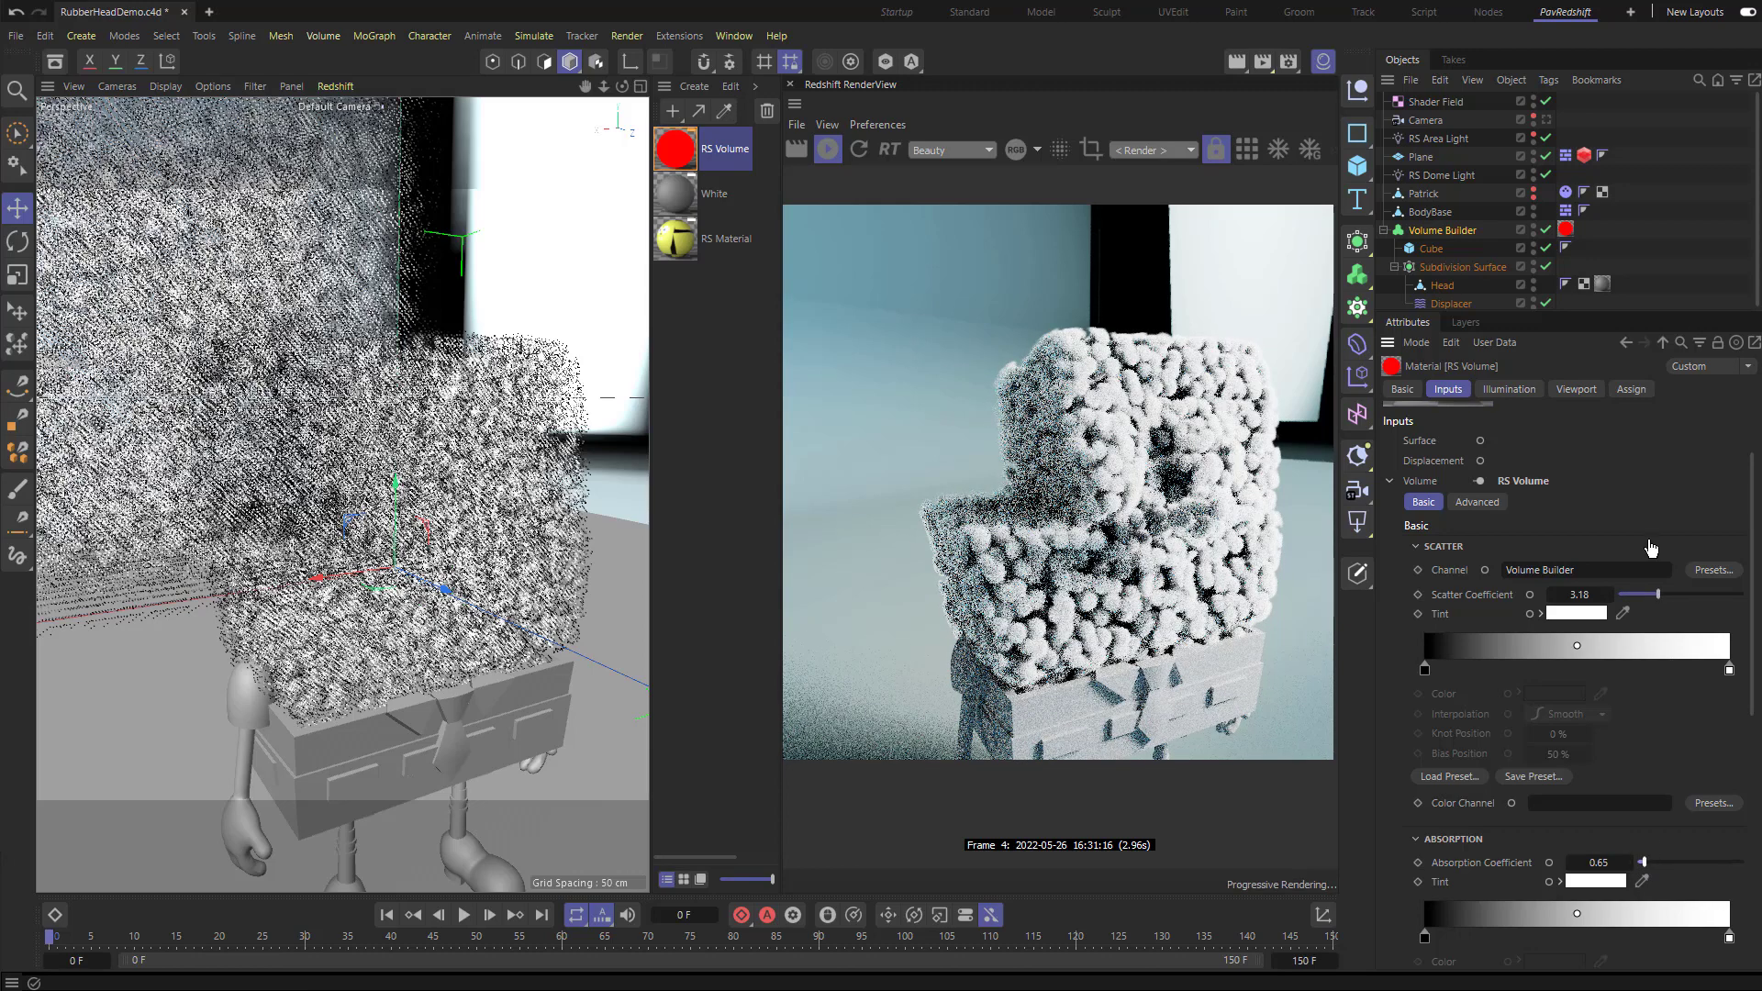
drag(1647, 587, 1634, 594)
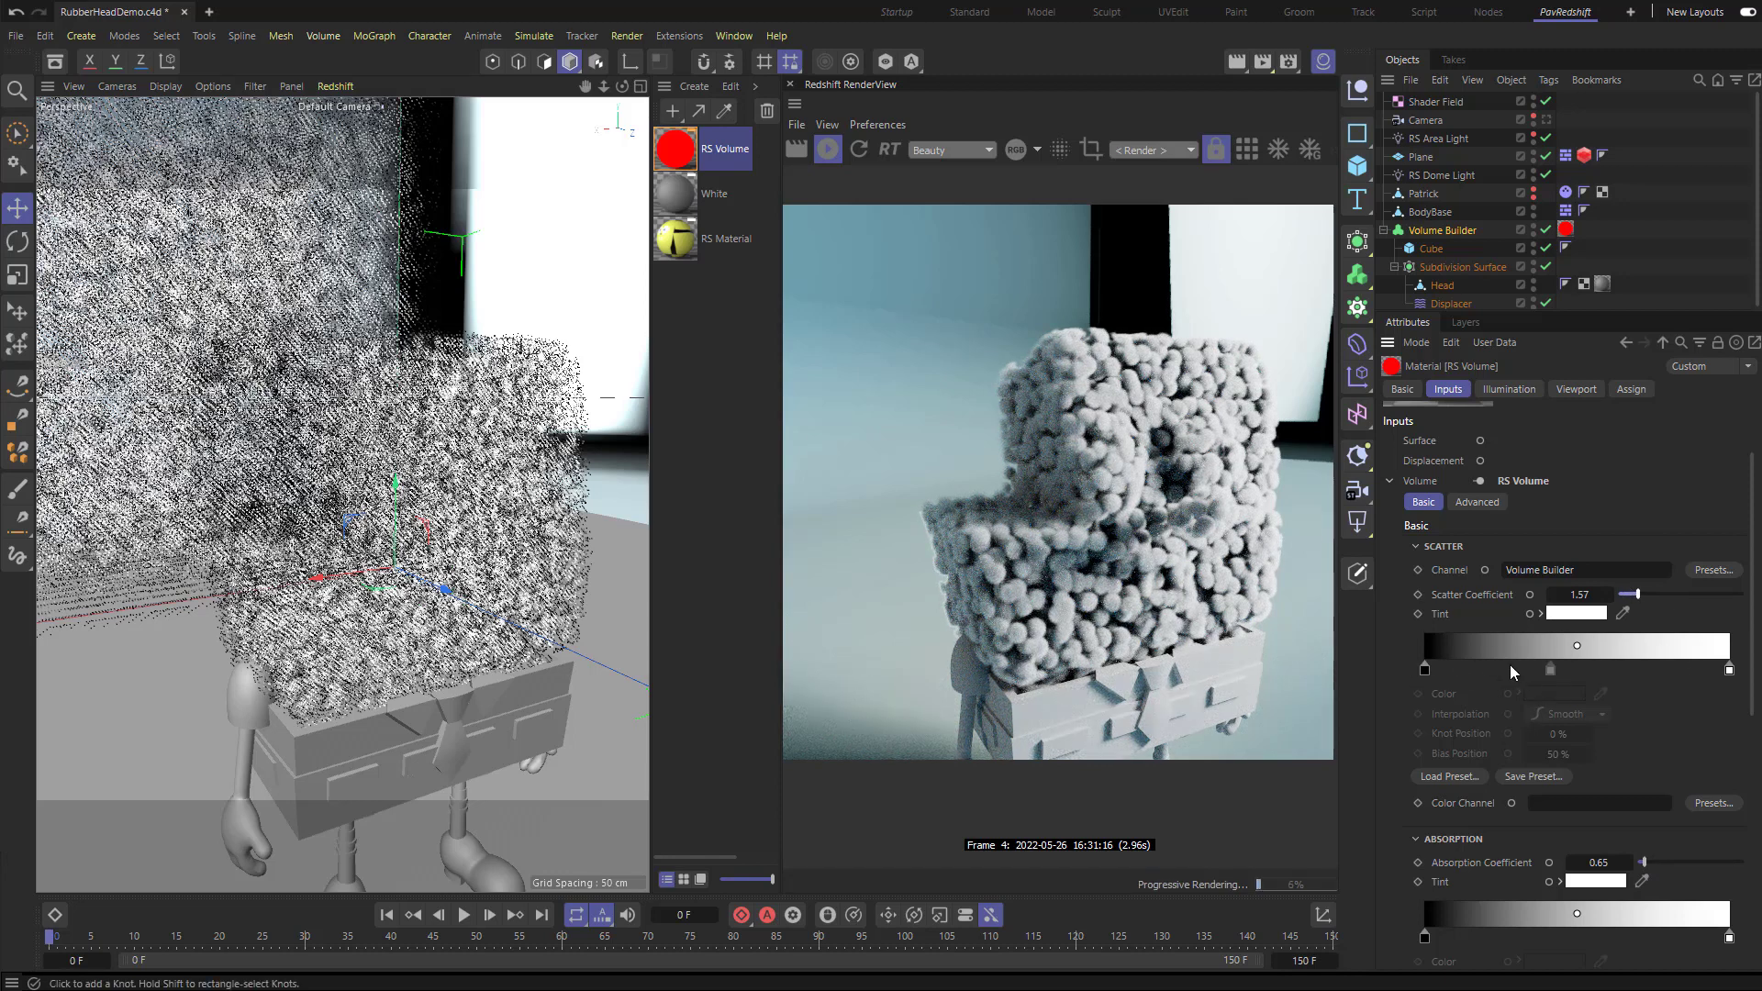
Step: Change the RS Volume material's scatter tint to red
click(1425, 669)
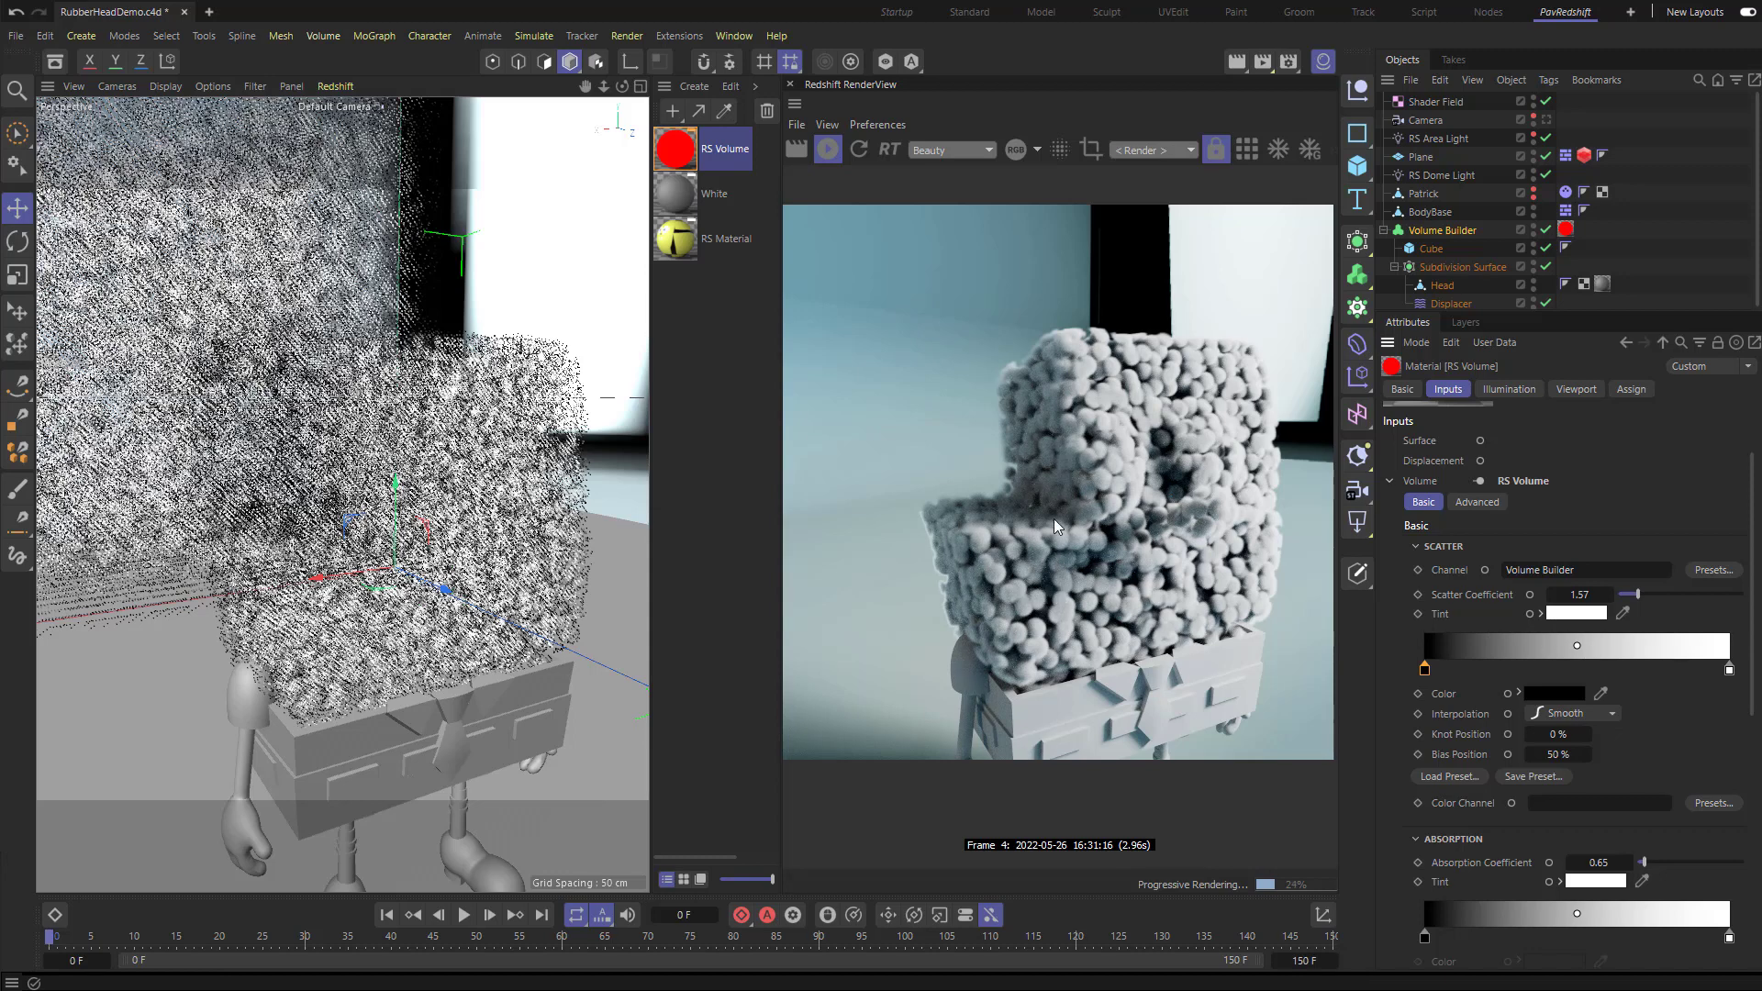
click(1581, 613)
drag(1468, 762, 1516, 718)
click(1751, 637)
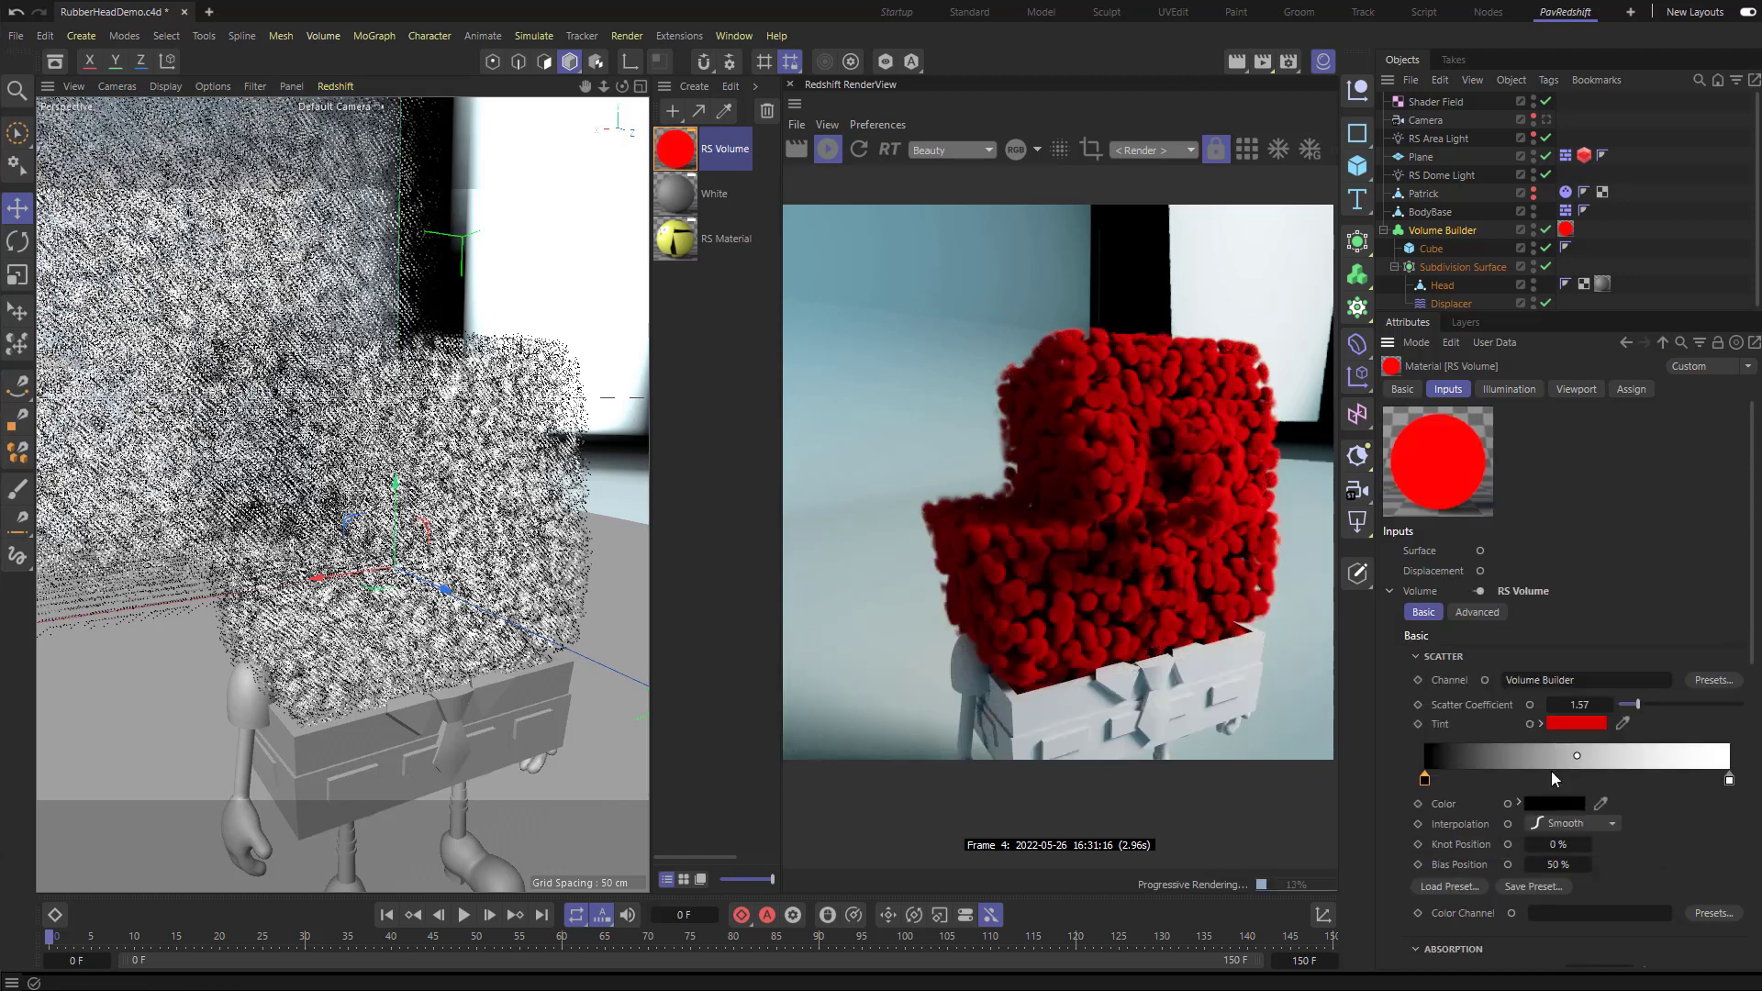
Step: Change the RS Volume material's absorption tint to magenta with hue 287° and full saturation
scroll(1615, 745, down, 3)
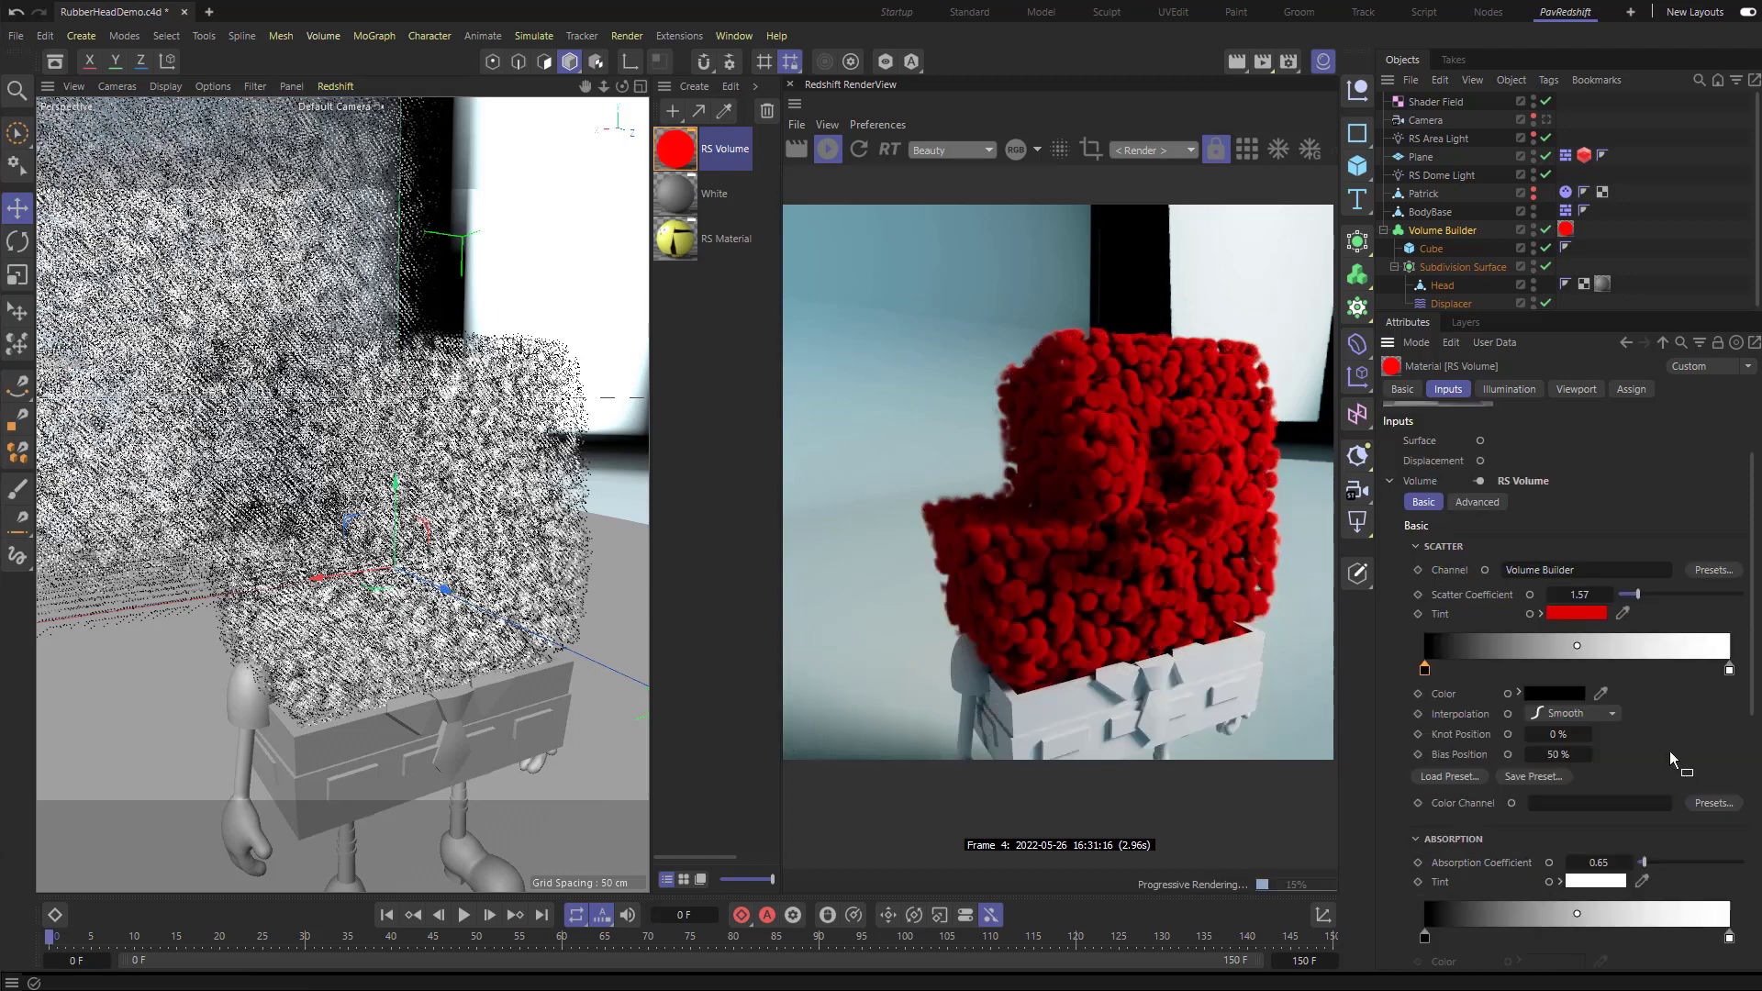
click(1587, 883)
drag(1592, 819, 1513, 652)
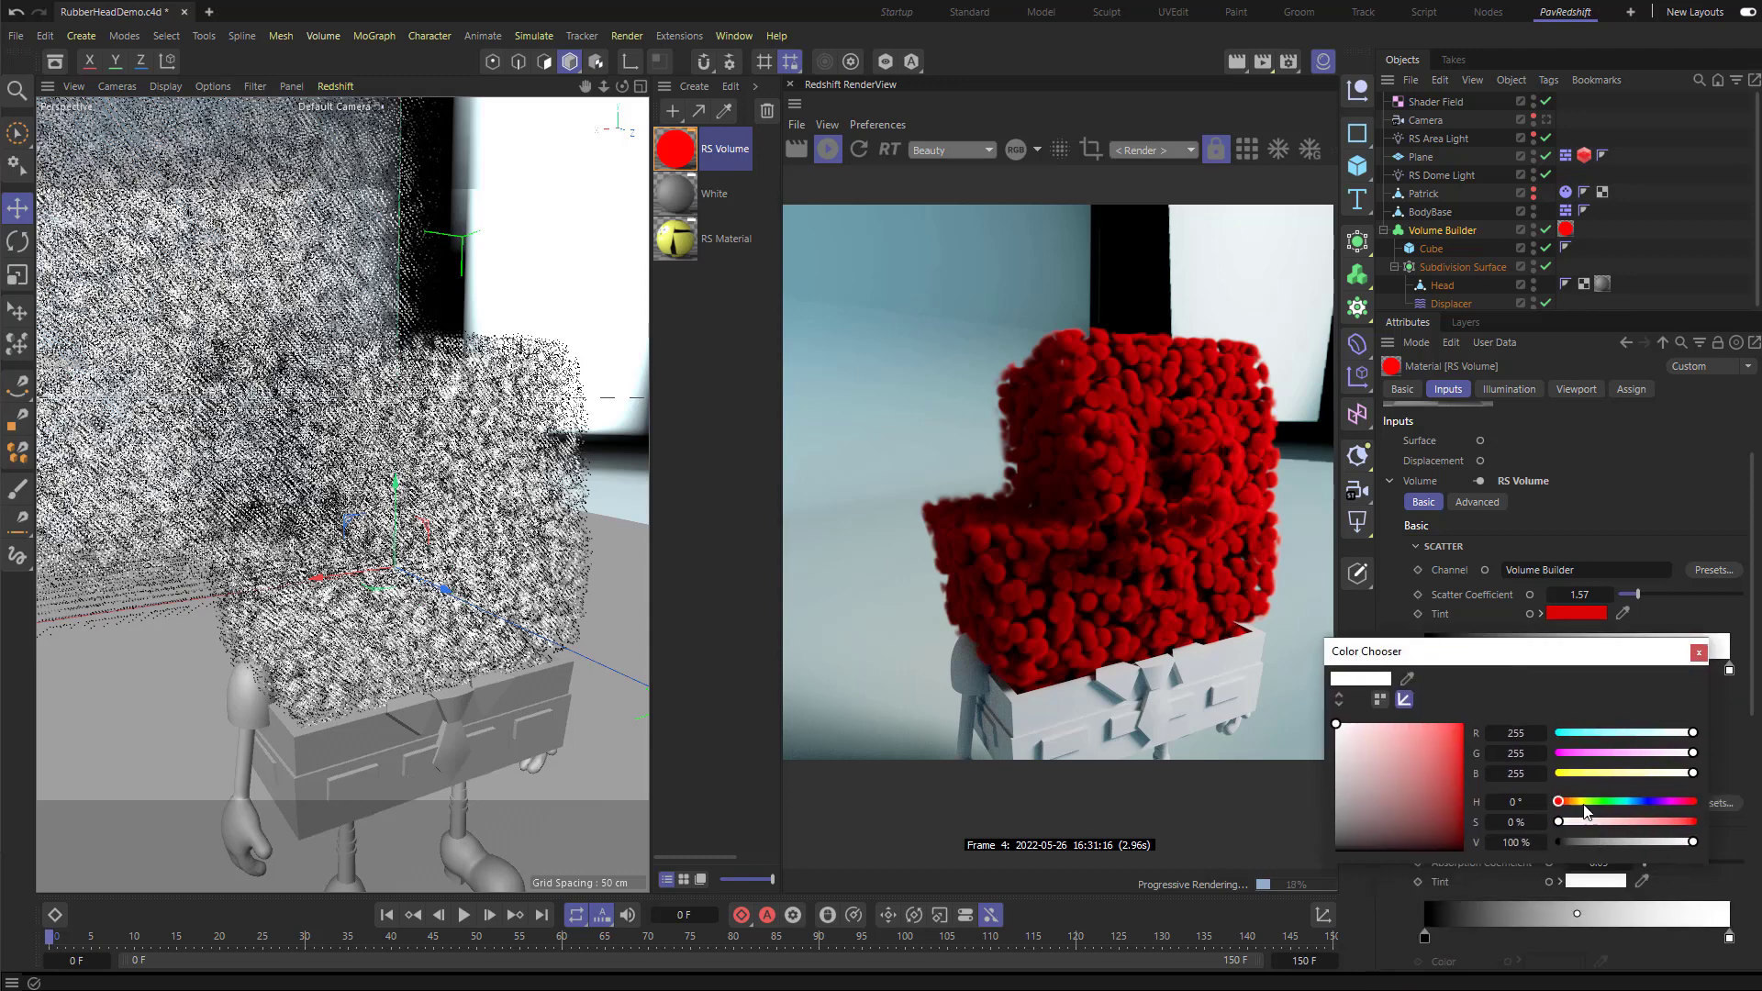
drag(1589, 804, 1668, 805)
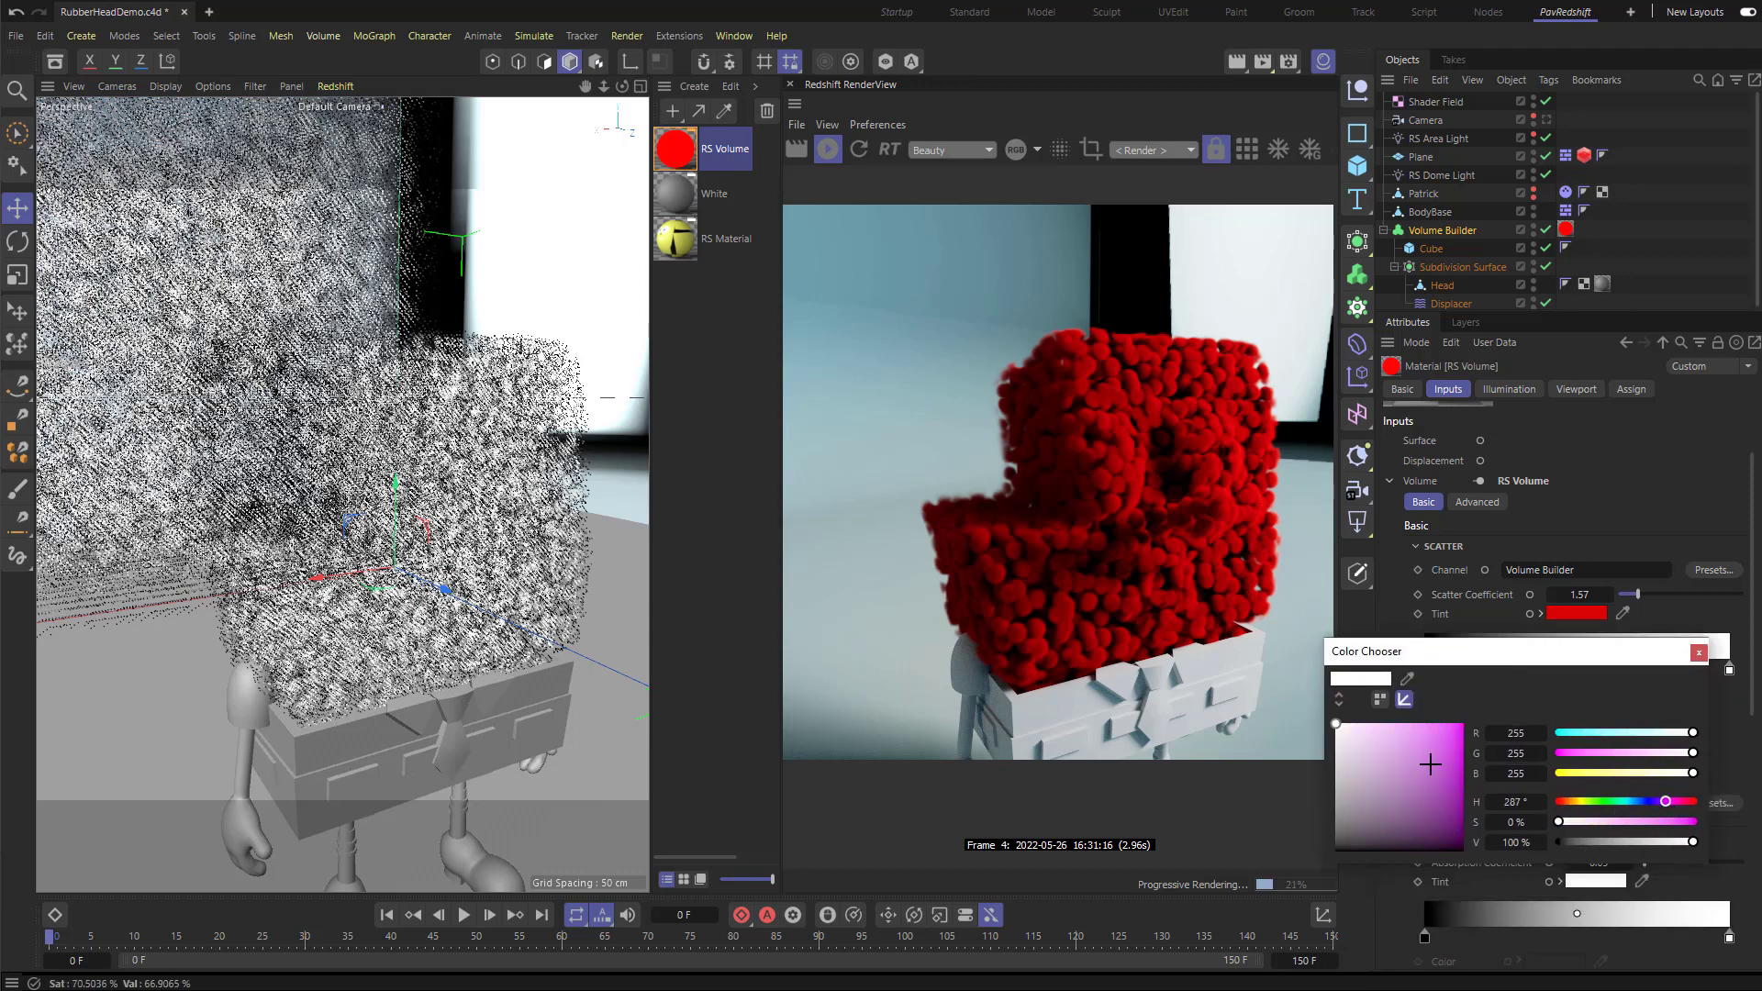
drag(1560, 823, 1694, 823)
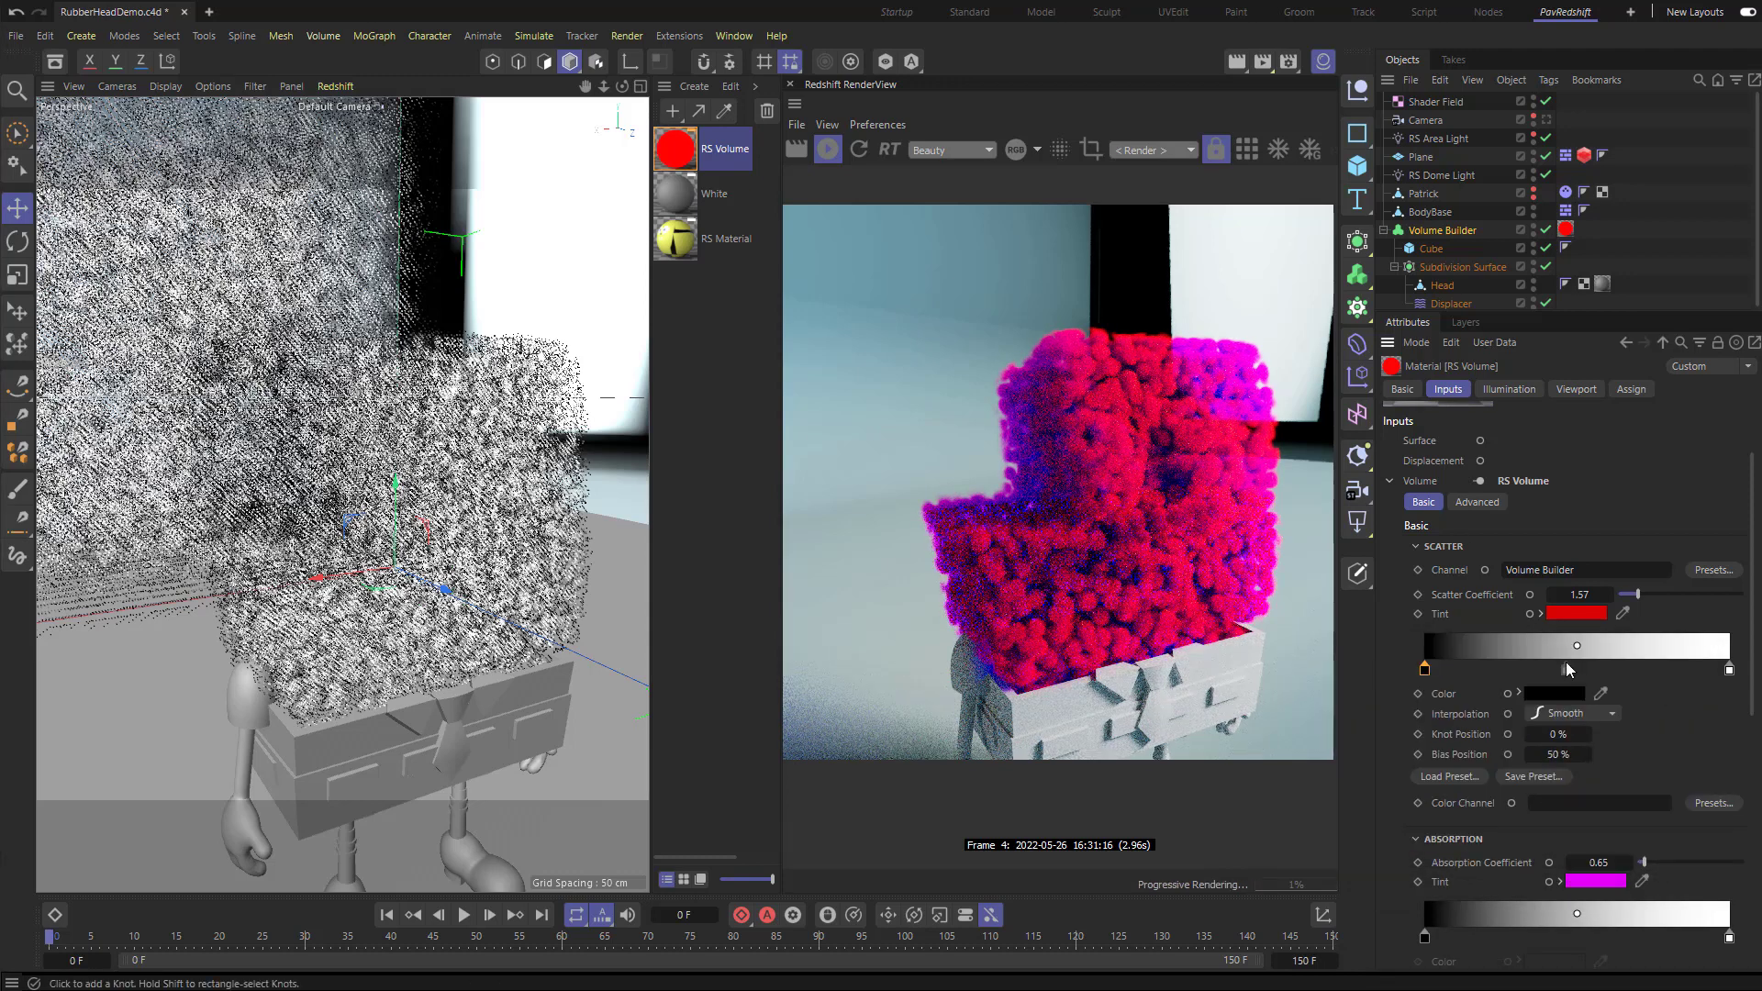
Step: Adjust the scatter coefficient to 2.66 and the absorption coefficient to 0.39
drag(1632, 592, 1650, 592)
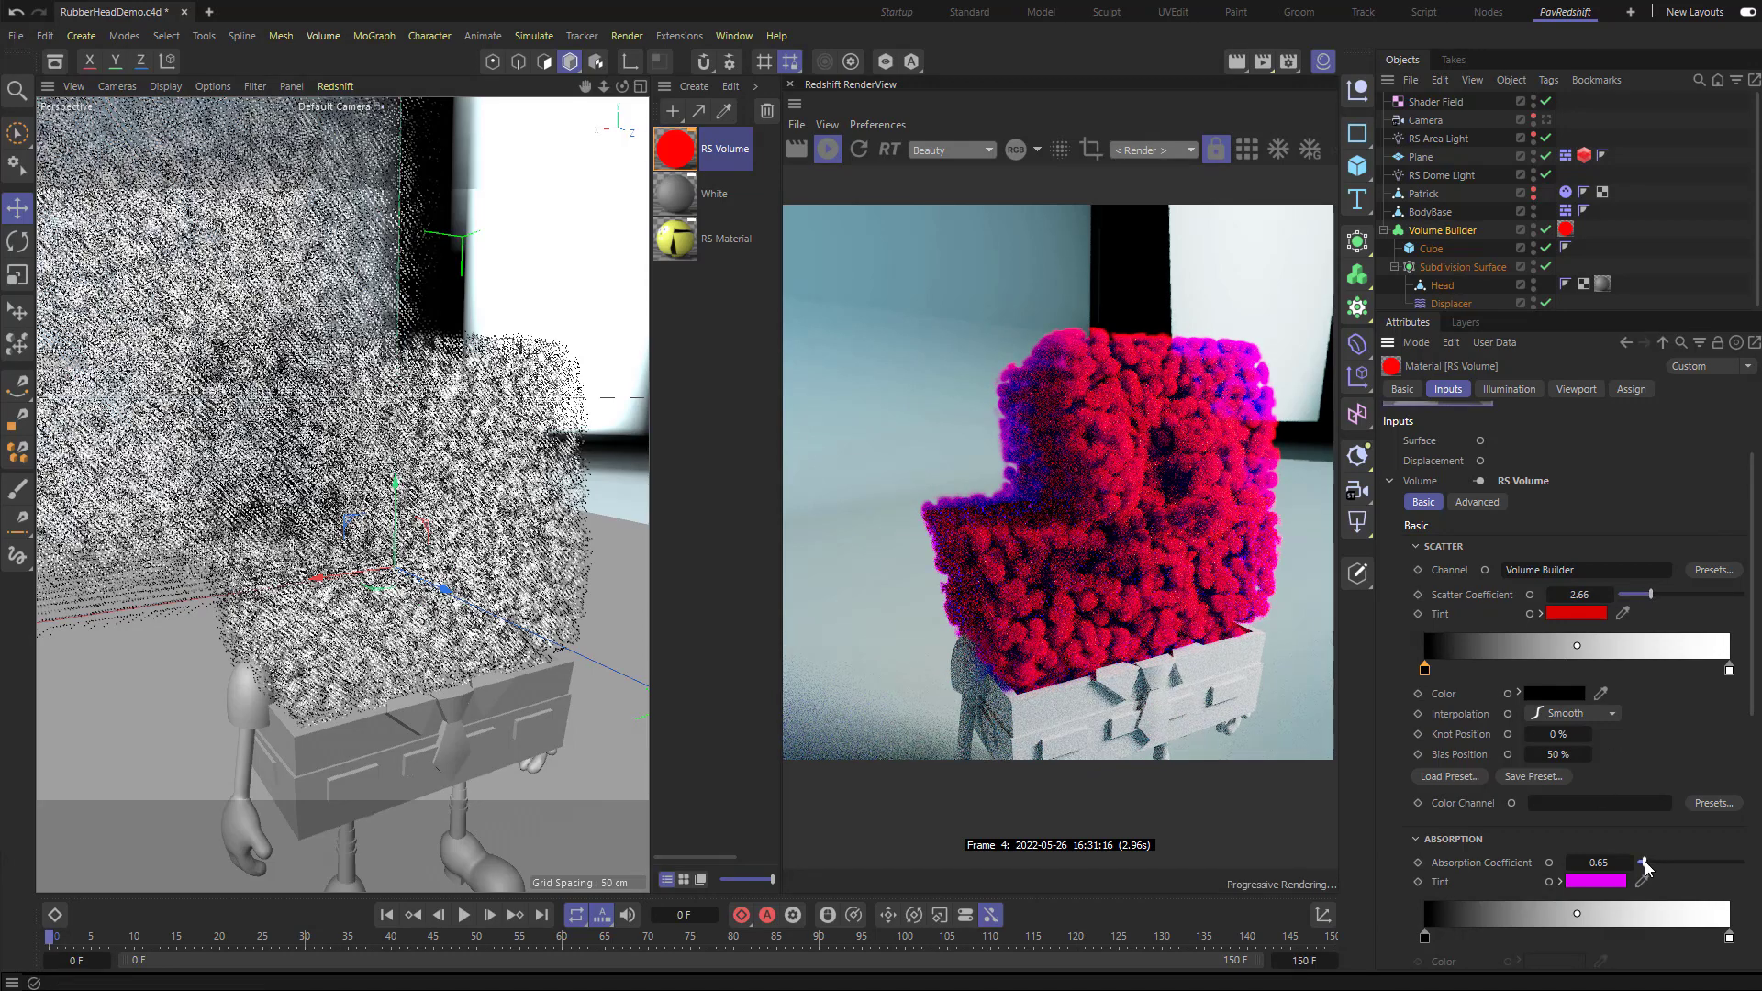
drag(1644, 862, 1642, 862)
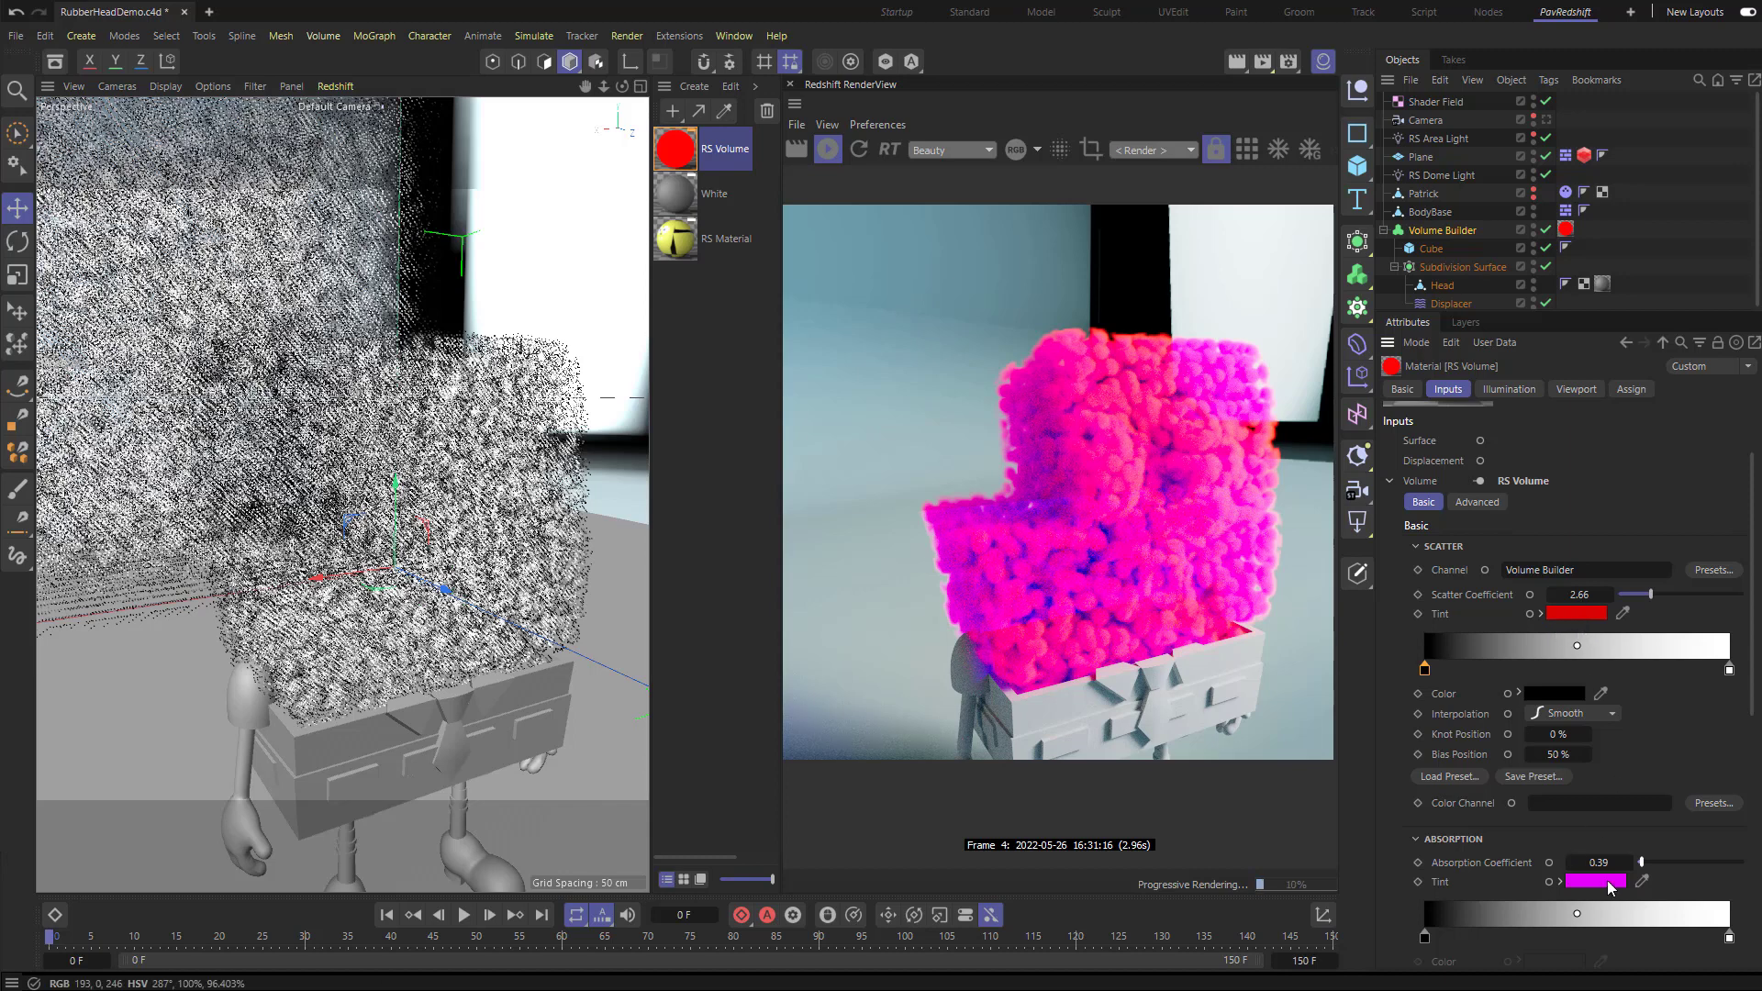
mouse_move(1608, 885)
Step: Set the global scale of the noise shader in the Volume Builder's Shader Field to 50 %
click(1468, 230)
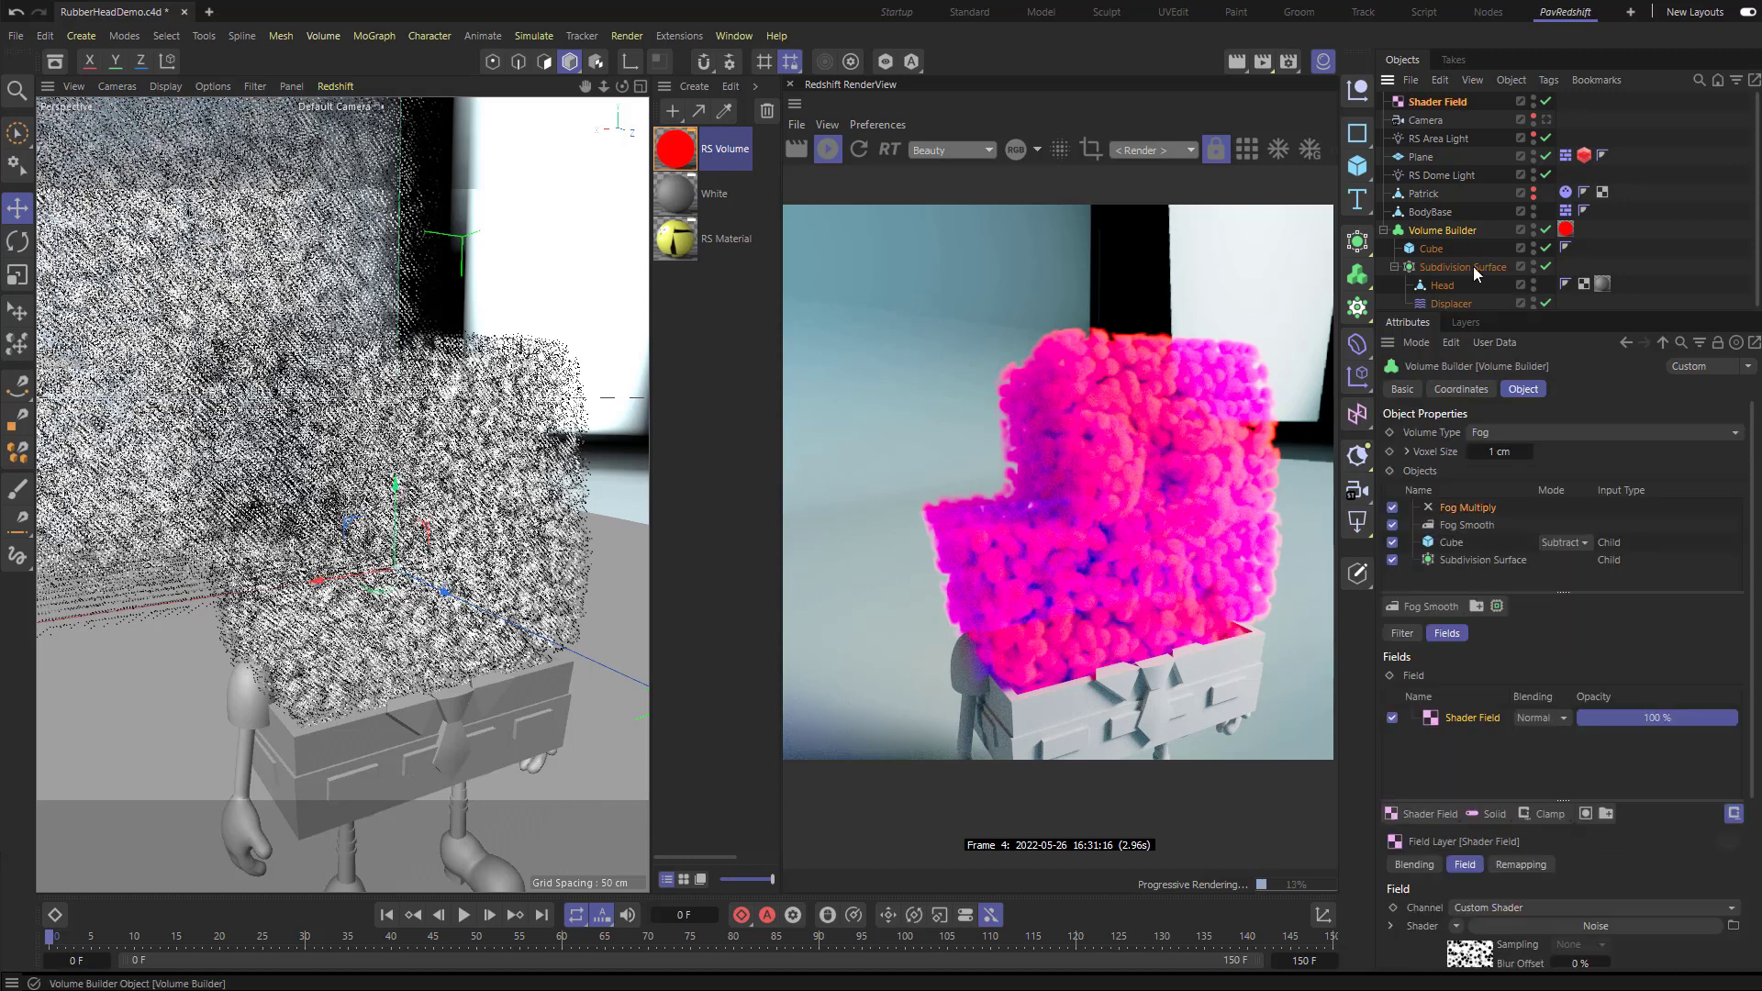
scroll(1446, 735, down, 2)
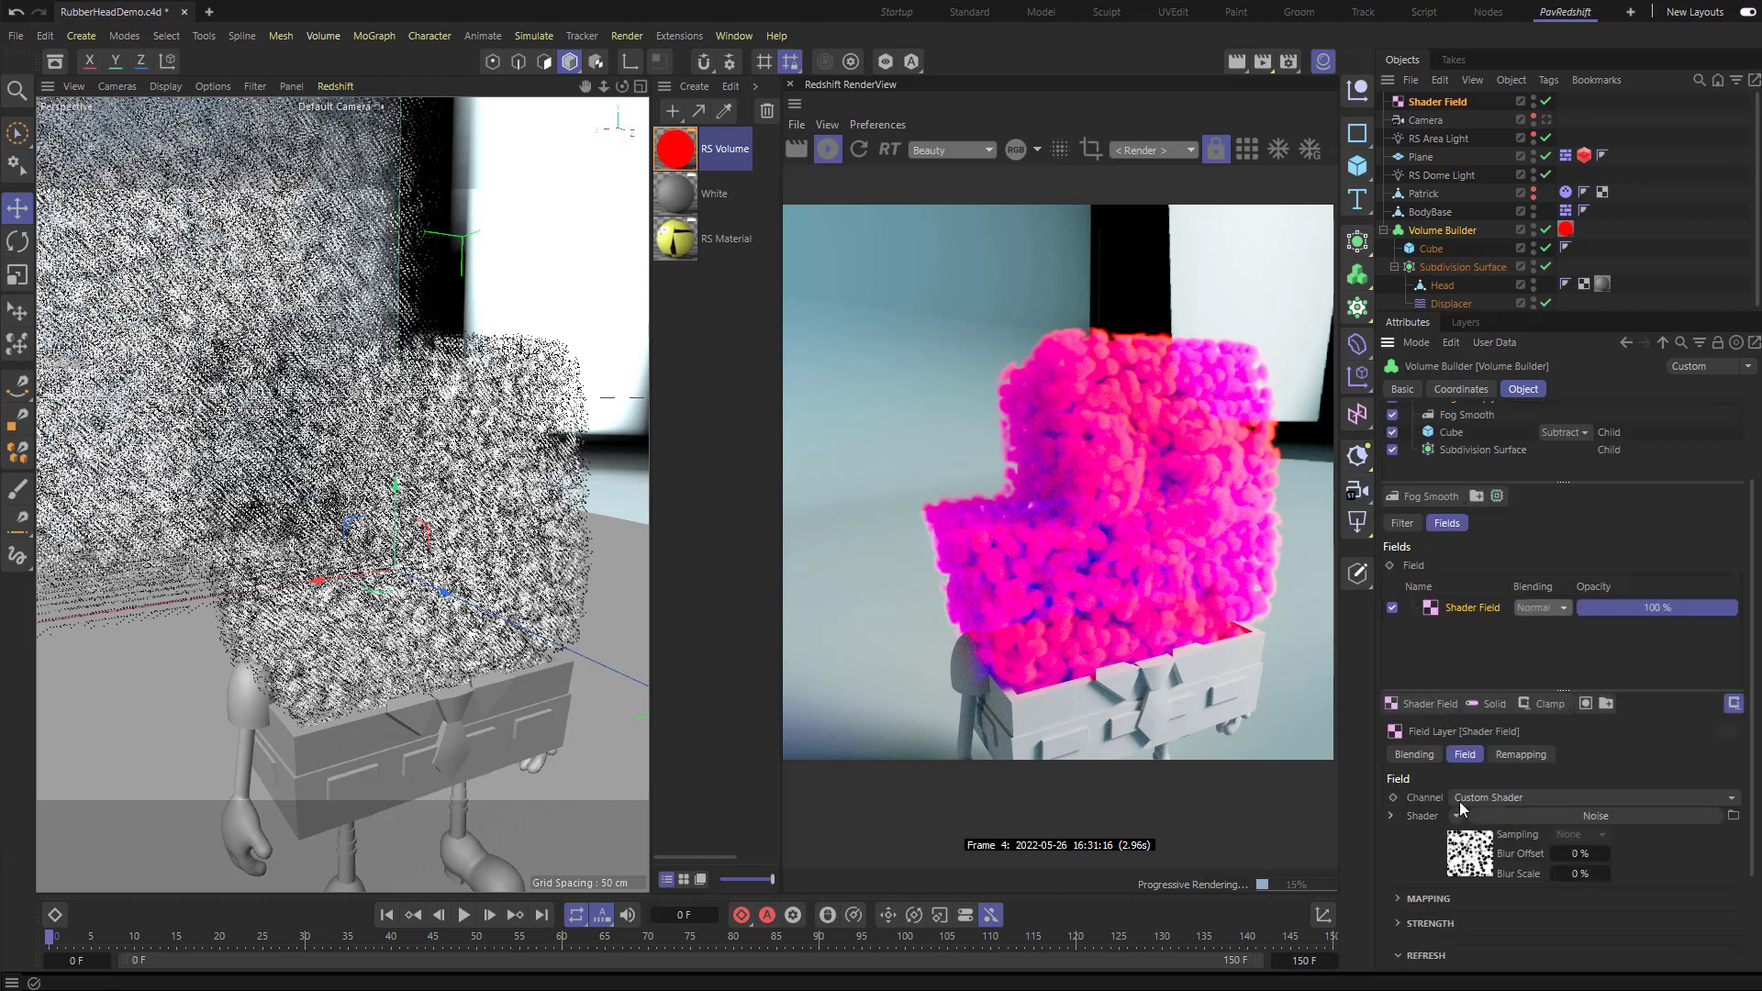
click(1472, 852)
click(1531, 630)
text(50)
key(Return)
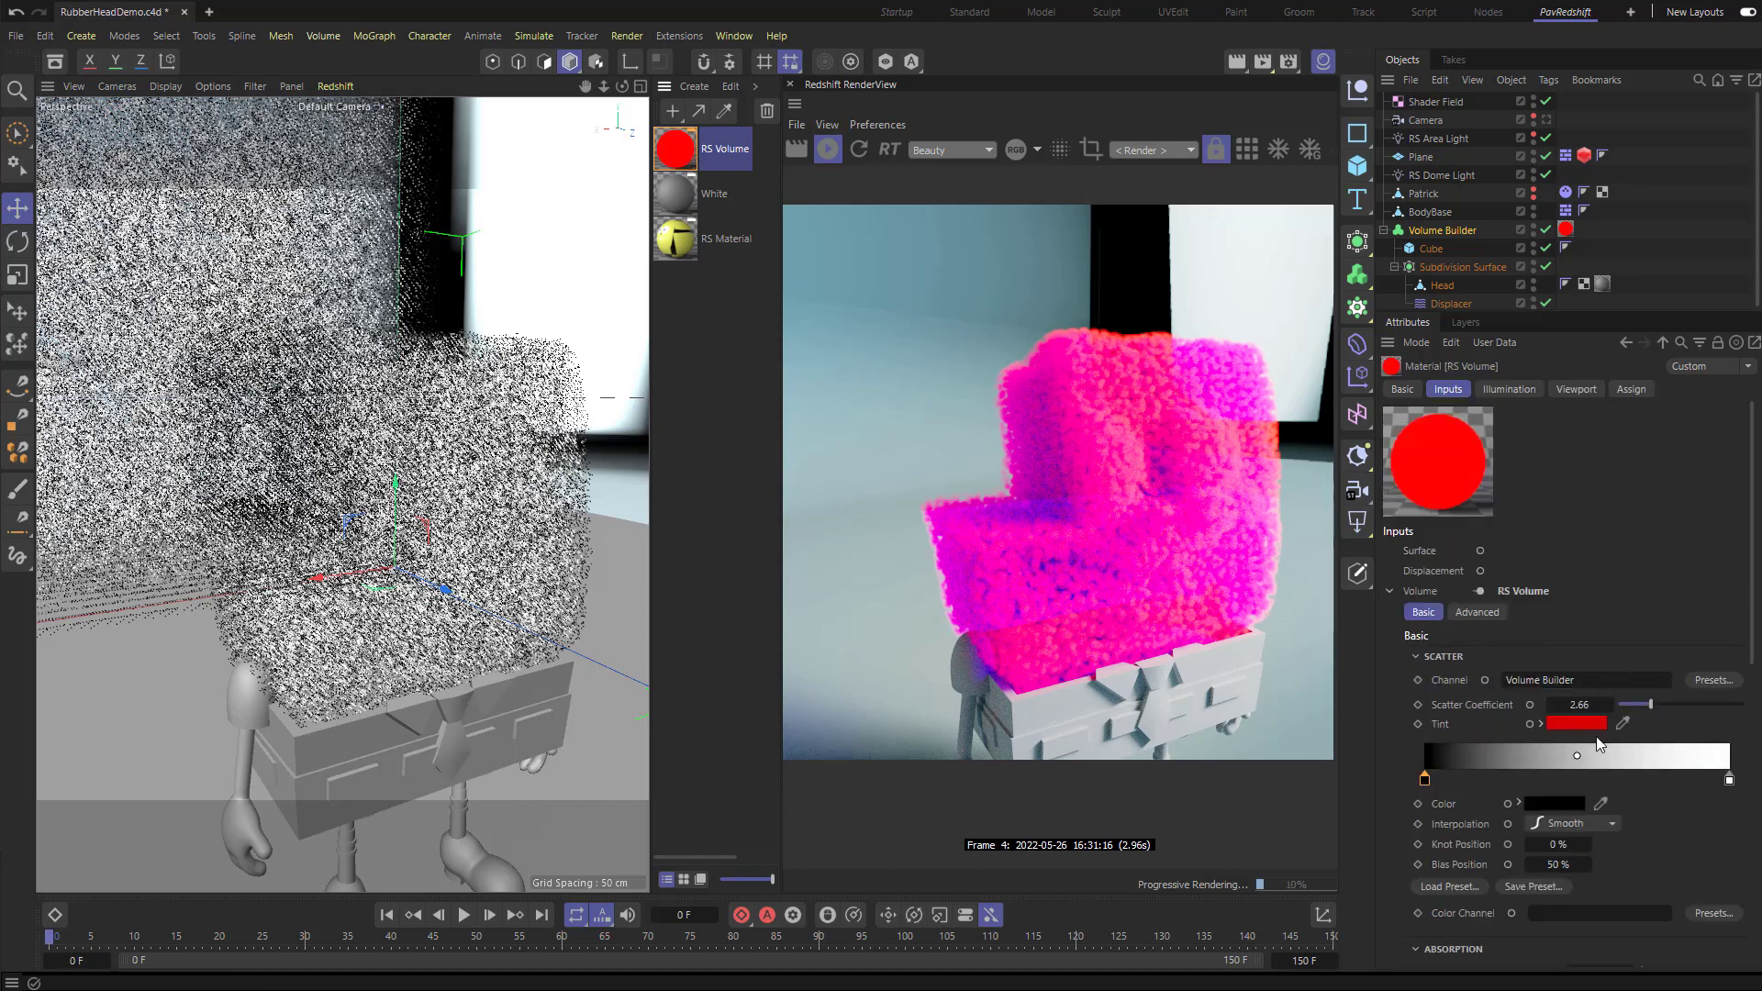
Step: Replace the RS Volume material's scatter tint with yellow sampled from the RS Material thumbnail
click(1595, 726)
click(1397, 817)
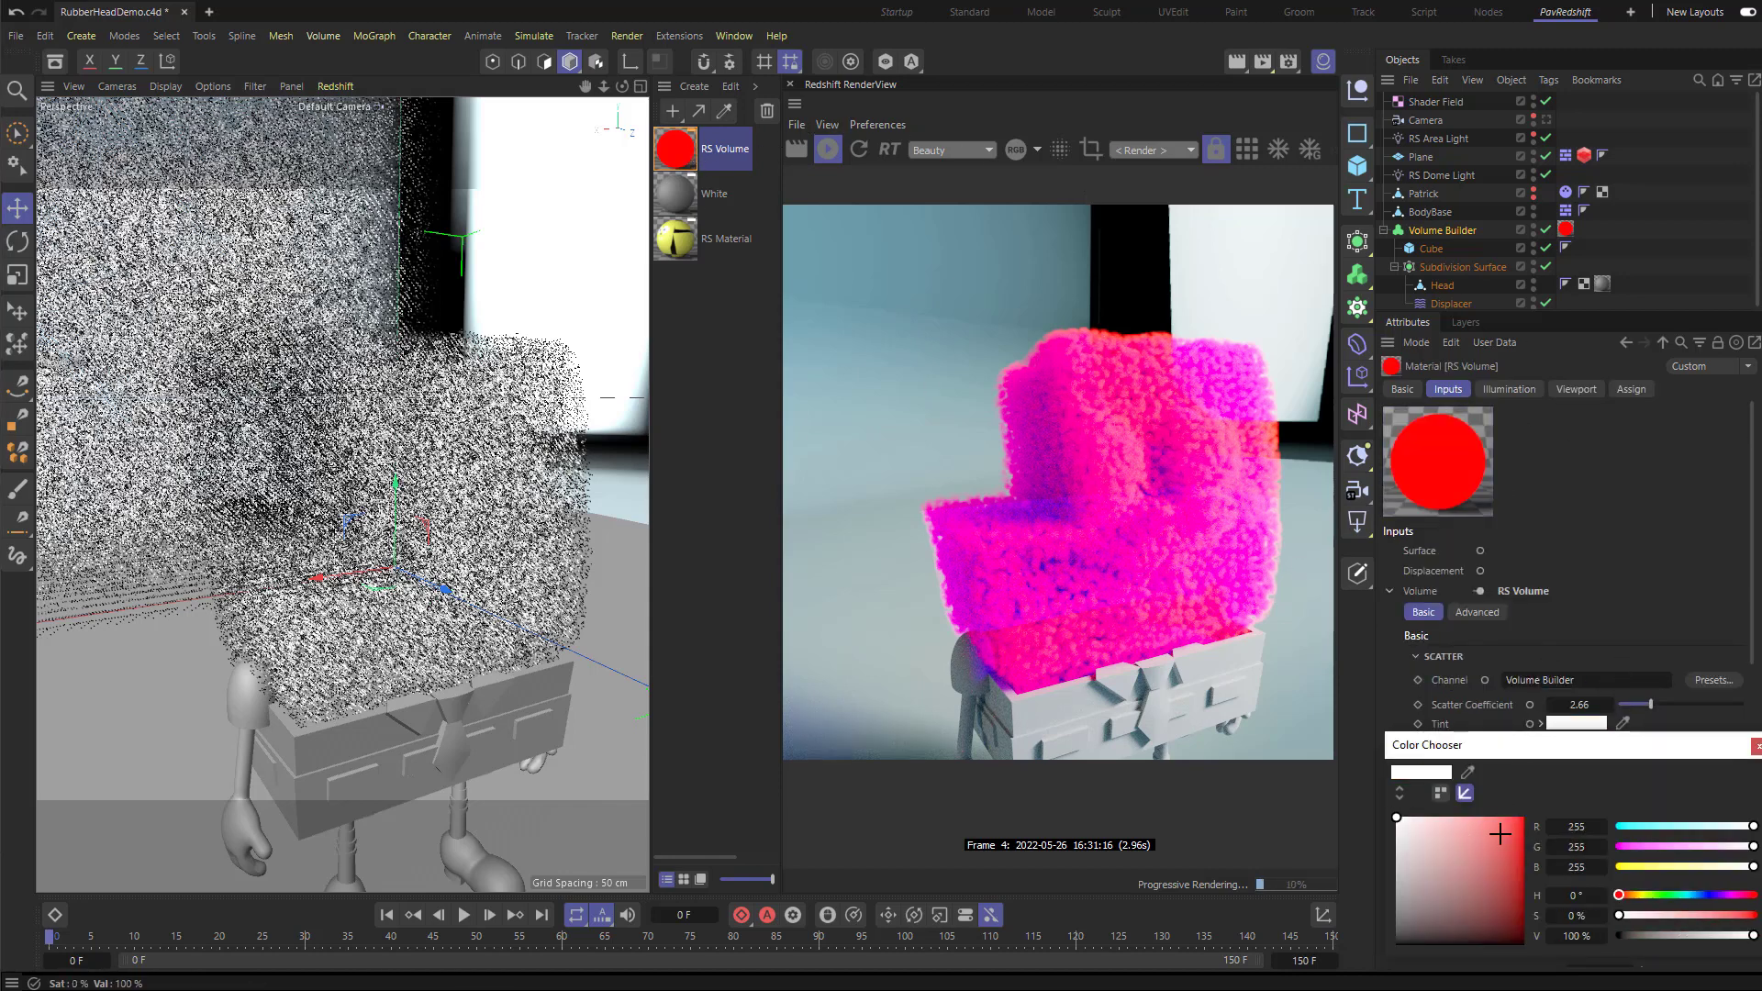
click(1755, 747)
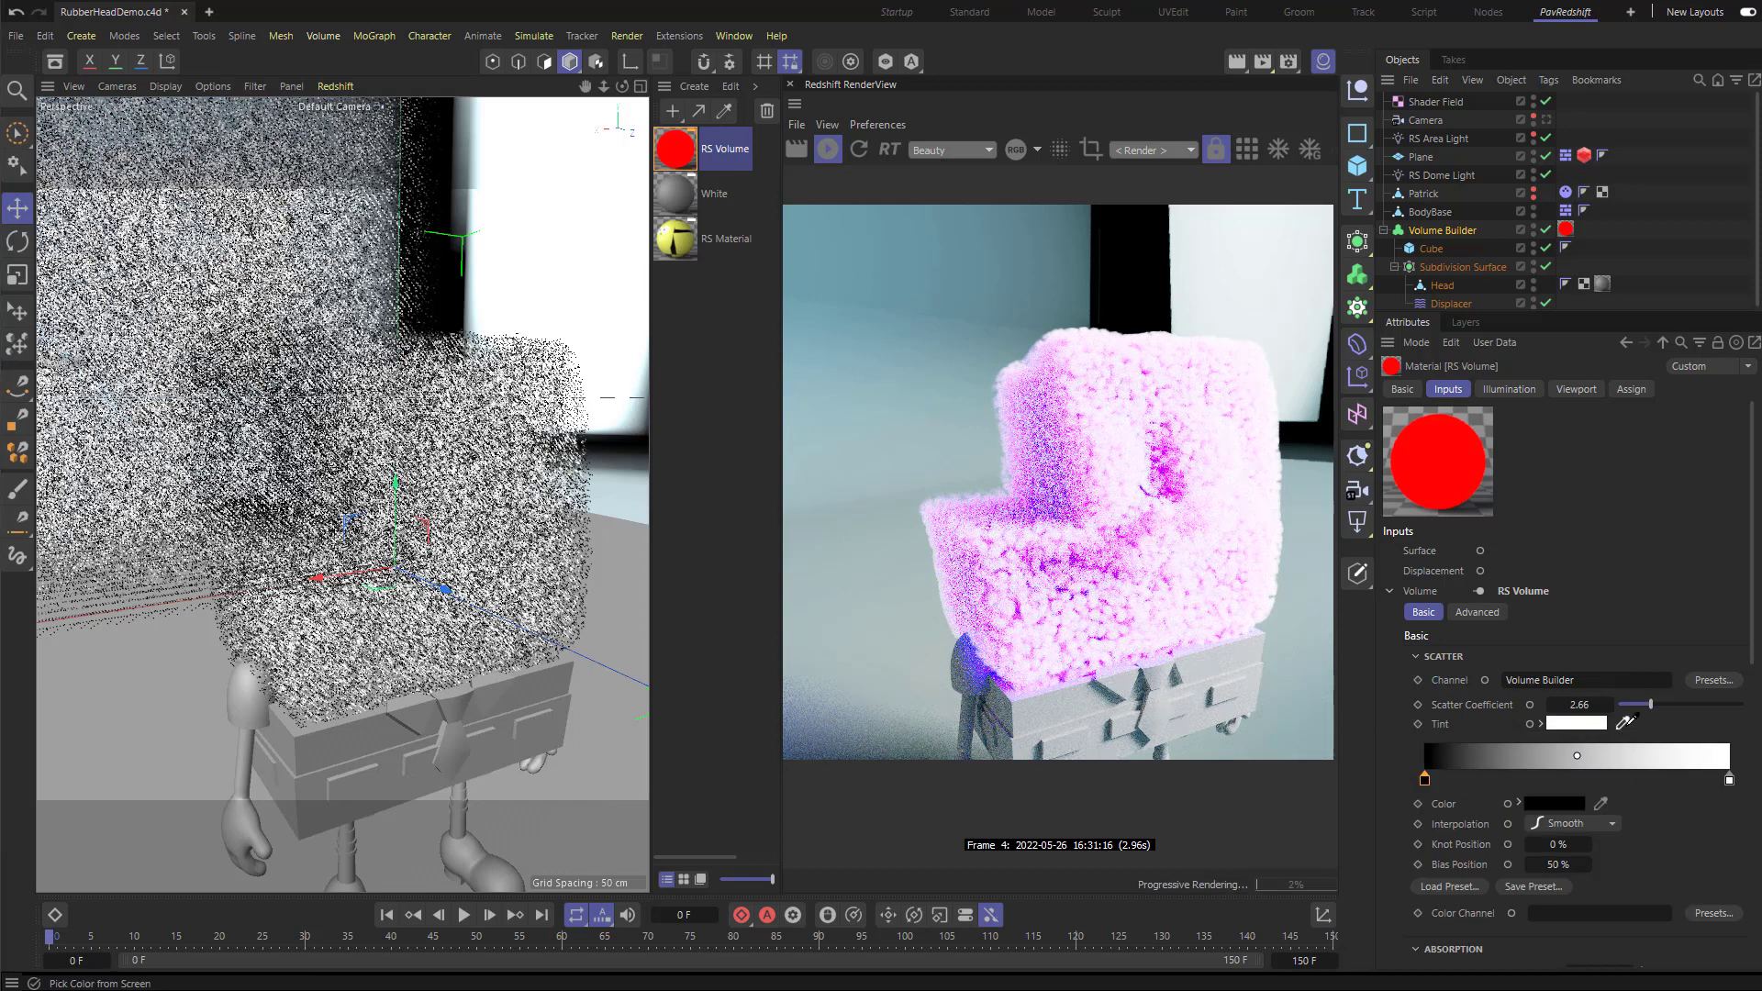
click(678, 229)
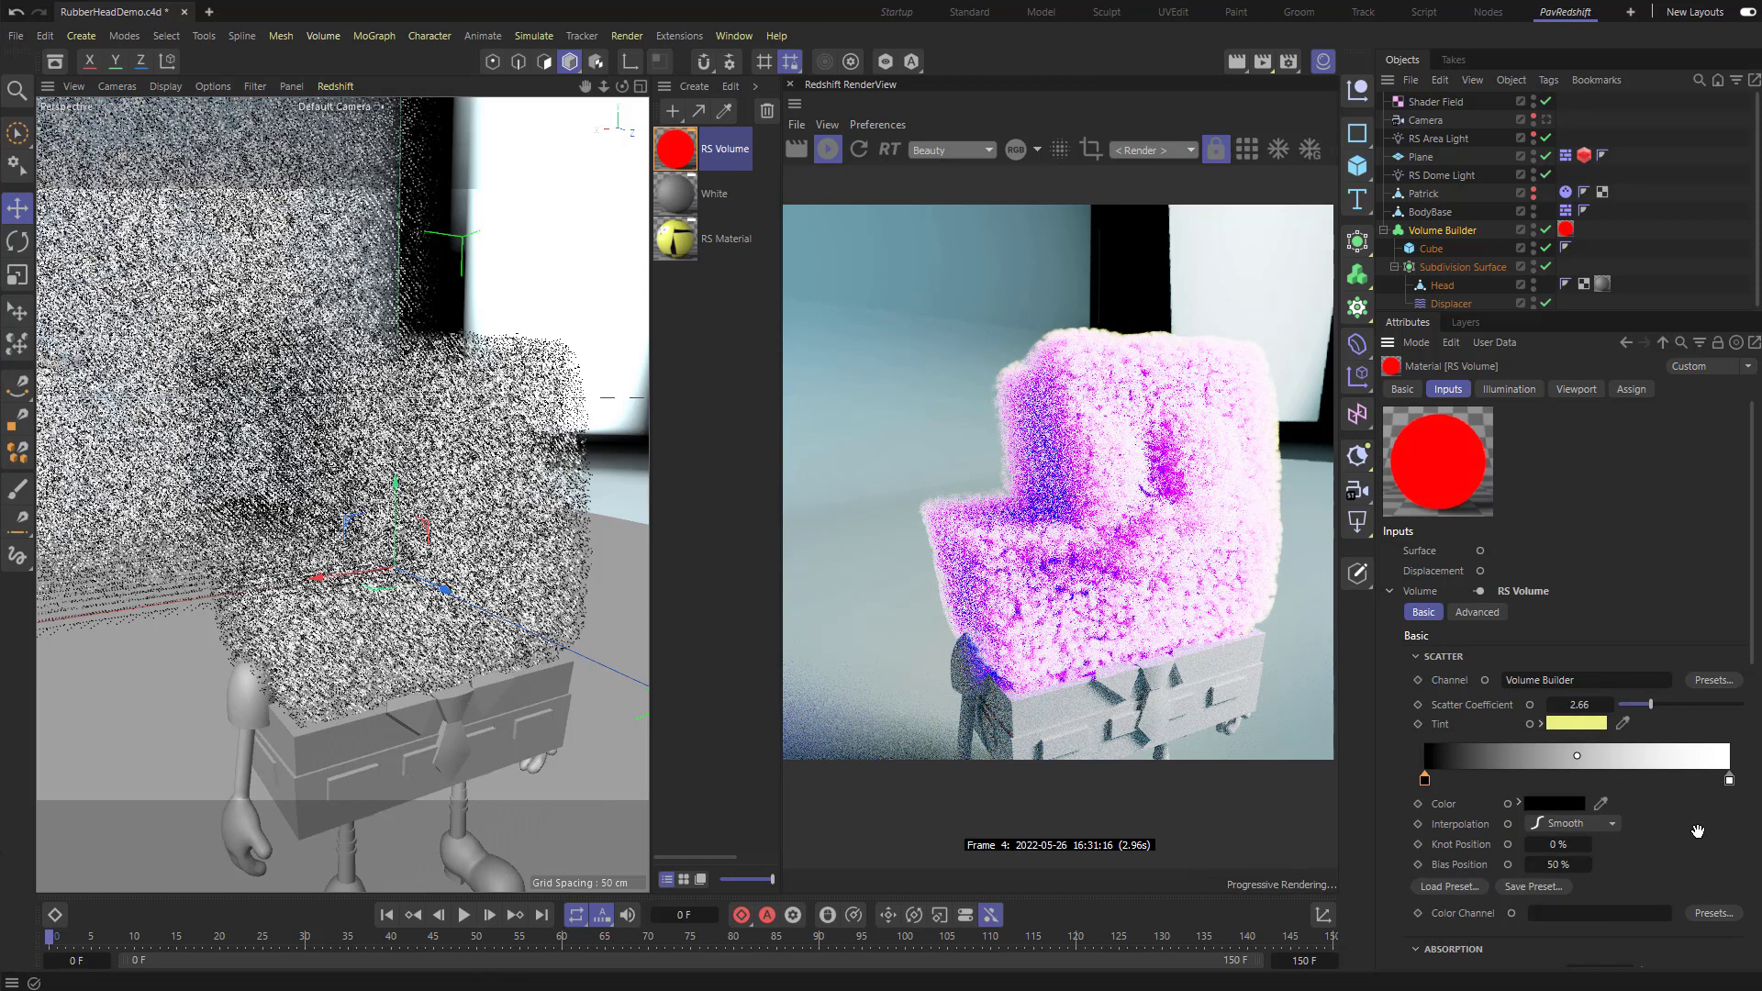
Step: Match the absorption tint to the scatter tint by sampling its yellow swatch
scroll(1698, 831, down, 3)
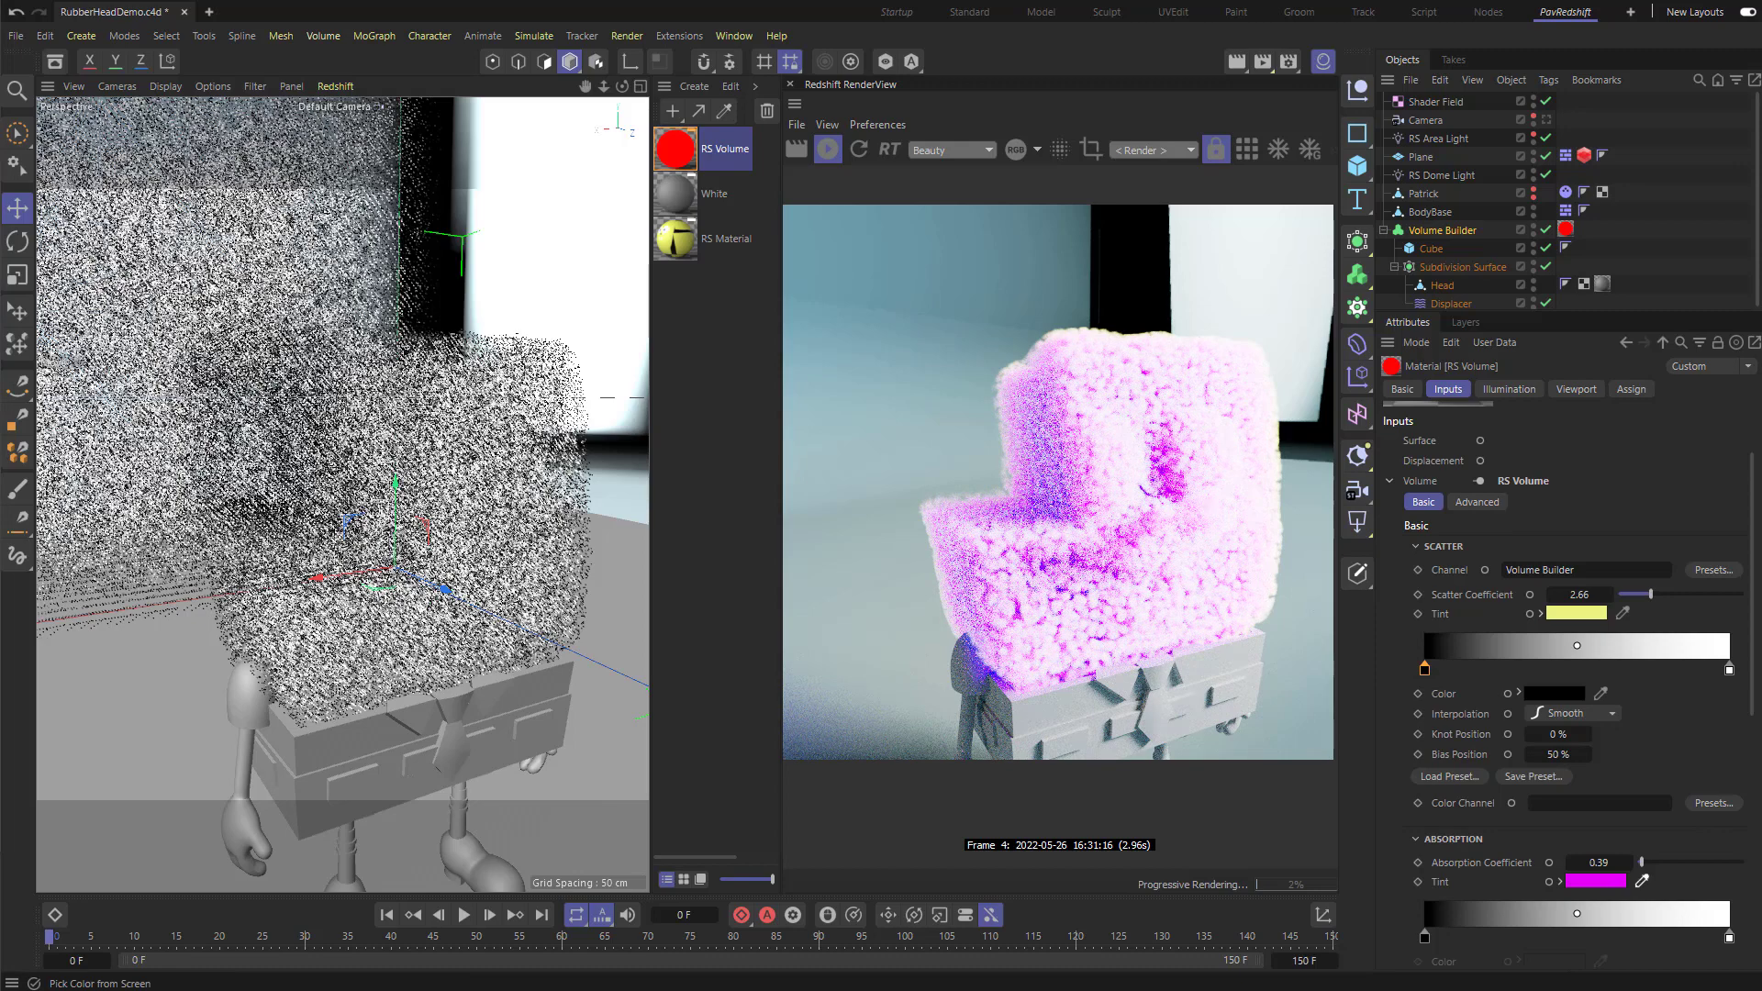
click(1643, 881)
click(1577, 613)
Step: Lower the RS Volume material's scatter coefficient to 0.366 and its absorption coefficient to 0.31
scroll(1560, 643, up, 3)
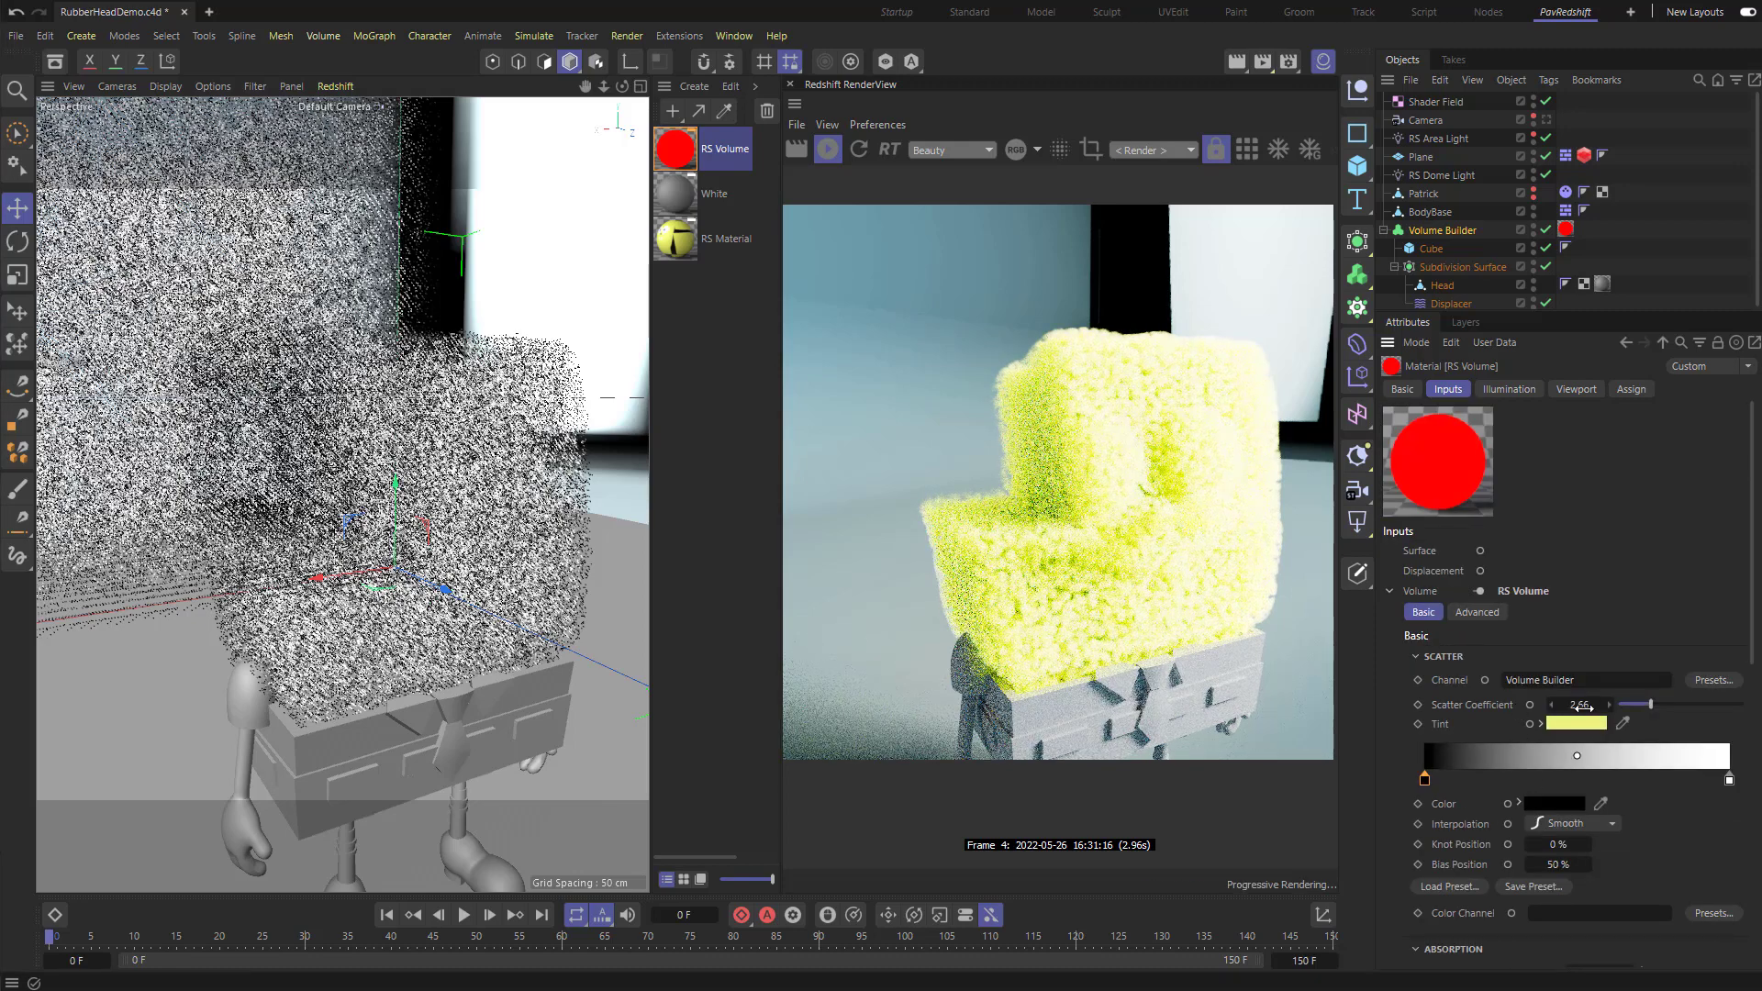
click(1631, 705)
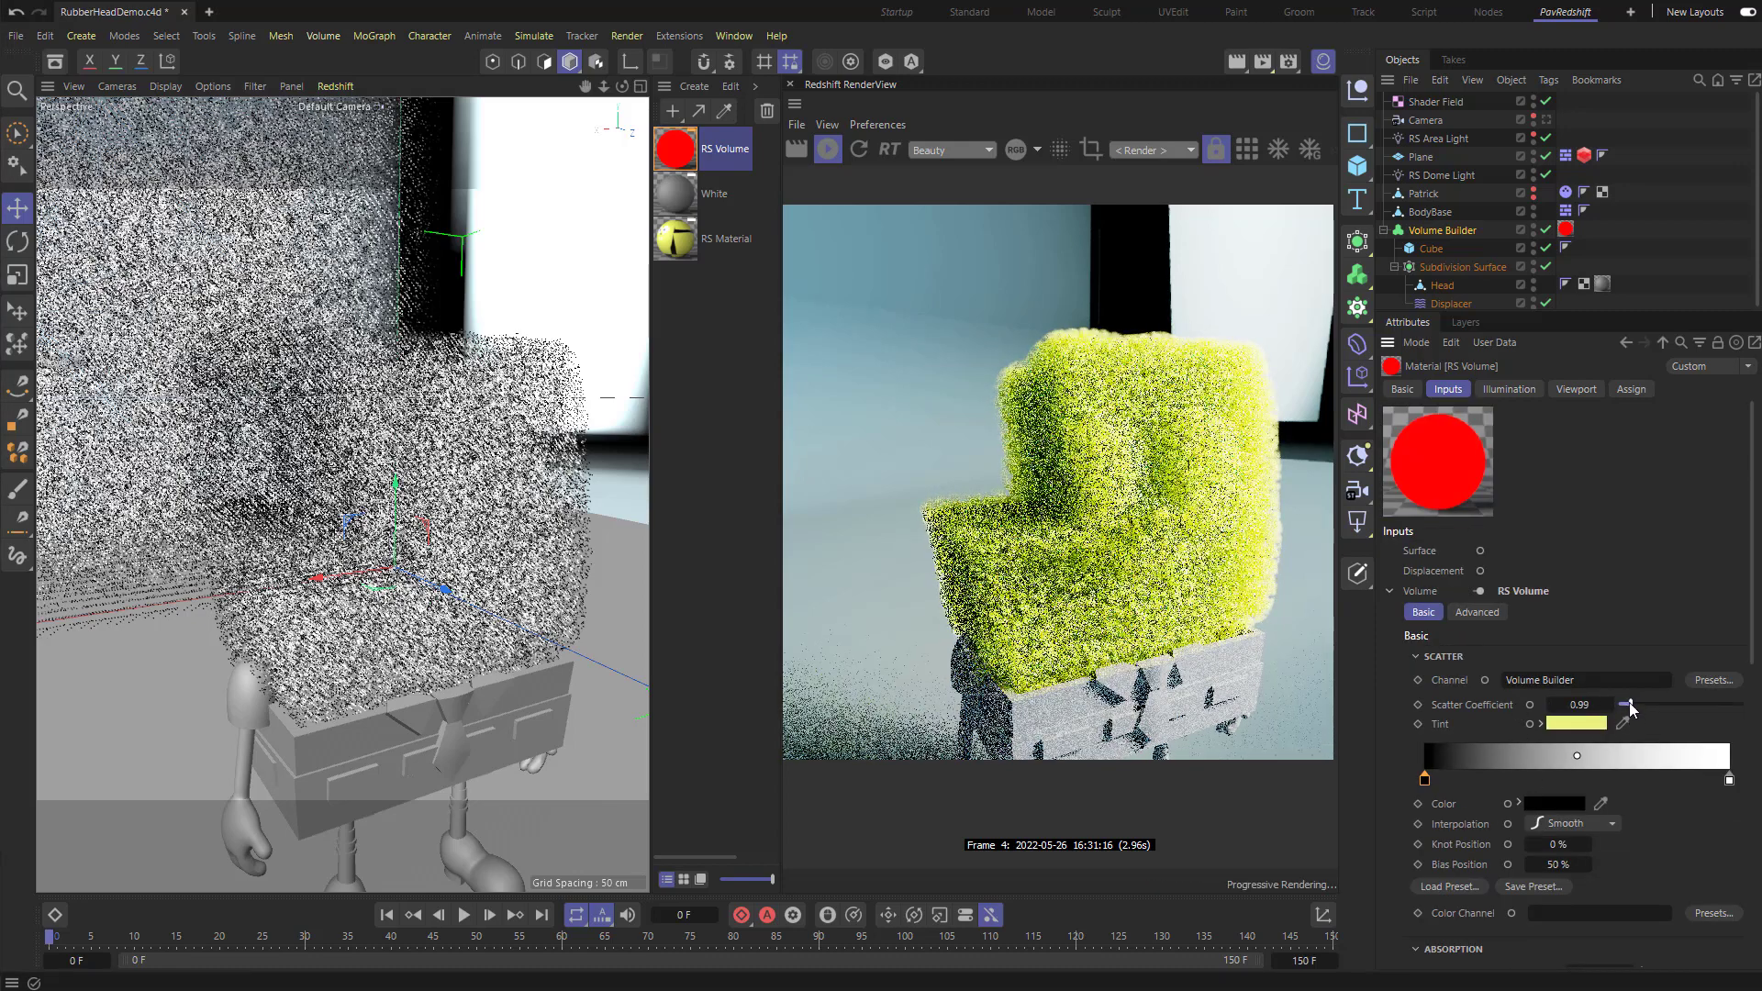
drag(1631, 705, 1623, 705)
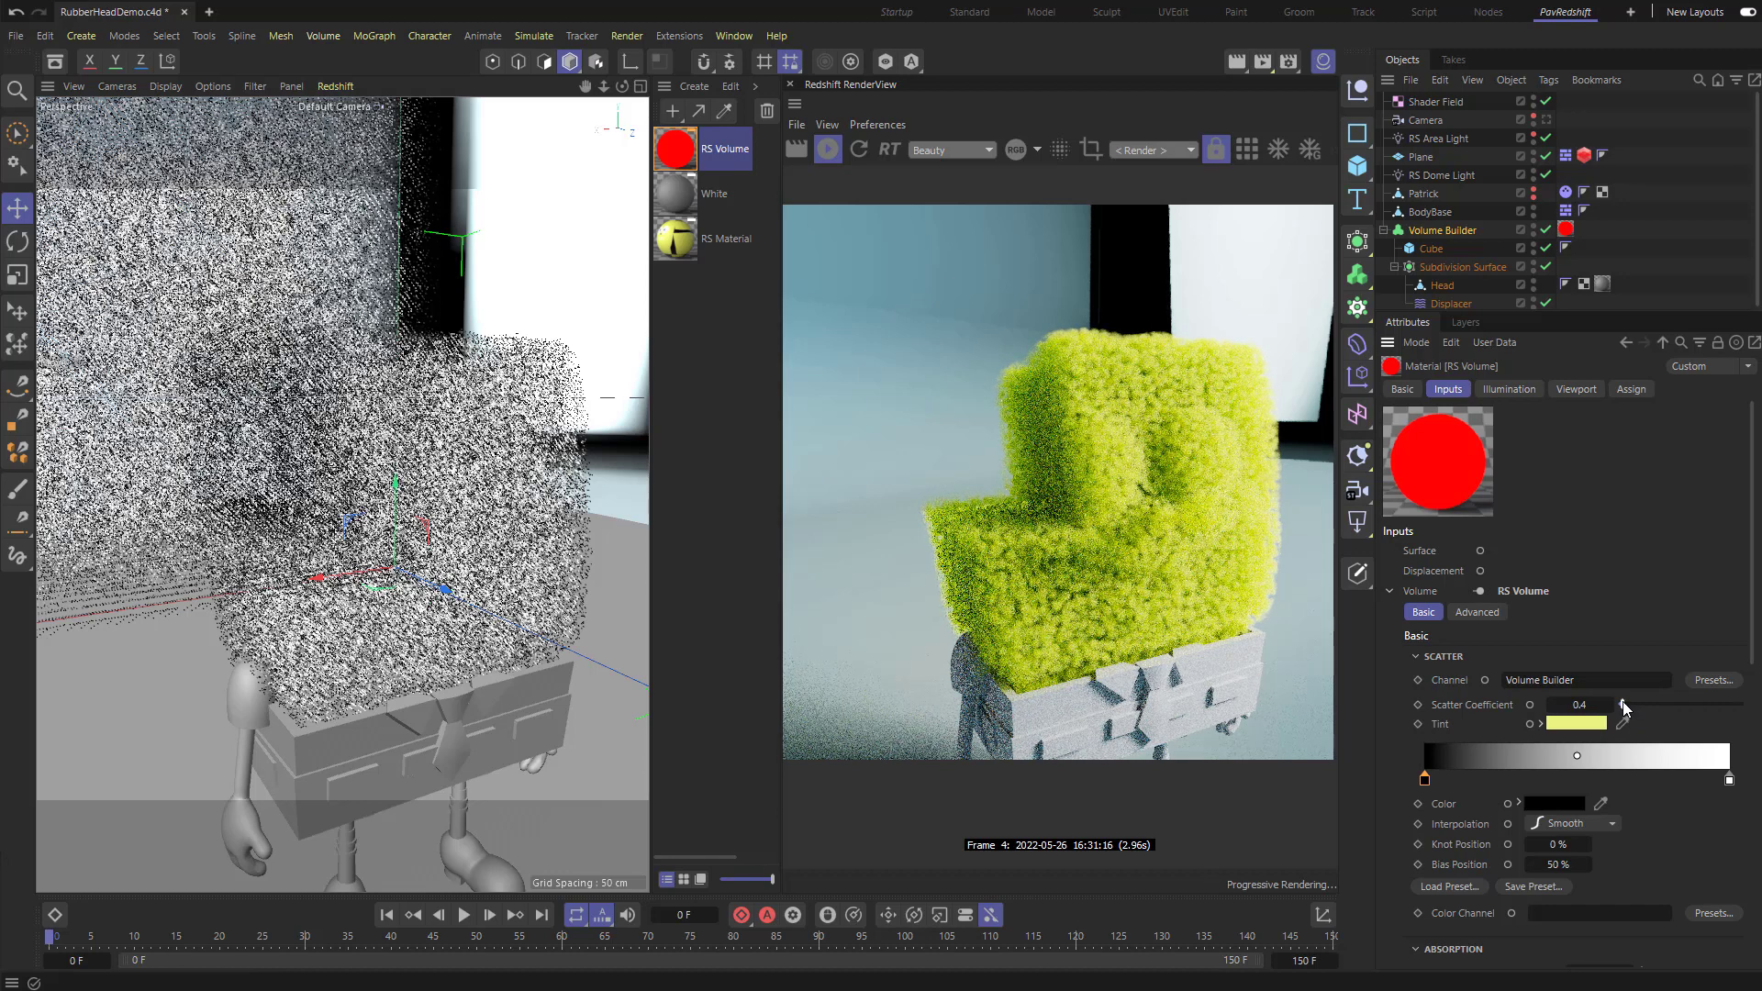
scroll(1621, 725, down, 3)
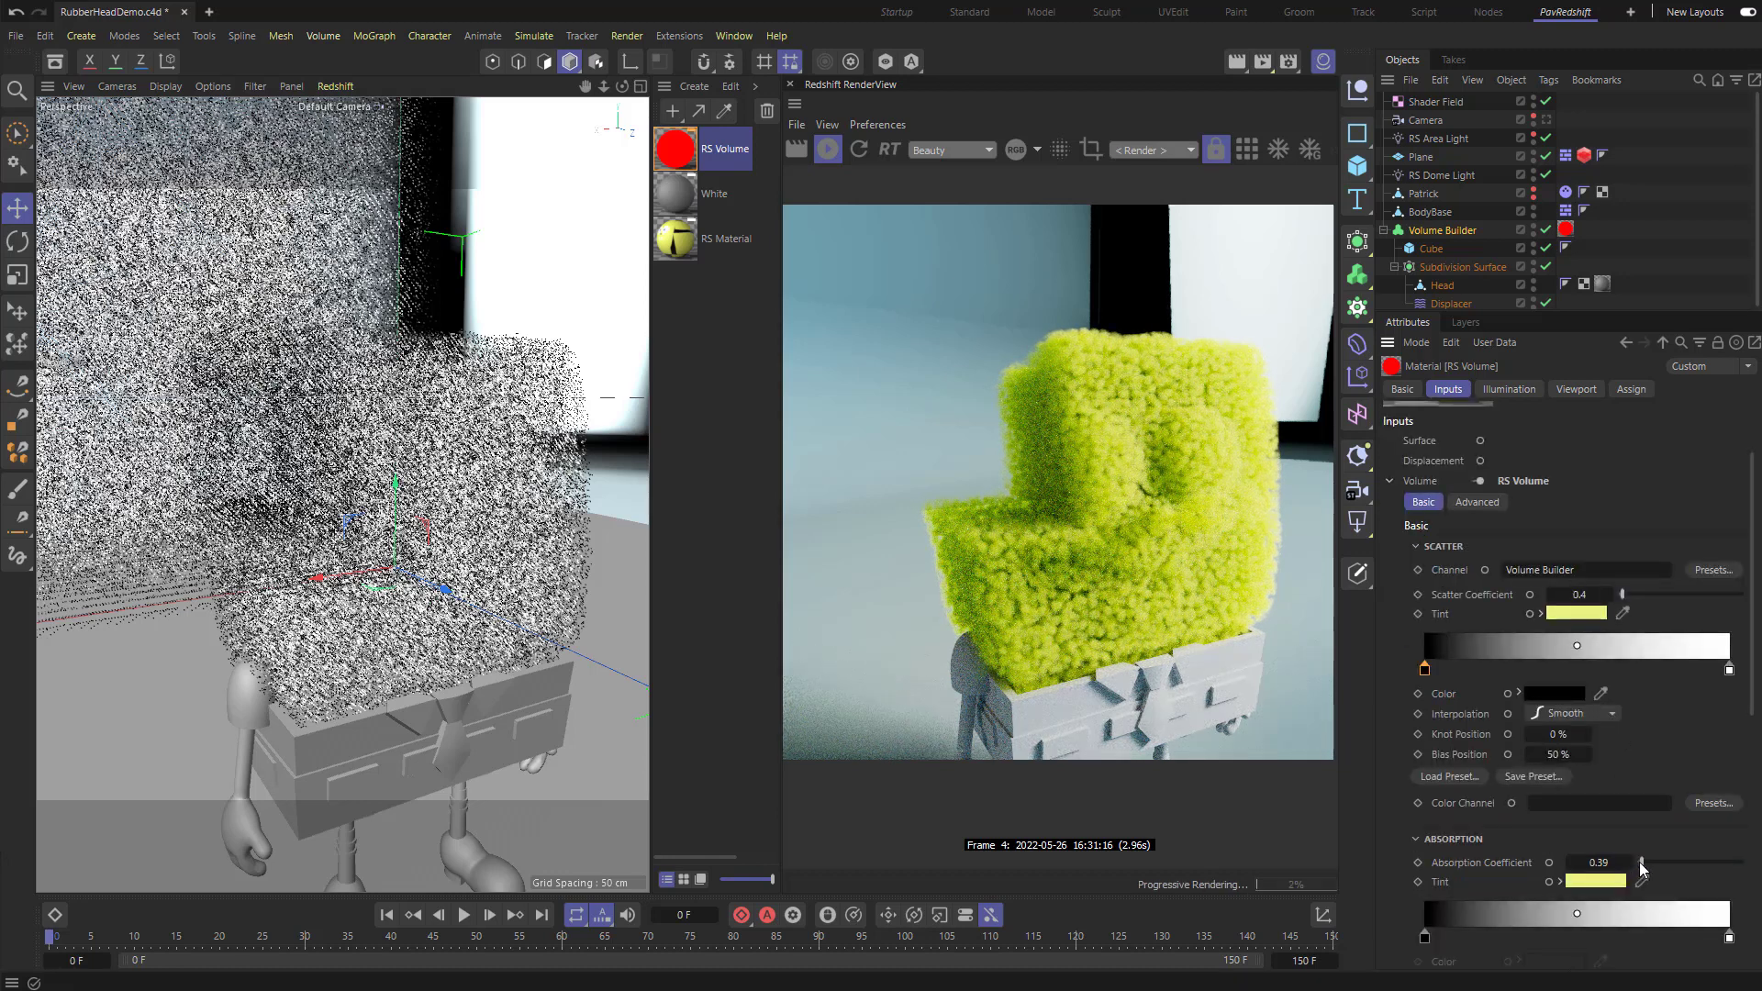
drag(1645, 863, 1643, 864)
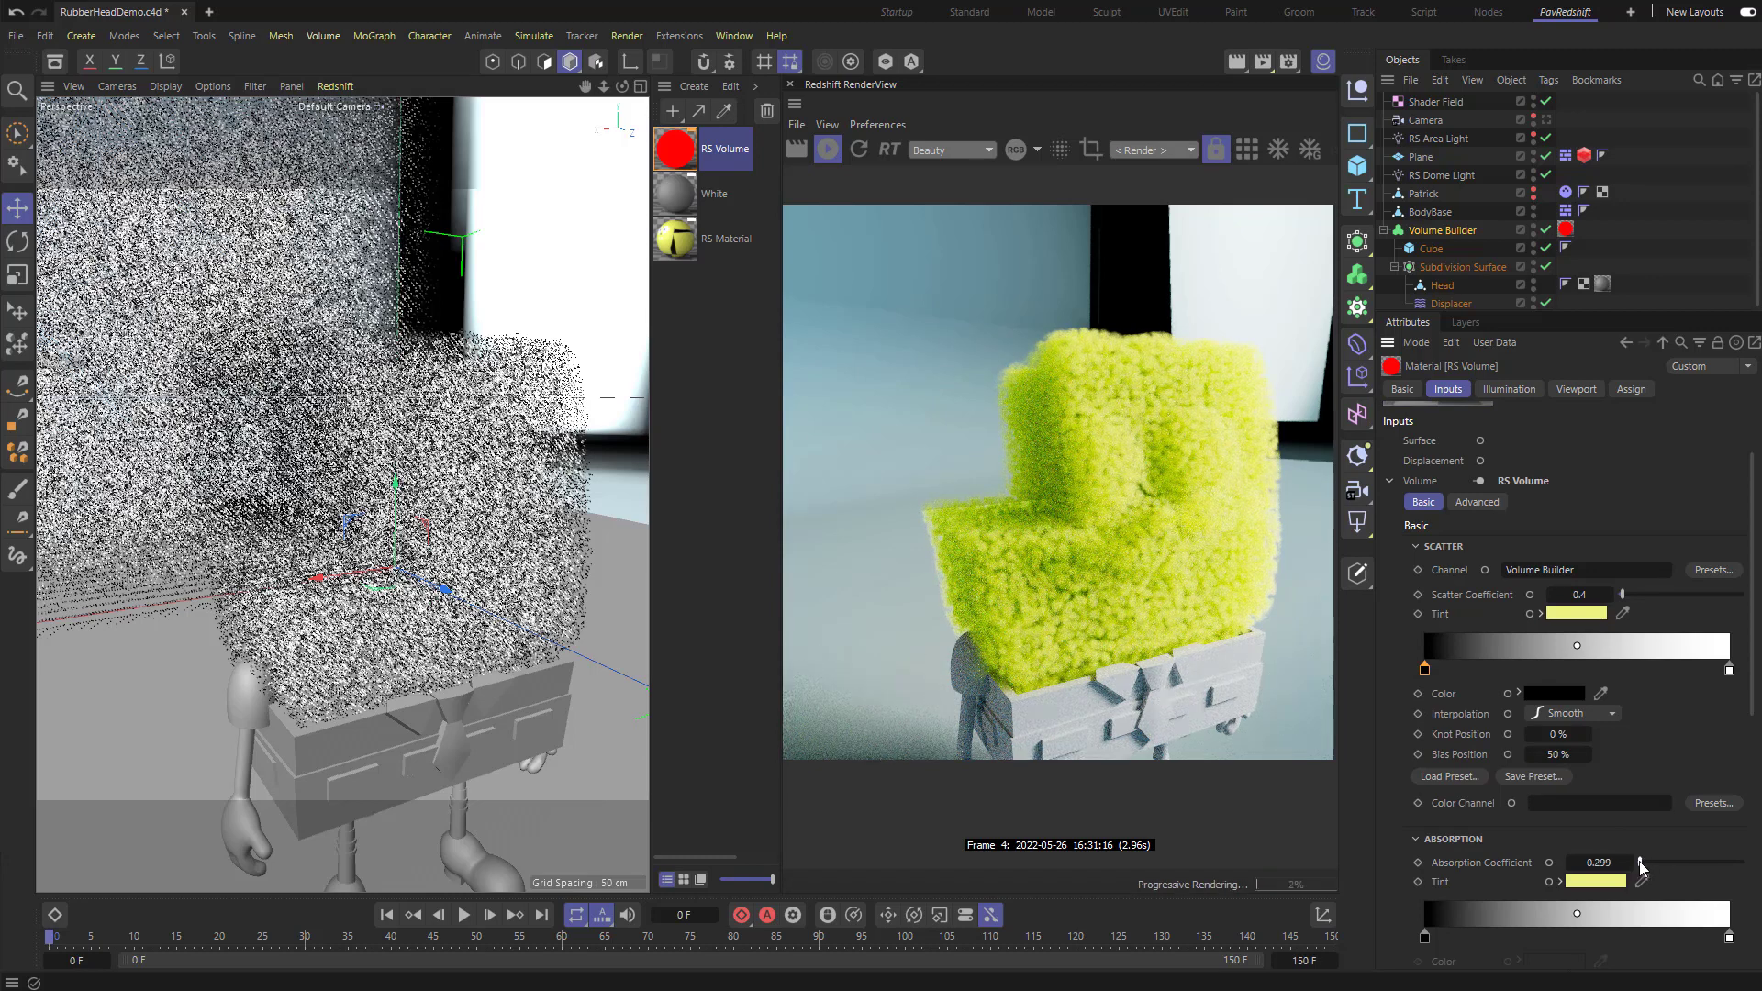
mouse_move(1641, 868)
mouse_down()
mouse_move(1663, 866)
mouse_move(1649, 863)
mouse_up()
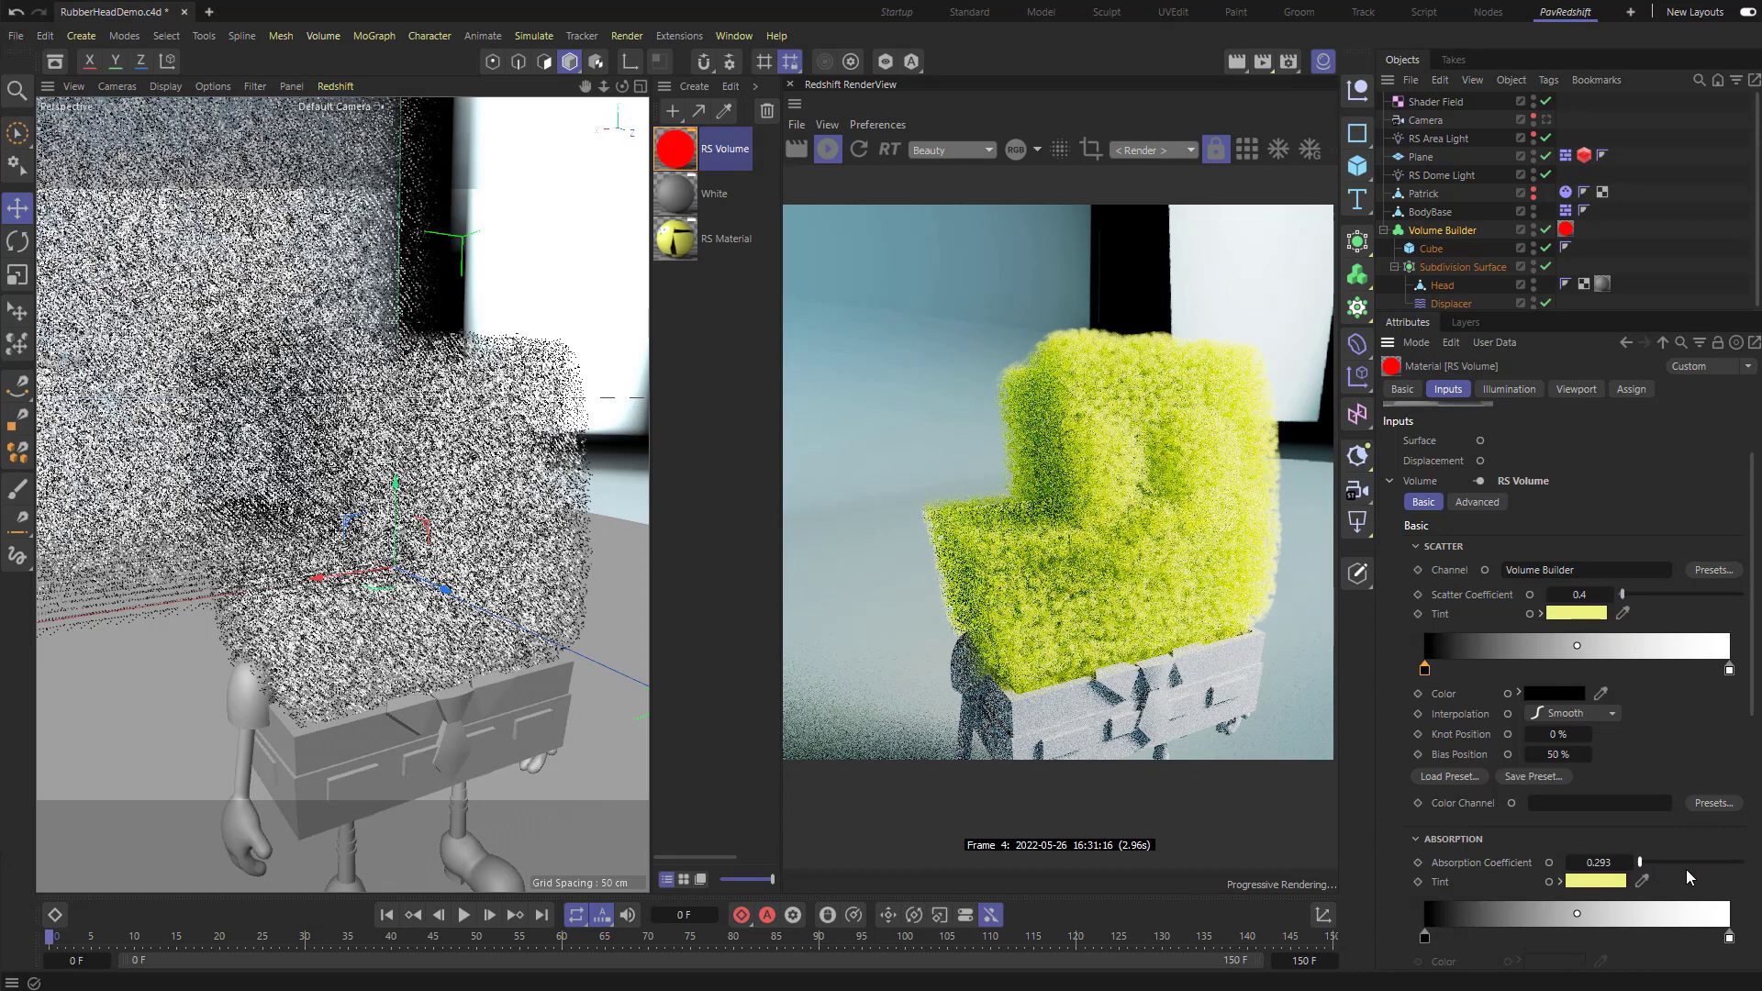
drag(1622, 594, 1606, 597)
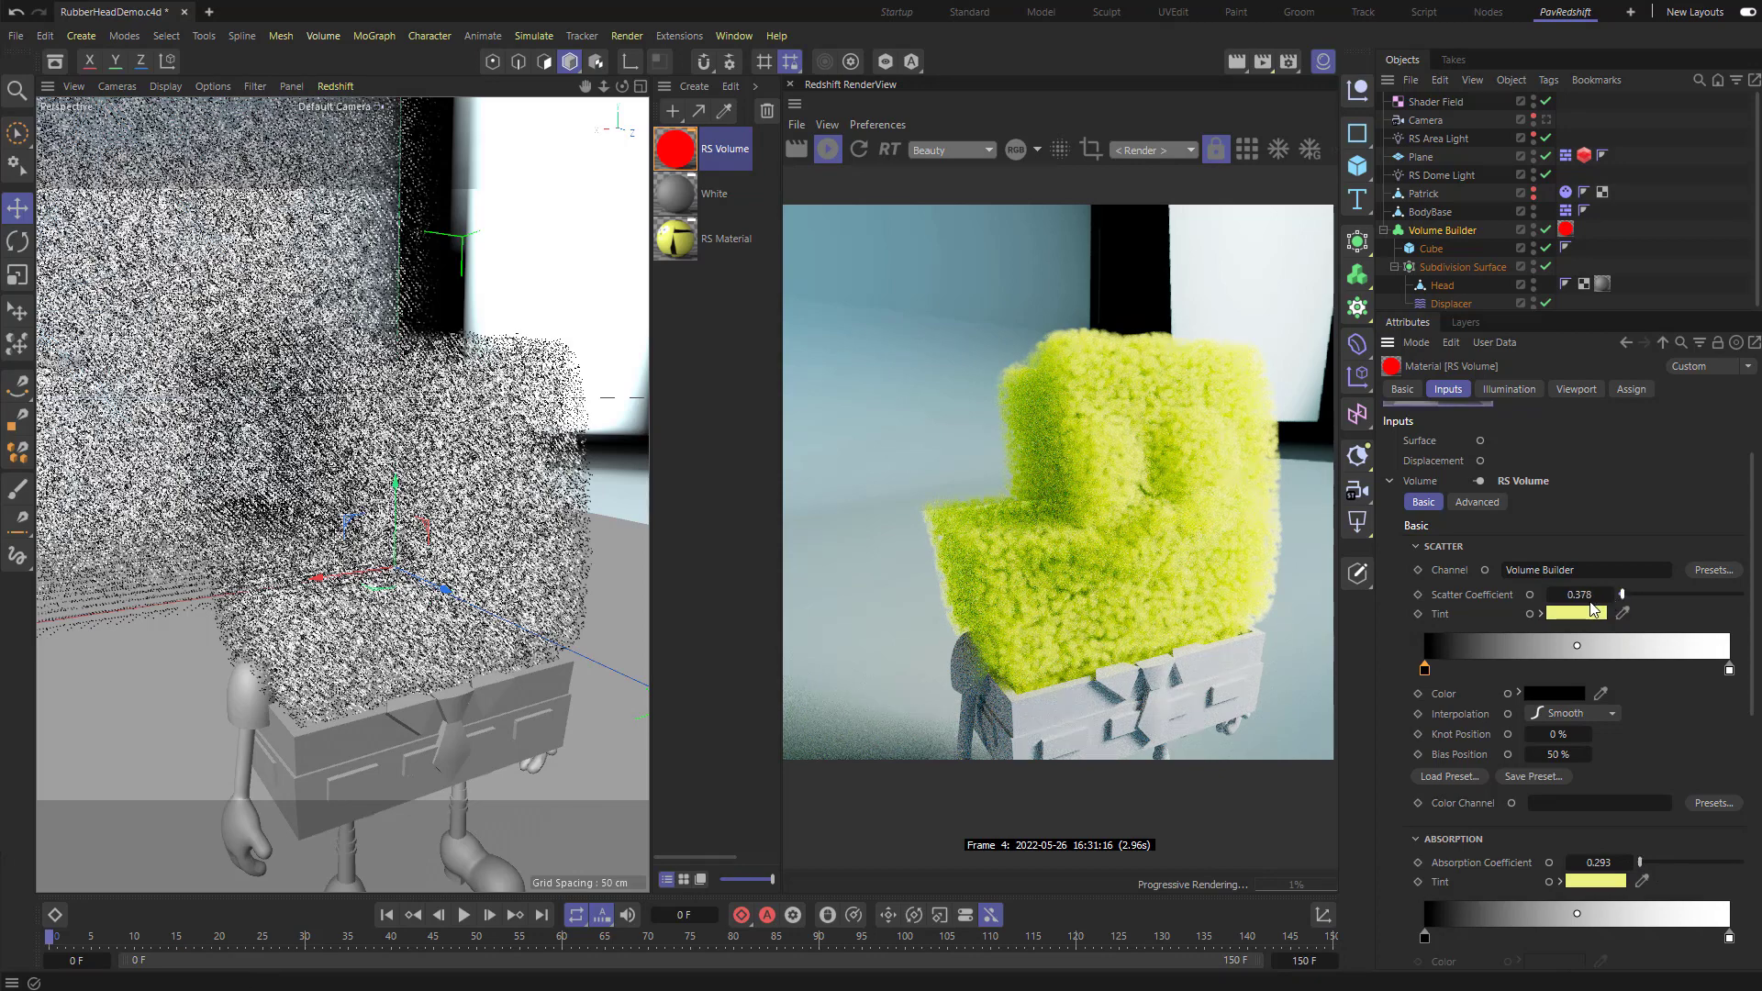
drag(1640, 863, 1682, 867)
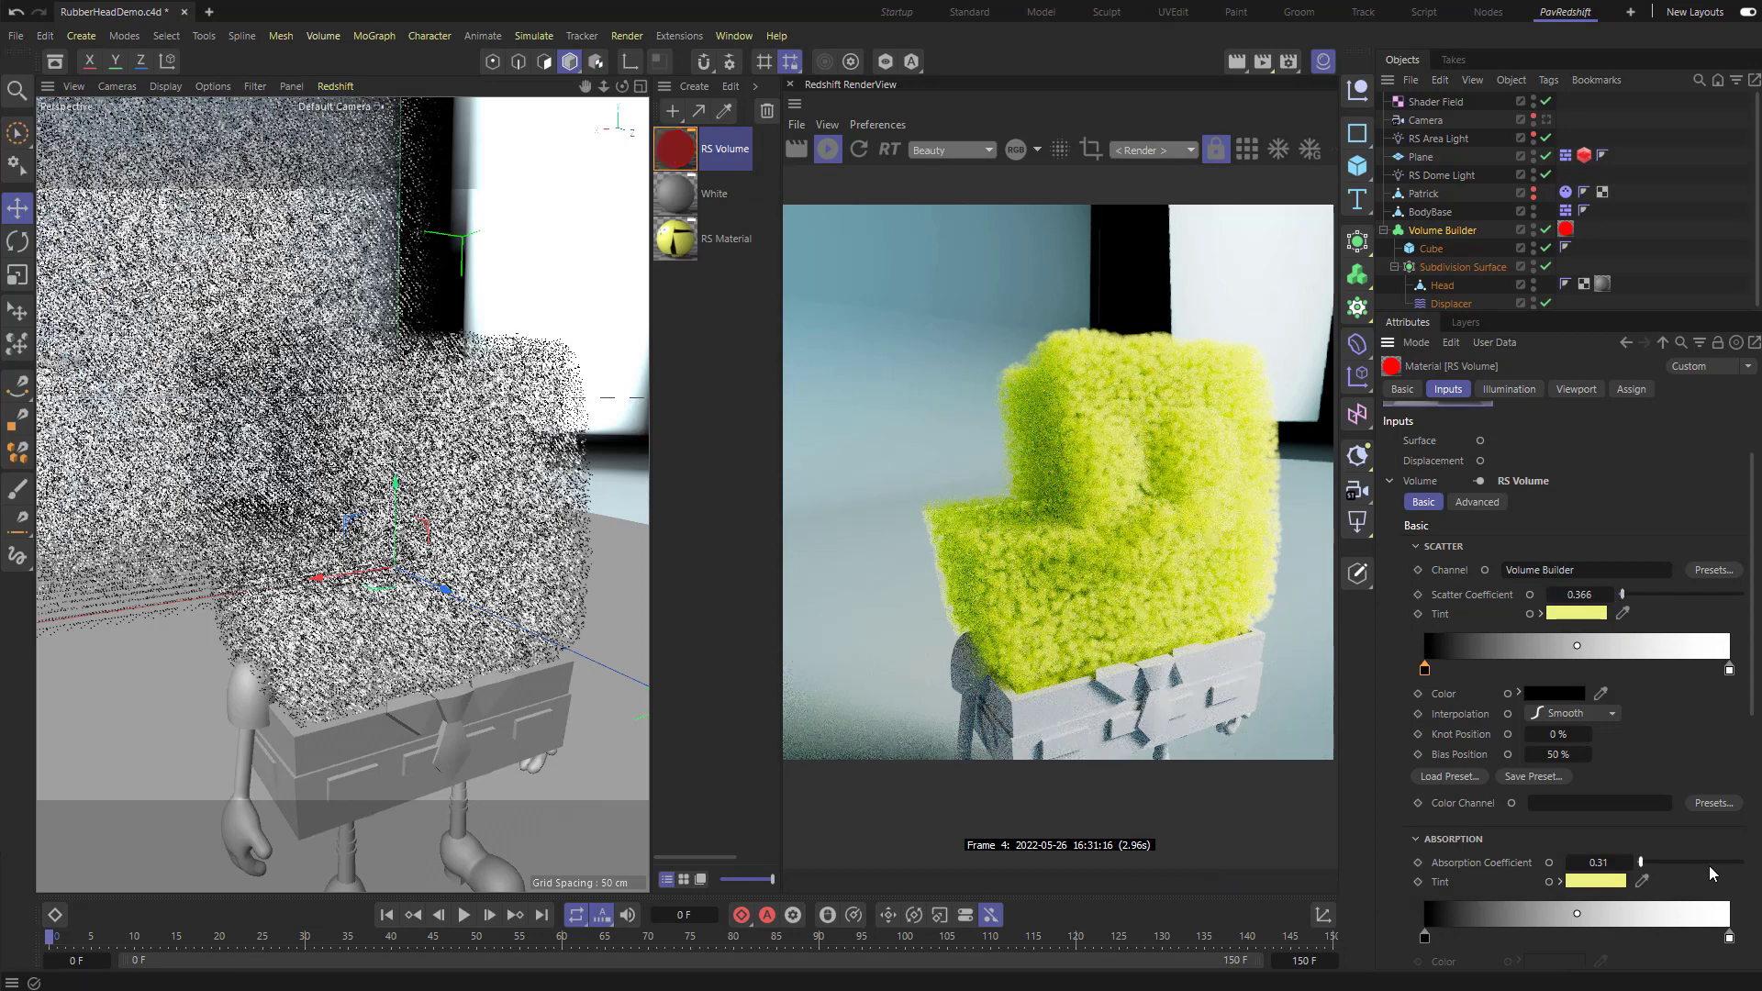
Step: Change the absorption tint to a very pale yellow with about 14 % saturation and fine-tune the absorption coefficient
click(1601, 881)
click(1416, 891)
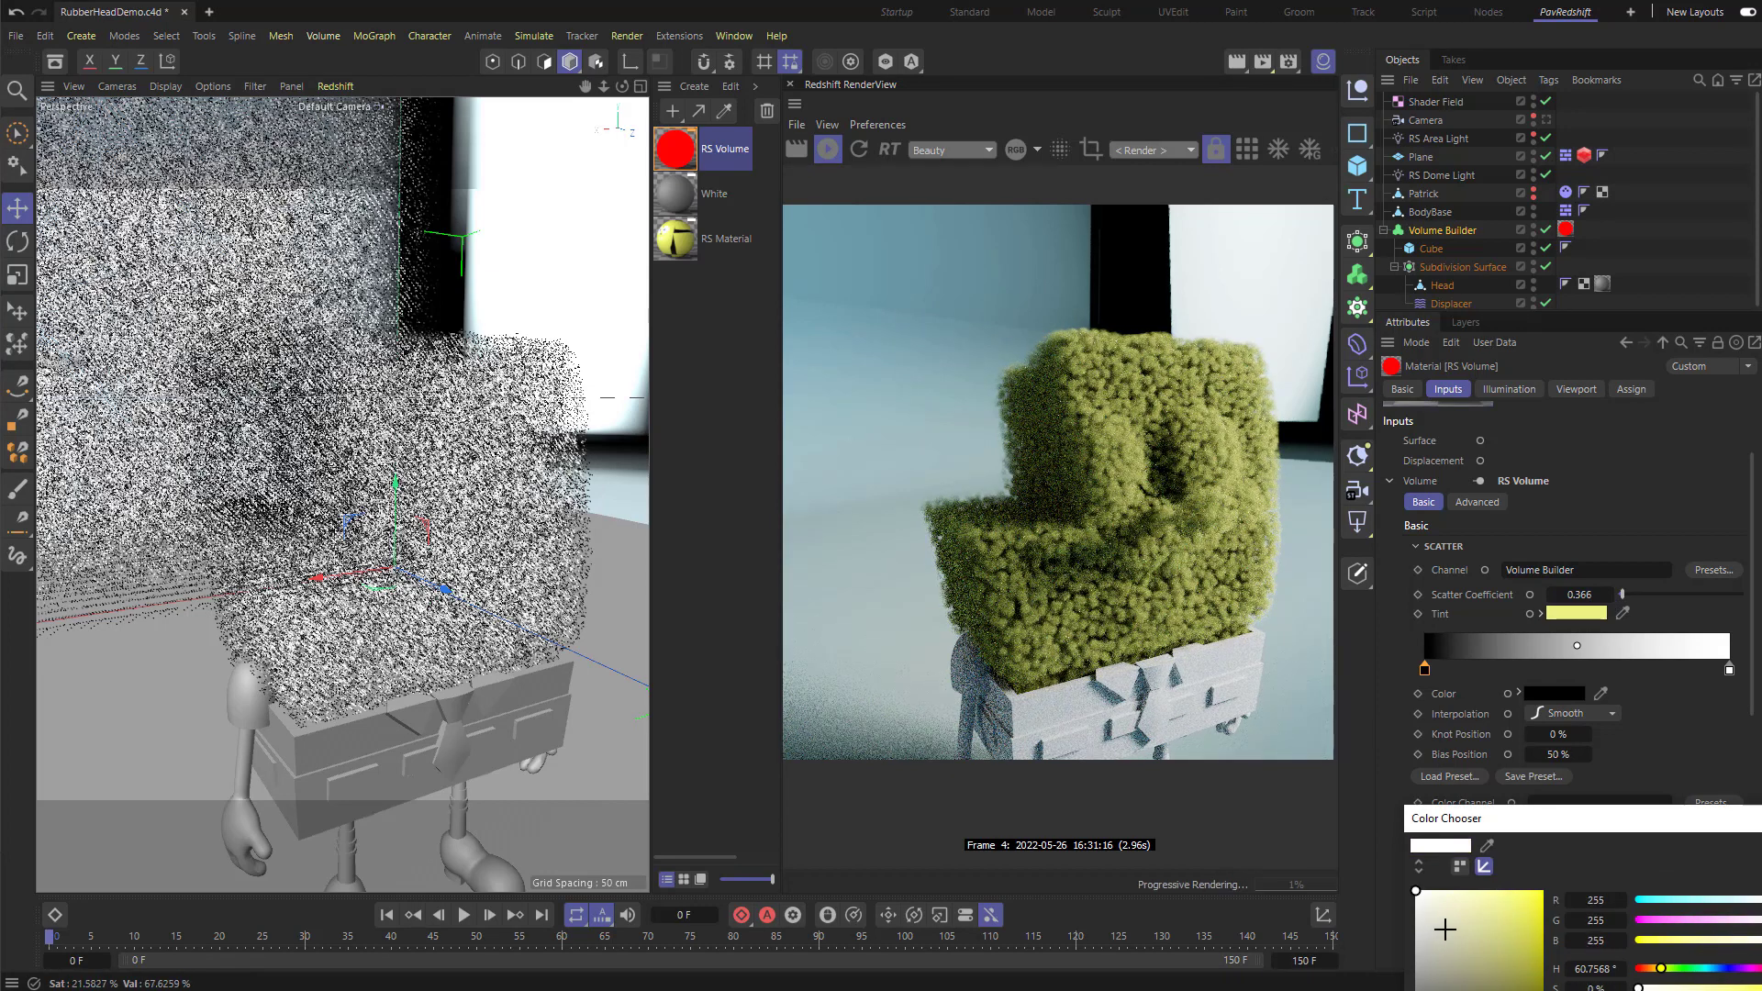
click(1475, 891)
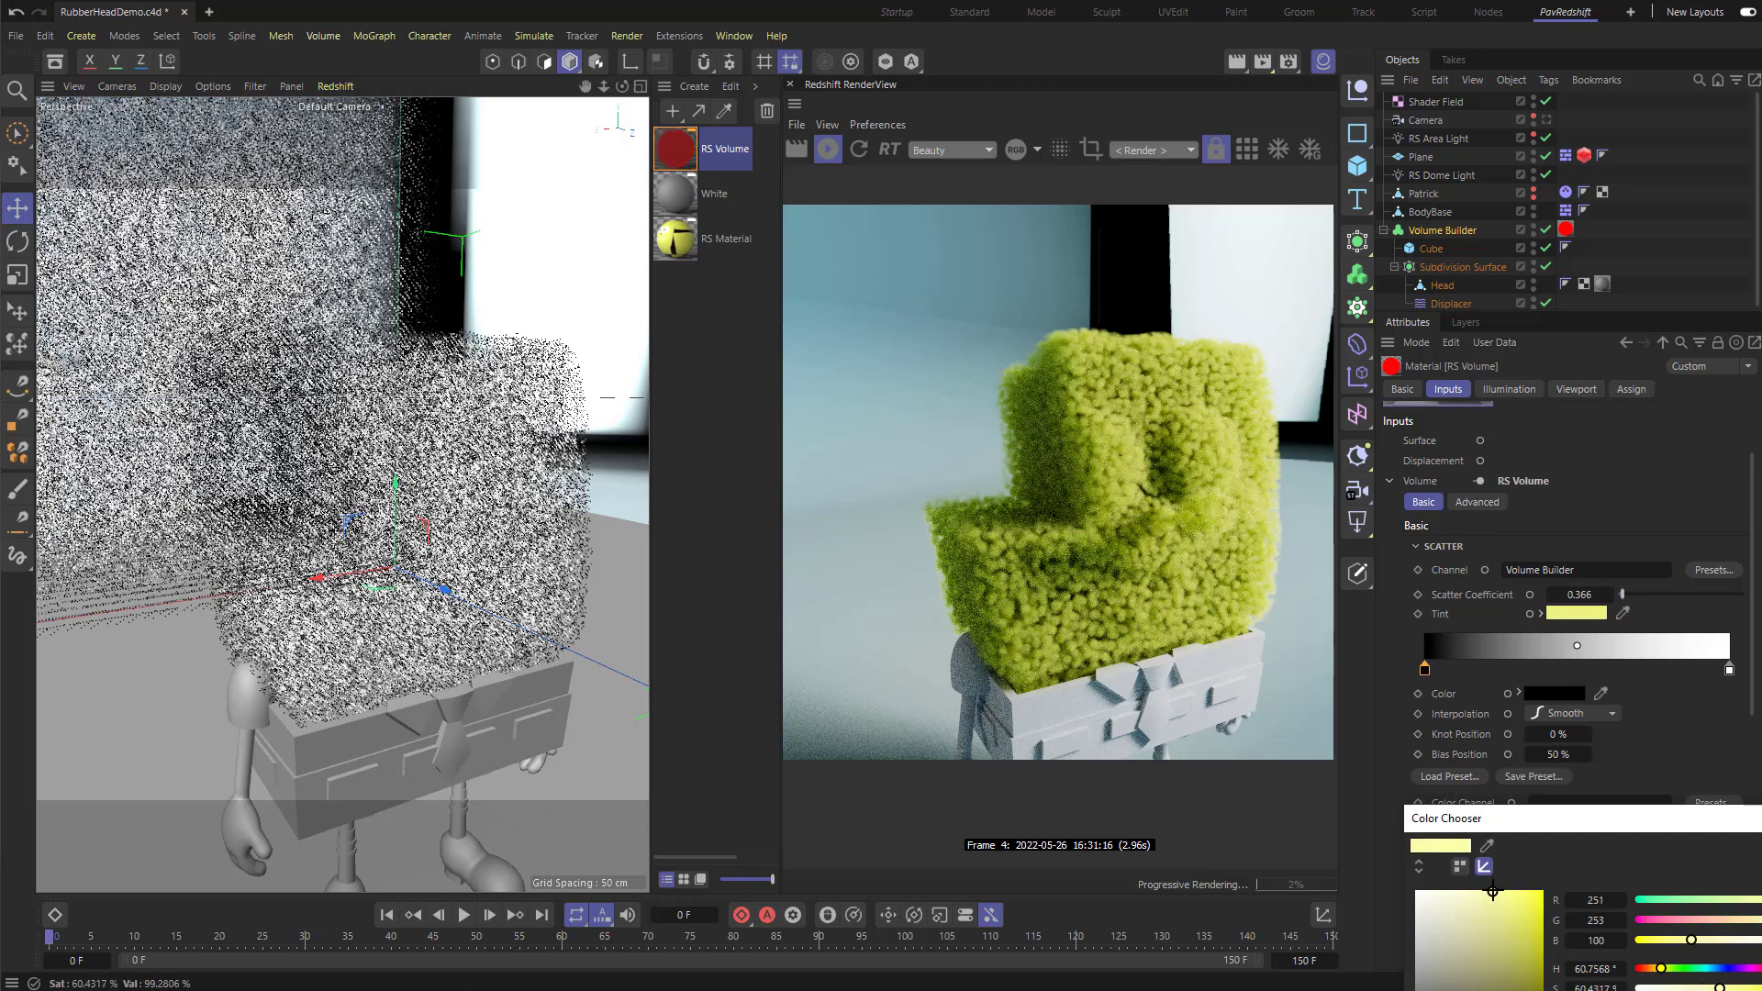
mouse_move(1490, 905)
mouse_down()
mouse_move(1542, 913)
mouse_move(1474, 923)
mouse_move(1440, 898)
mouse_move(1463, 891)
mouse_up()
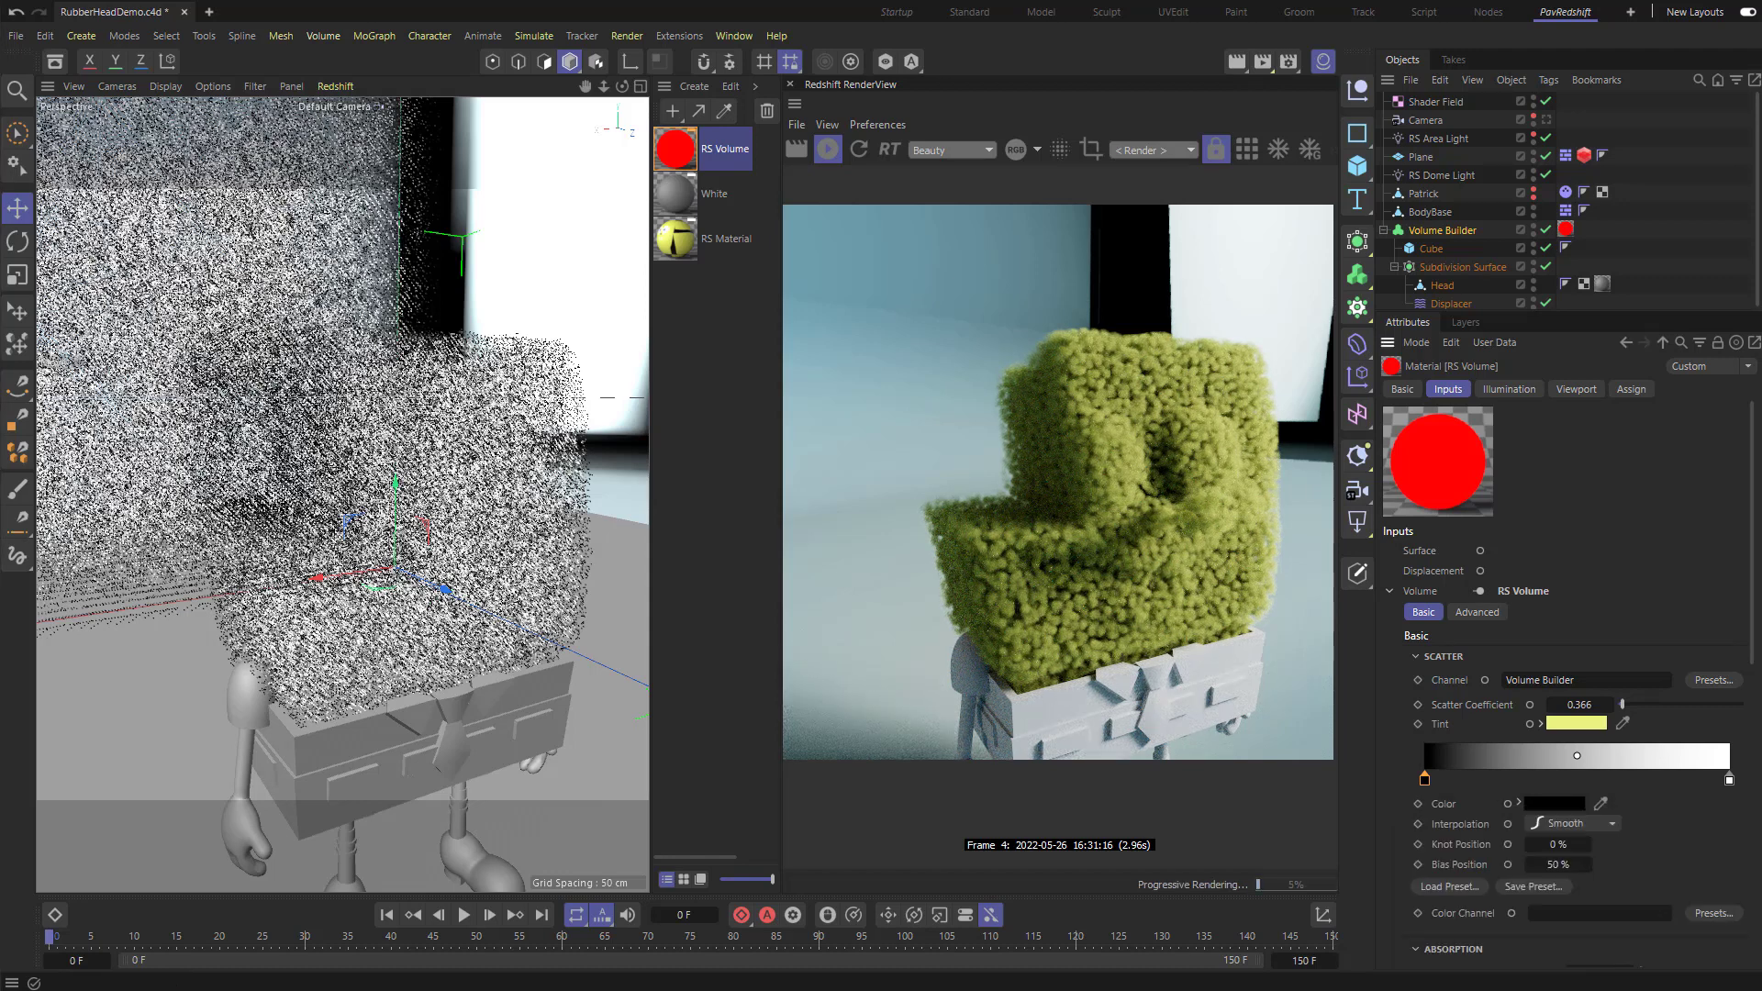
scroll(1742, 861, down, 5)
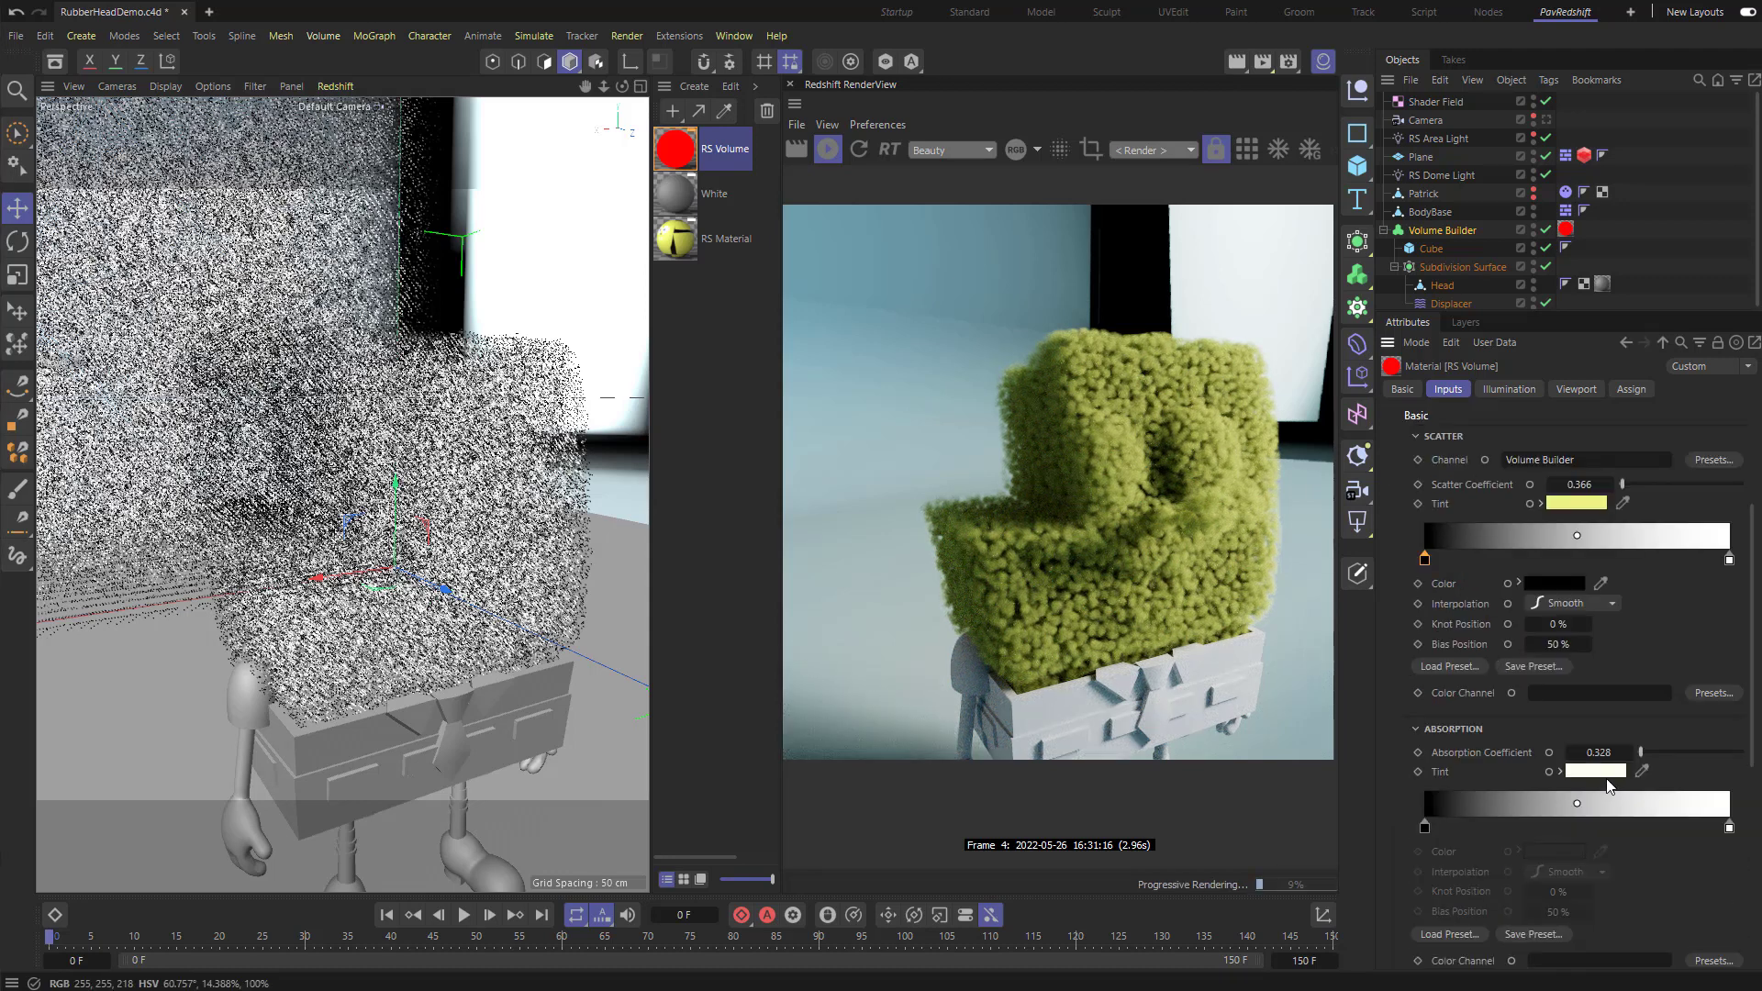
drag(1643, 757, 1643, 756)
scroll(1641, 752, up, 5)
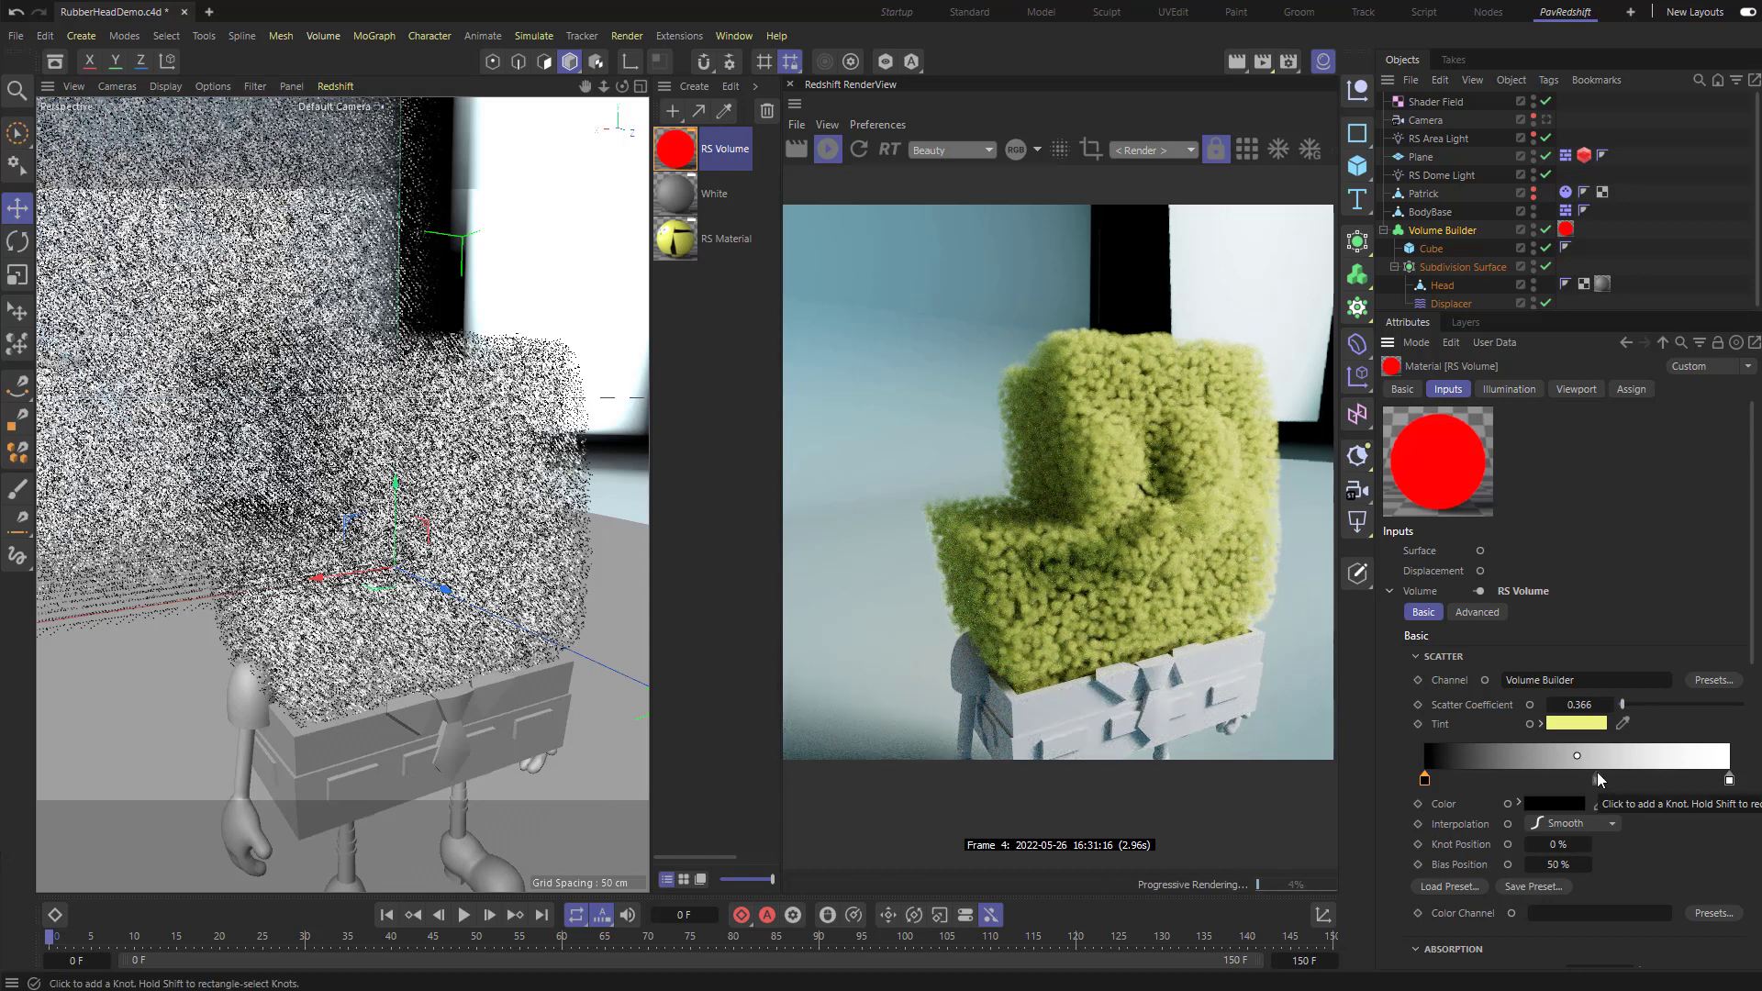
Step: Set the global scale of the Volume Builder's noise shader to 10 %
click(1457, 231)
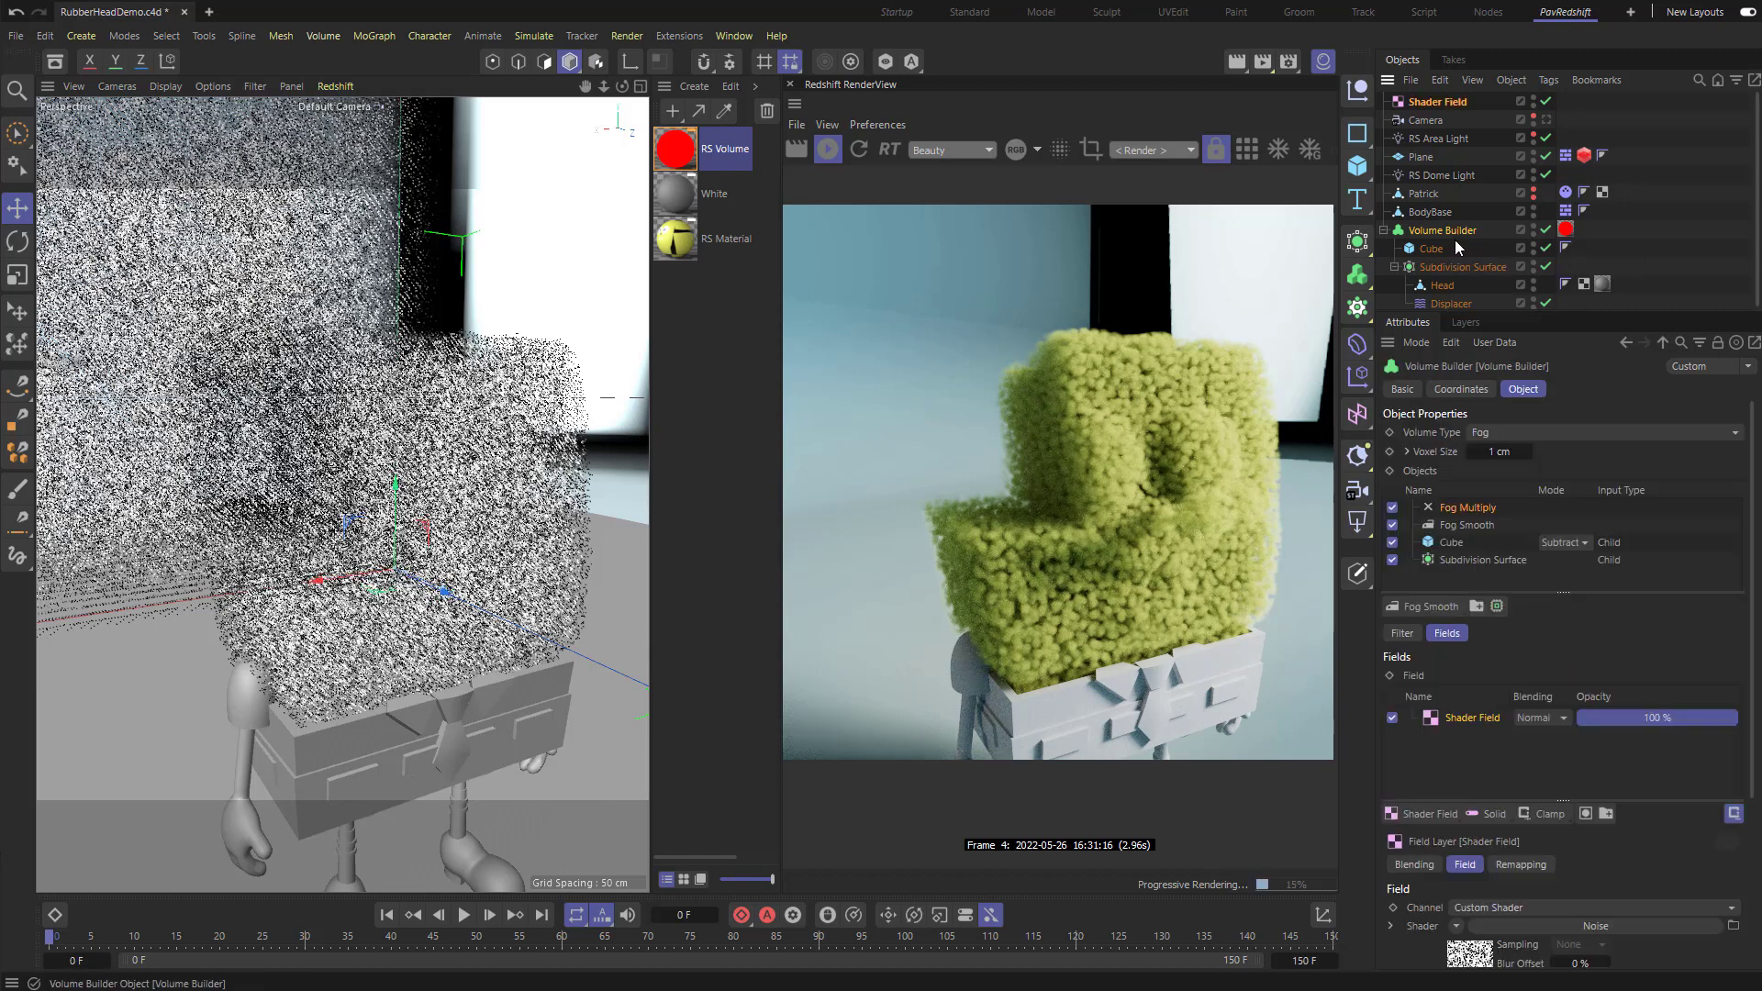
click(1471, 955)
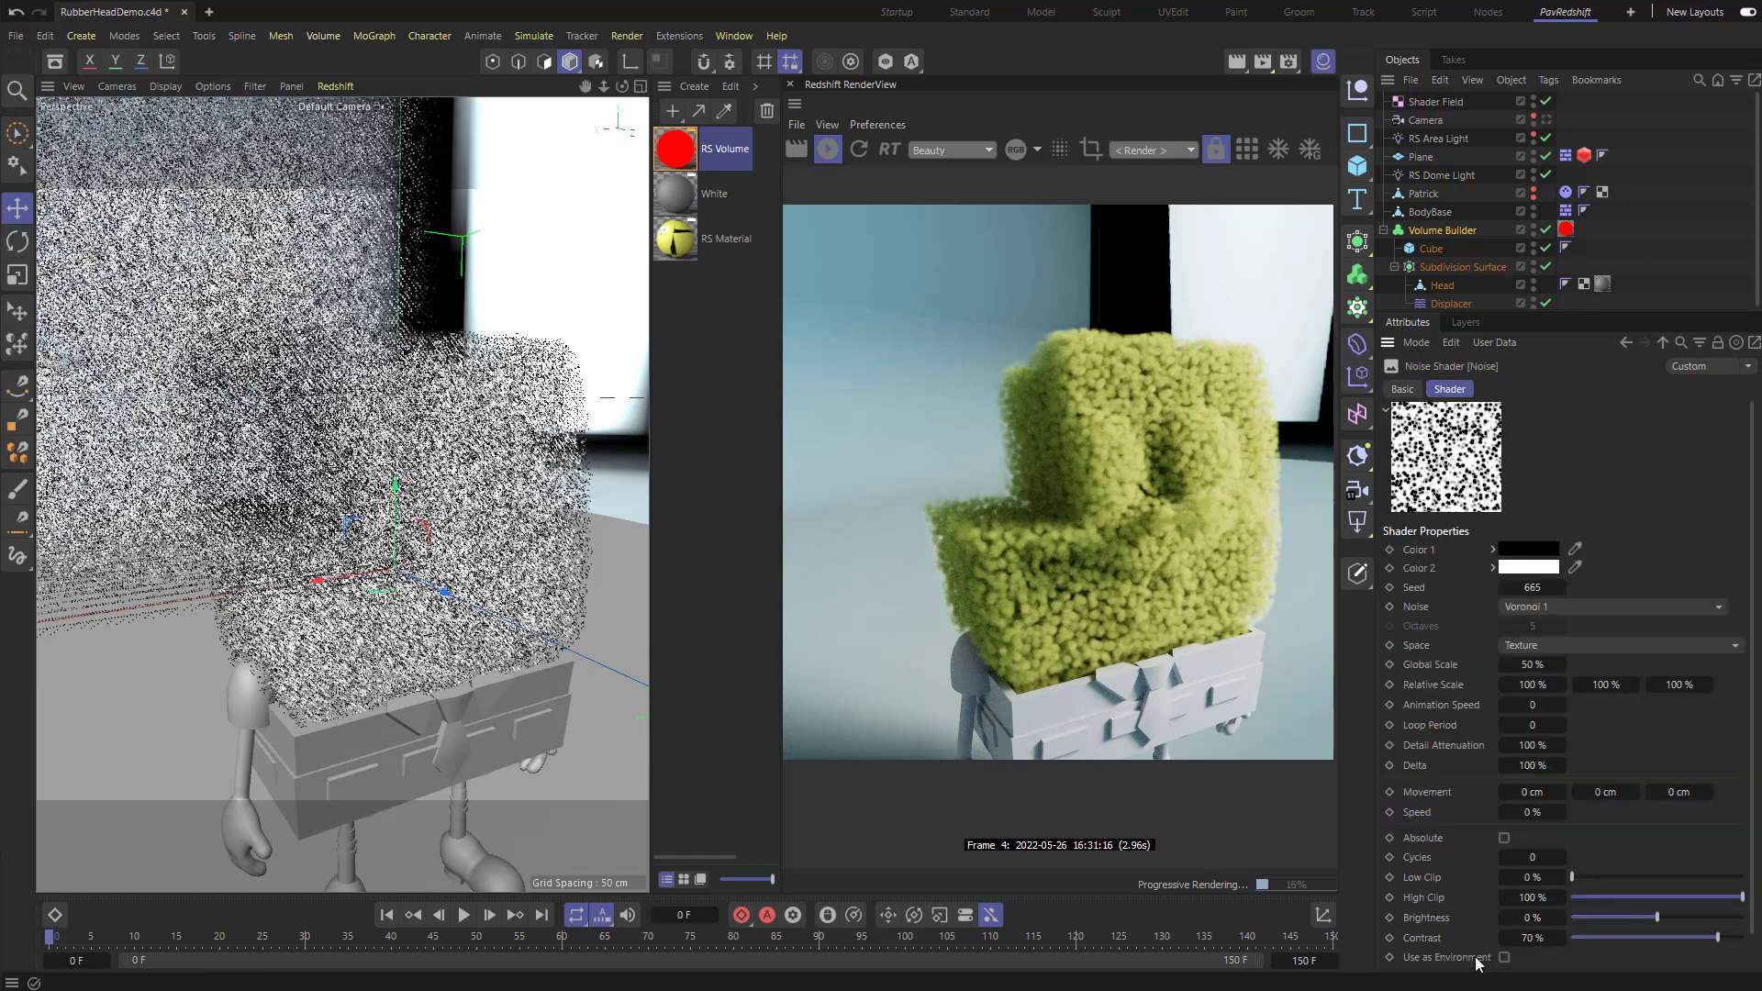
click(1532, 664)
text(10)
key(Return)
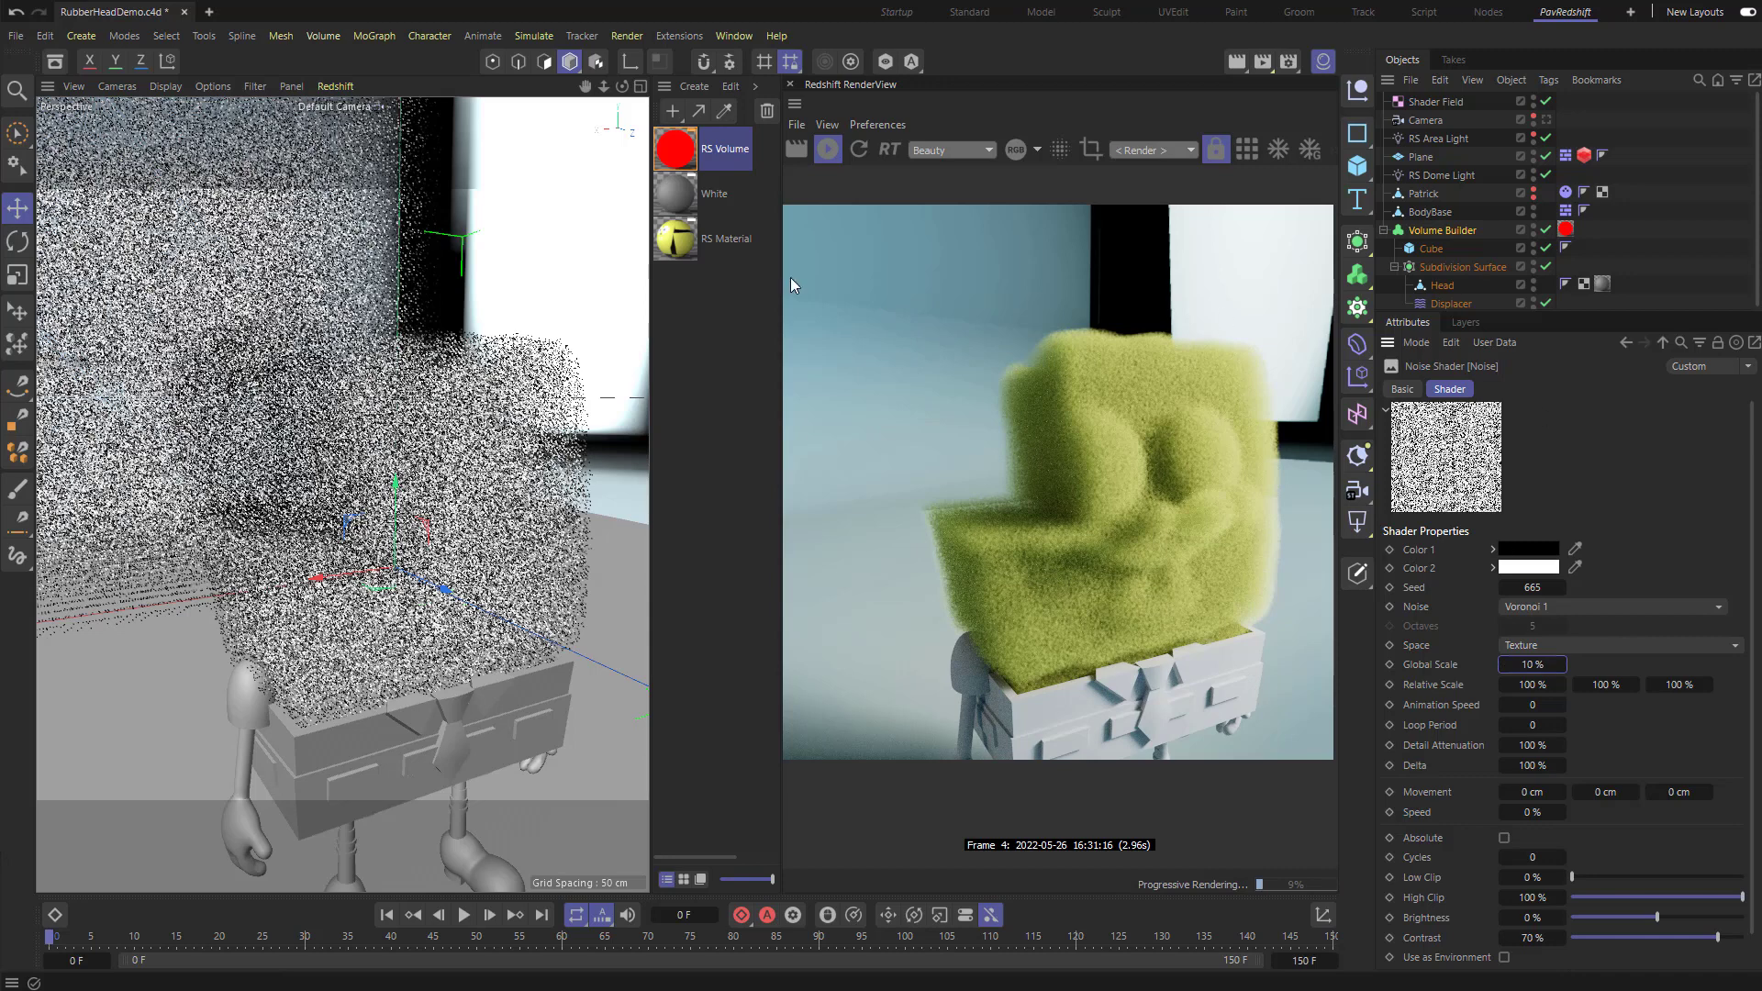
Step: Raise the RS Volume material's scatter coefficient to 1.28 and its absorption coefficient to 0.73
click(679, 151)
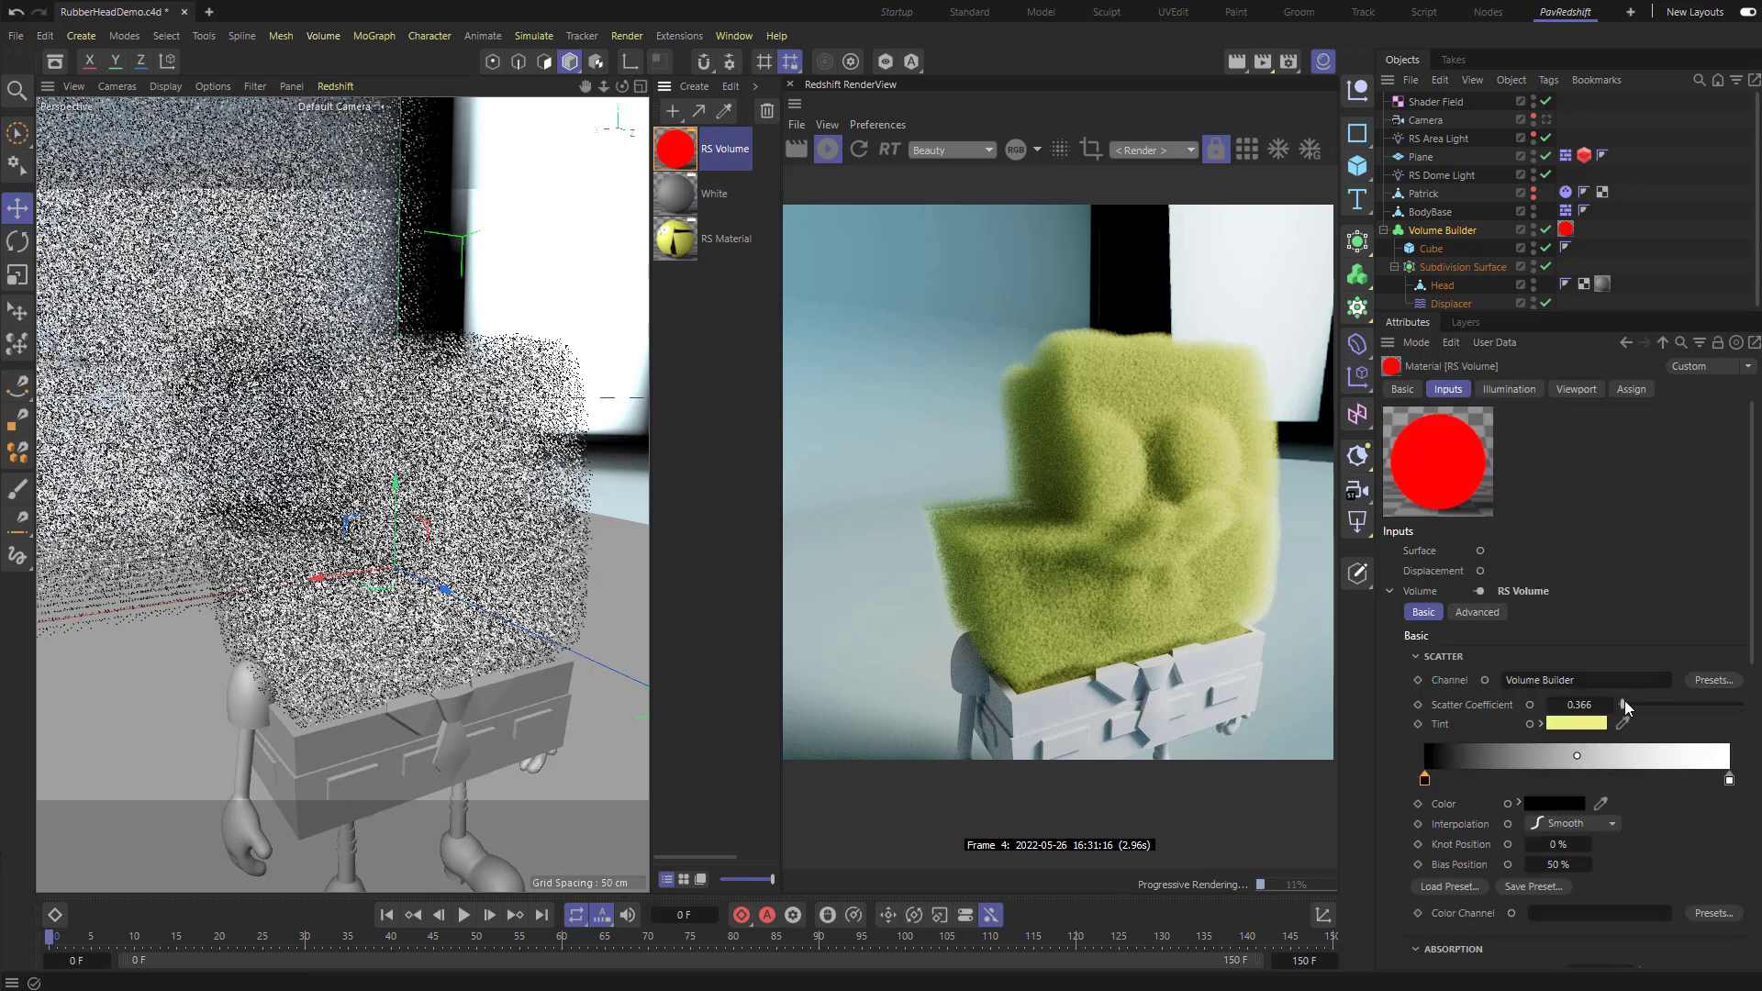
drag(1625, 702, 1634, 703)
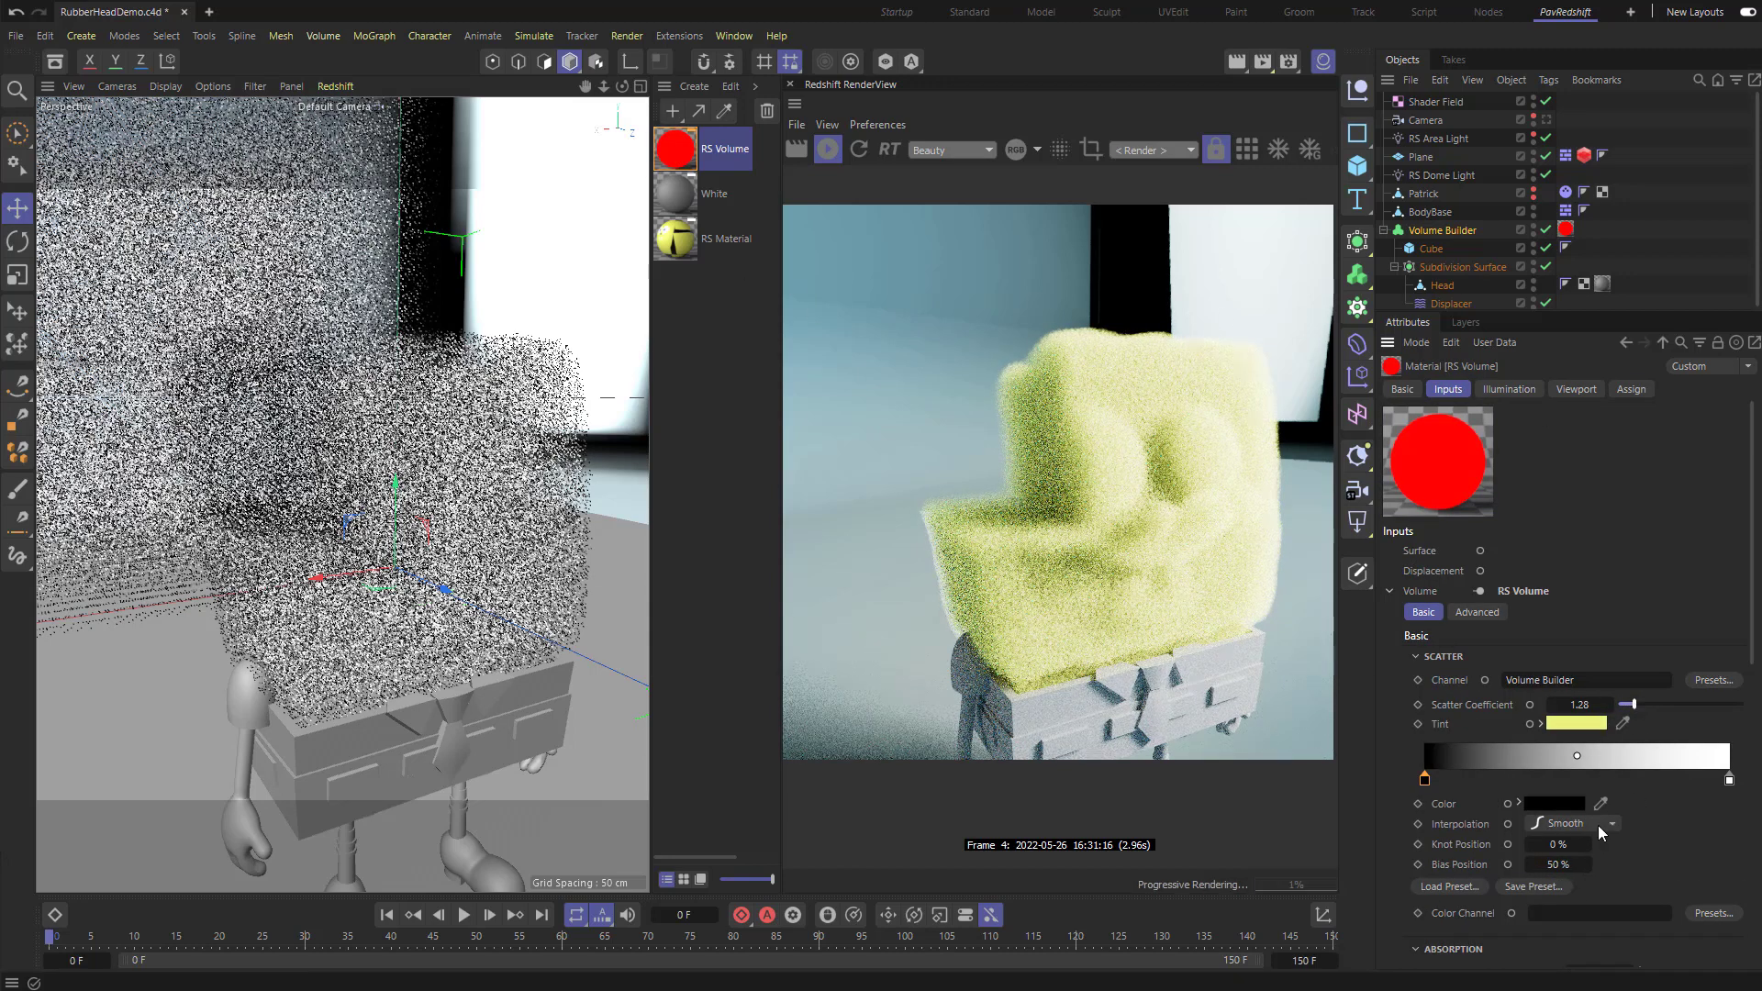
scroll(1597, 828, down, 2)
drag(1650, 862, 1644, 863)
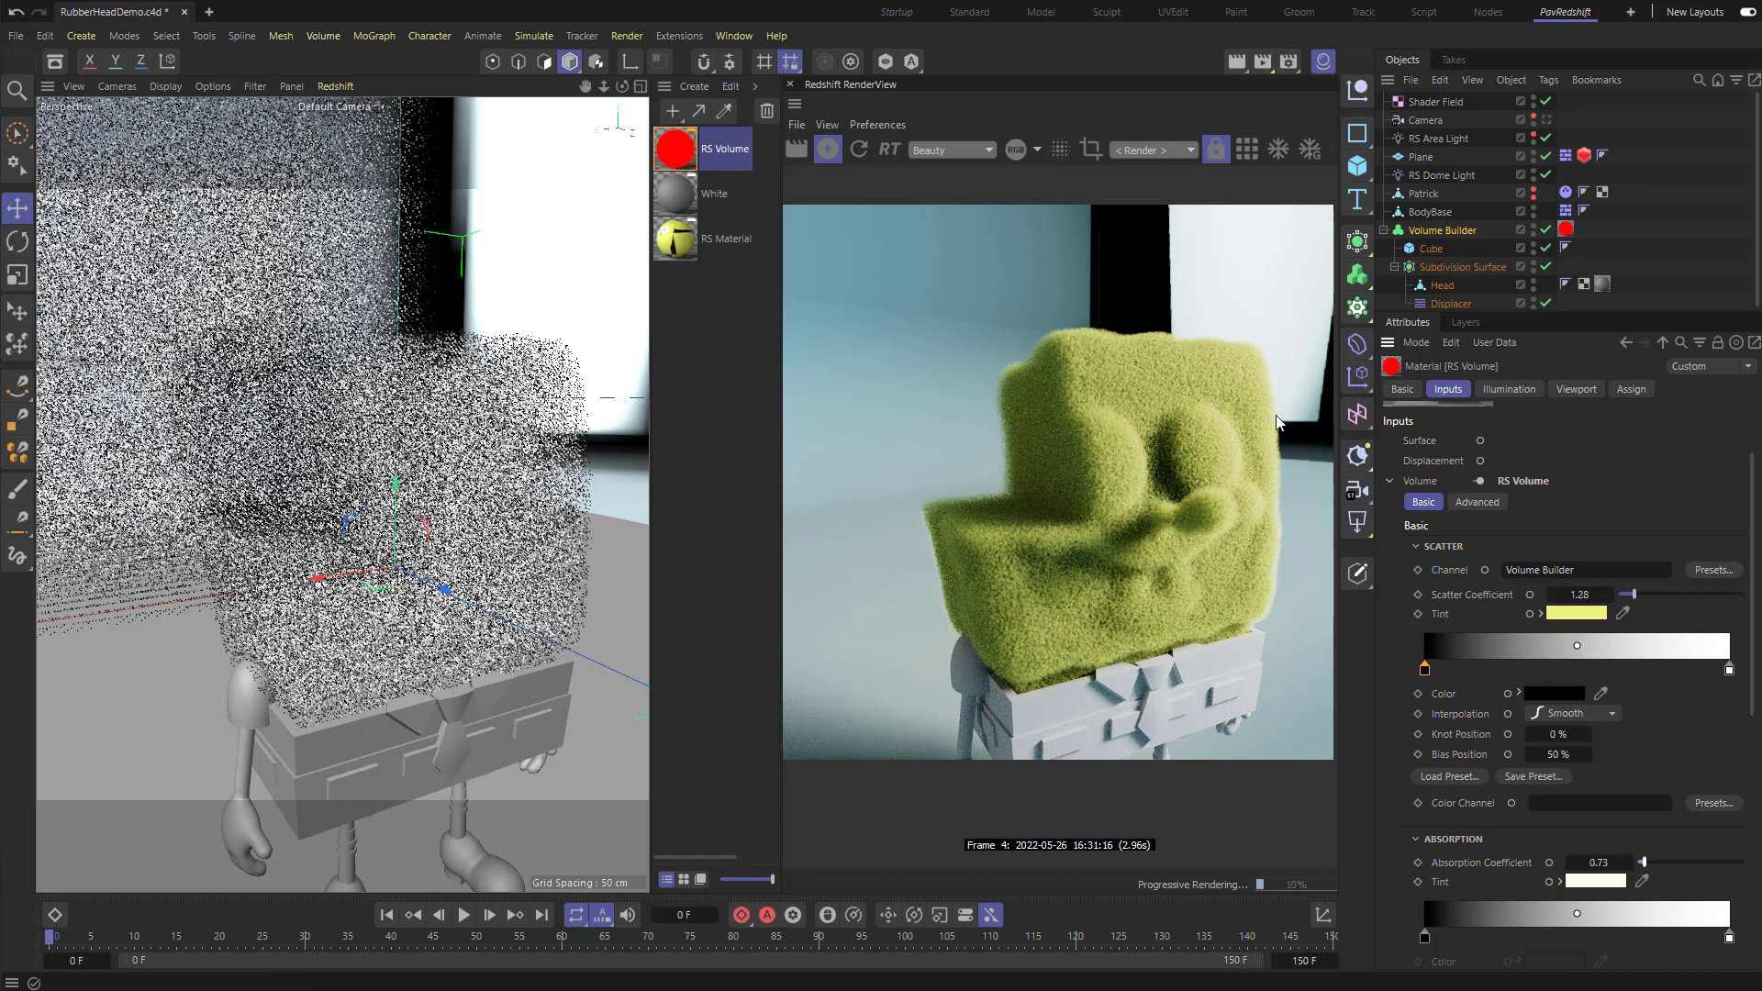
Step: Review the Shader Field settings of the Volume Builder's Fog Multiply layer
click(1468, 233)
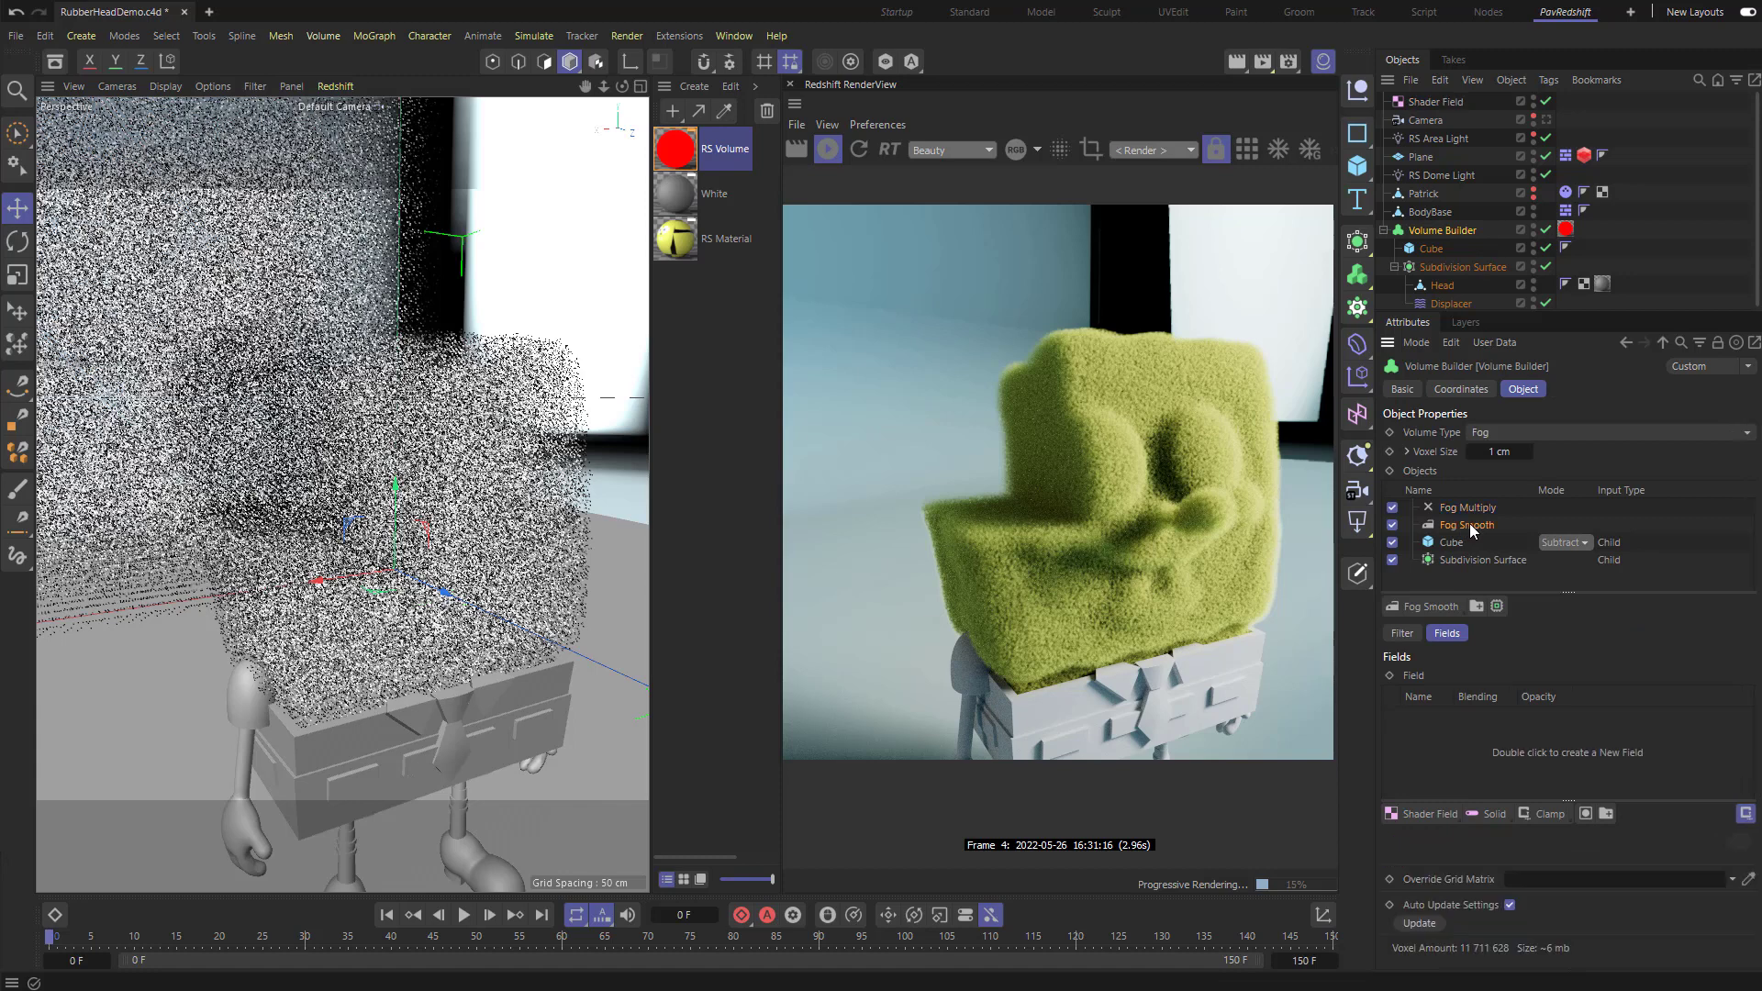
scroll(1441, 652, down, 3)
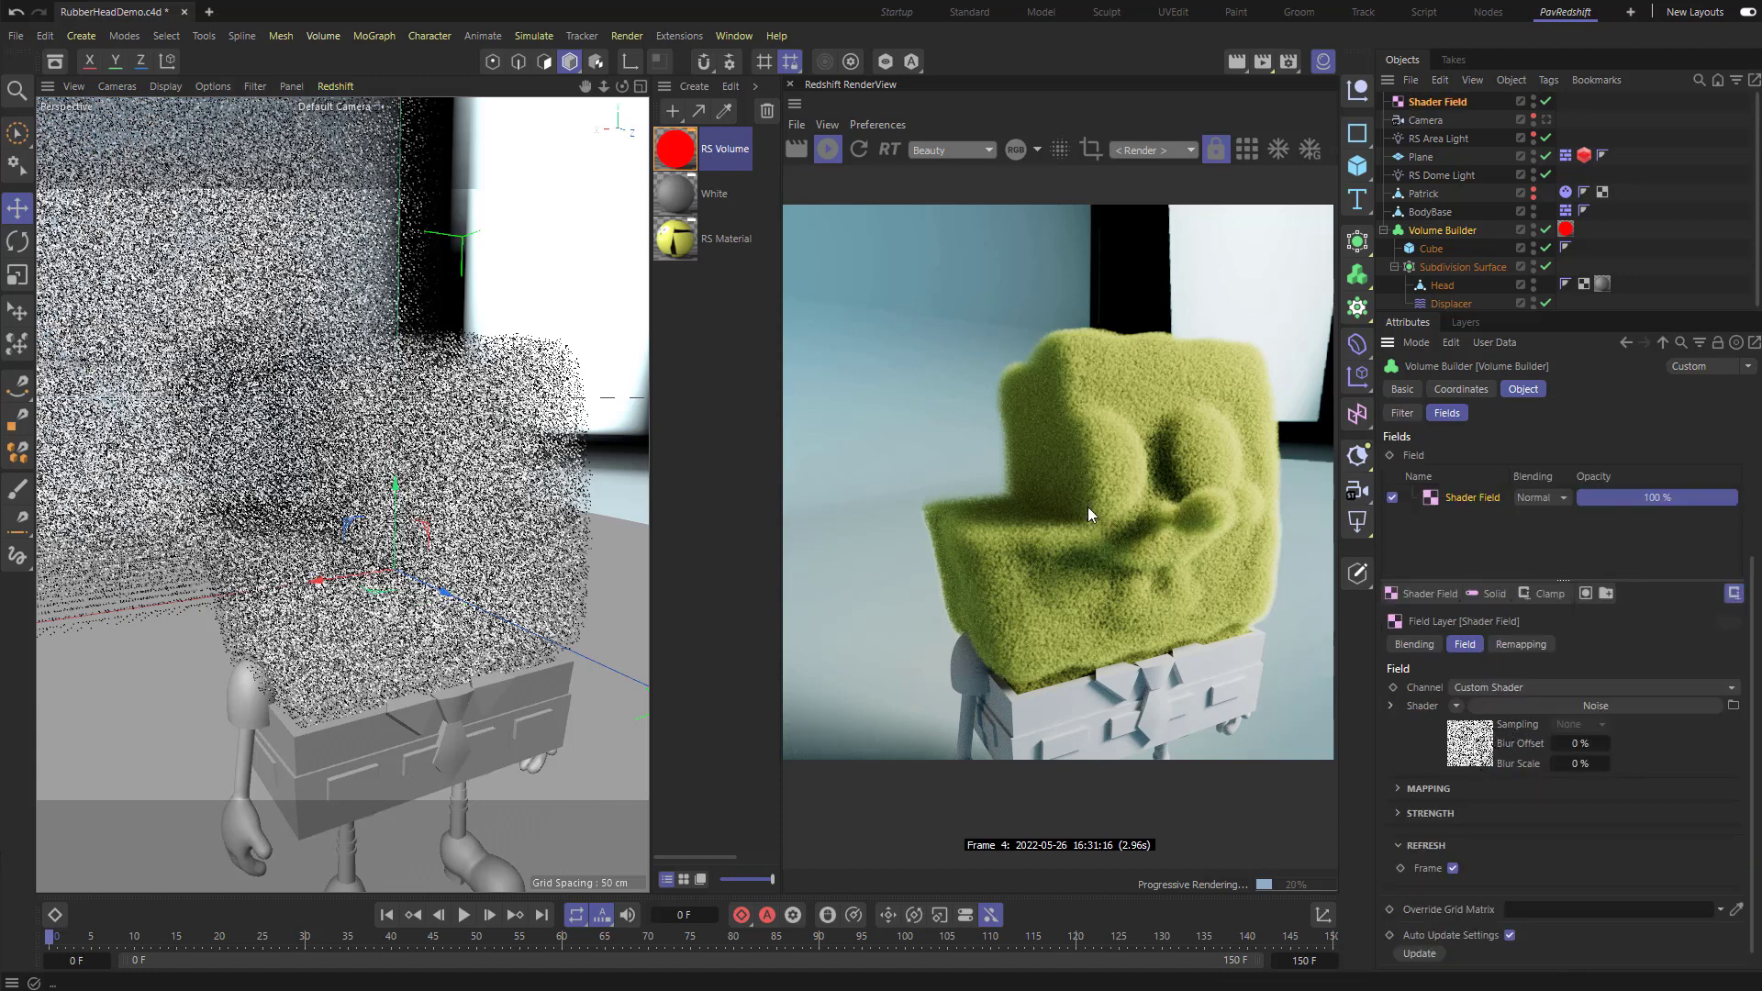
scroll(1545, 758, up, 3)
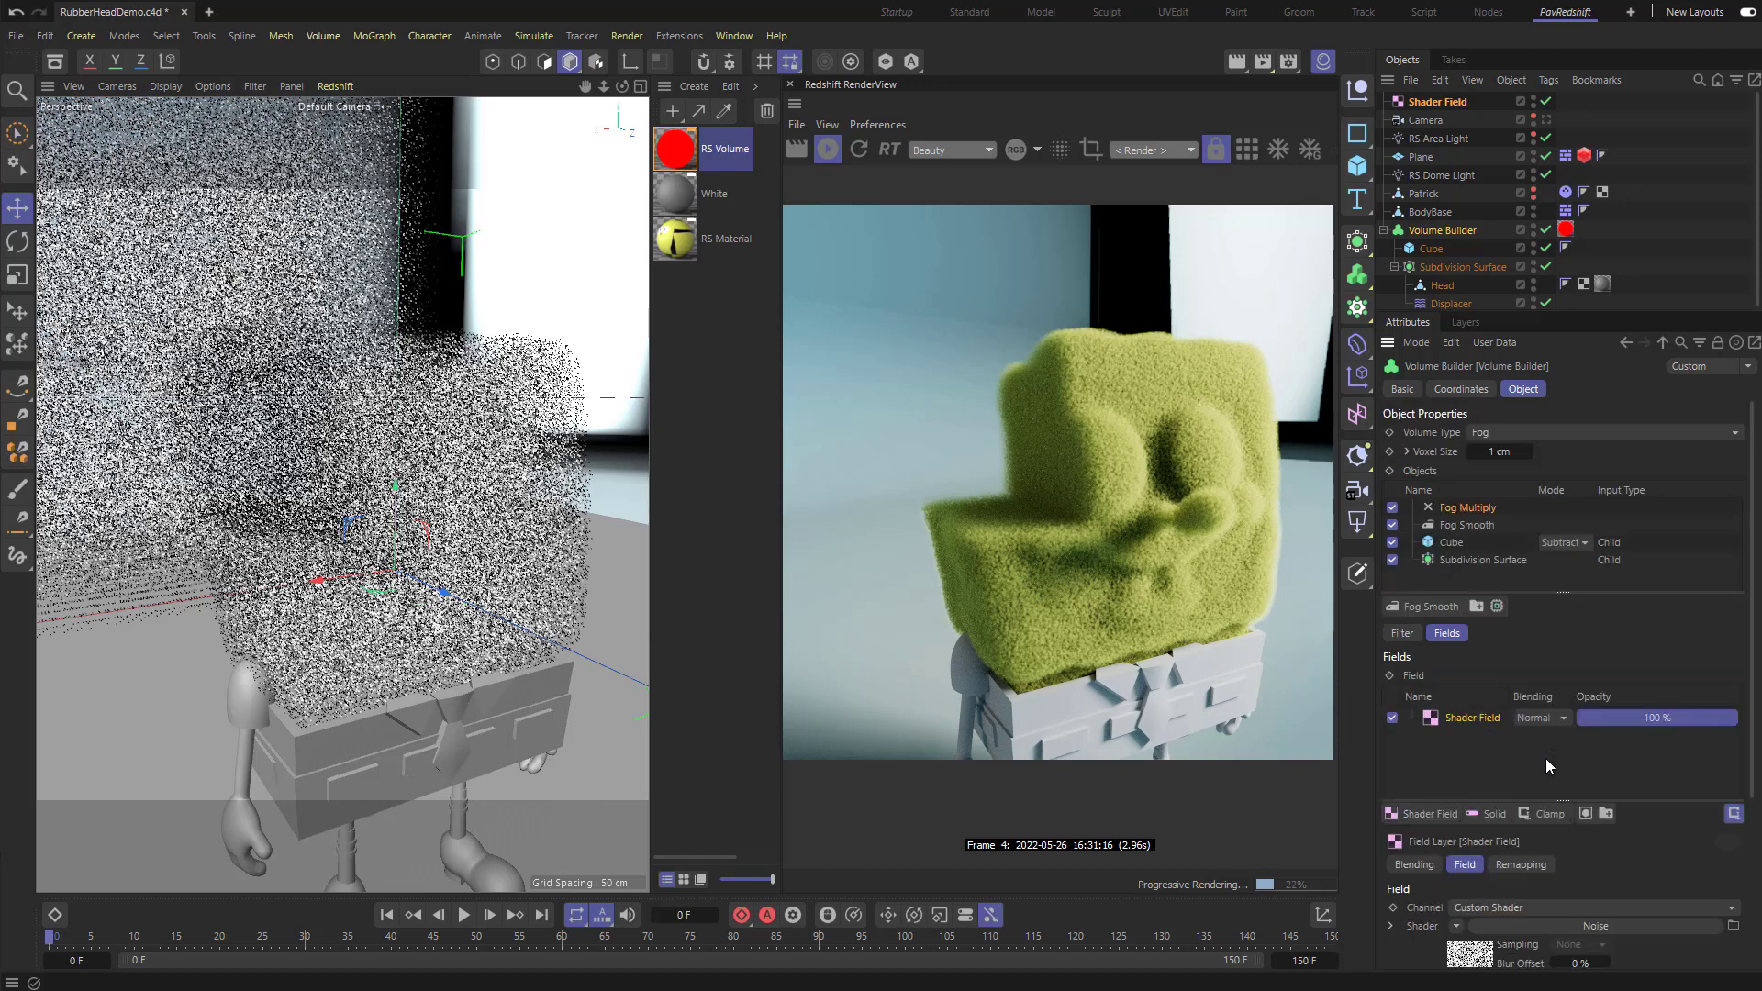
Step: Set the layer opacity of the Fog Multiply's Shader Field to 85 %
scroll(1509, 734, down, 3)
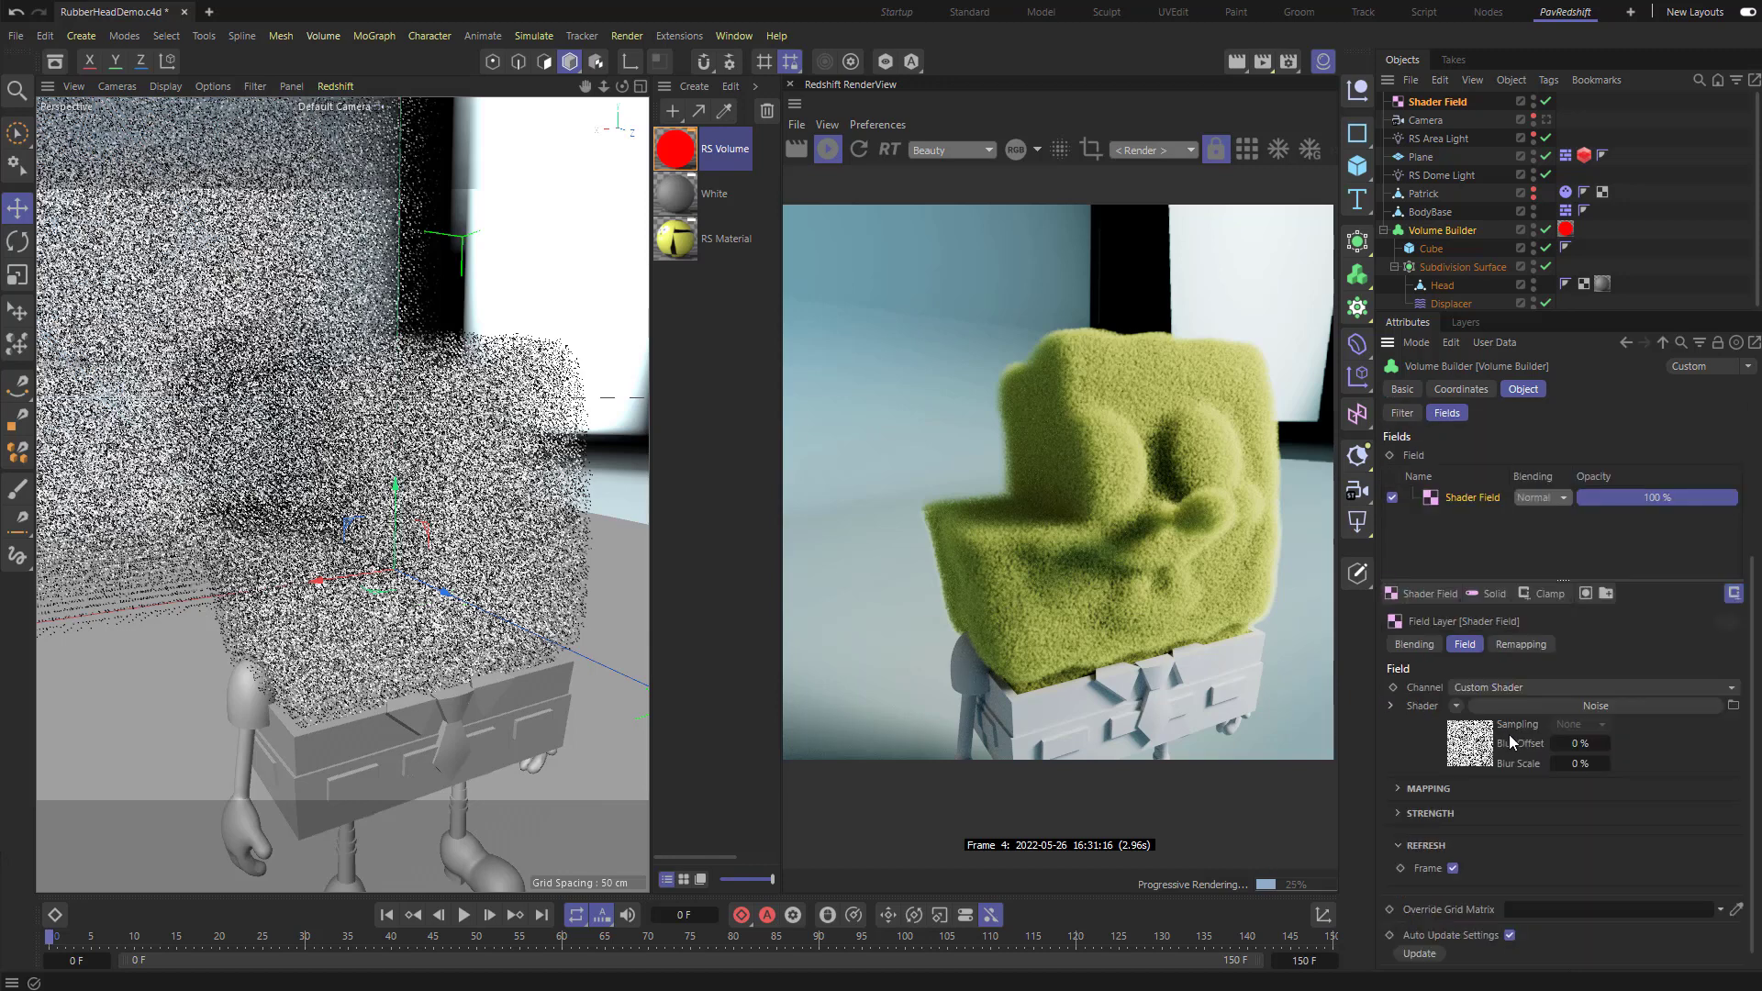
scroll(1509, 734, up, 3)
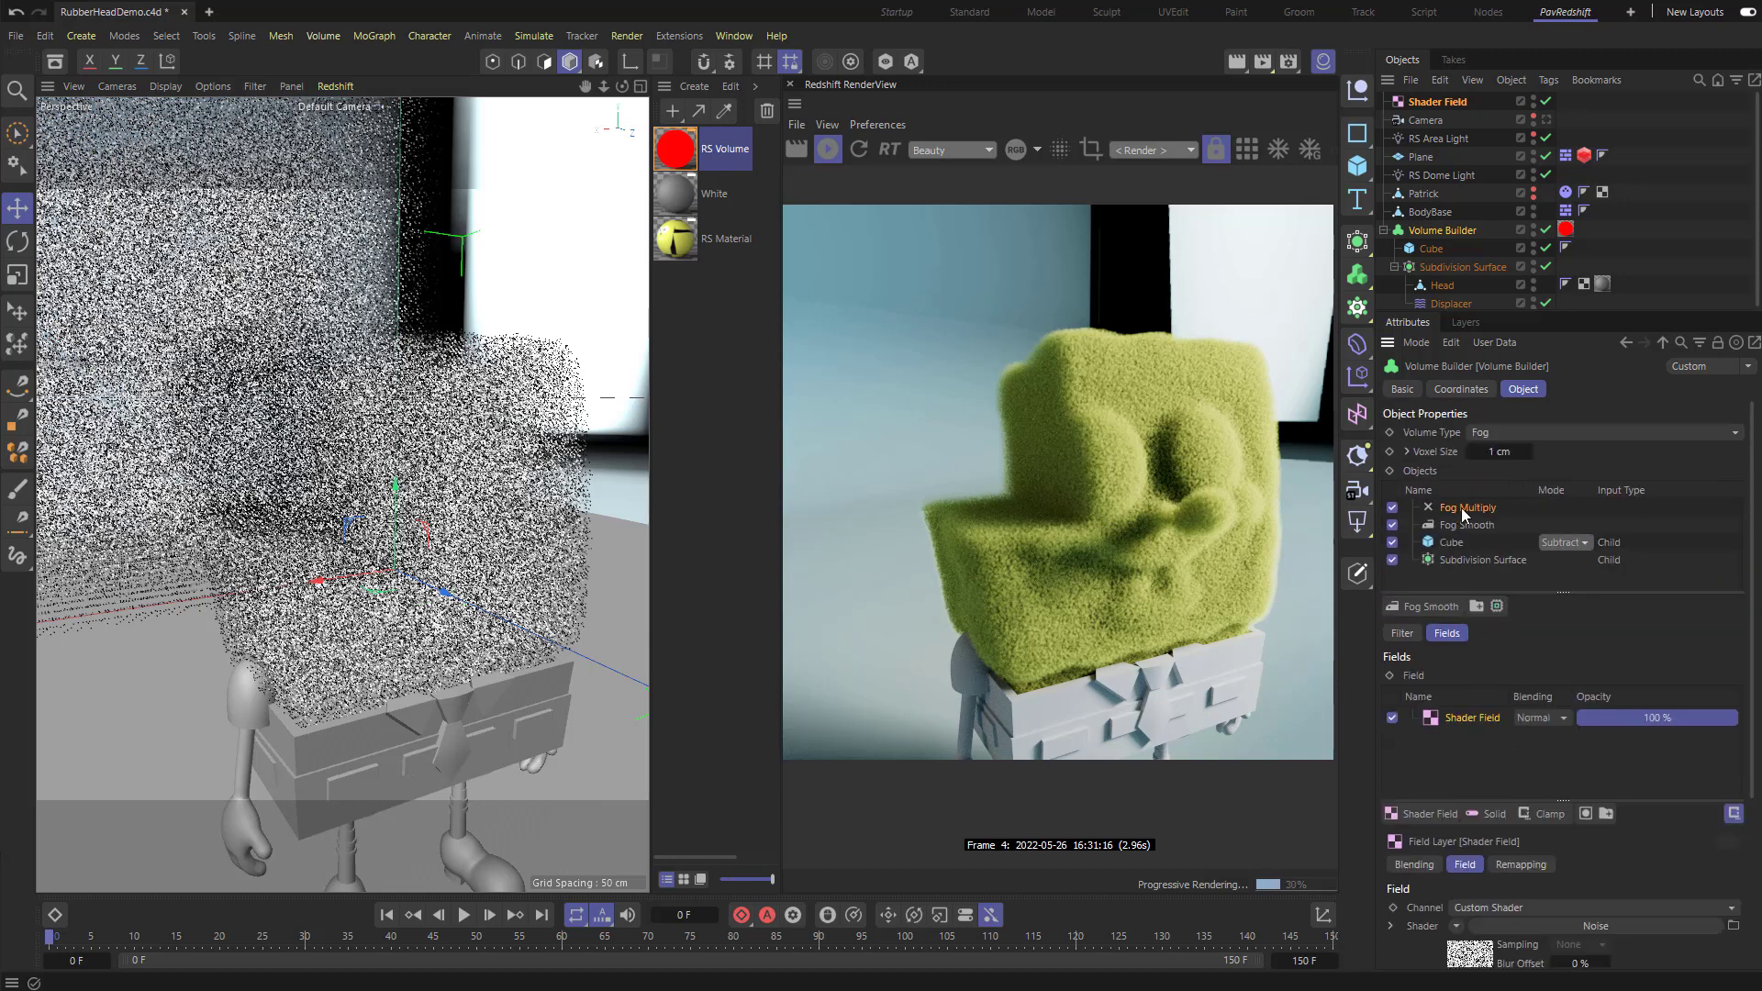
drag(1436, 101, 1494, 658)
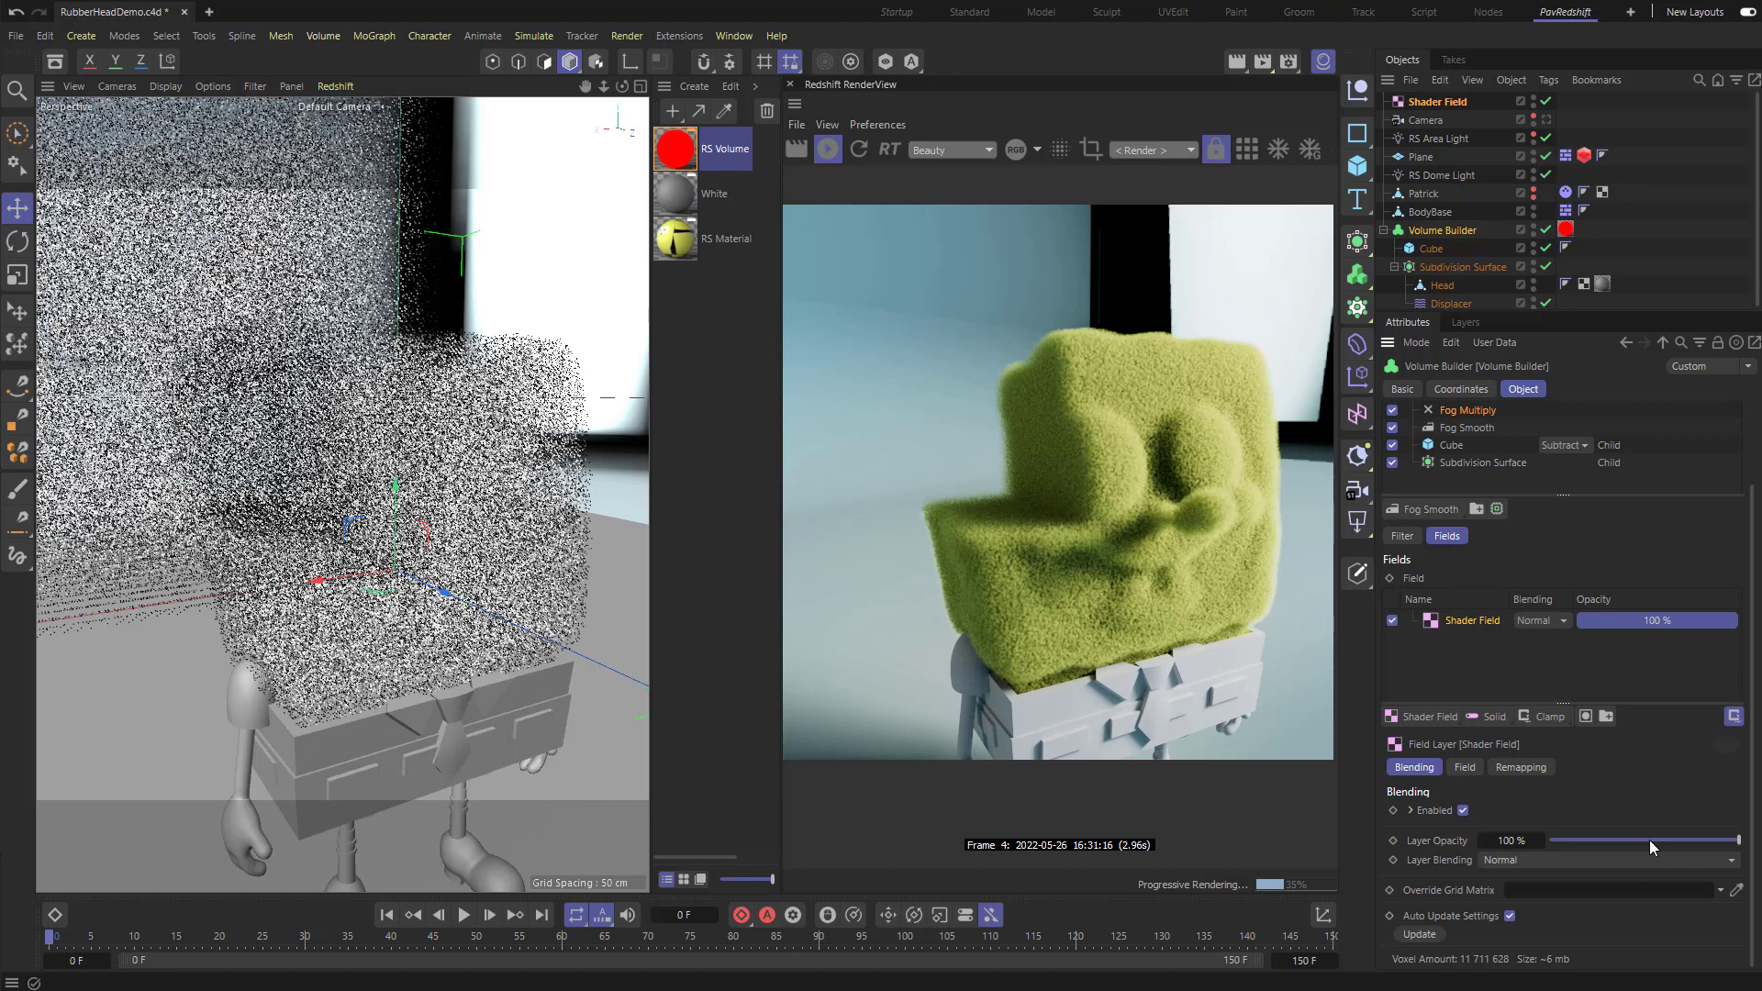
click(1649, 840)
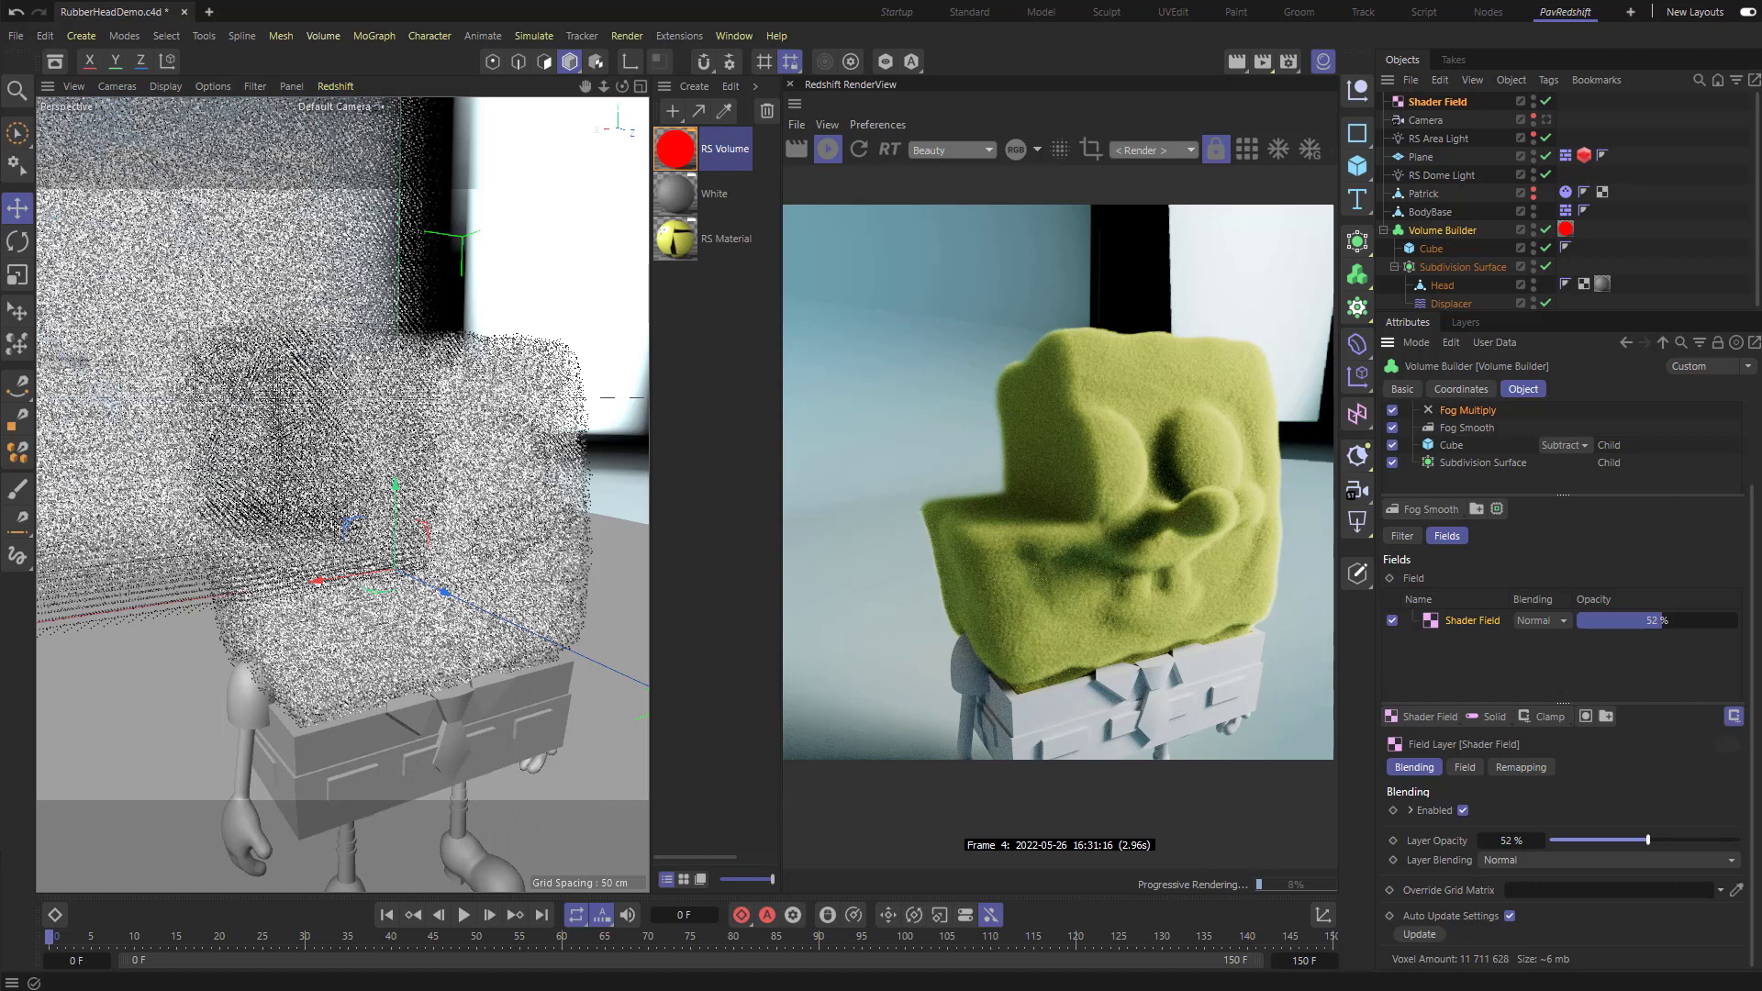
drag(1649, 840, 1712, 840)
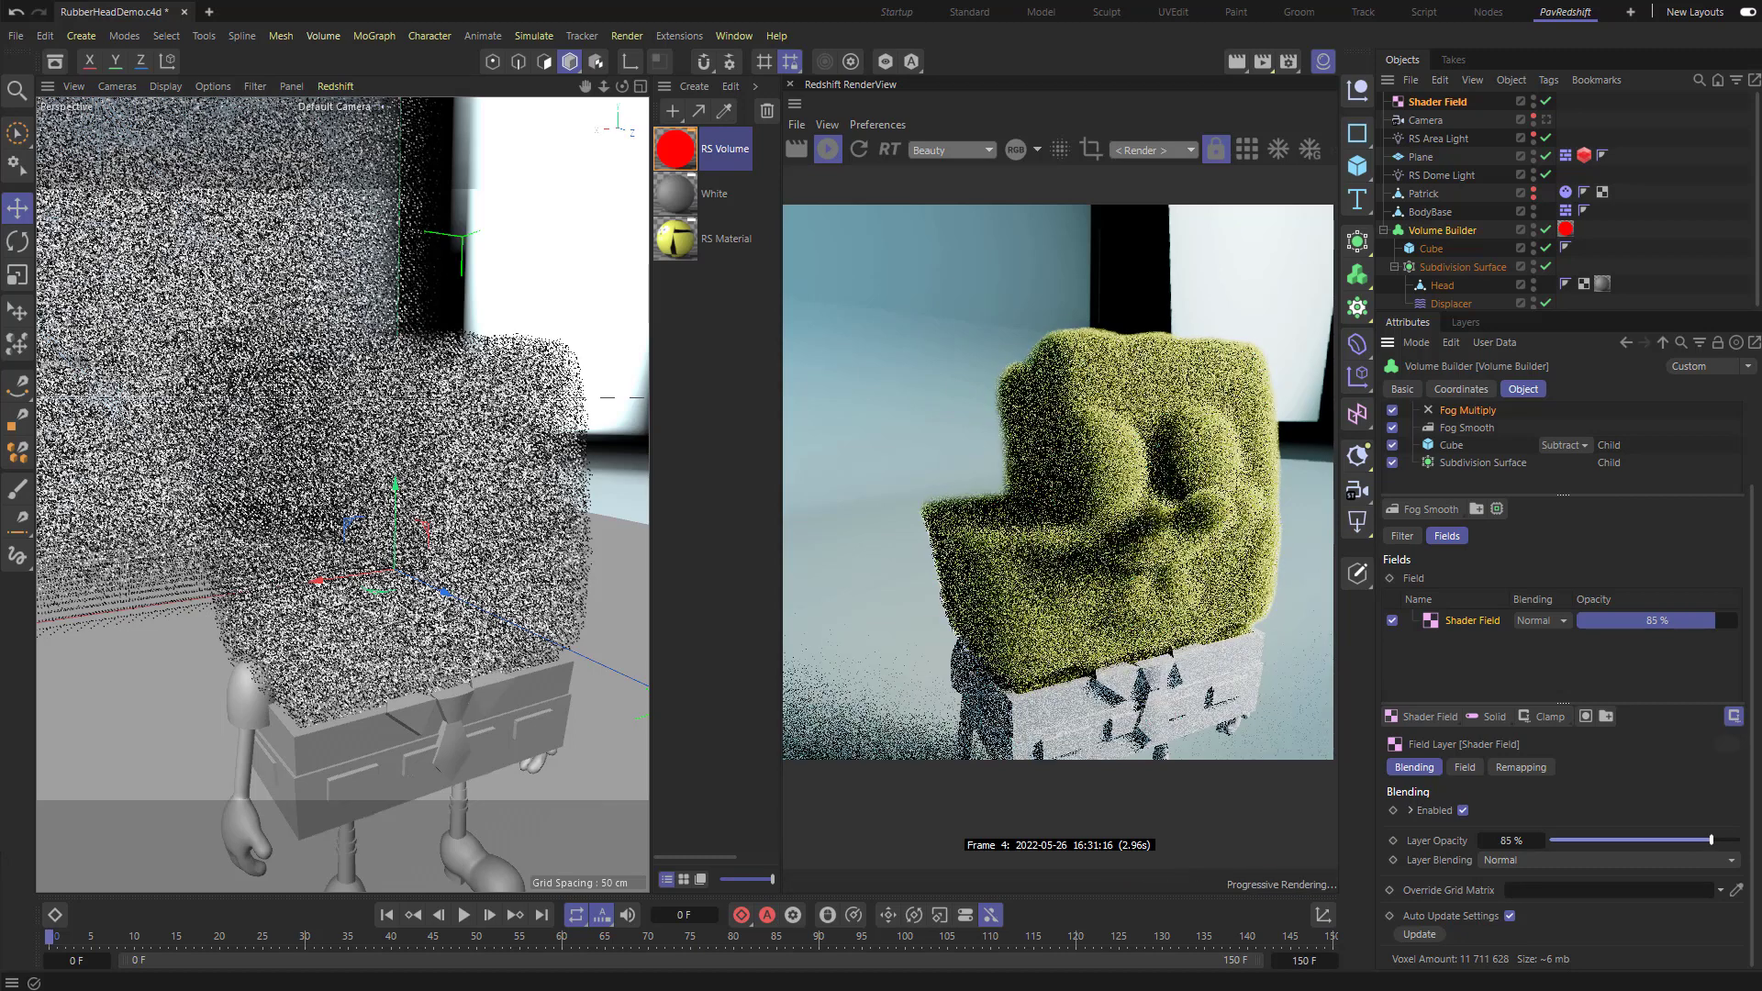
Step: Try the Fog Multiply layer beneath Fog Smooth and restore it to the top of the Volume Builder's objects list
click(1465, 430)
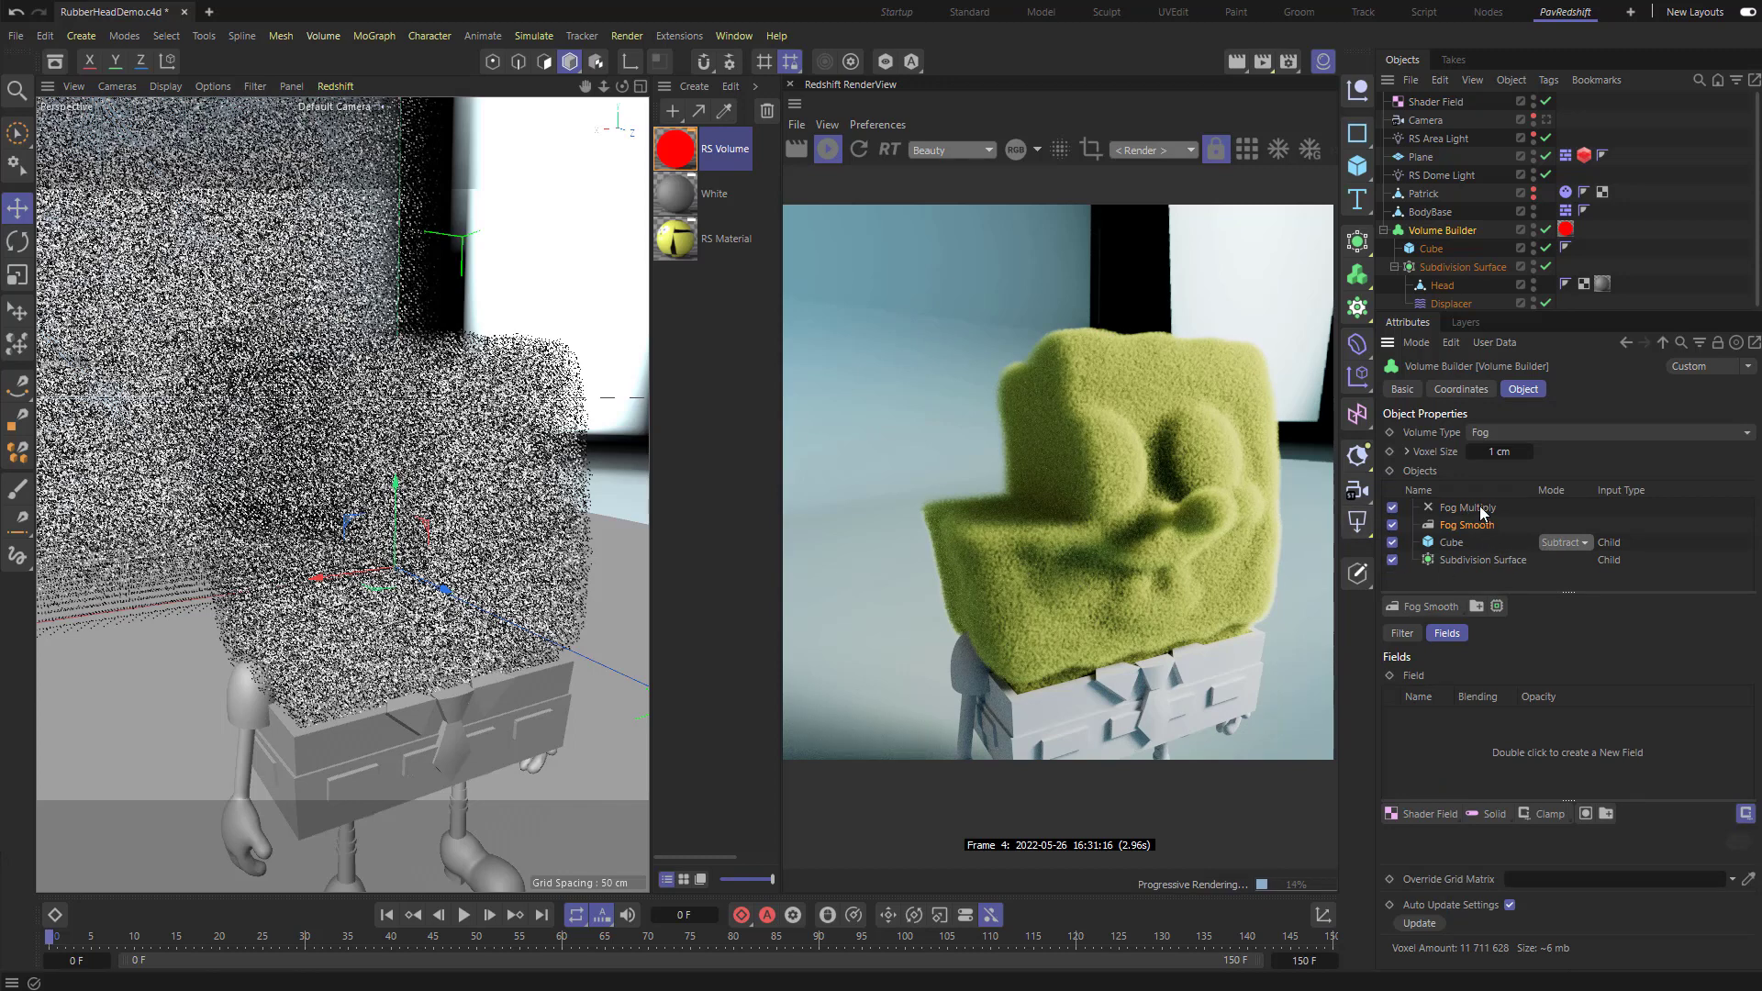
drag(1467, 508, 1476, 527)
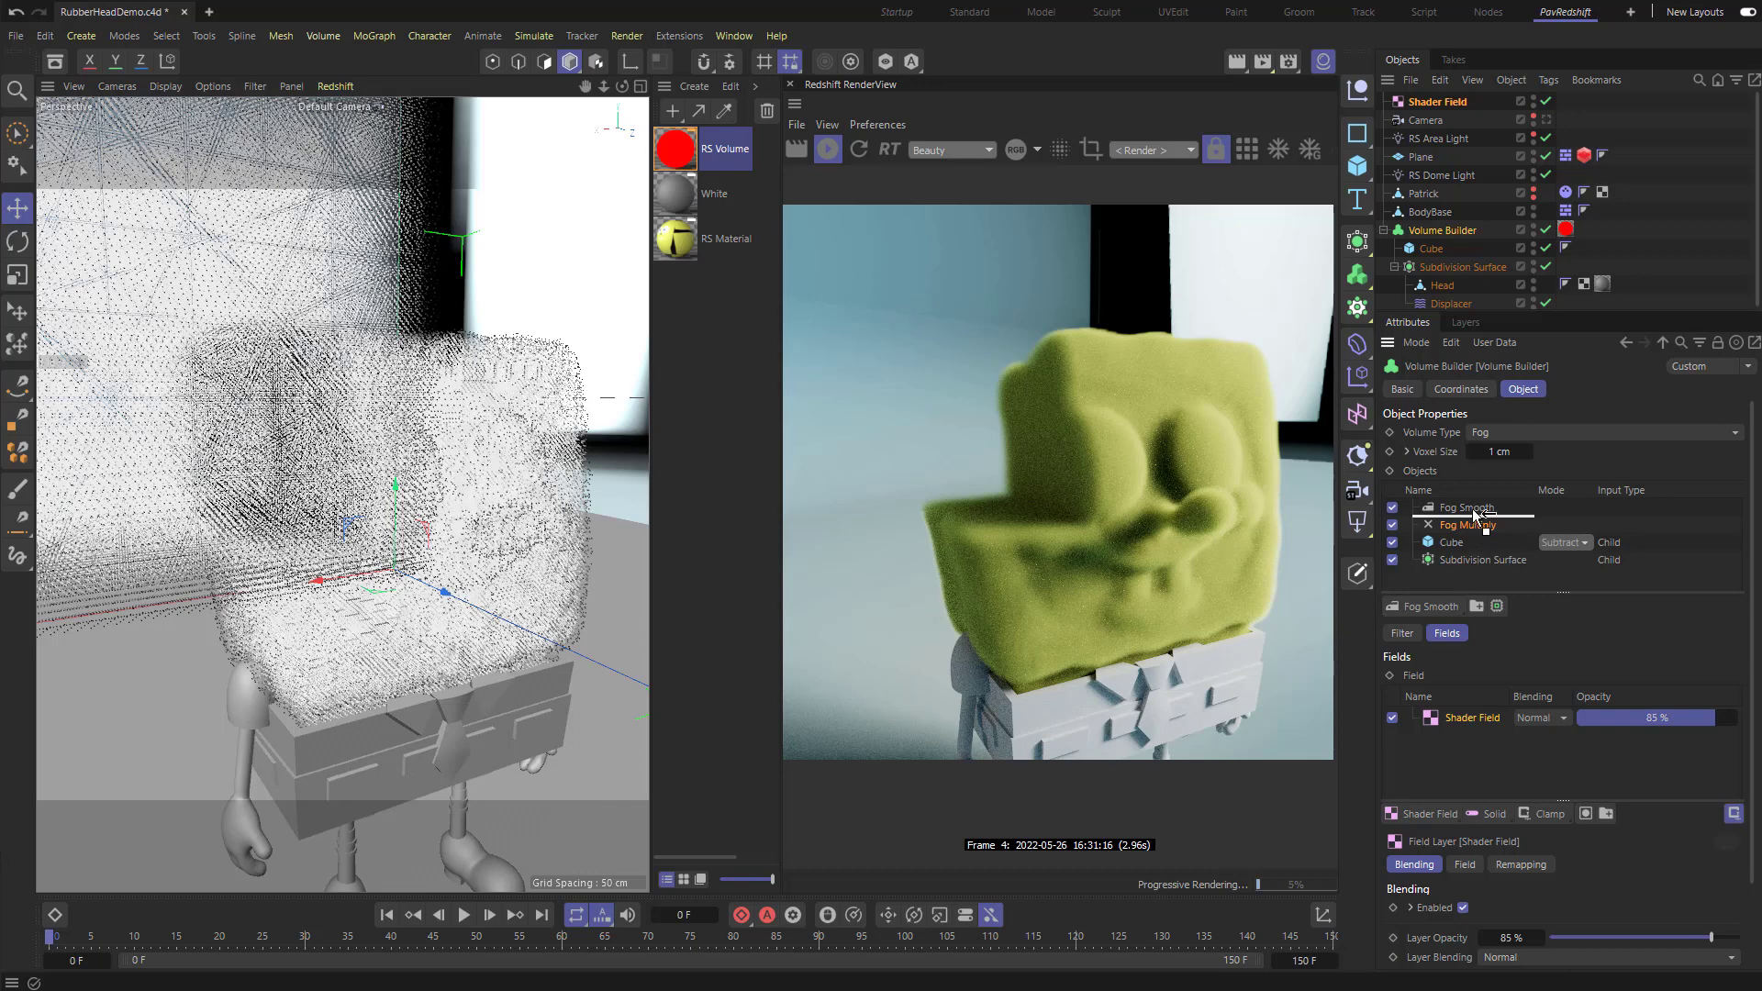
drag(1474, 507, 1475, 509)
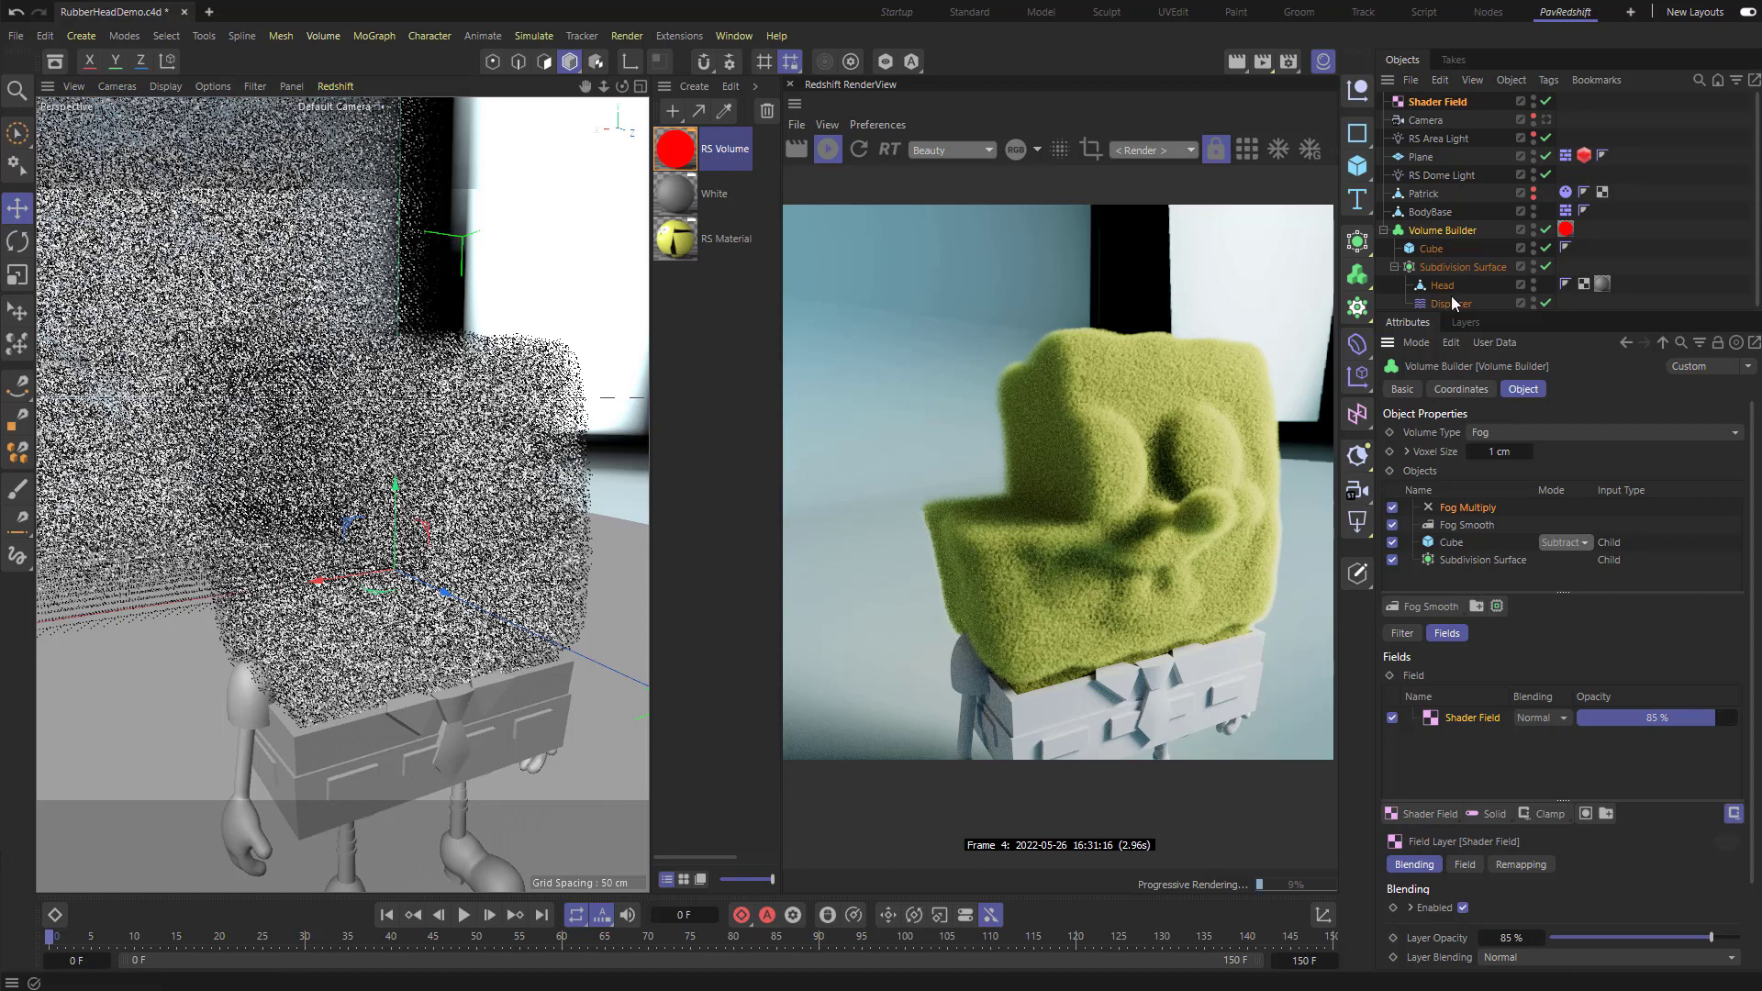
Step: Delete the subtracting Cube from the Volume Builder and select the builder again
click(1434, 248)
key(Delete)
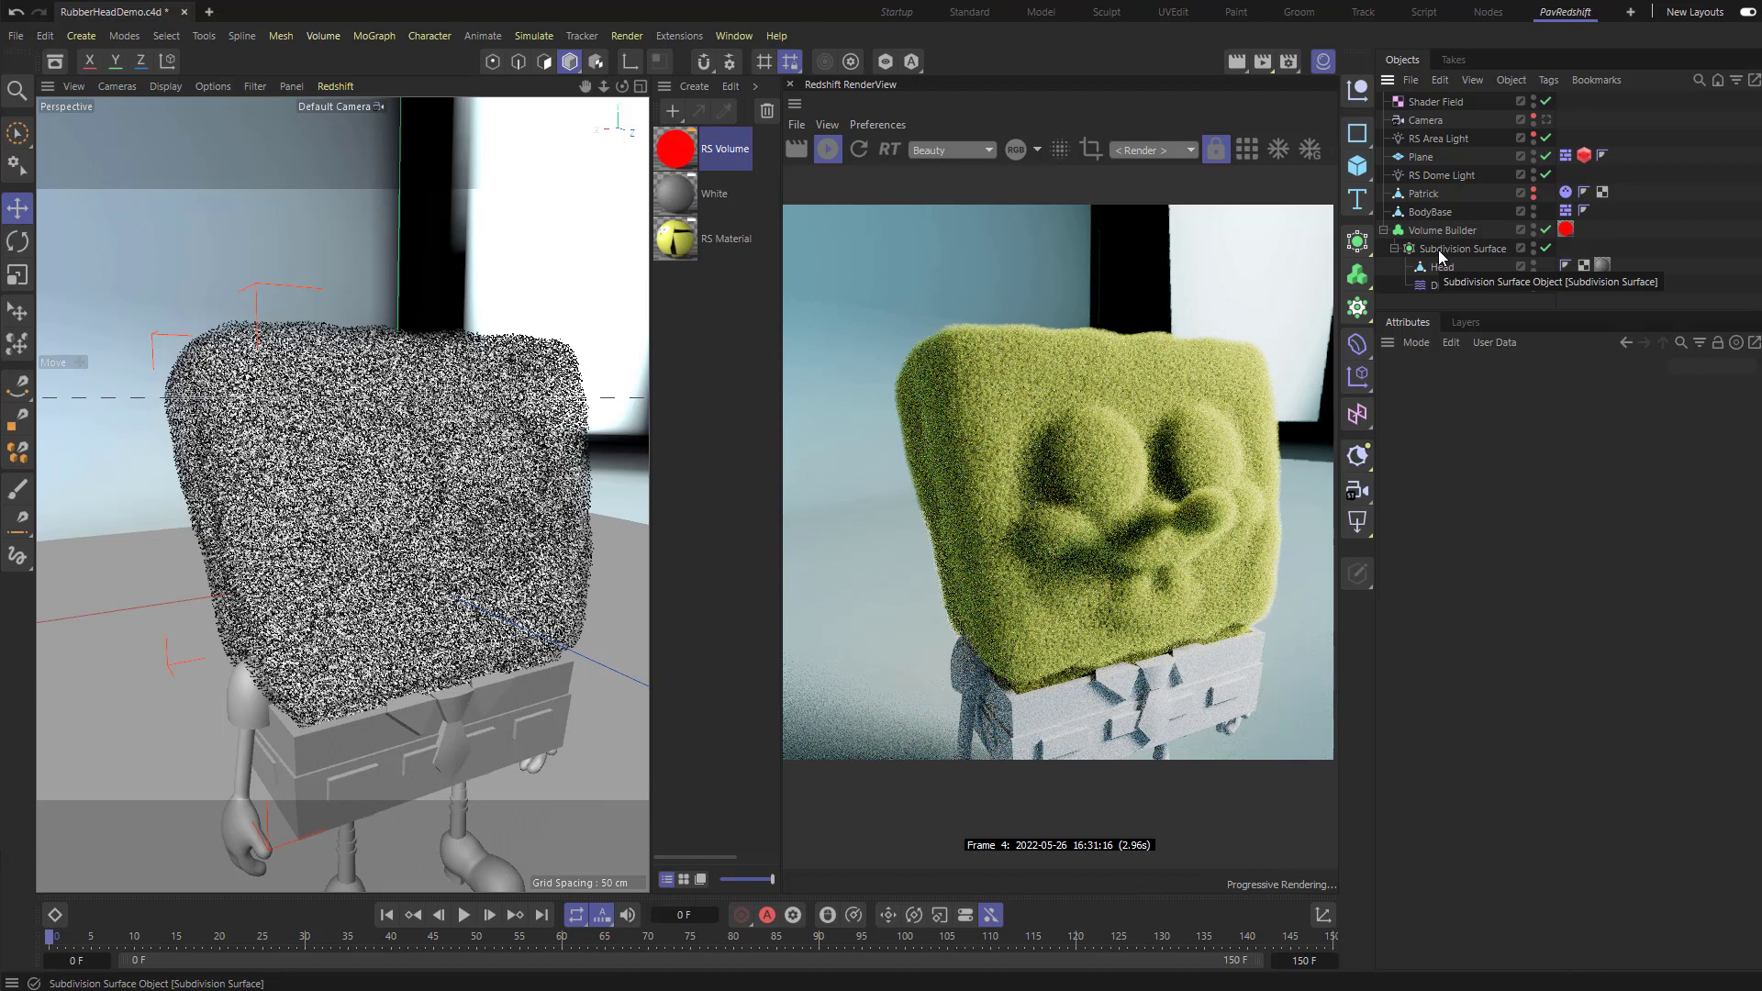
click(1439, 230)
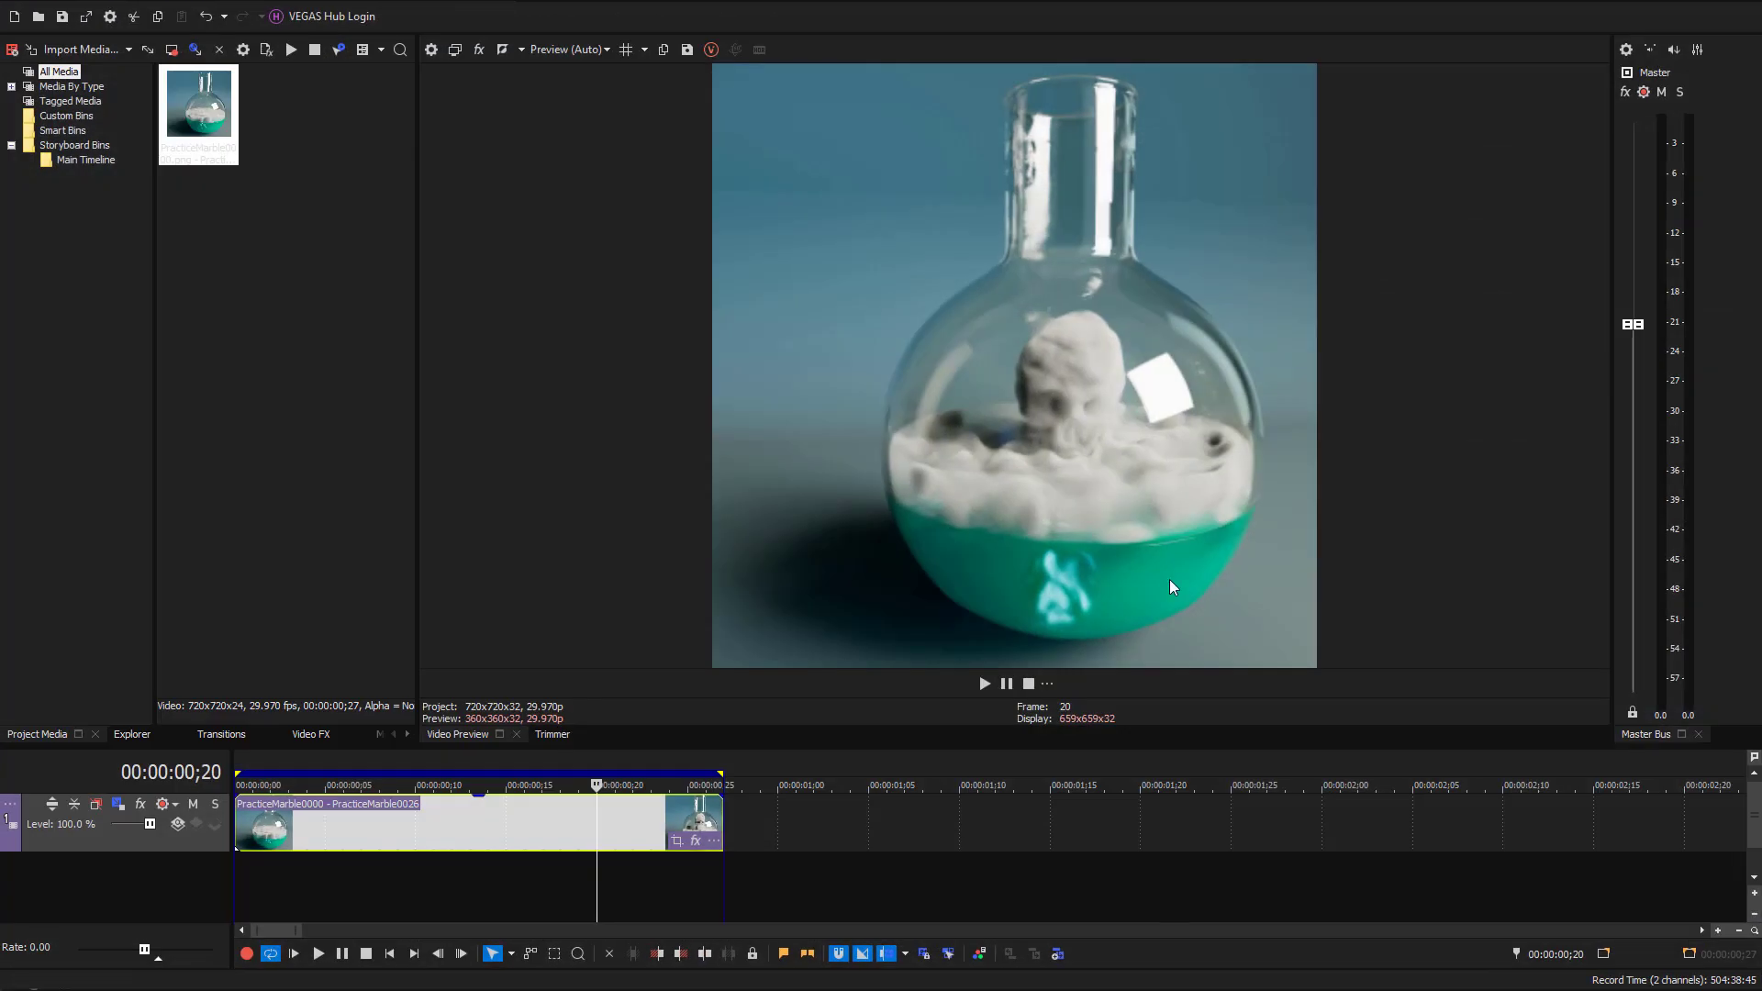
Step: Scrub through the flask foam animation in VEGAS, and return to Cinema 4D to view the whole character
drag(596, 814, 602, 889)
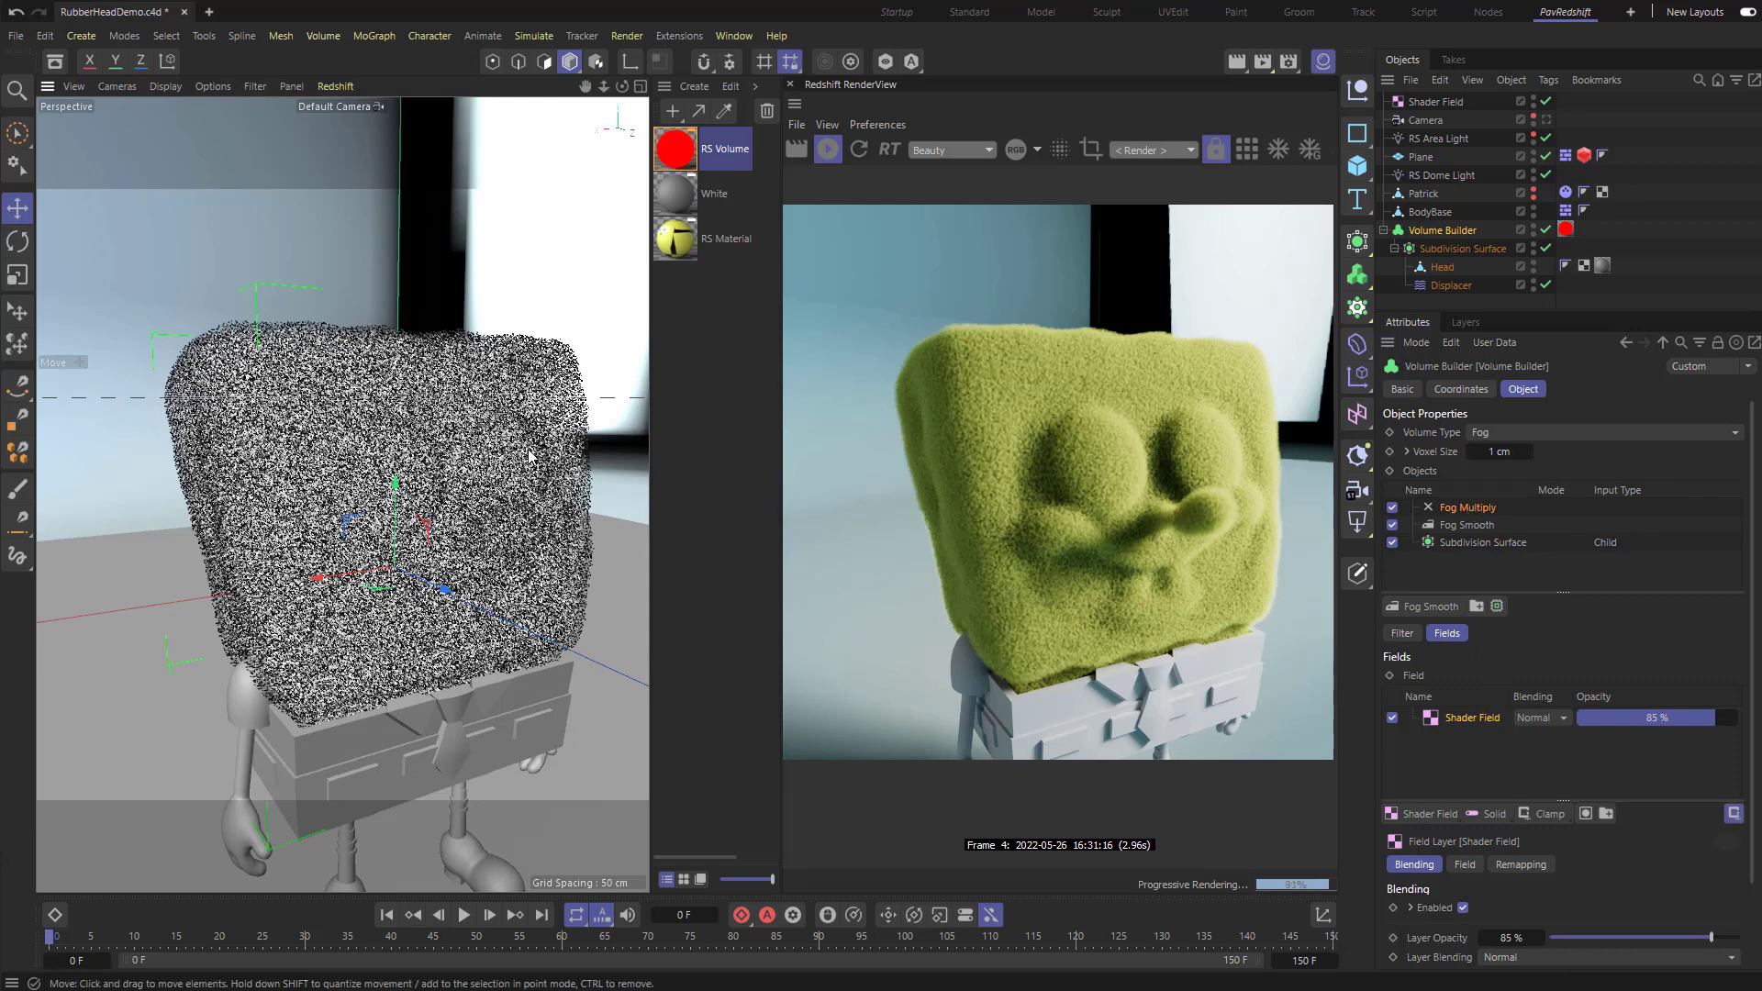
scroll(415, 473, down, 5)
scroll(410, 480, up, 5)
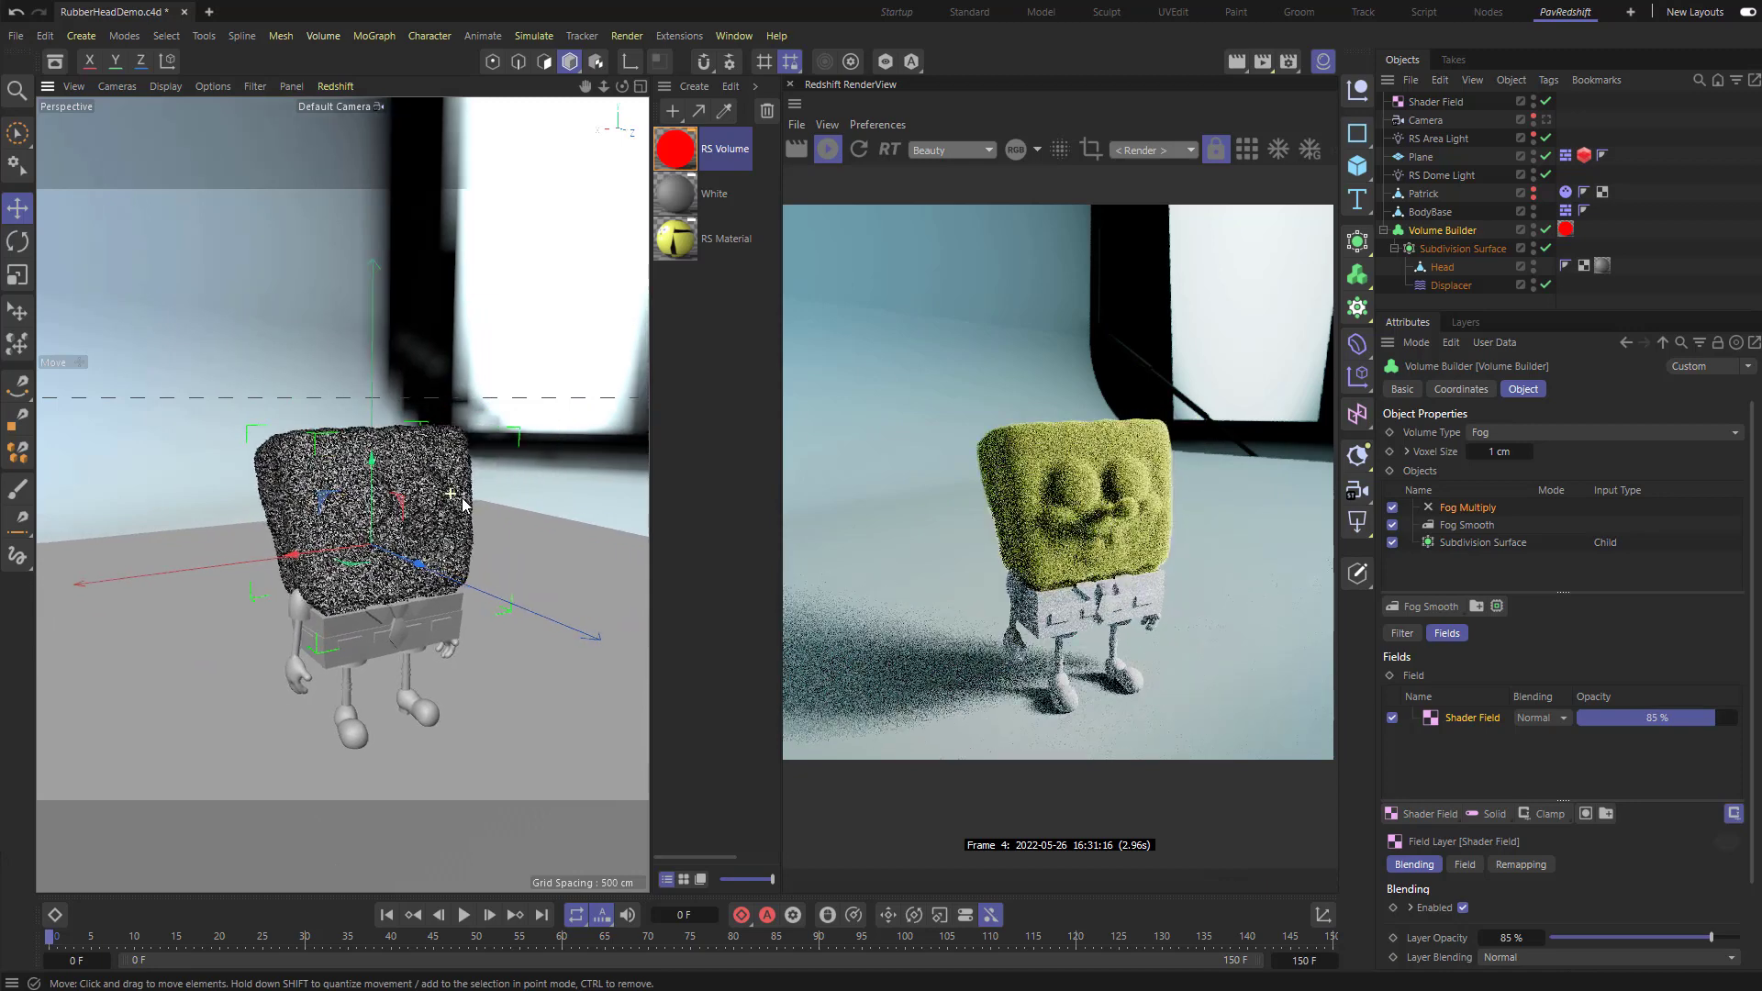
Step: Switch to the browser and review the opening of the Spongey Bob animation on ArtStation, pausing at the squashed sponge head
key(alt+Tab)
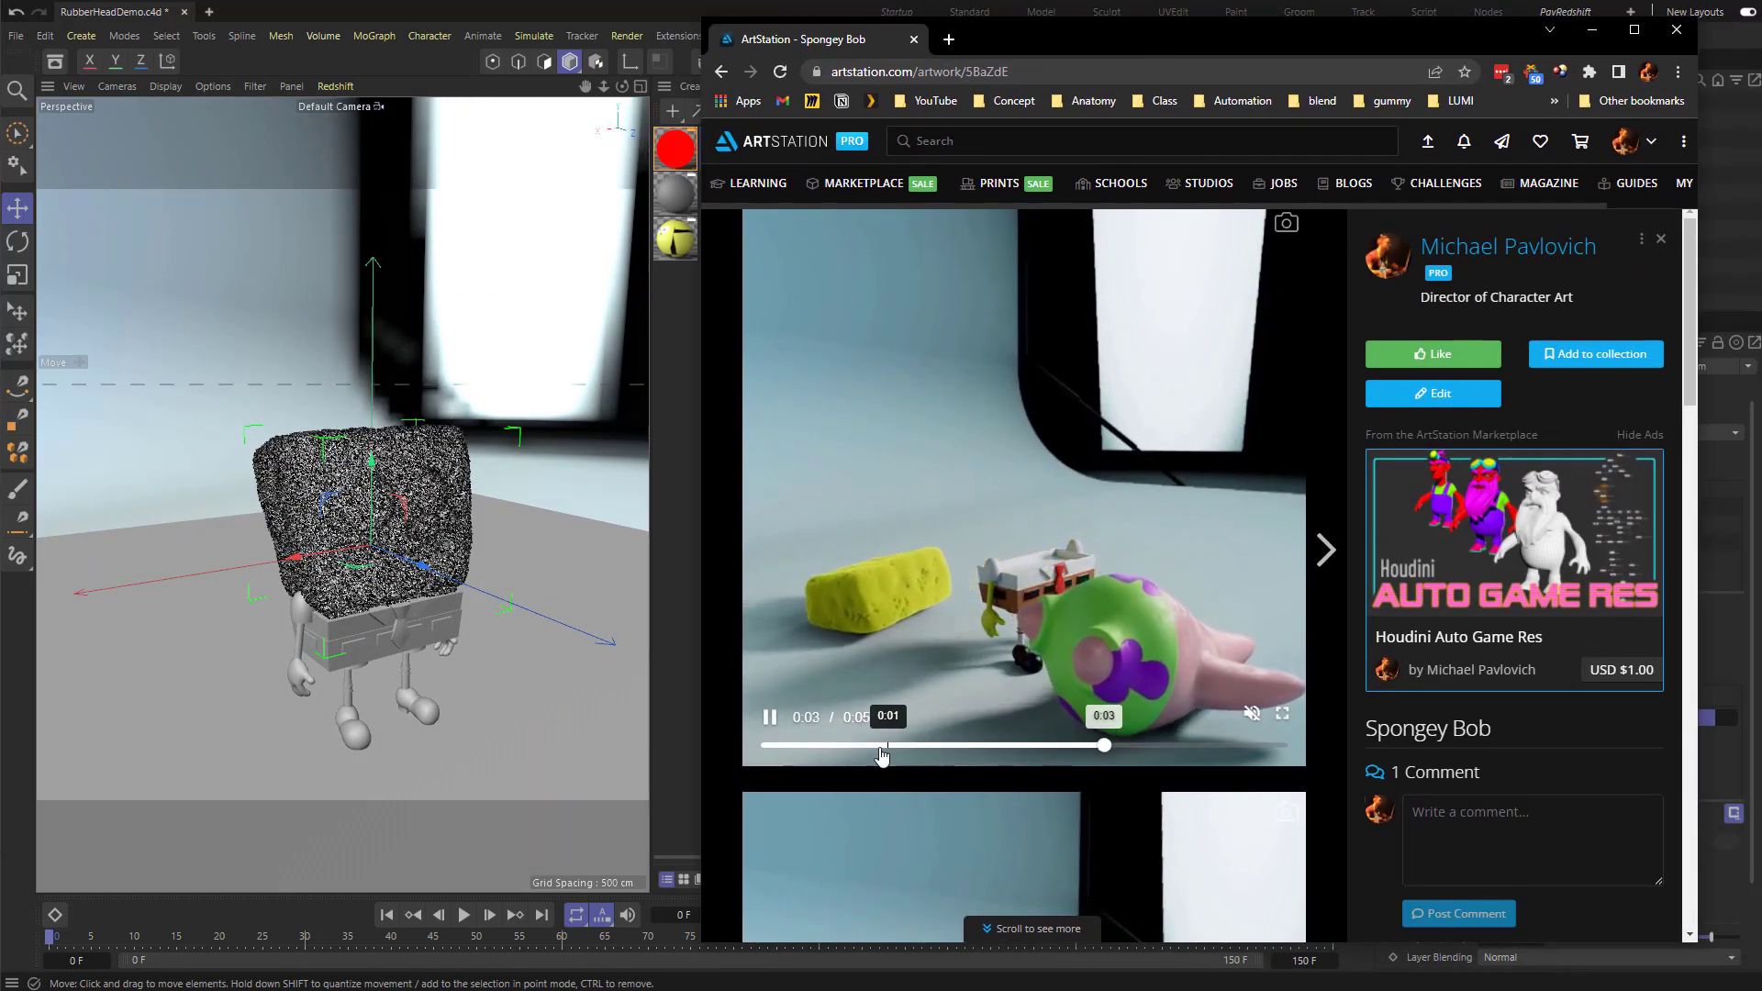
drag(1056, 744, 720, 756)
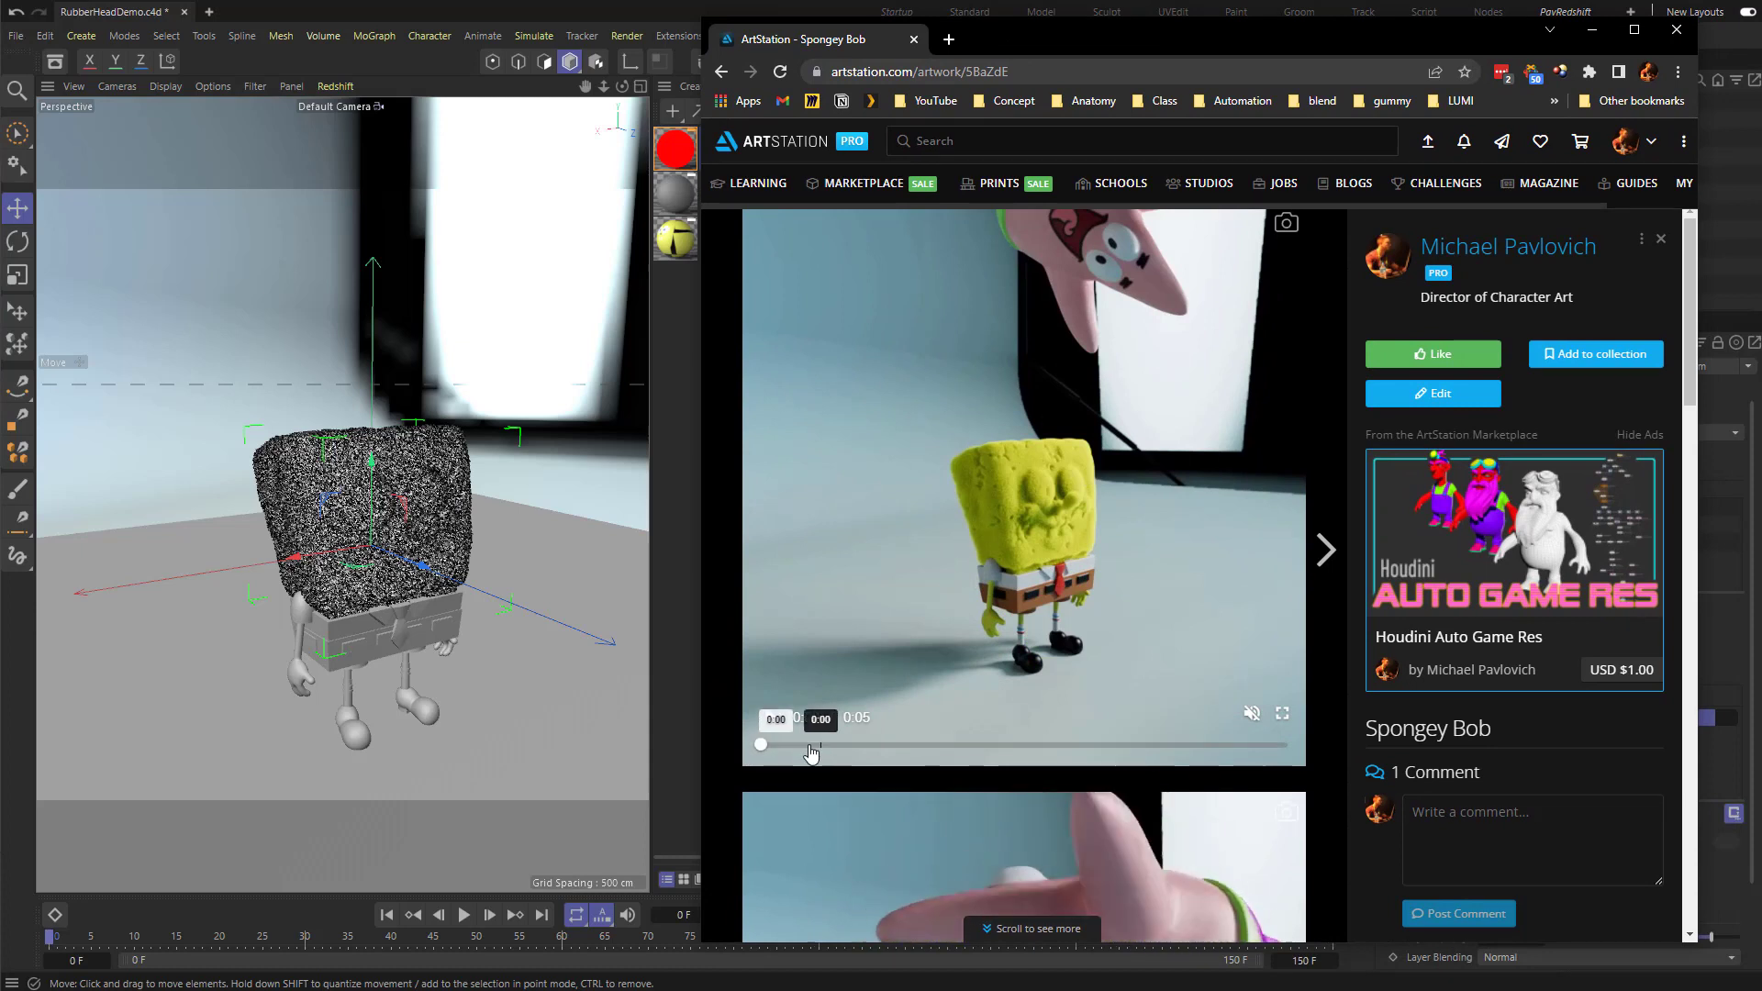
click(770, 717)
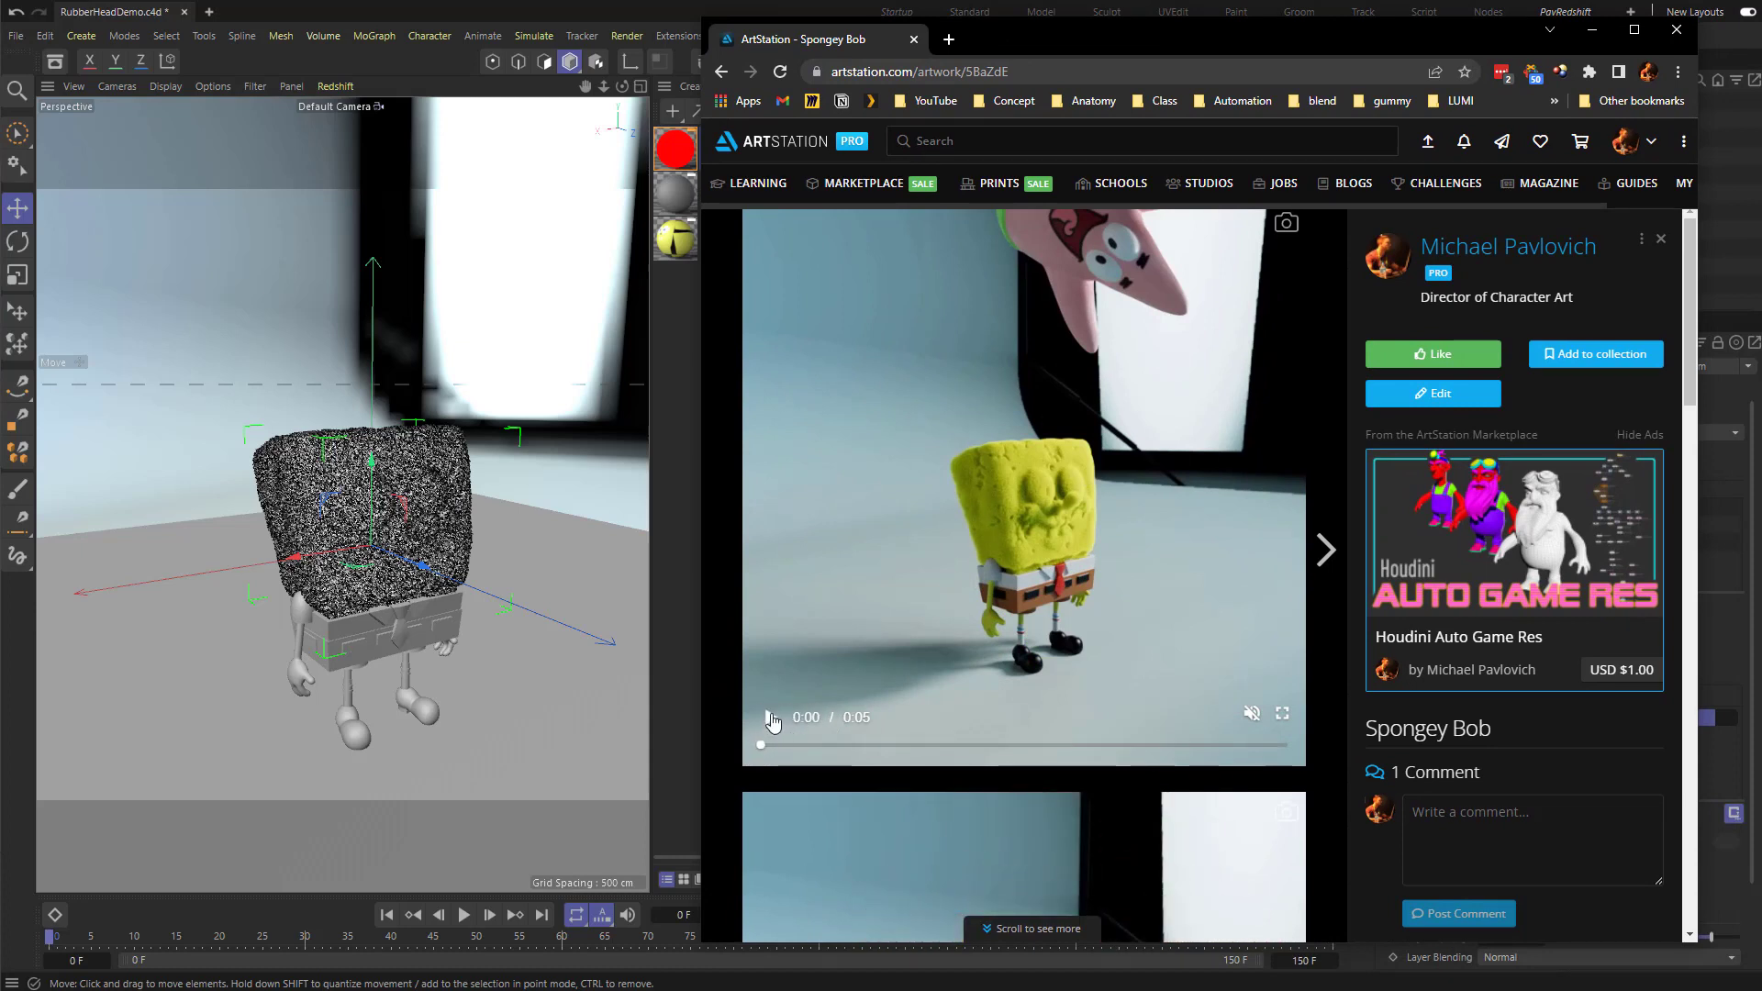
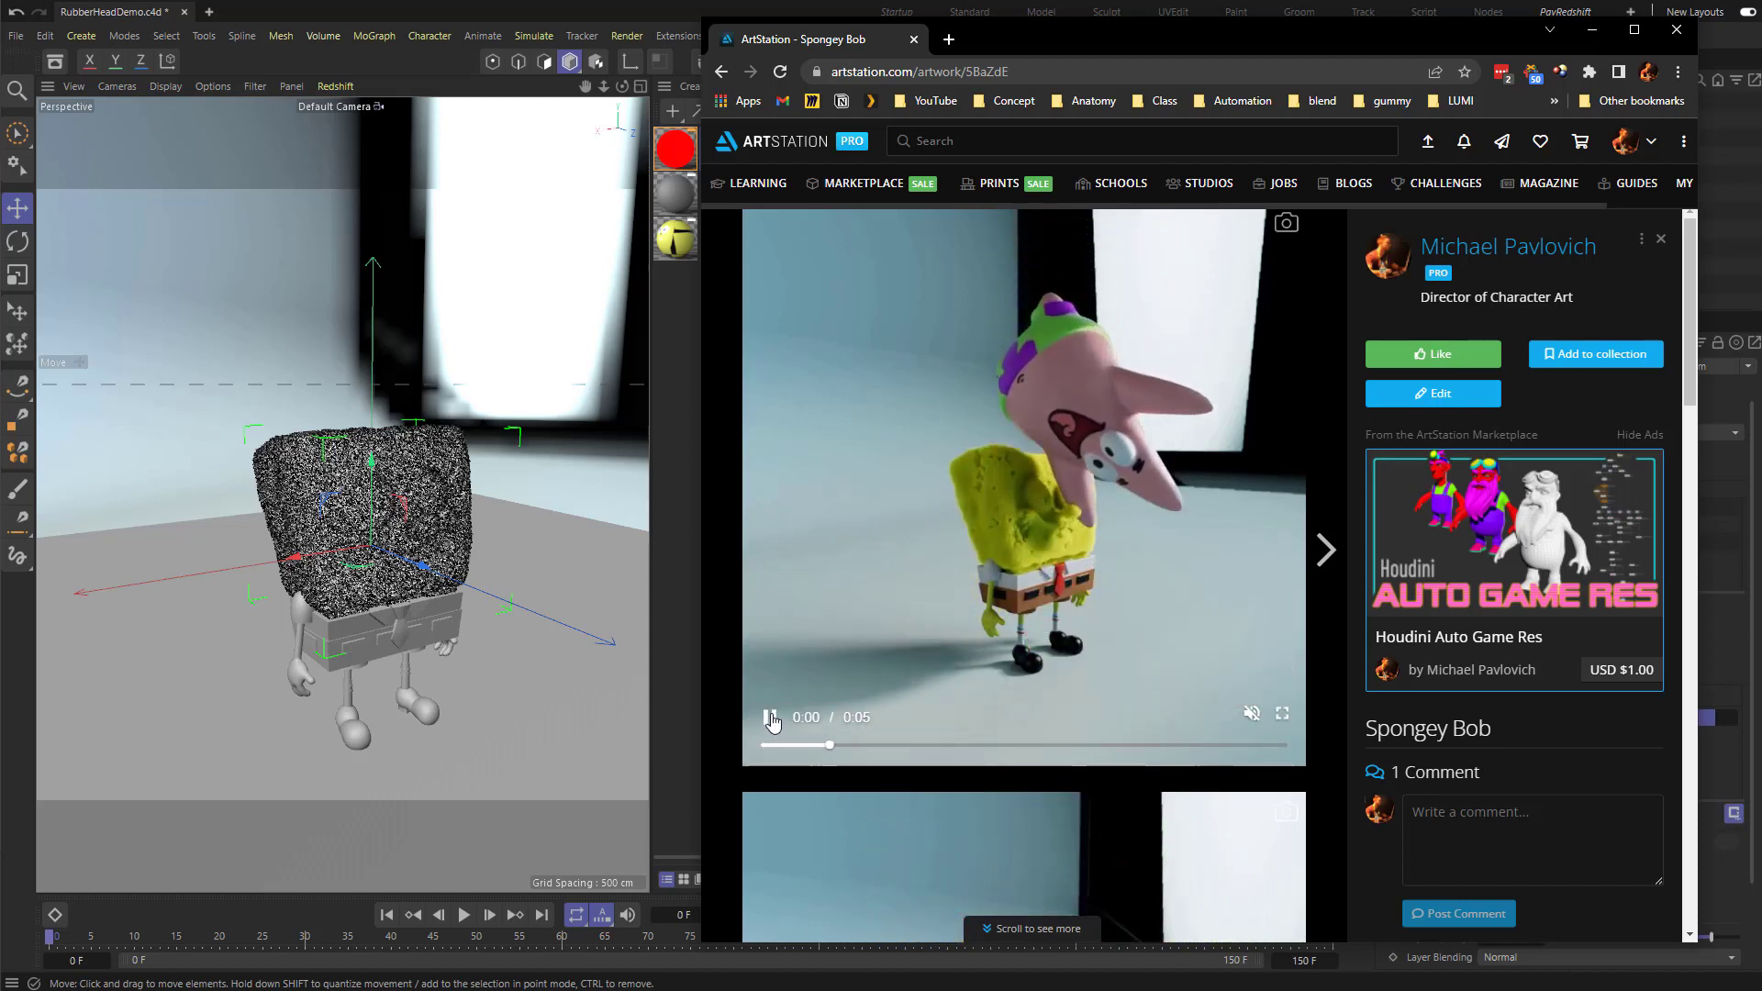
click(1015, 526)
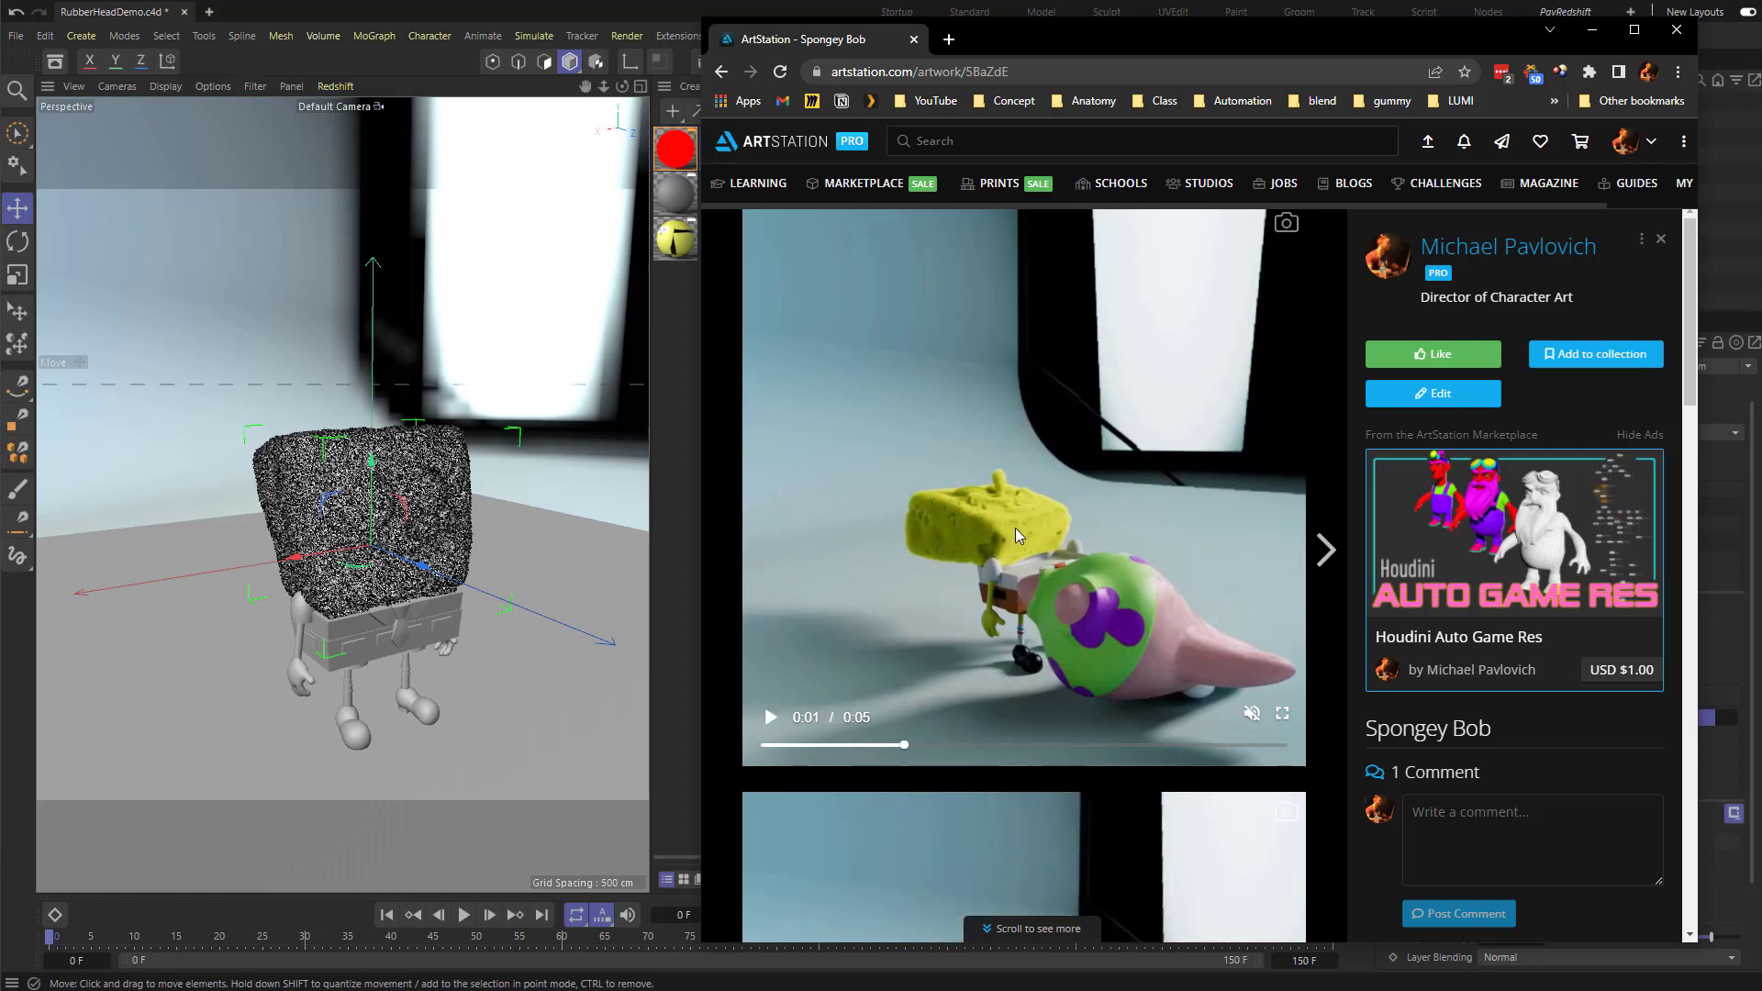
key(super+Down)
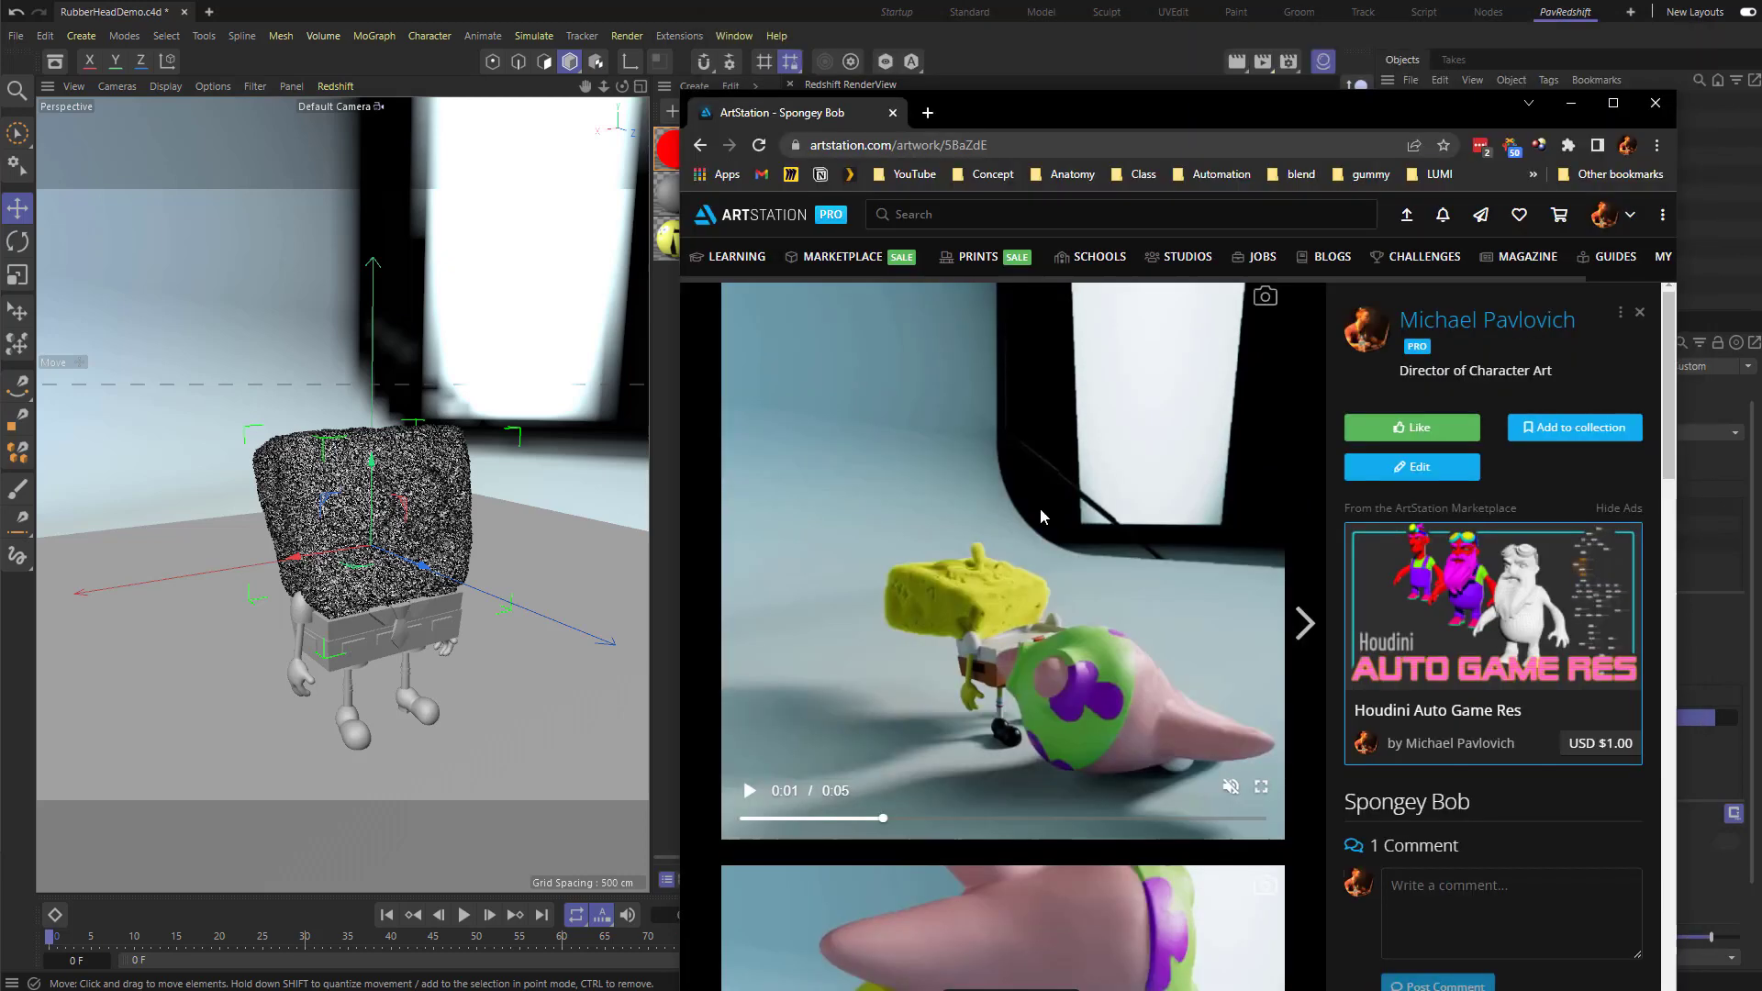
Step: Add a second Displacer under the head's Subdivision Surface and place it between Head and the existing Displacer
click(1451, 286)
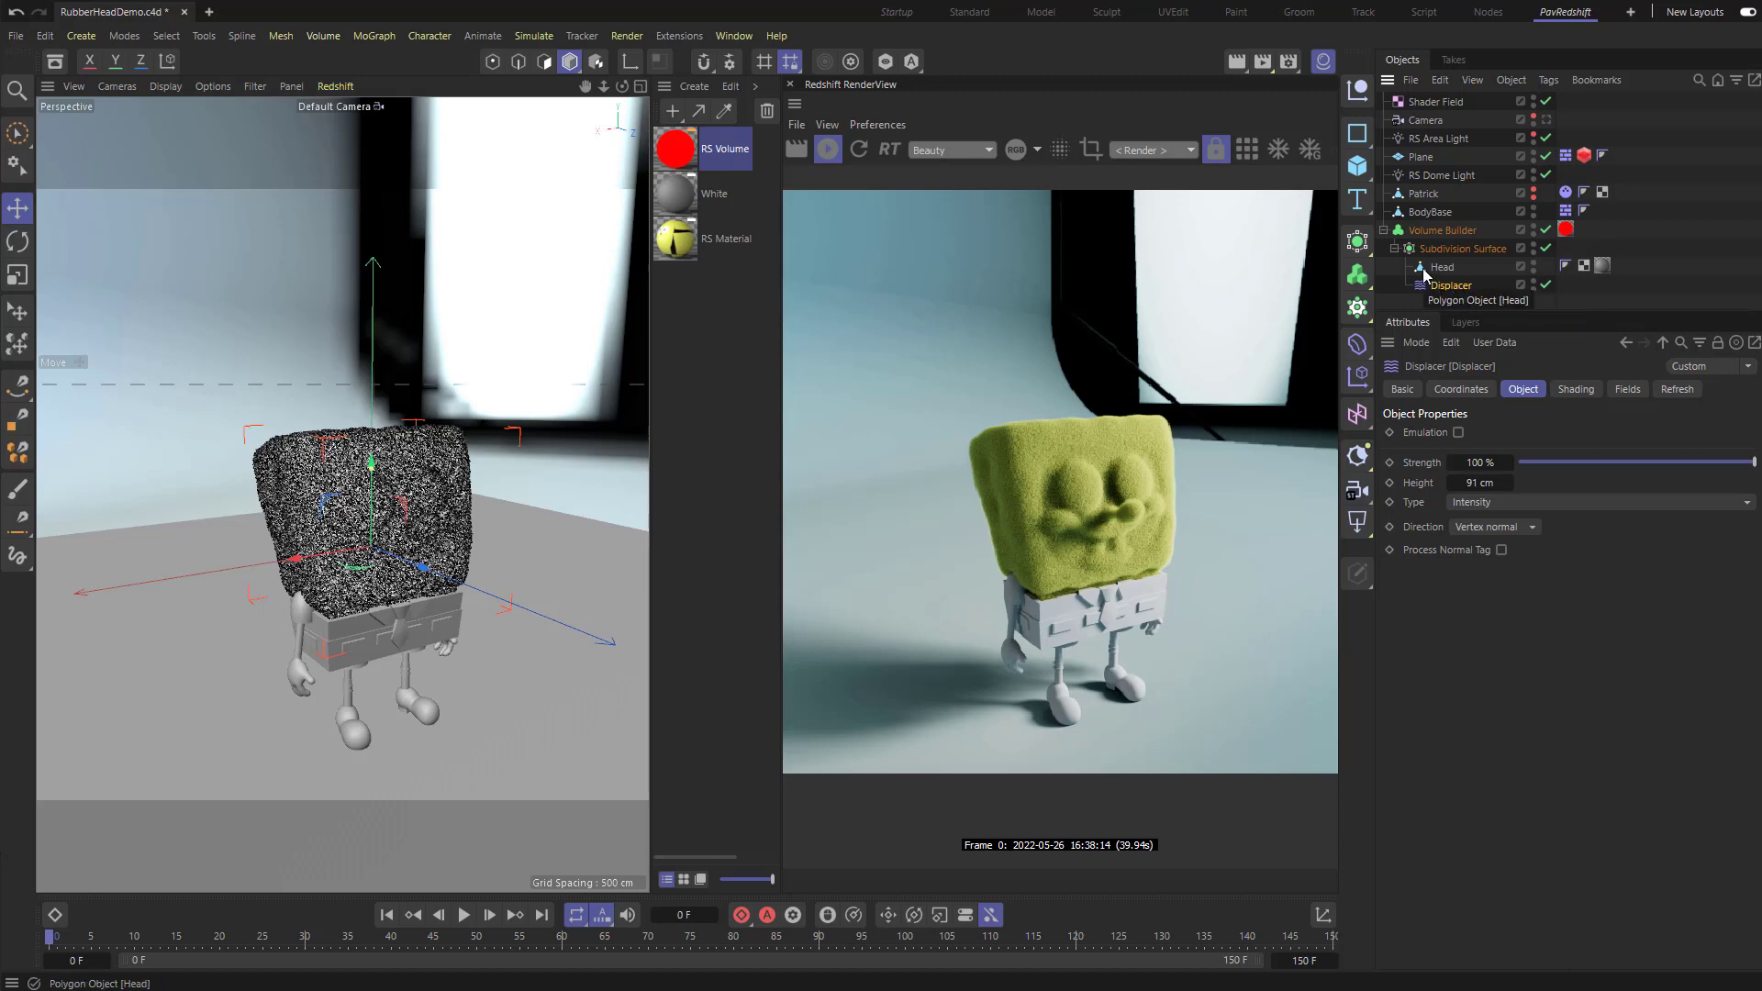
click(1448, 252)
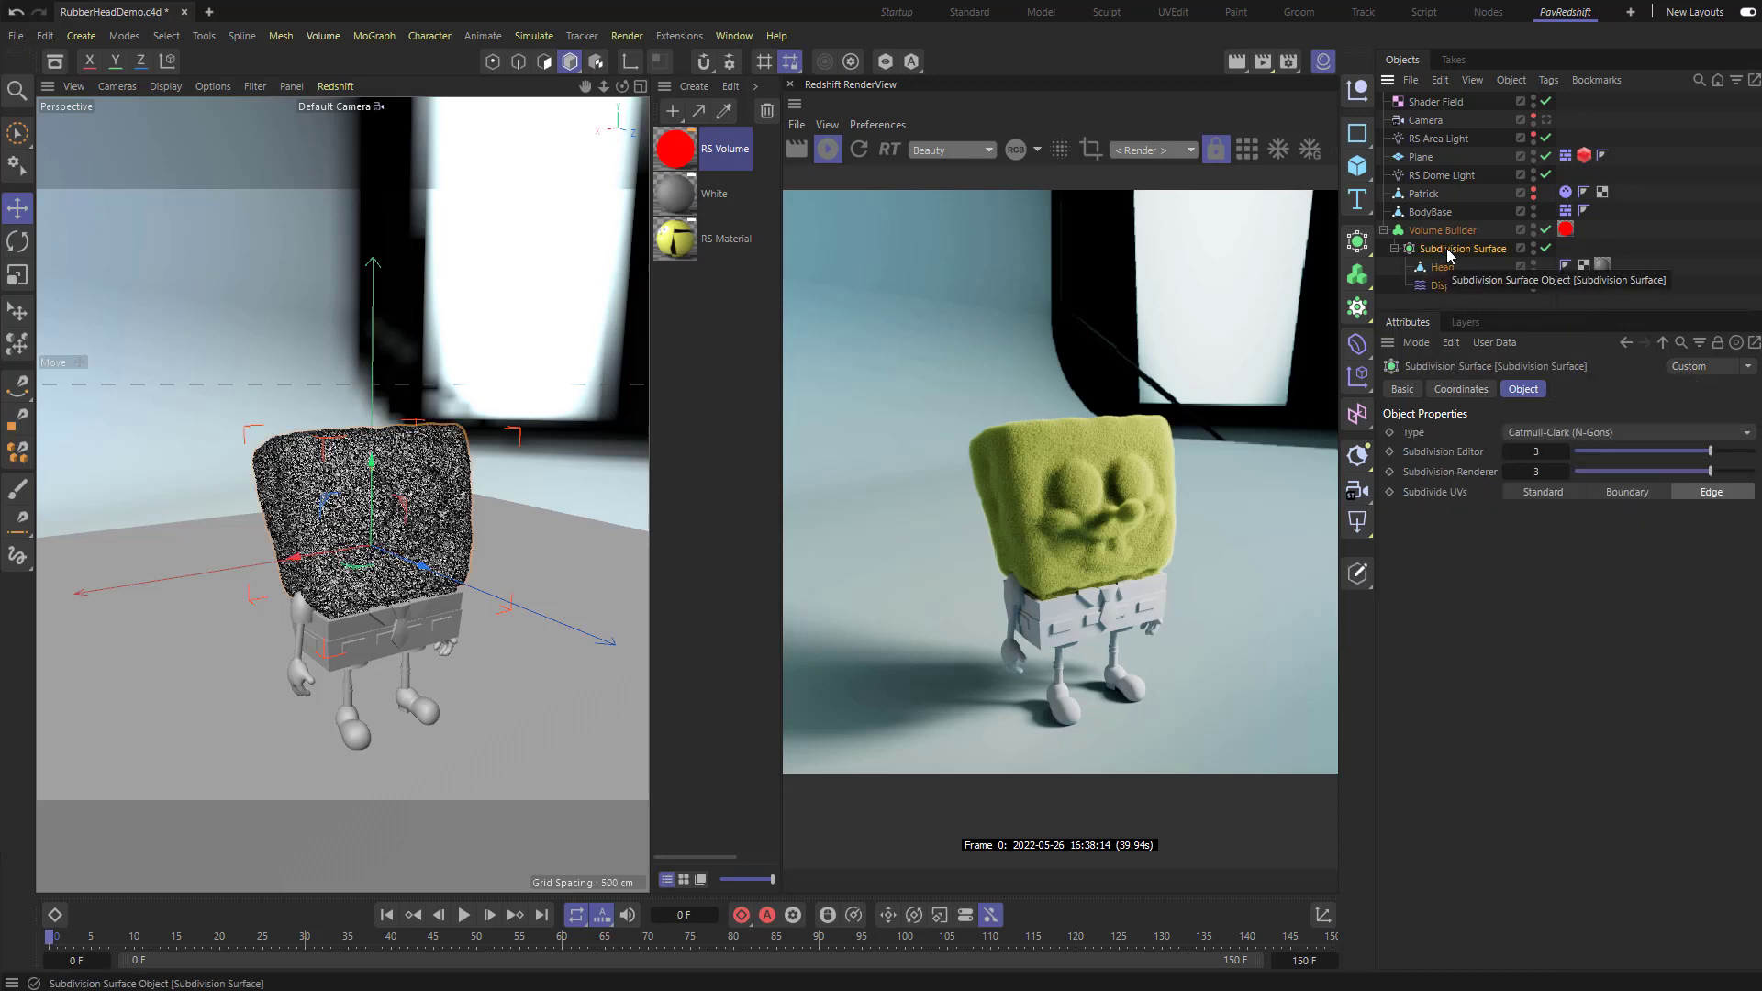
click(1363, 345)
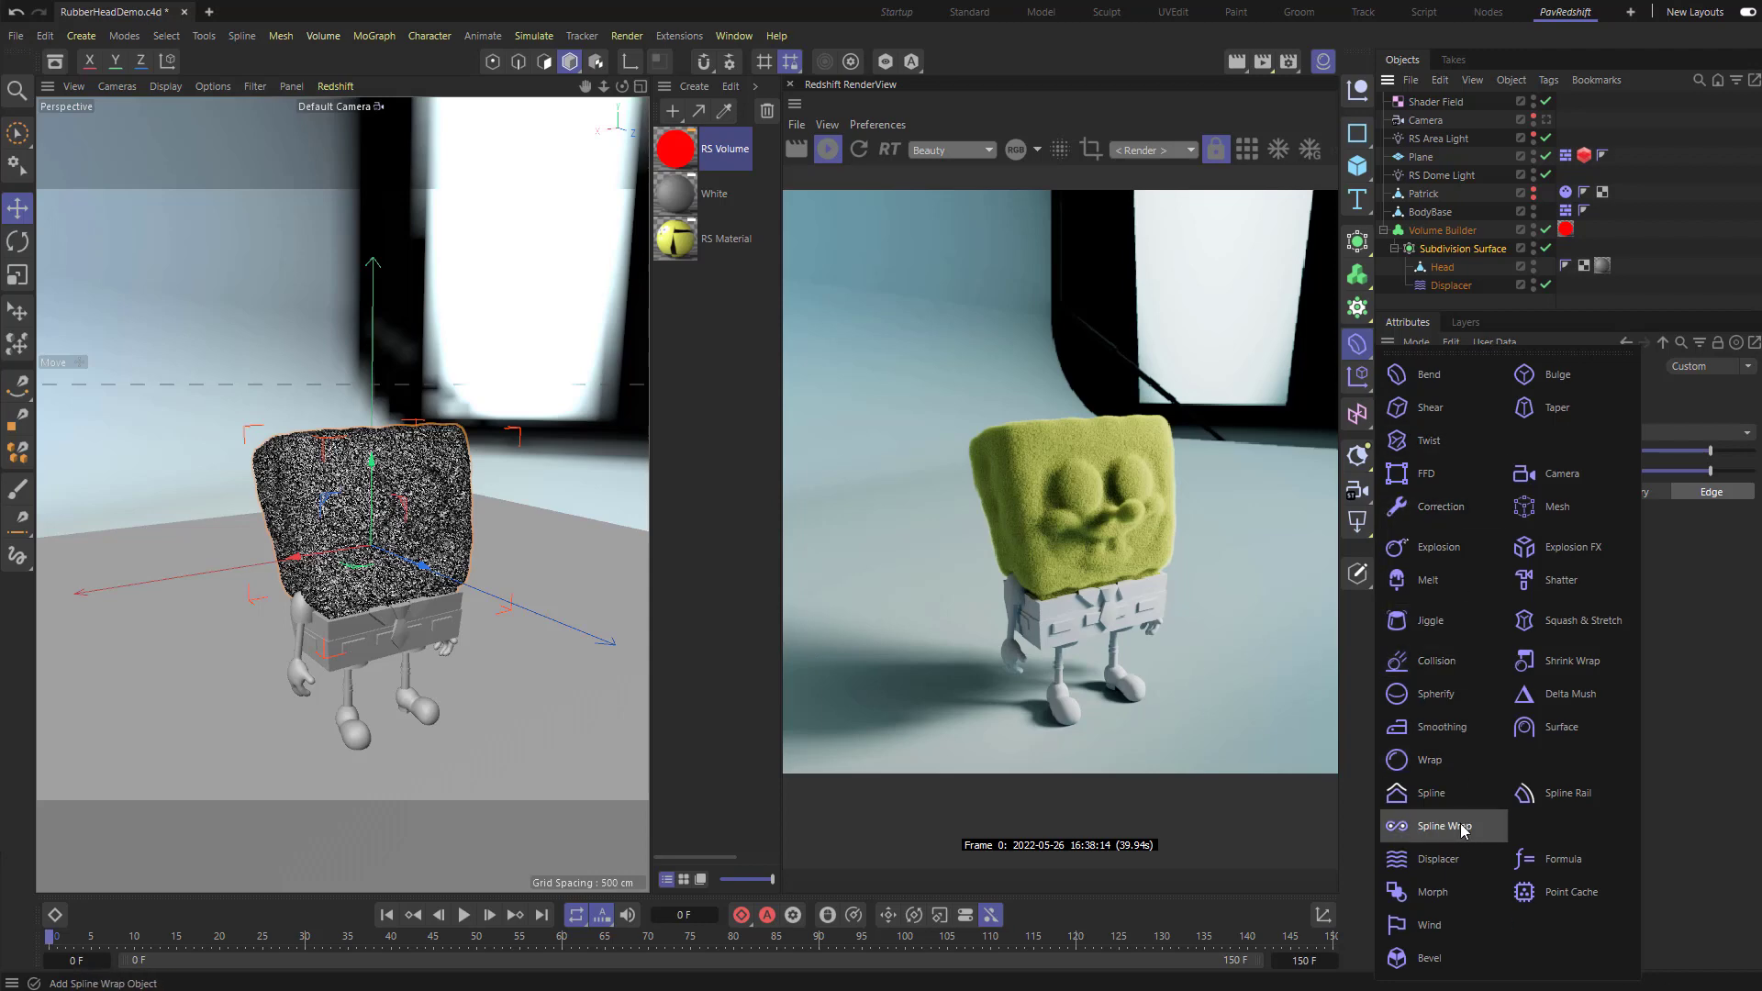
click(1447, 862)
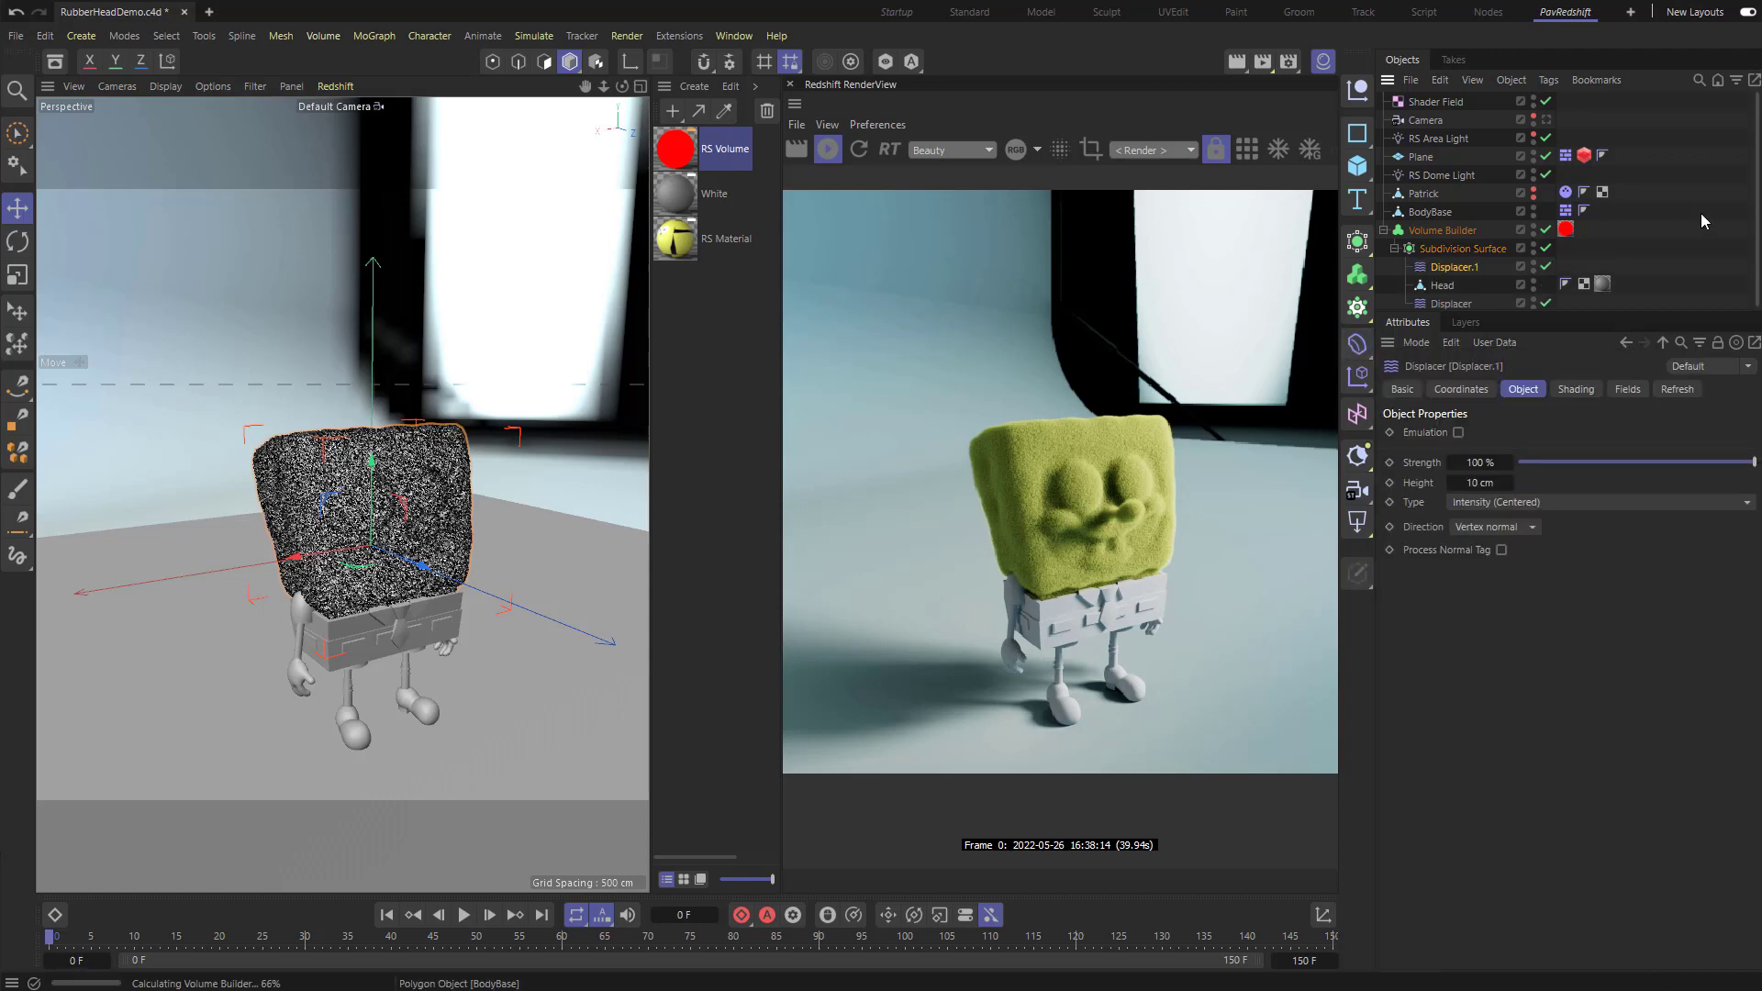
drag(1461, 282, 1478, 296)
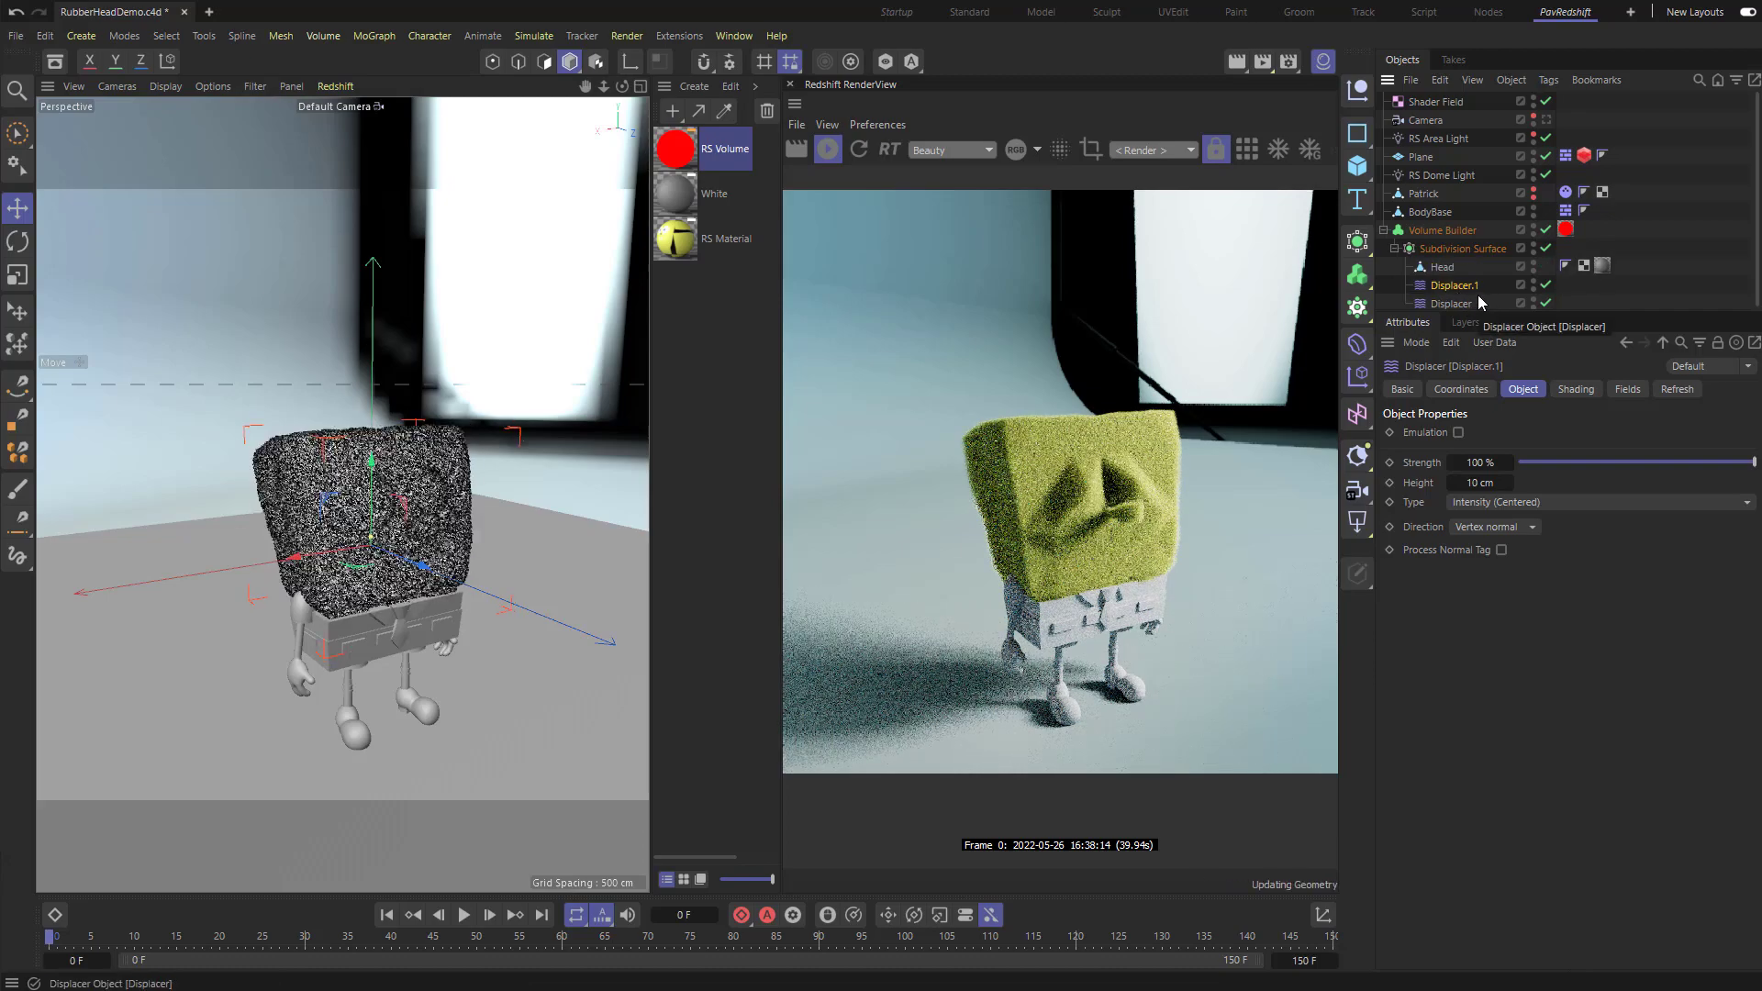
Step: Check the original Displacer's texture shading and load a Noise shader into the new Displacer
scroll(482, 493, up, 3)
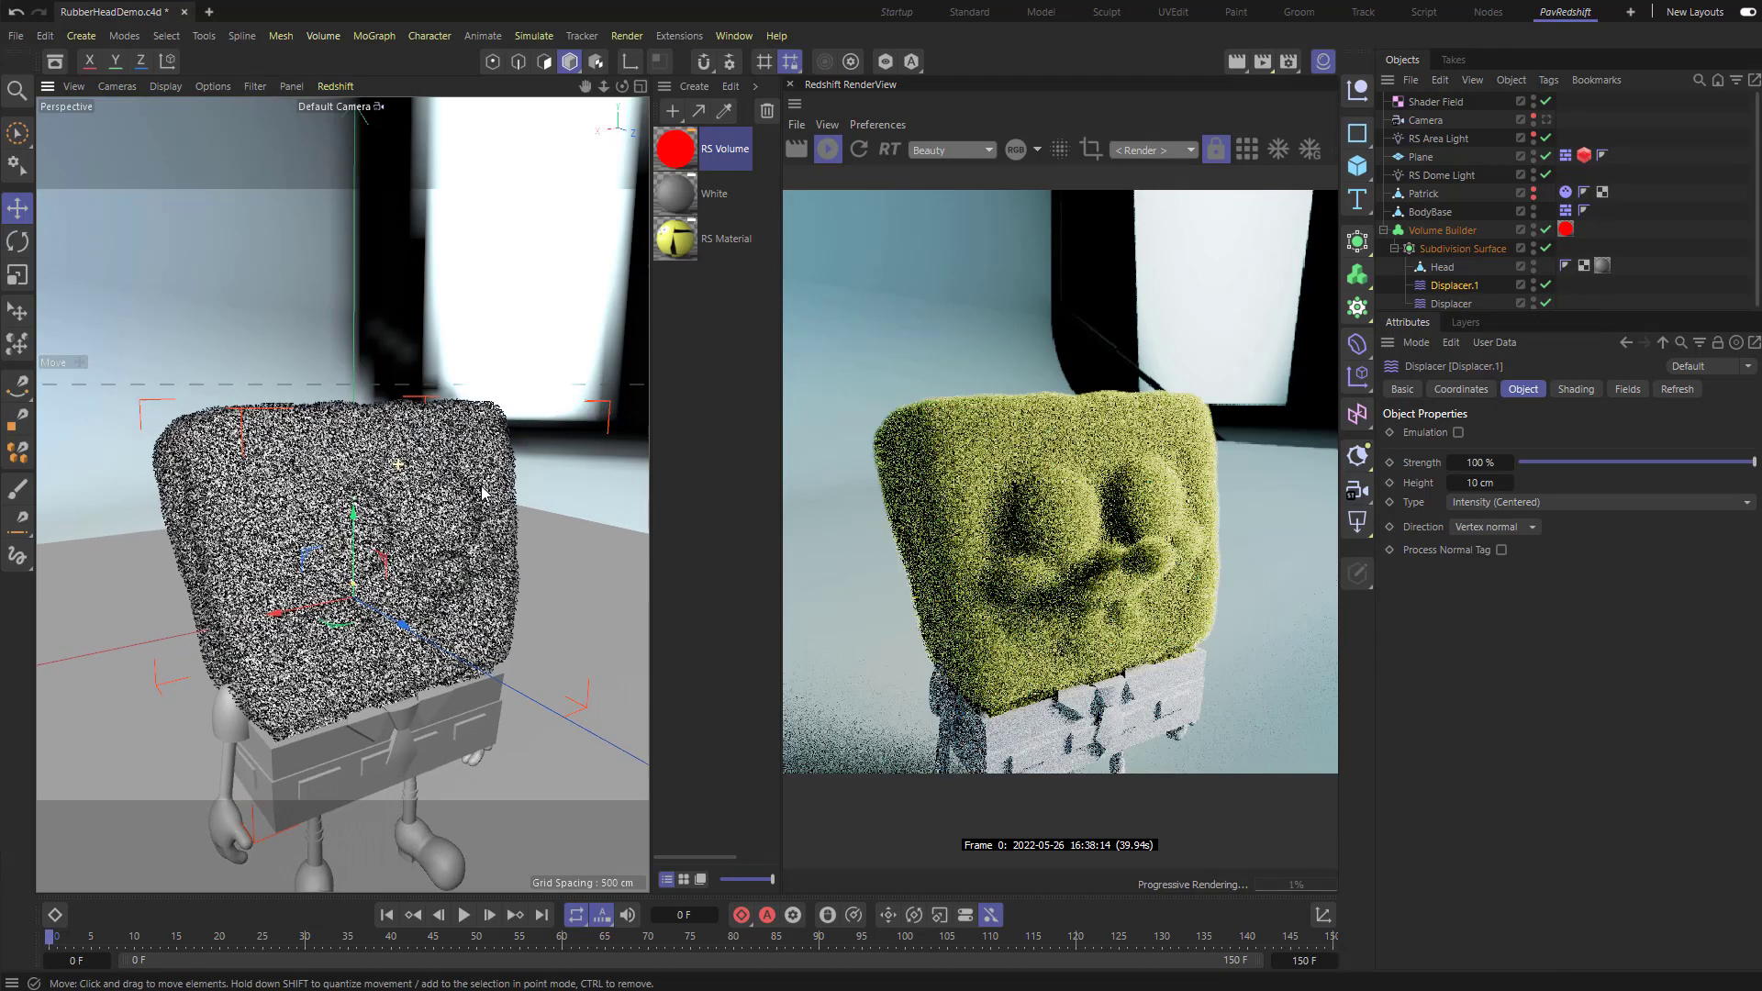
scroll(482, 493, up, 2)
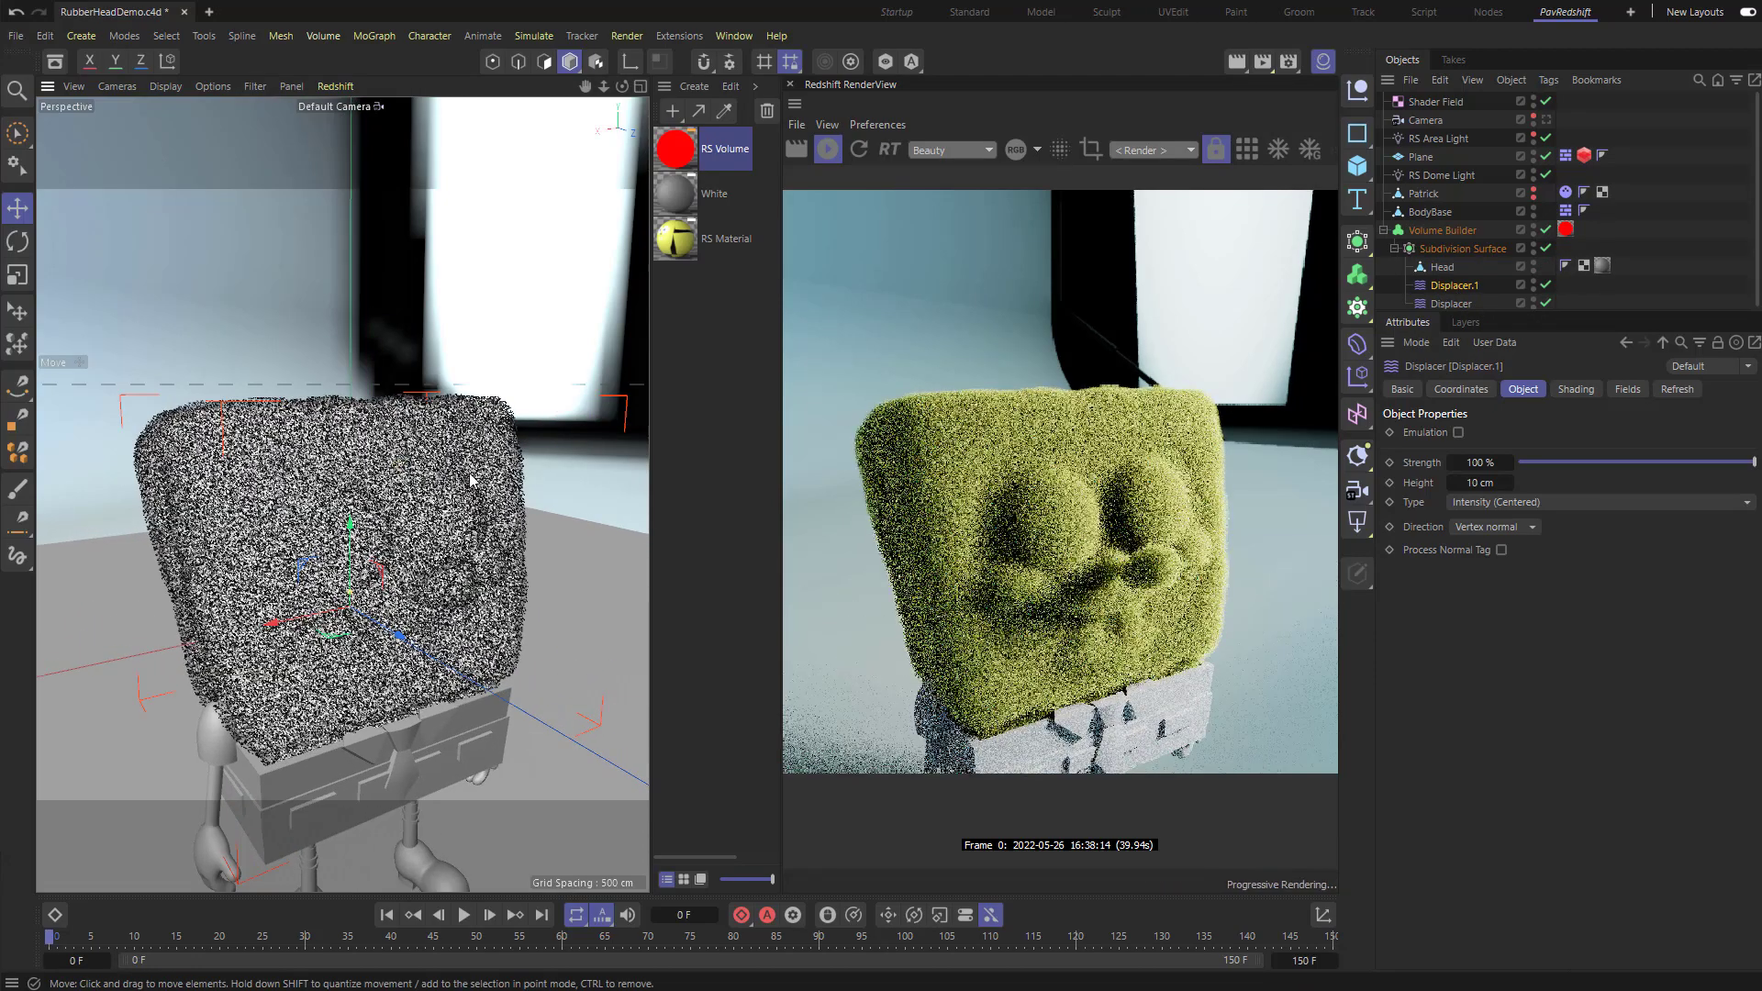
click(1451, 303)
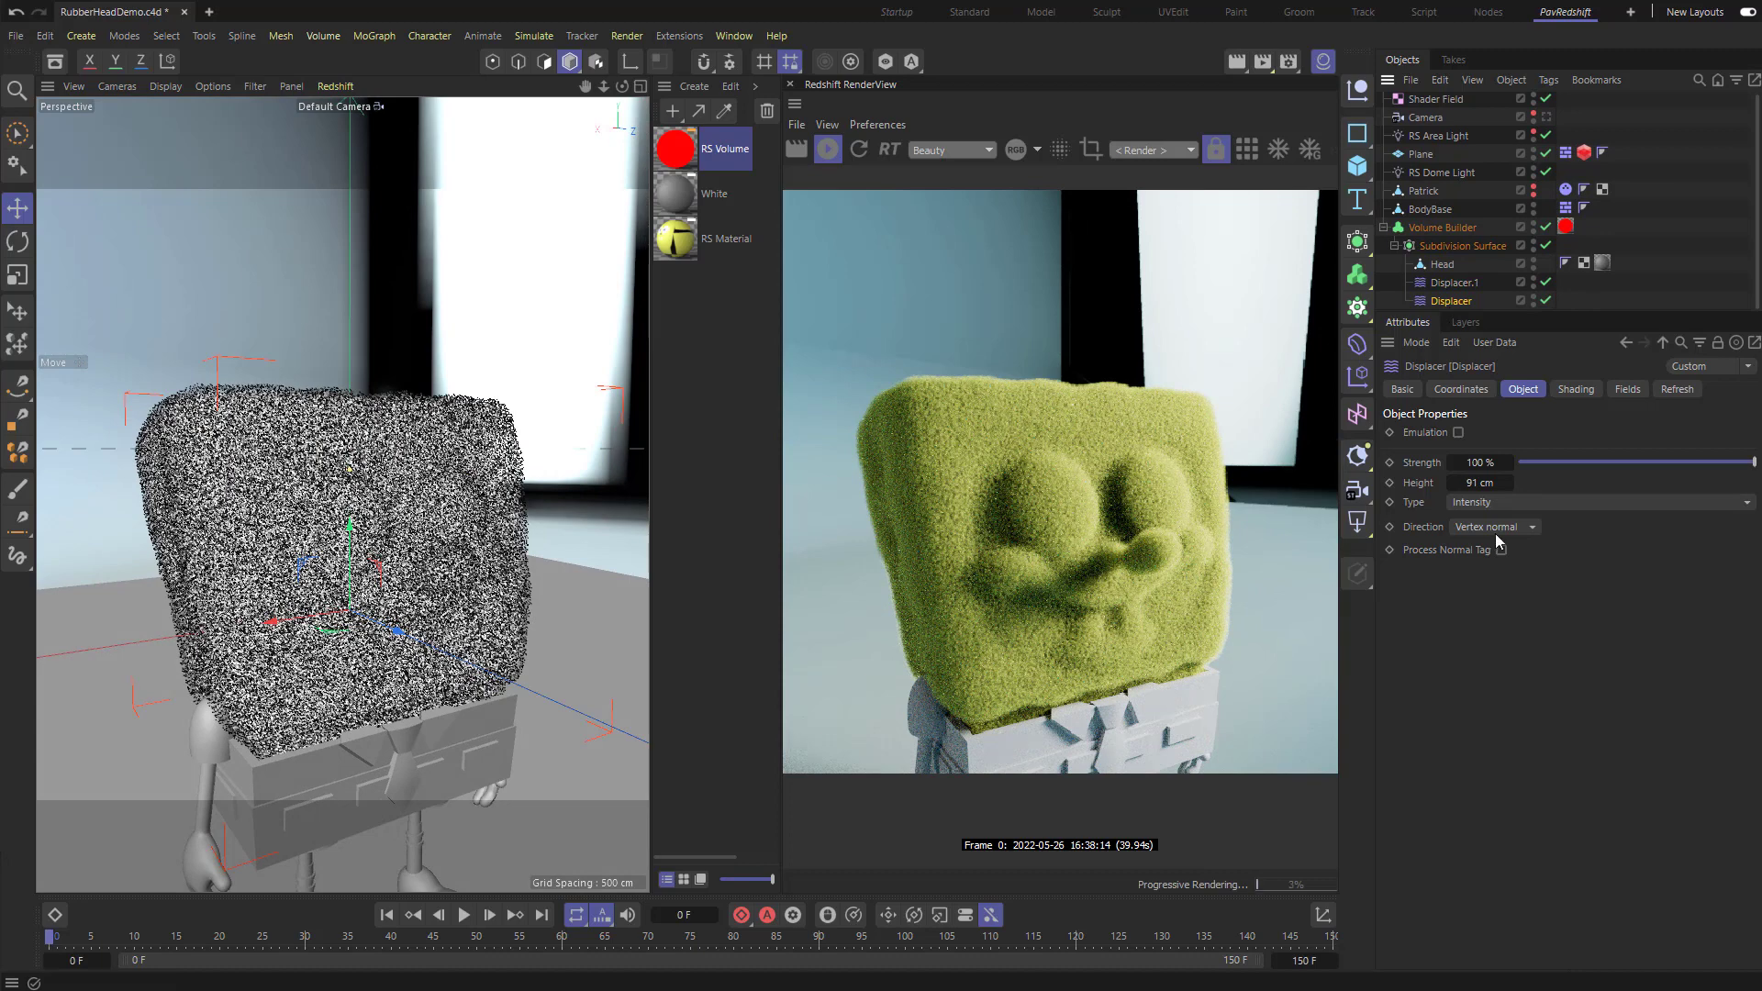
click(1576, 390)
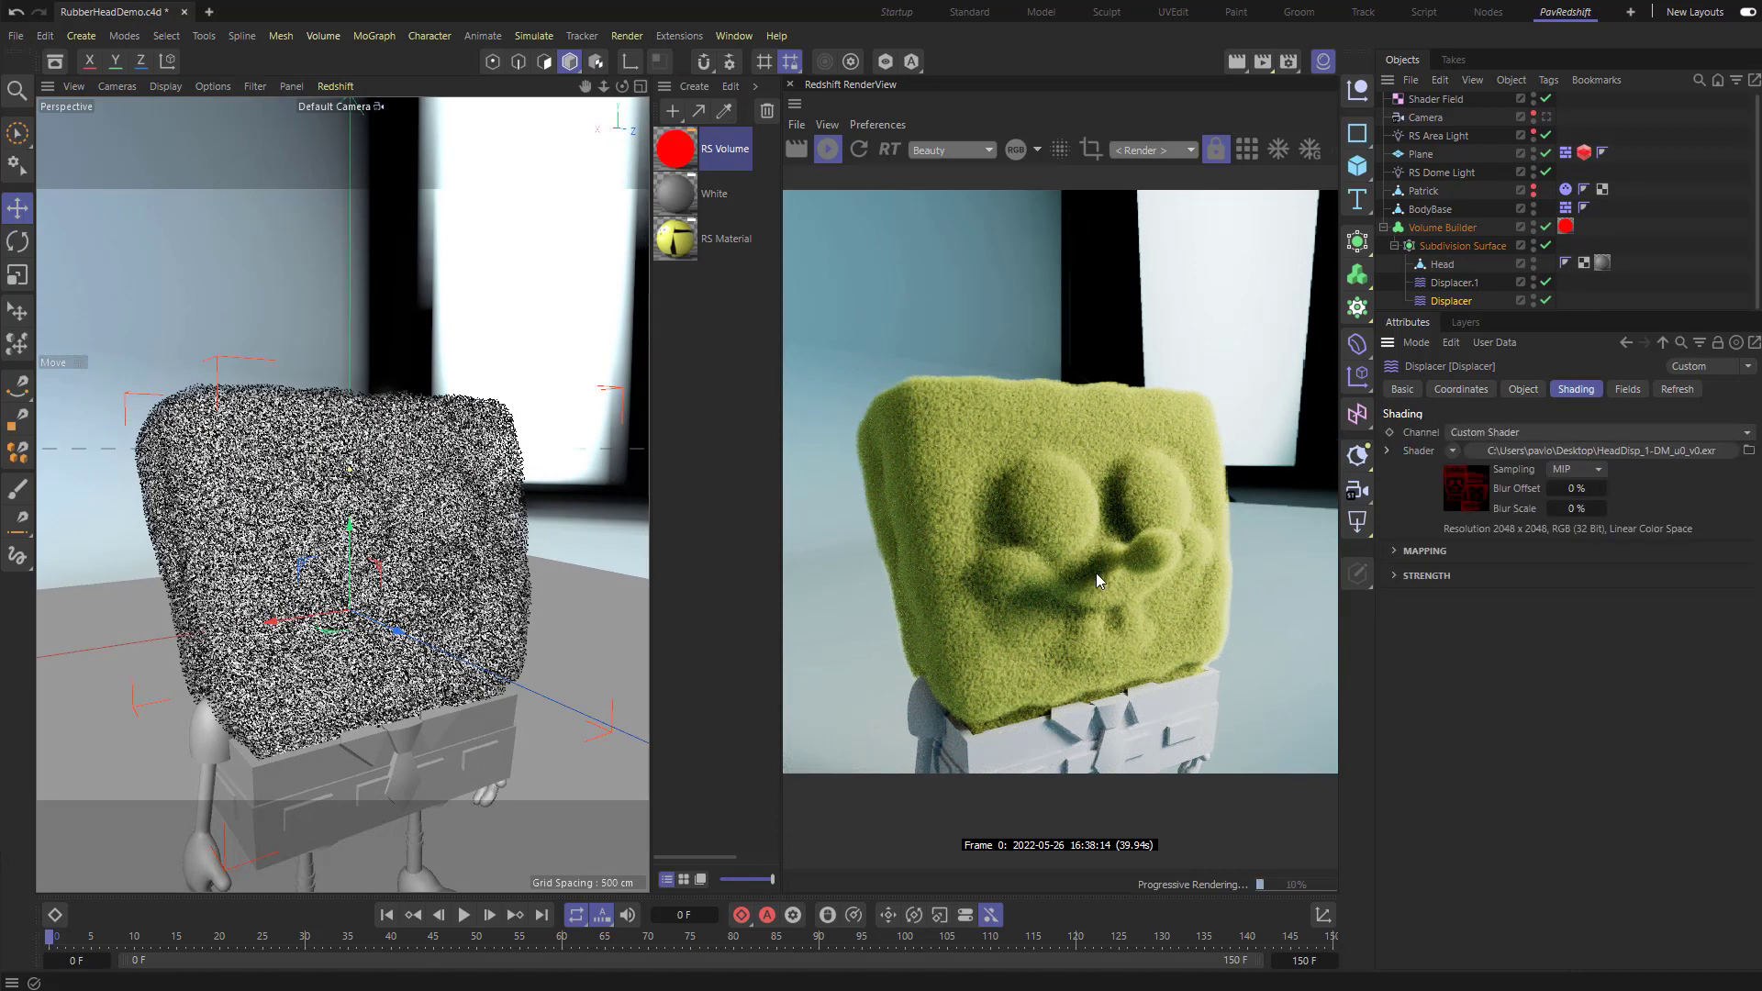
click(1455, 283)
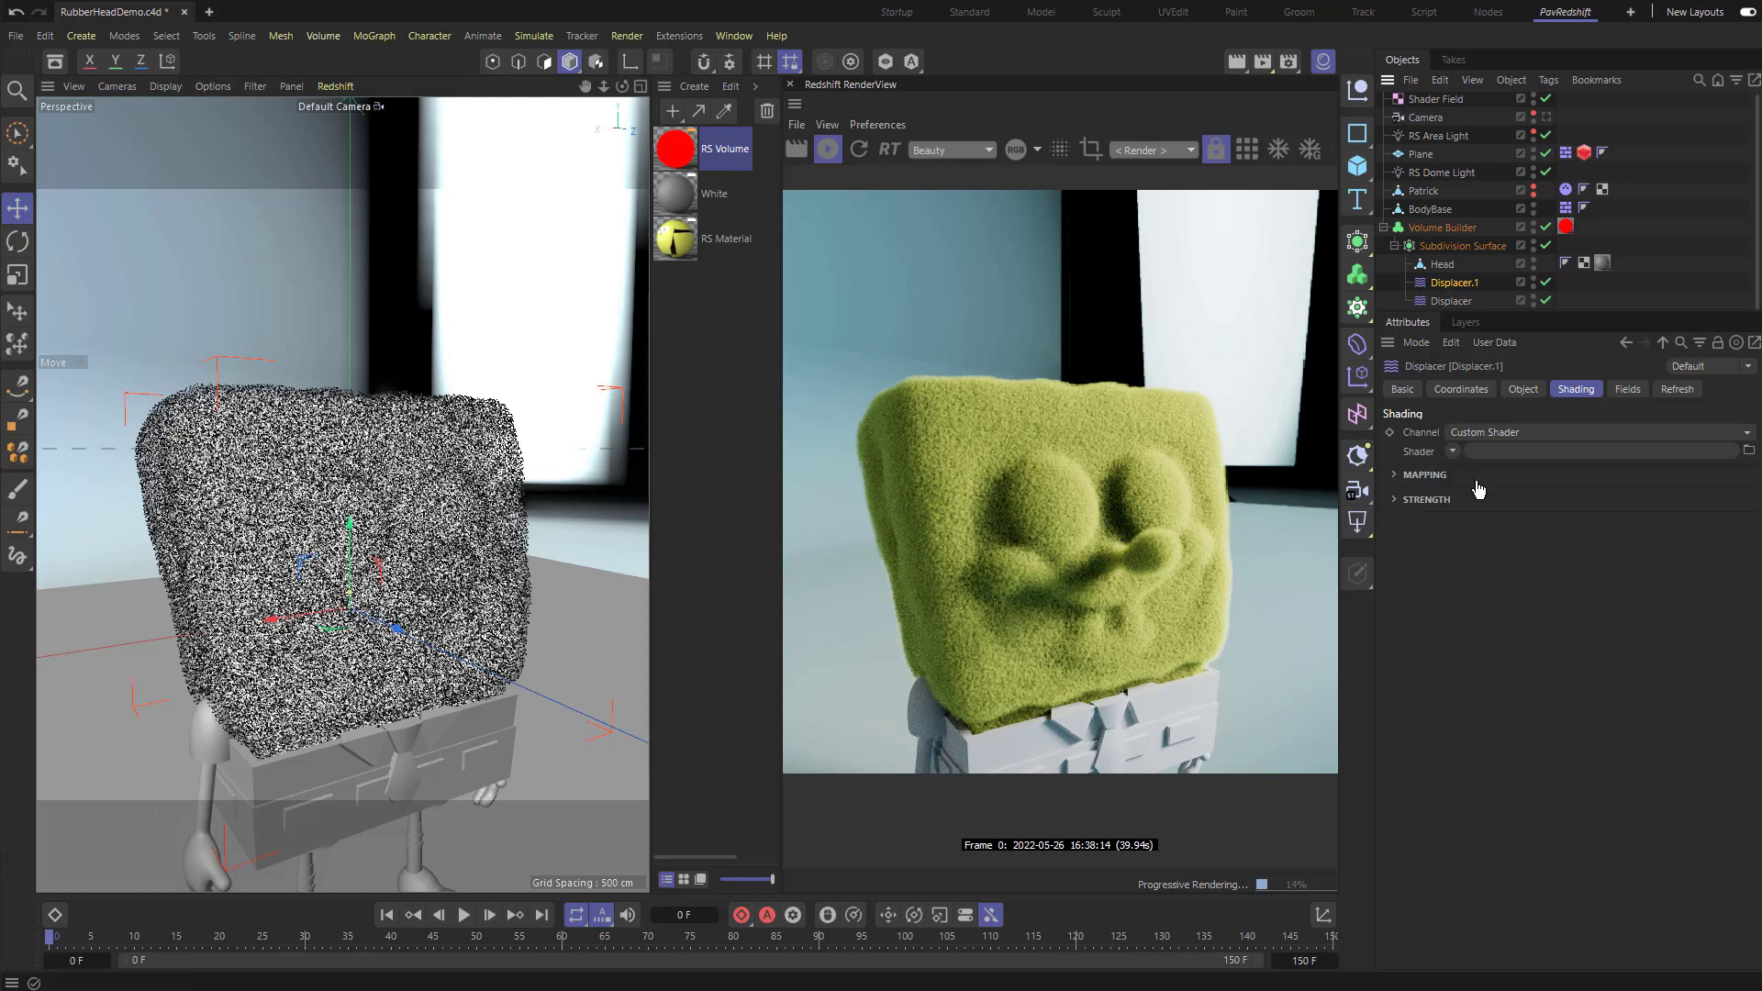
click(1453, 451)
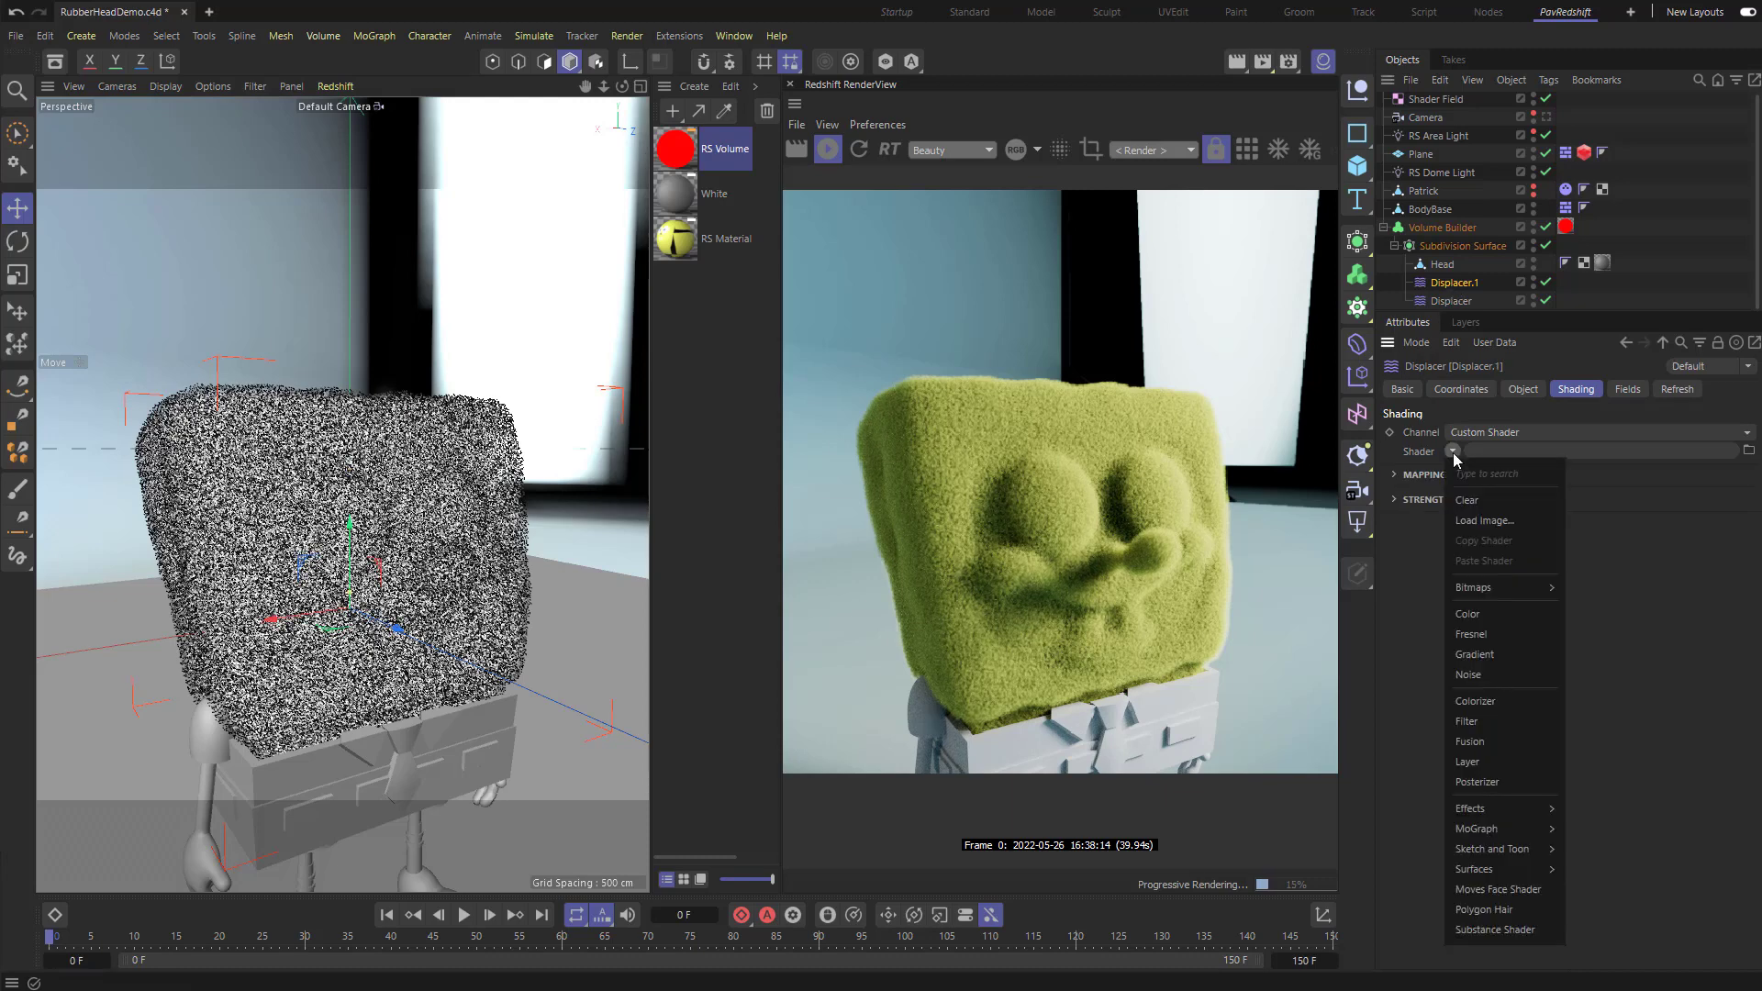
click(1465, 292)
click(1523, 390)
click(1563, 389)
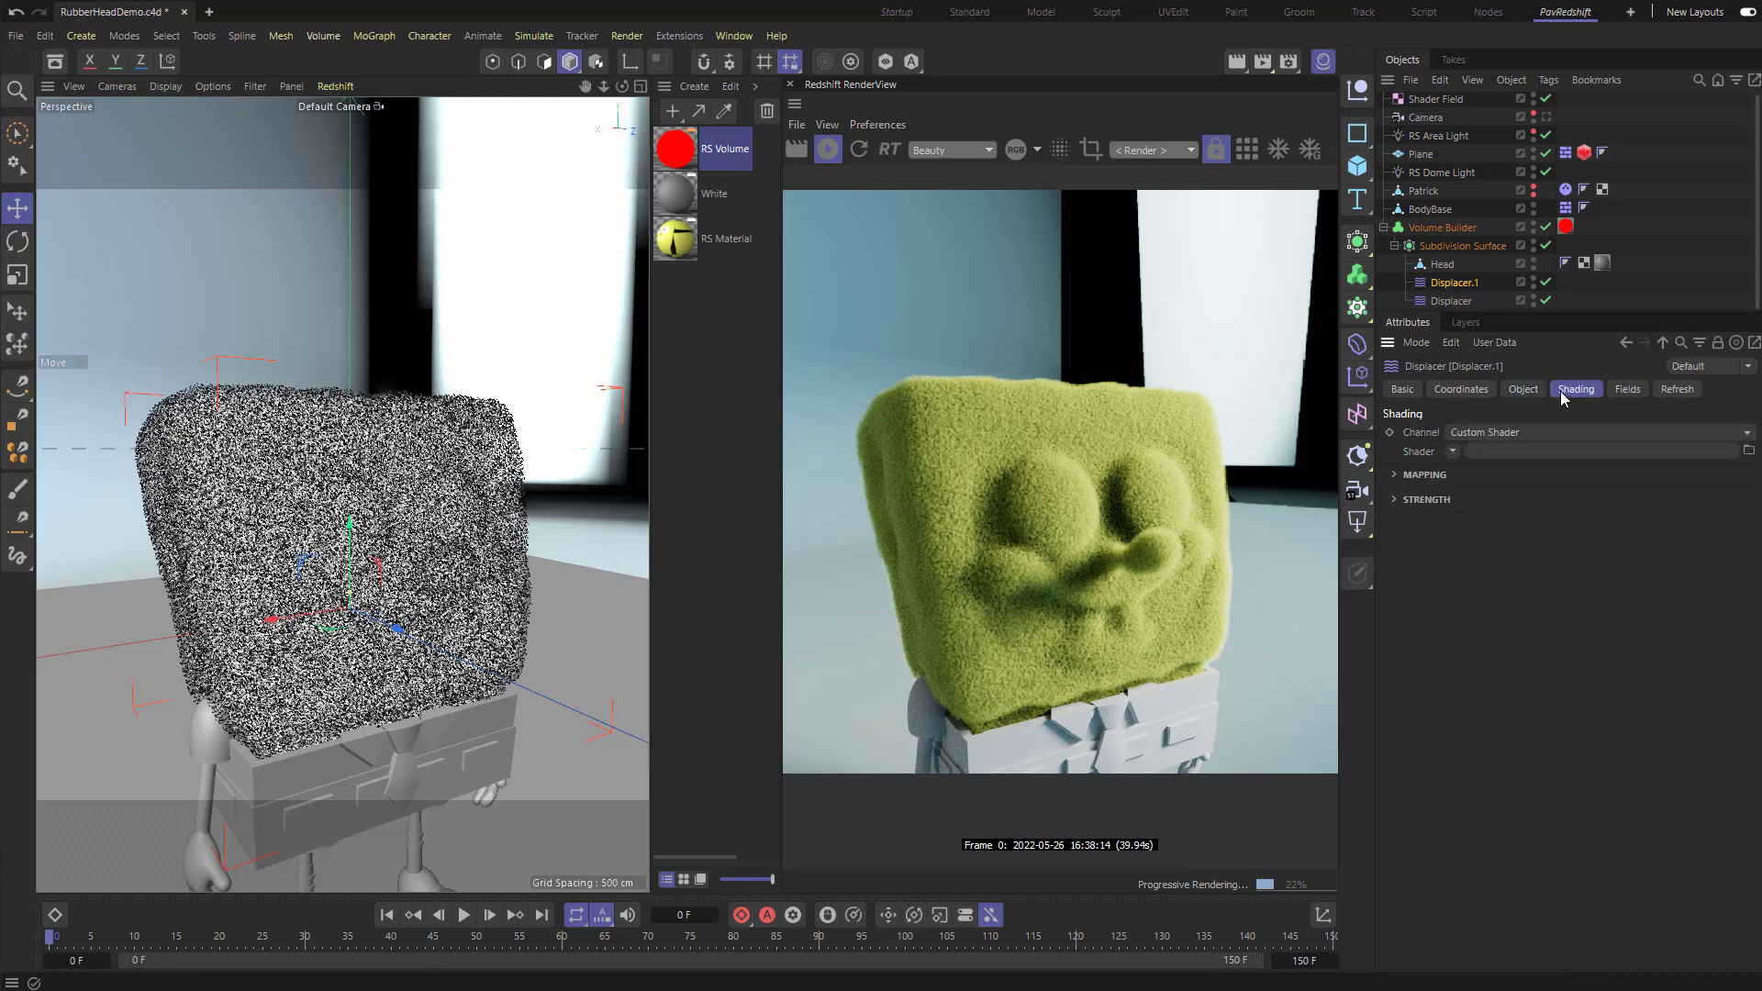
click(1453, 451)
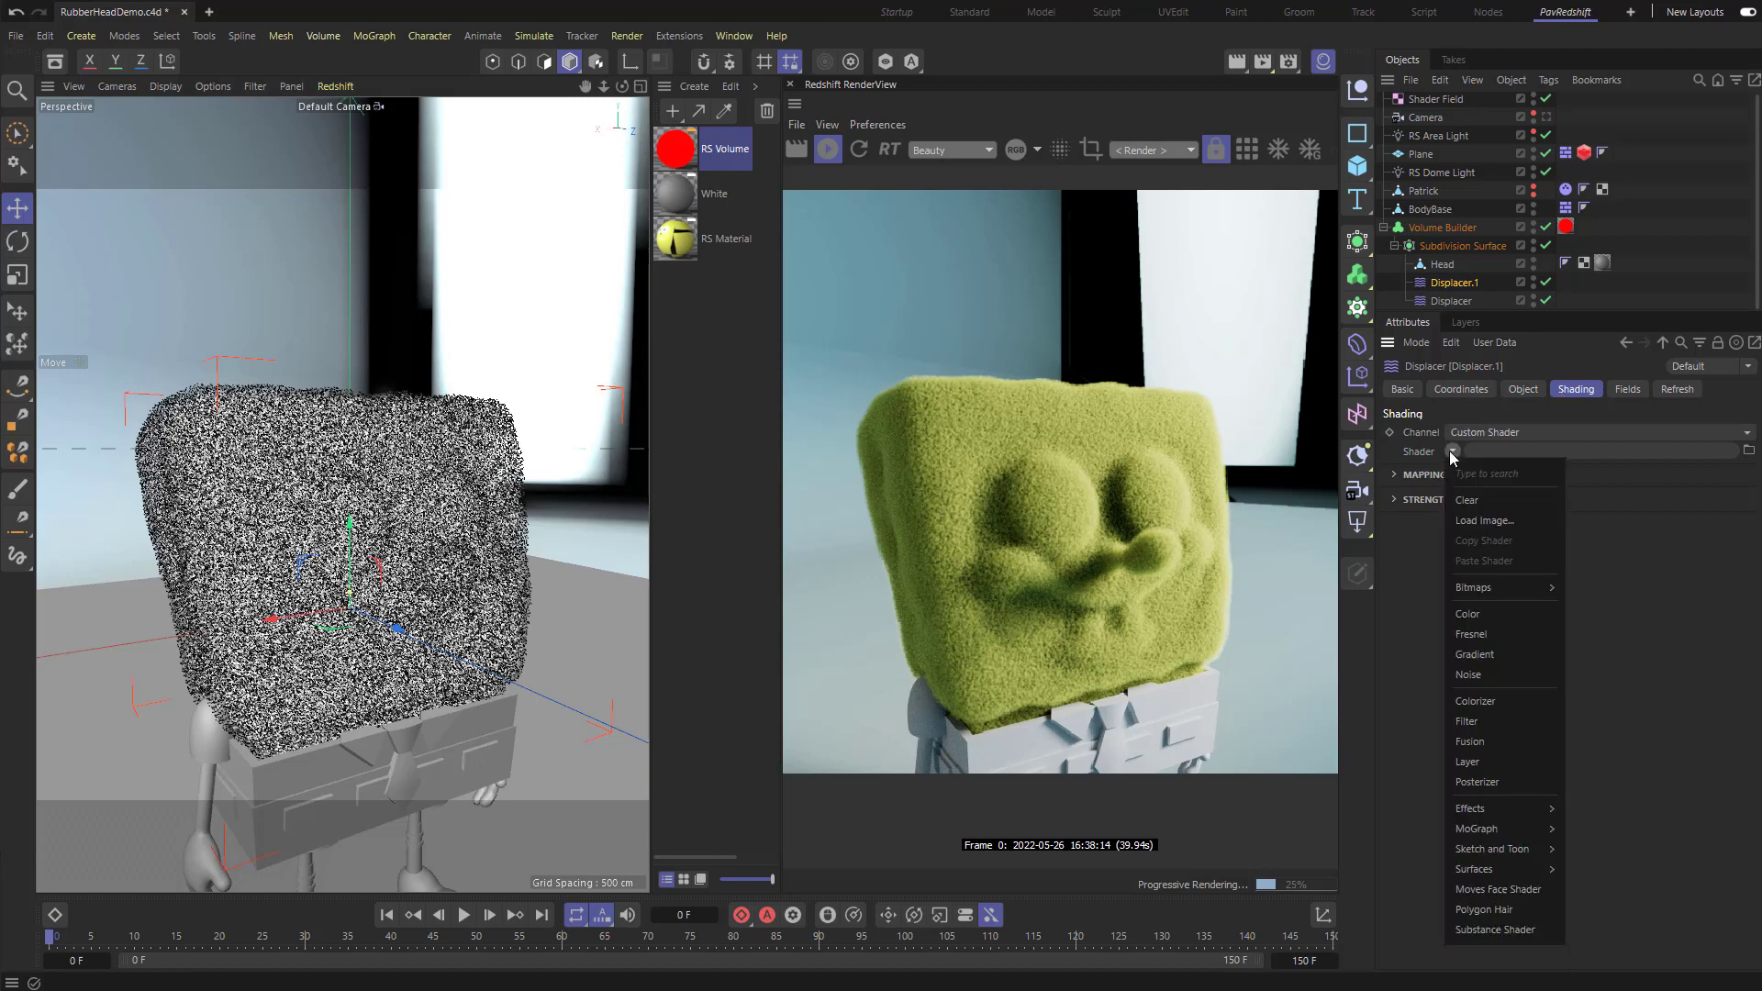
click(1469, 675)
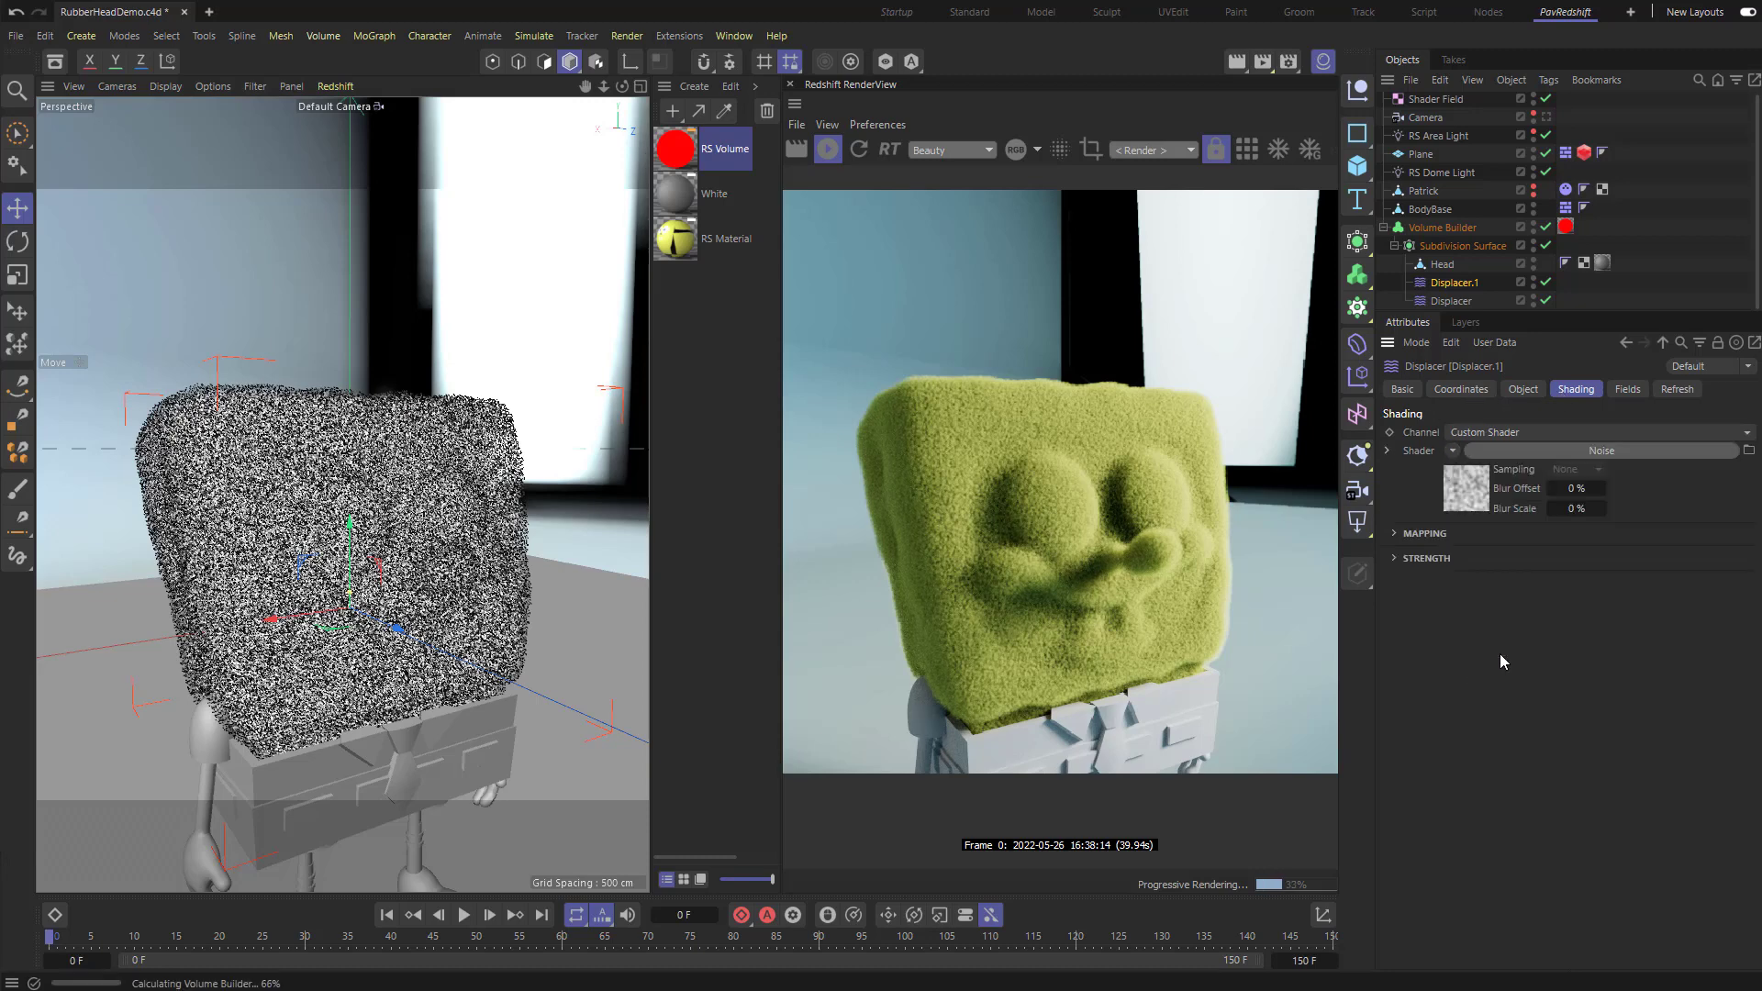
Step: Change the noise type of the new Displacer's shader to Hama
click(1473, 500)
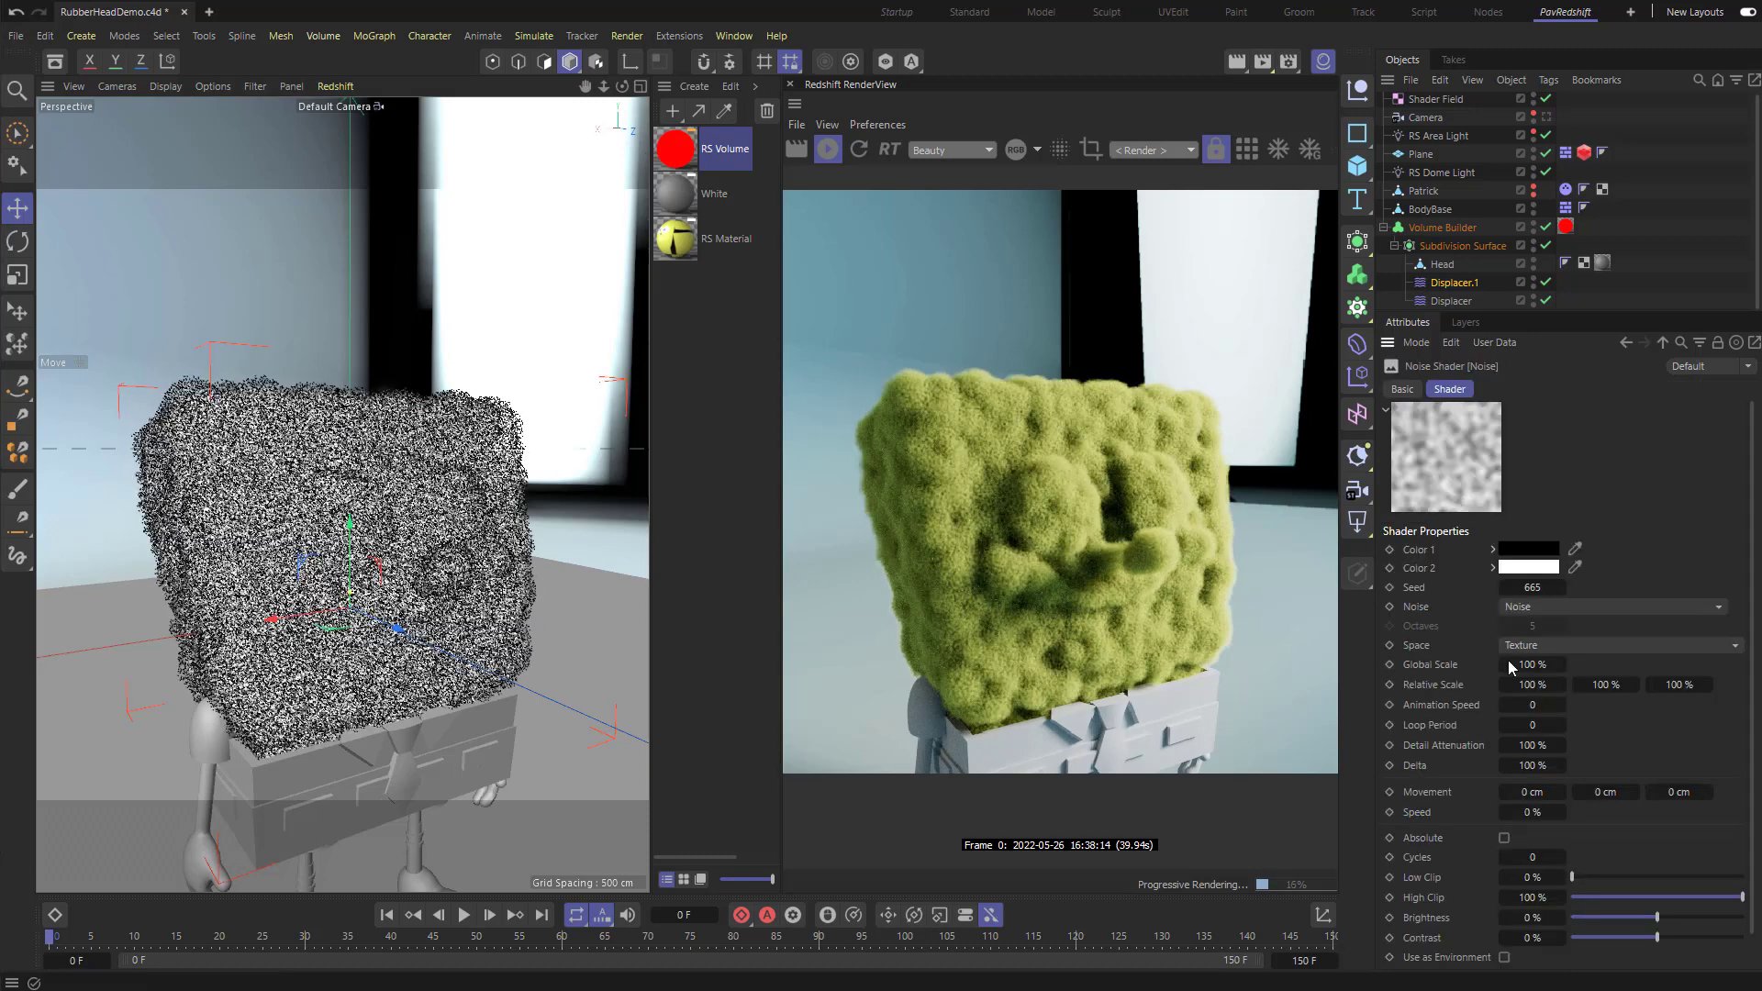
click(1544, 607)
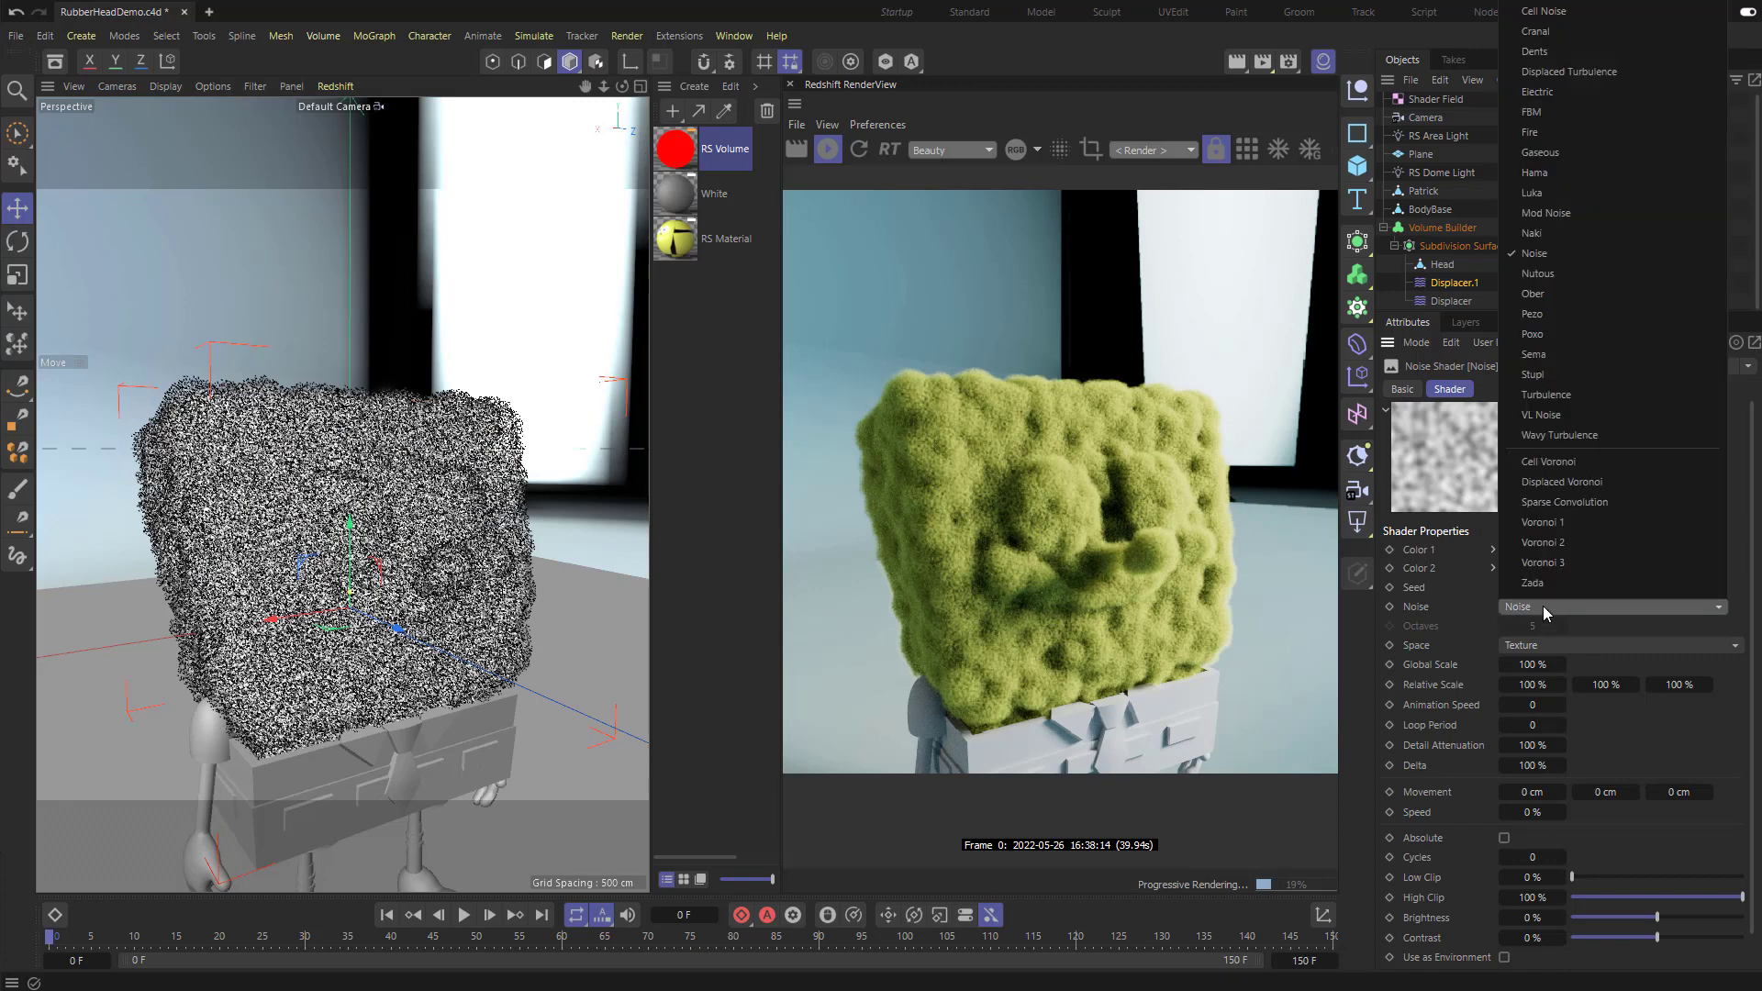
click(1549, 173)
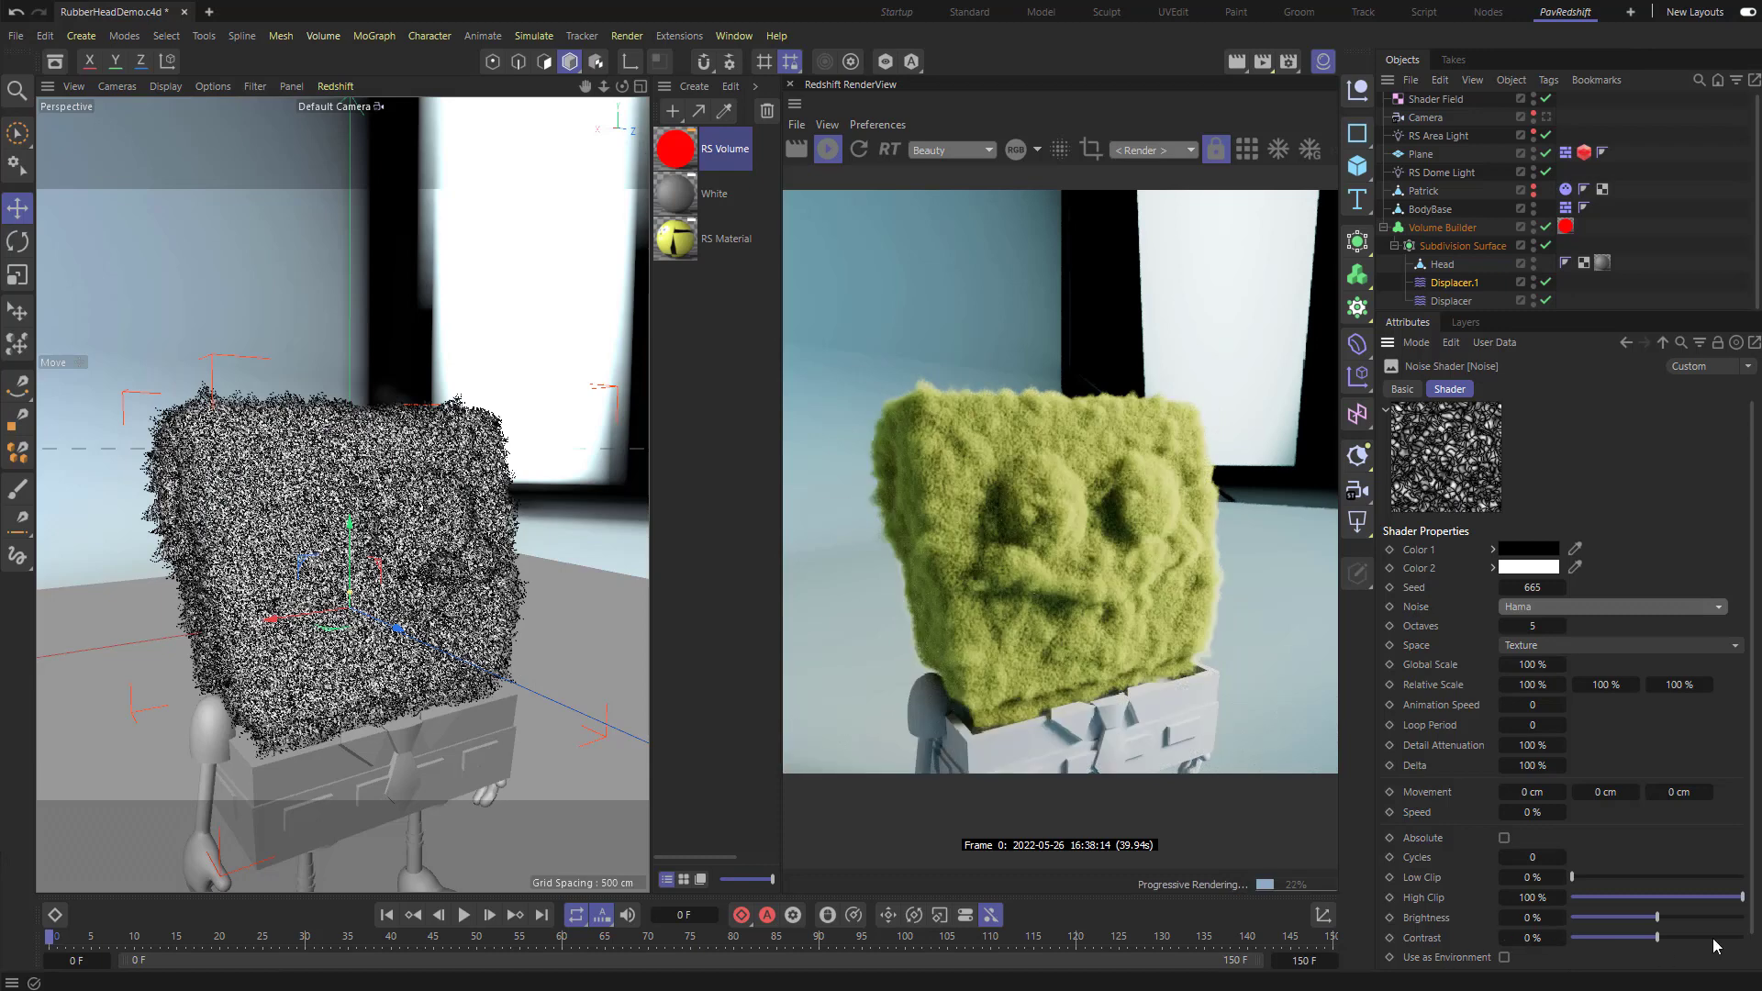
Step: Raise the noise contrast of Displacer.1's shader to 65% and set the Displacer's height to -10 cm
click(1715, 936)
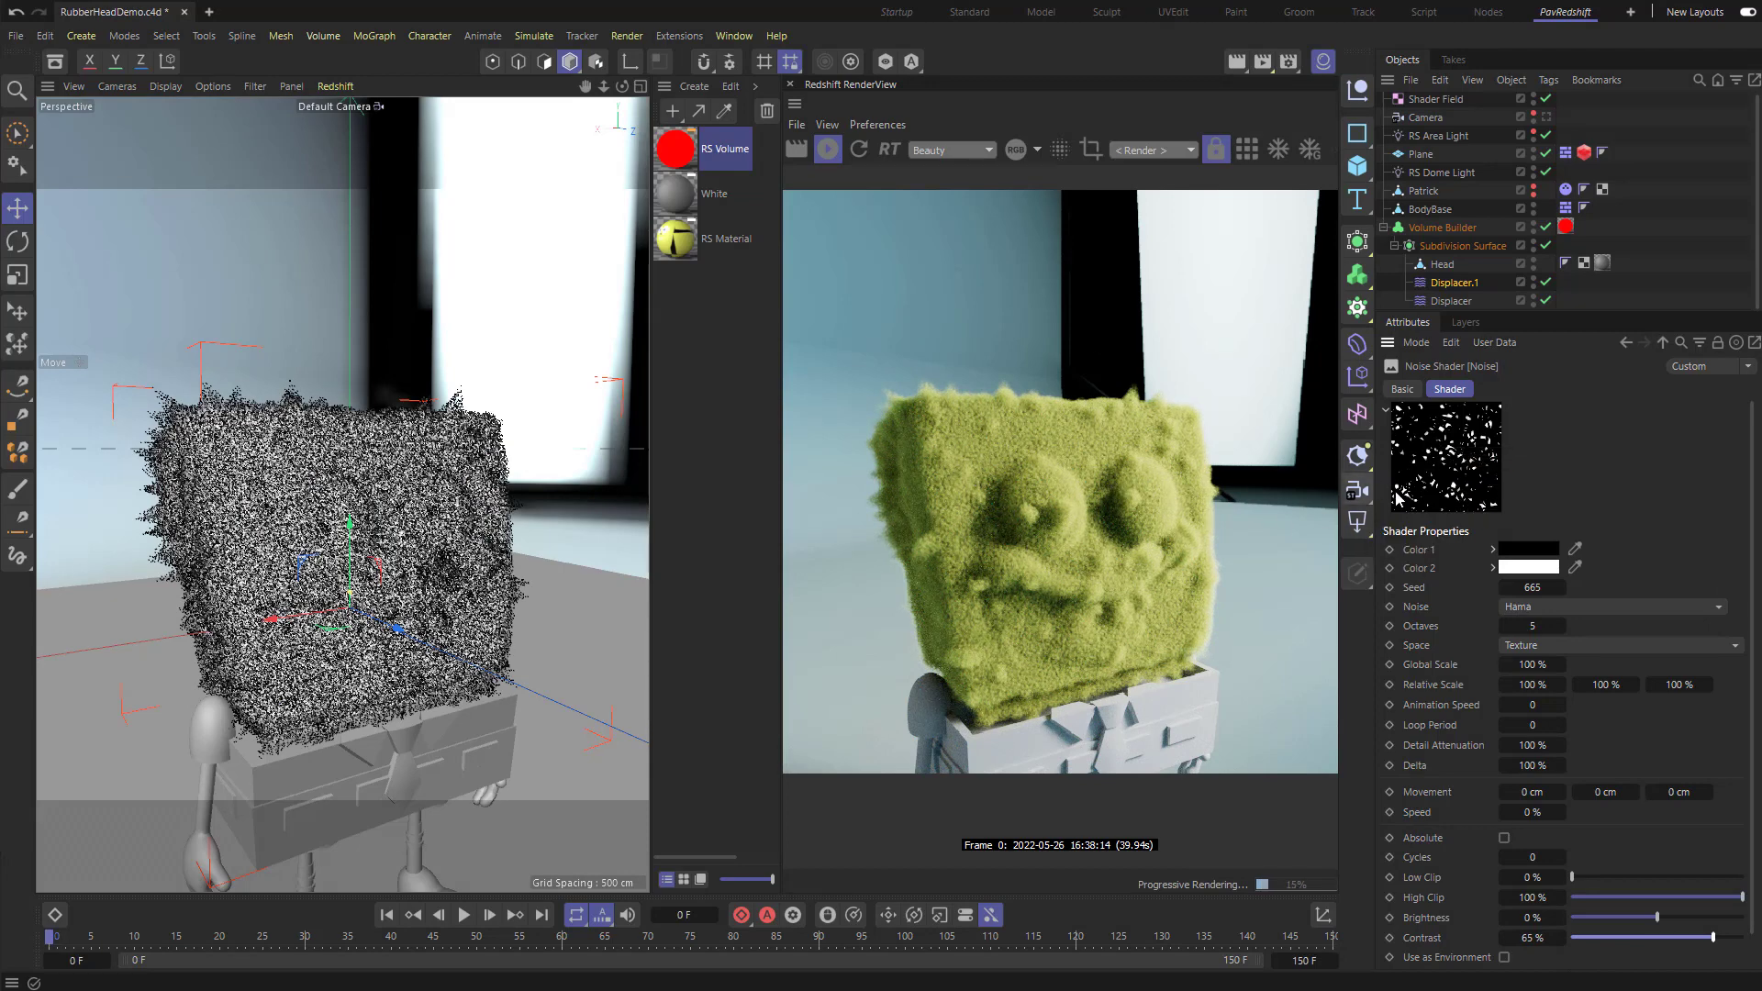
click(1661, 343)
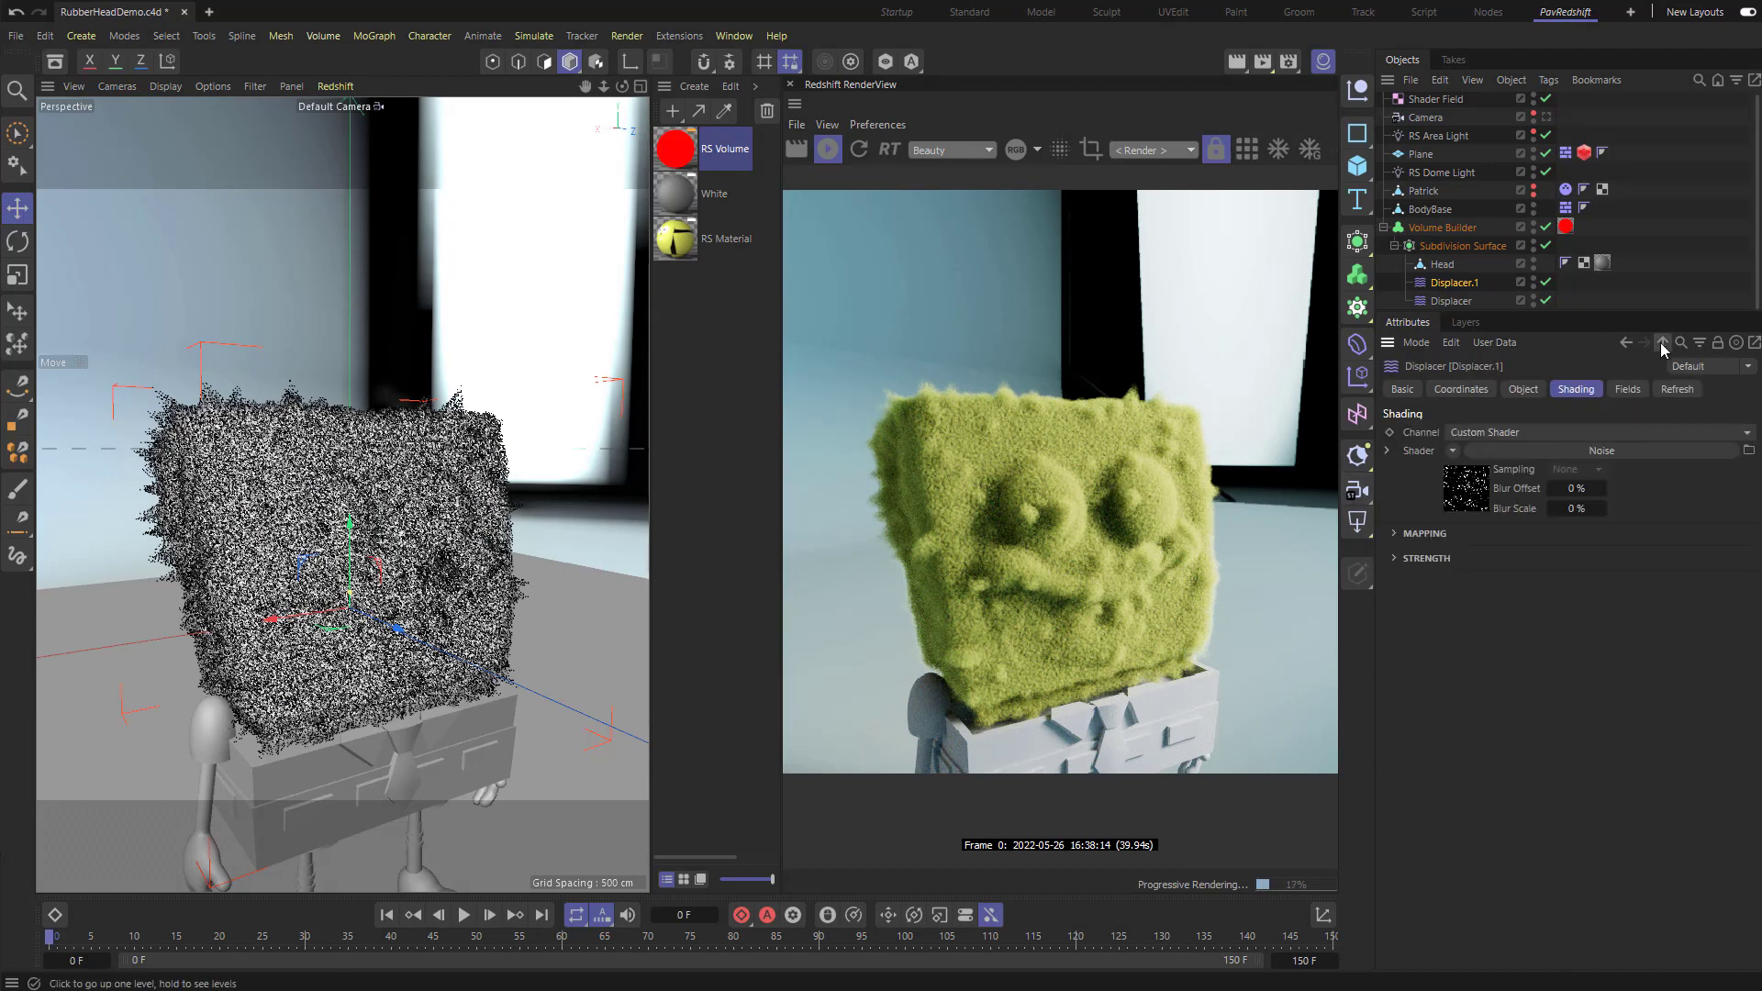
click(1524, 389)
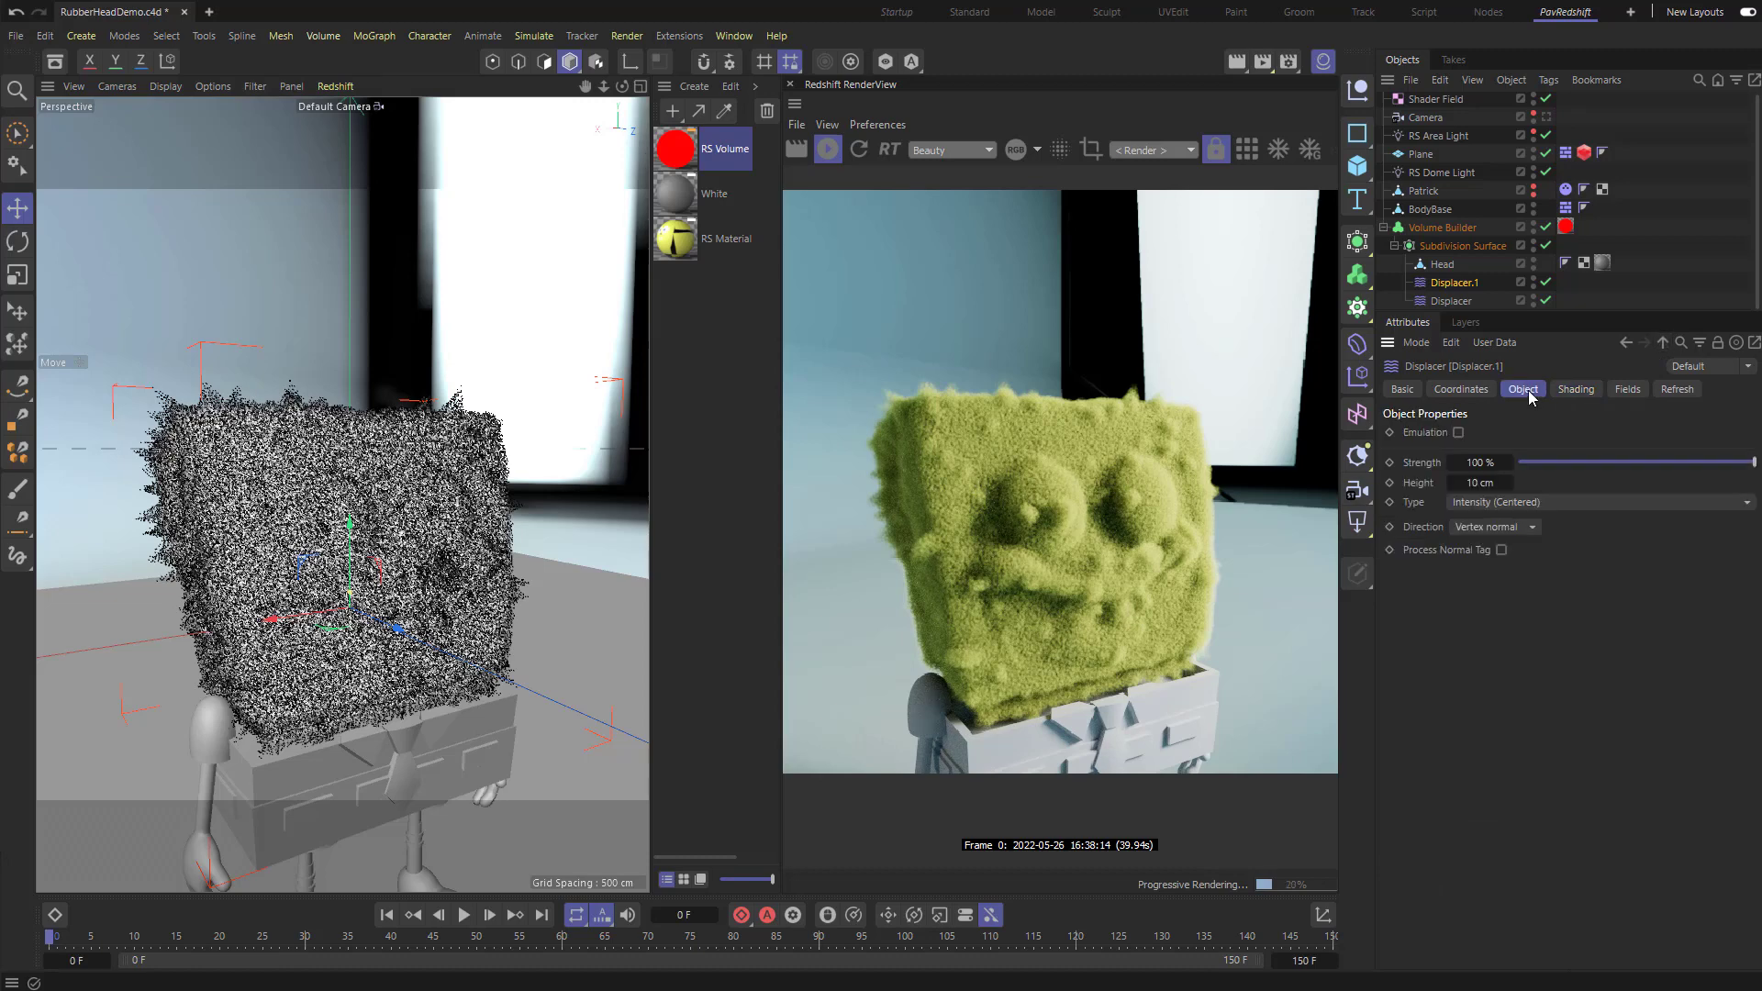
click(1505, 503)
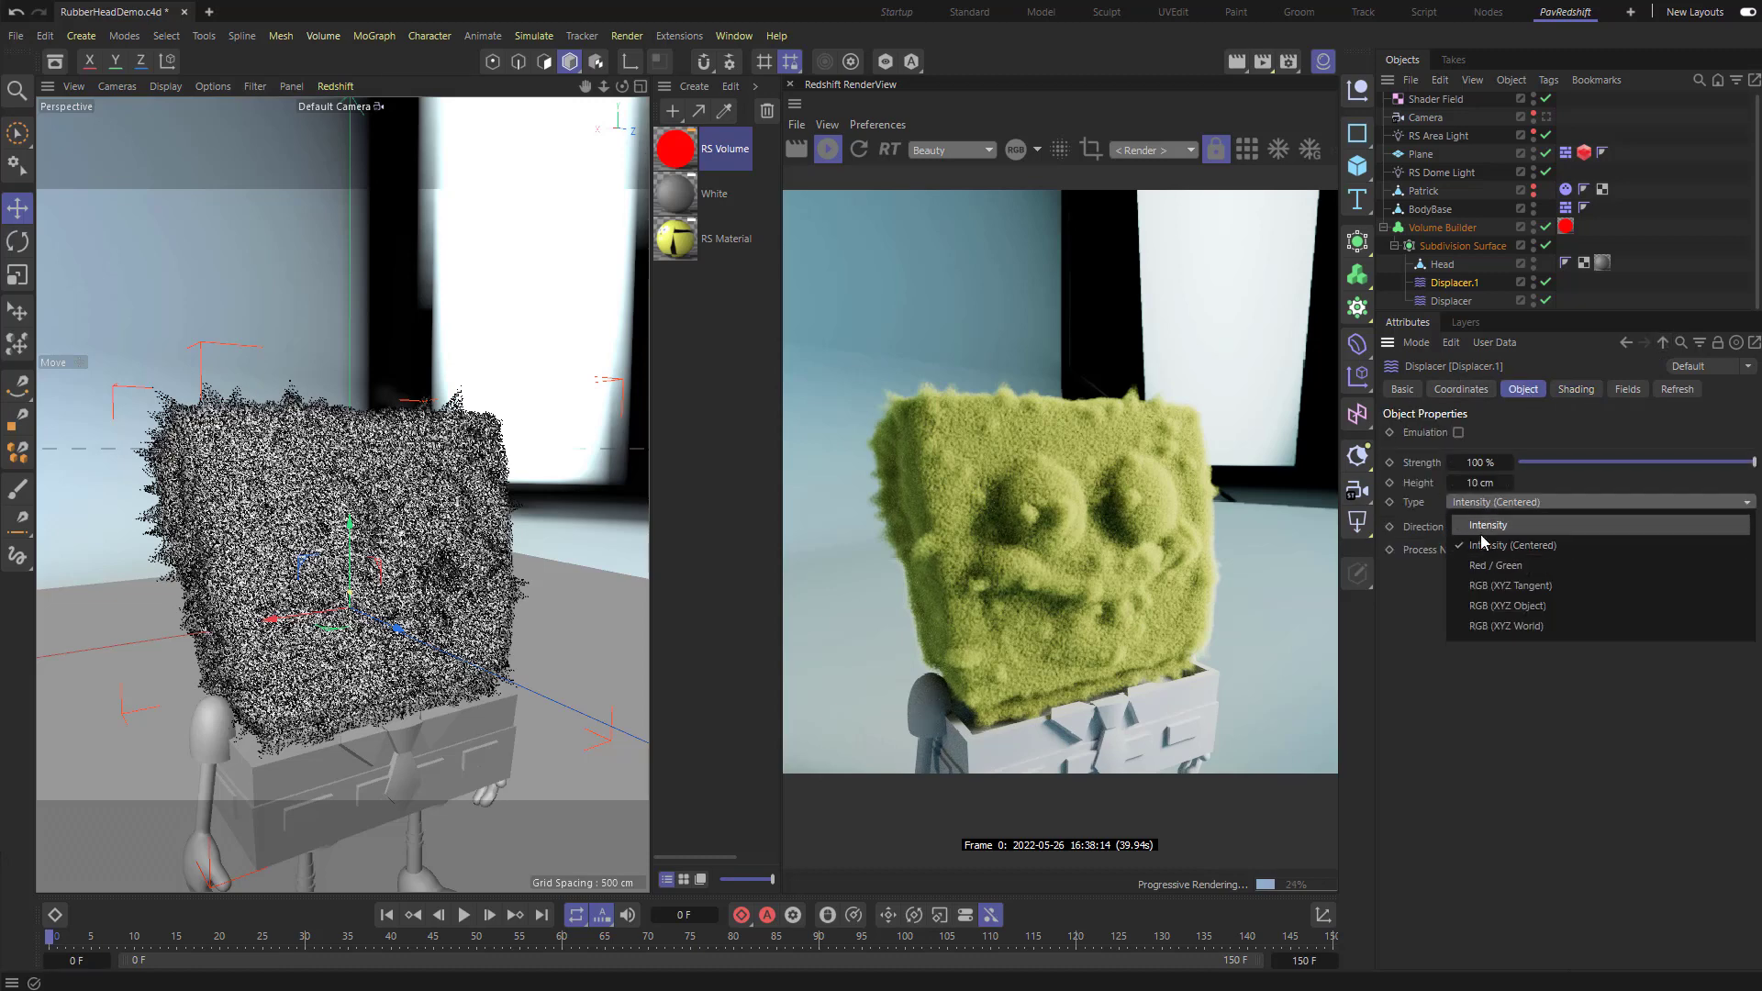
click(1487, 545)
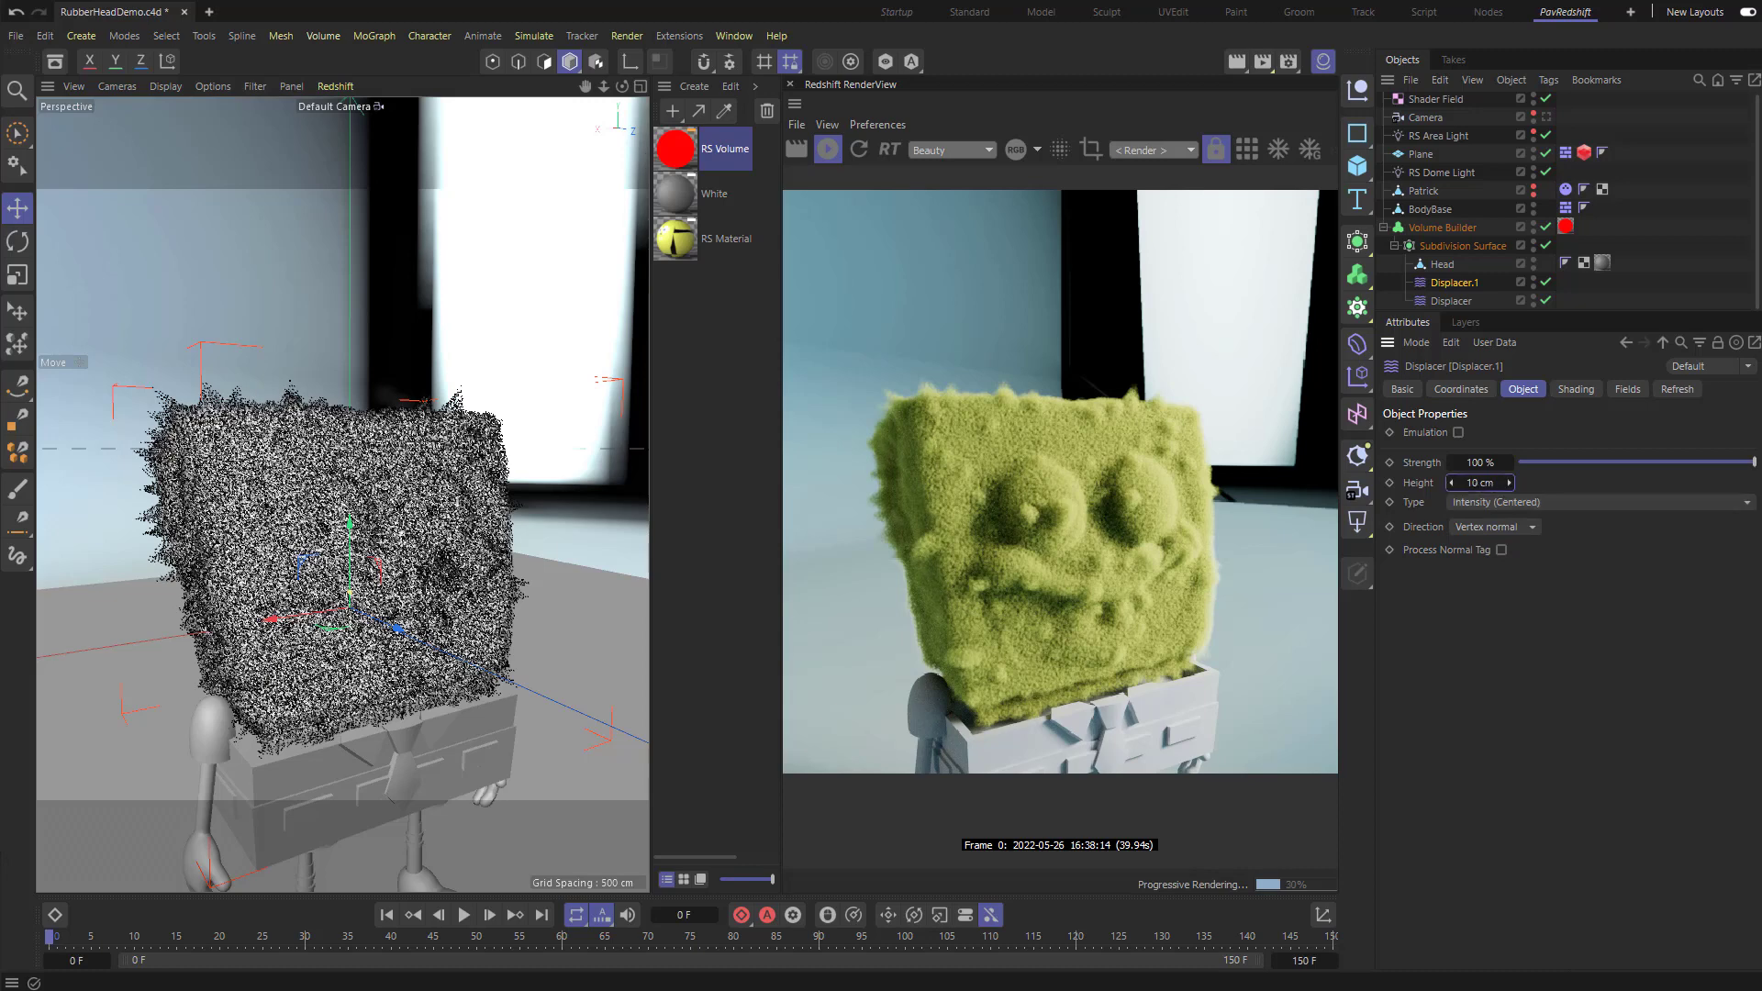
drag(1480, 483, 1479, 483)
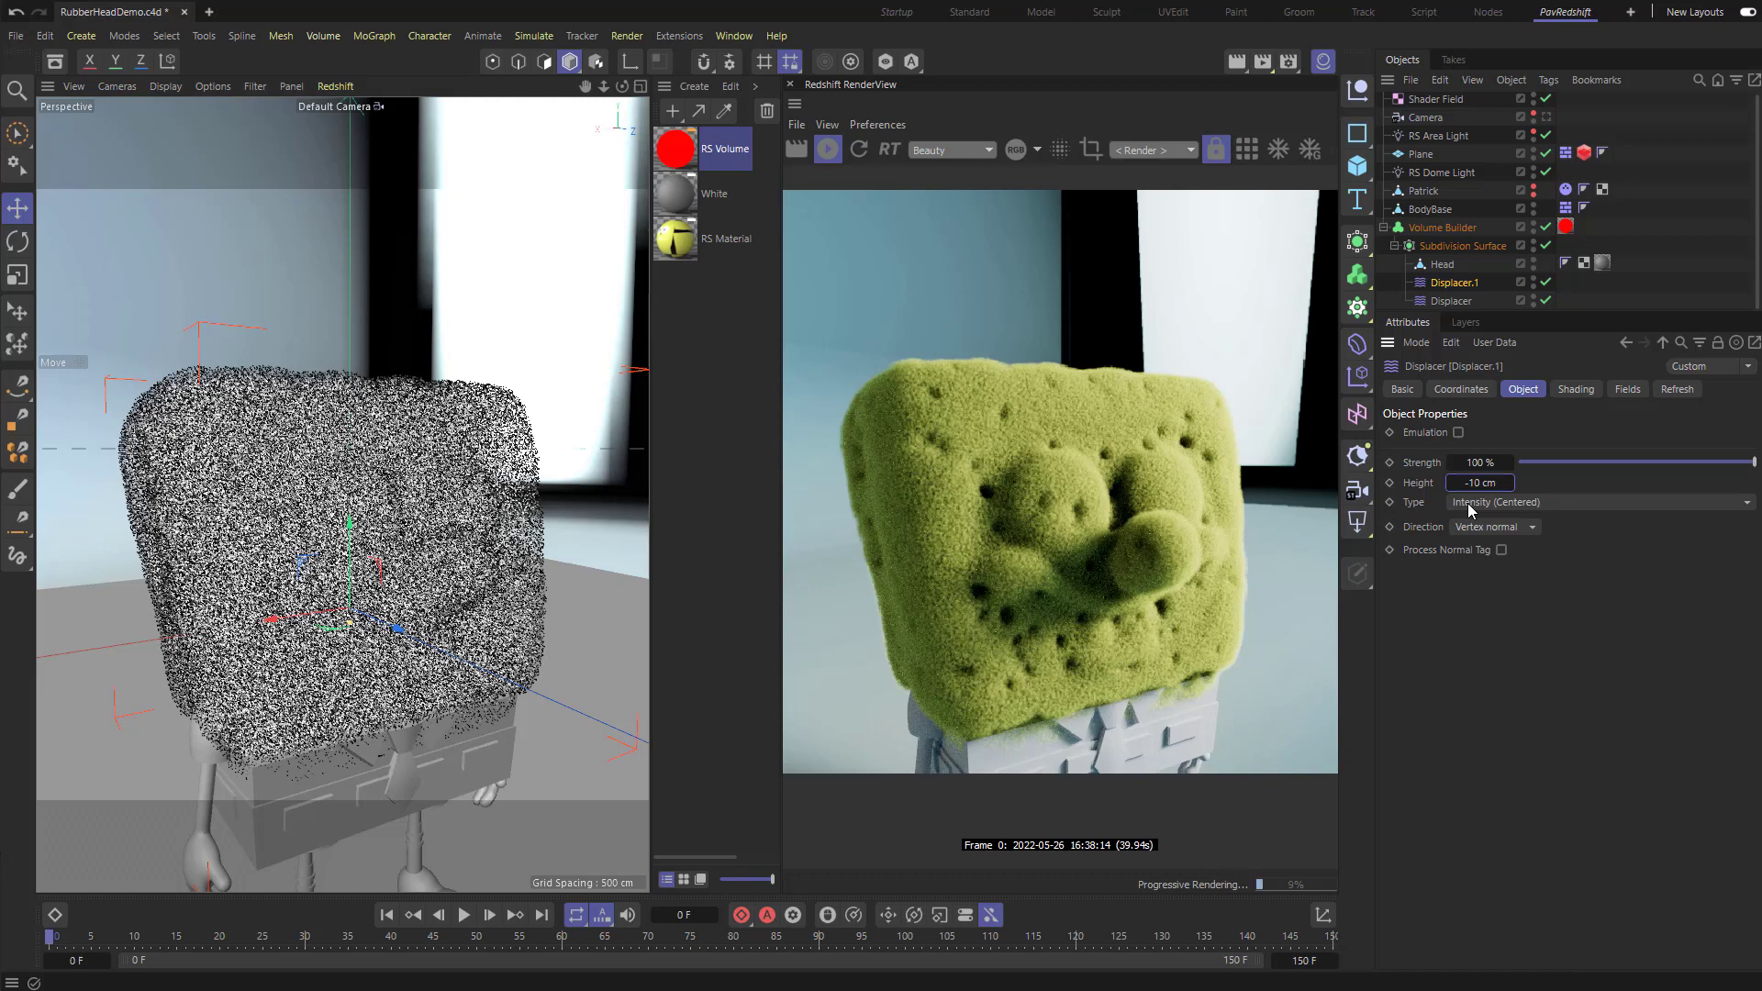
Step: Set Displacer.1's type to Intensity and, with the Volume Builder disabled, its height to -18 cm
click(1467, 505)
click(1485, 524)
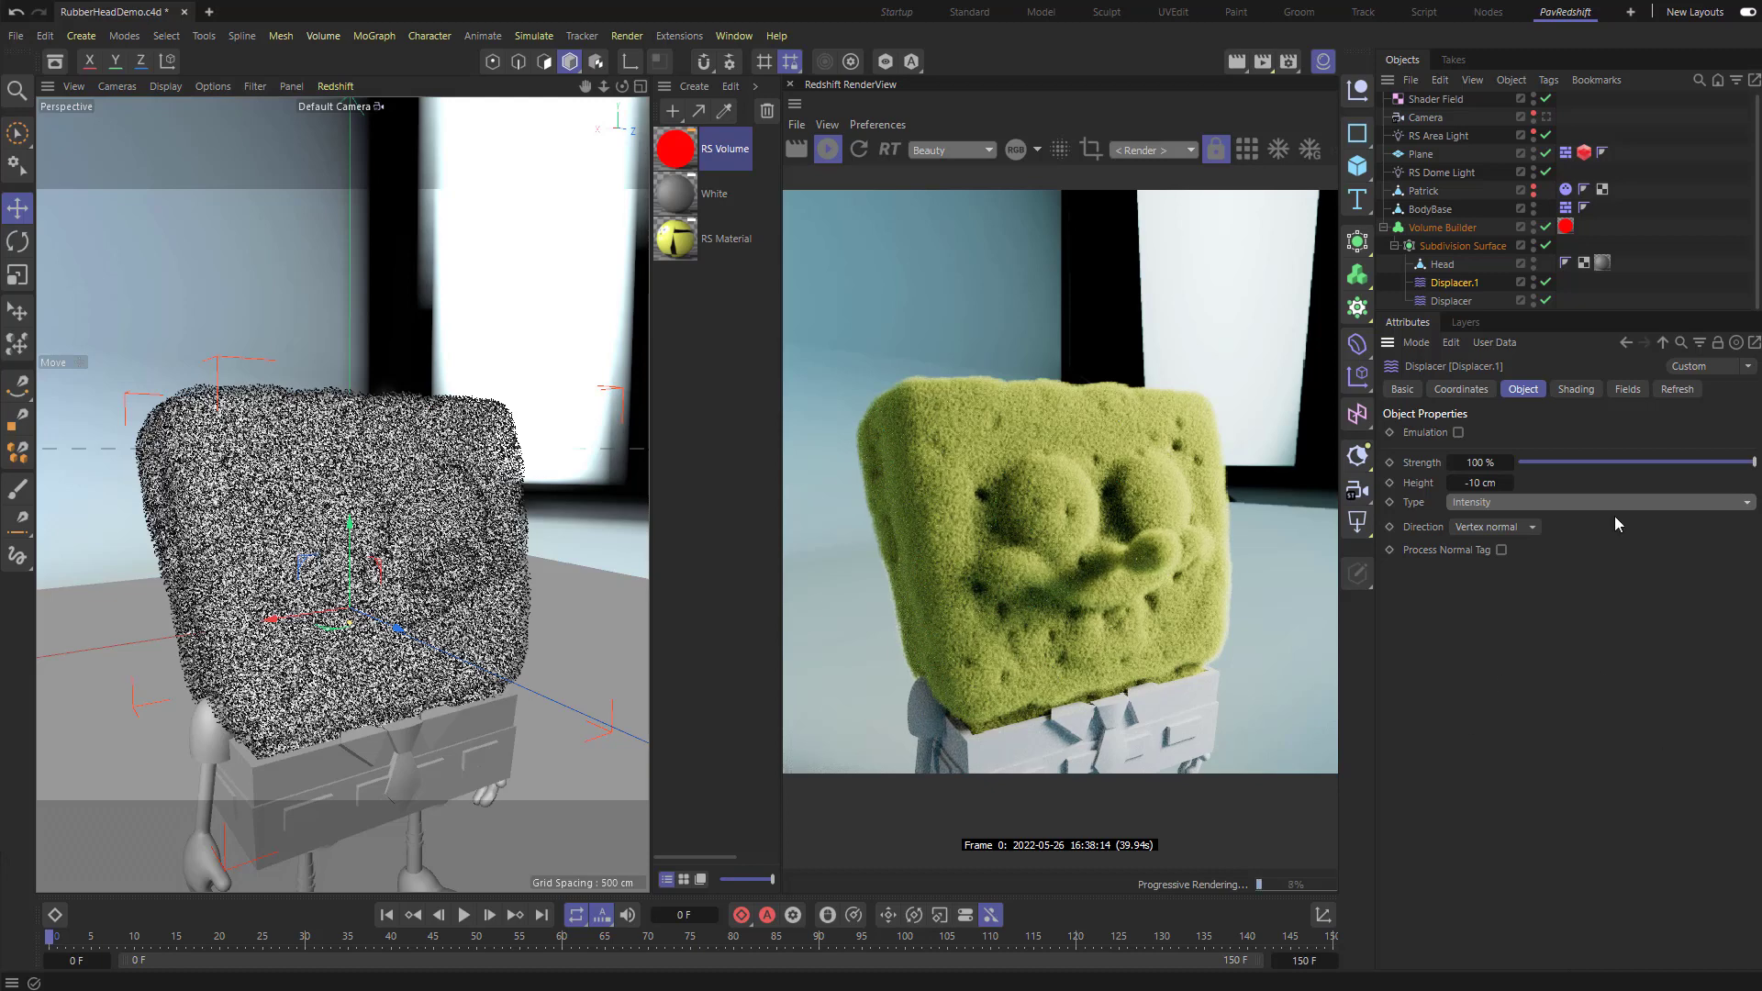
click(1547, 227)
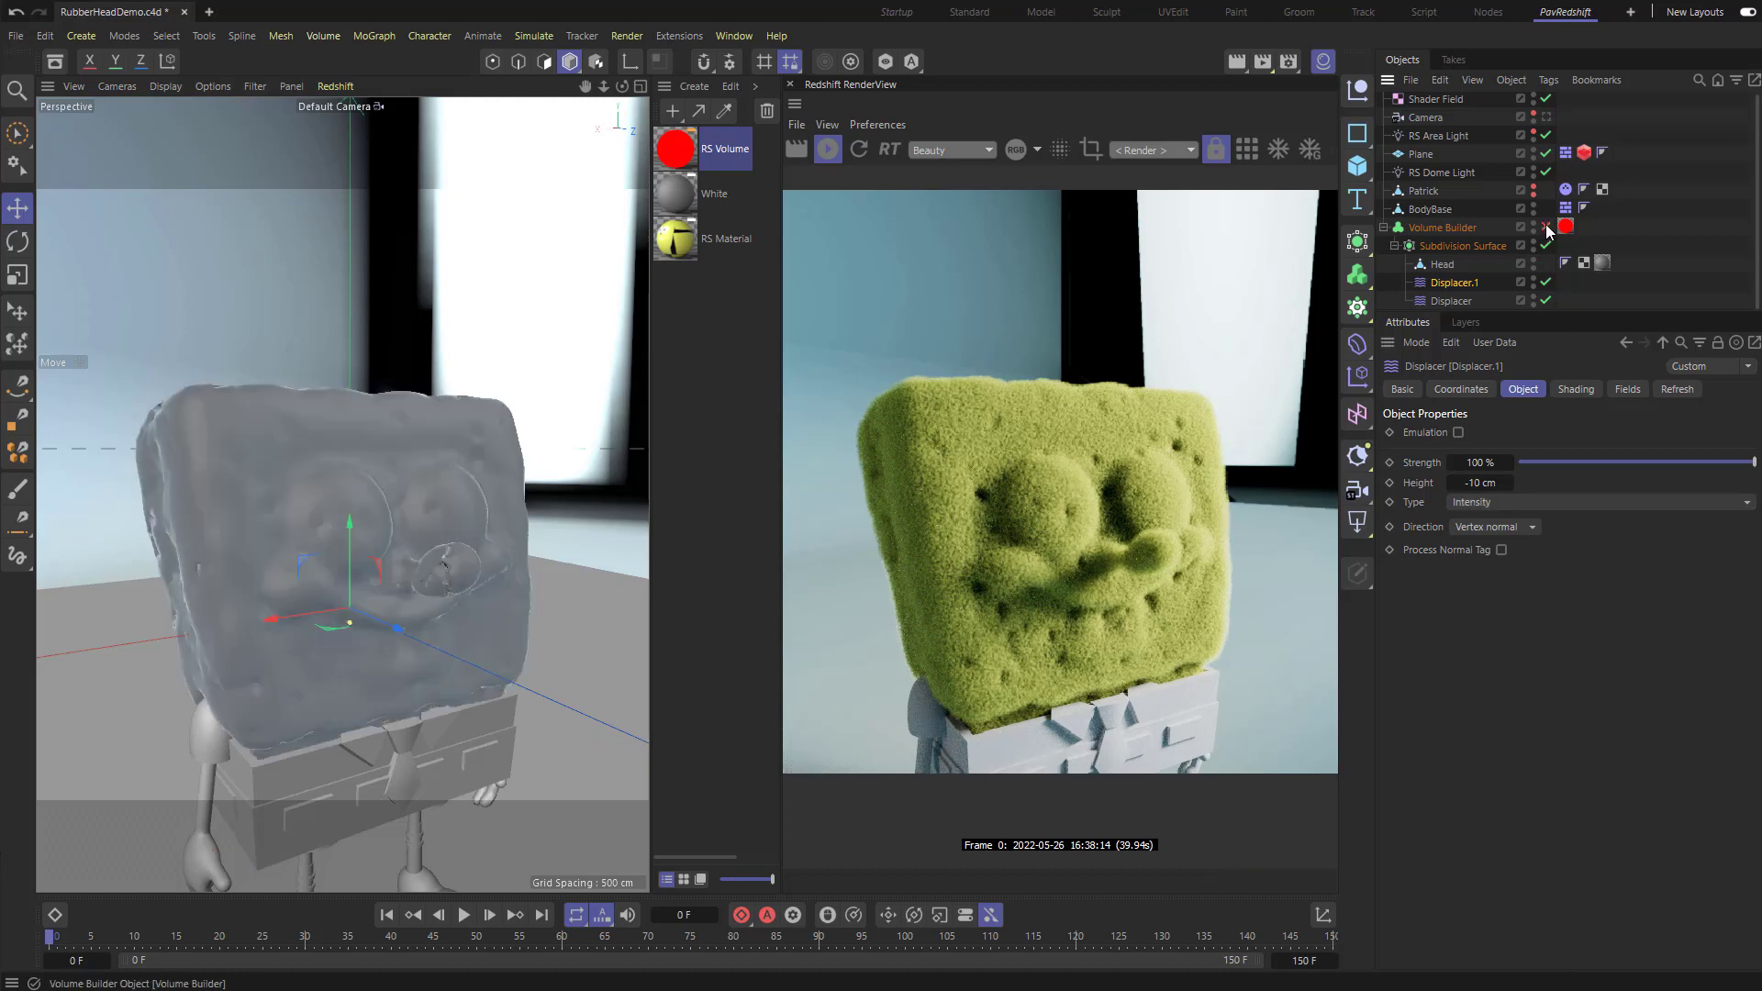
alt+drag(365, 483, 448, 457)
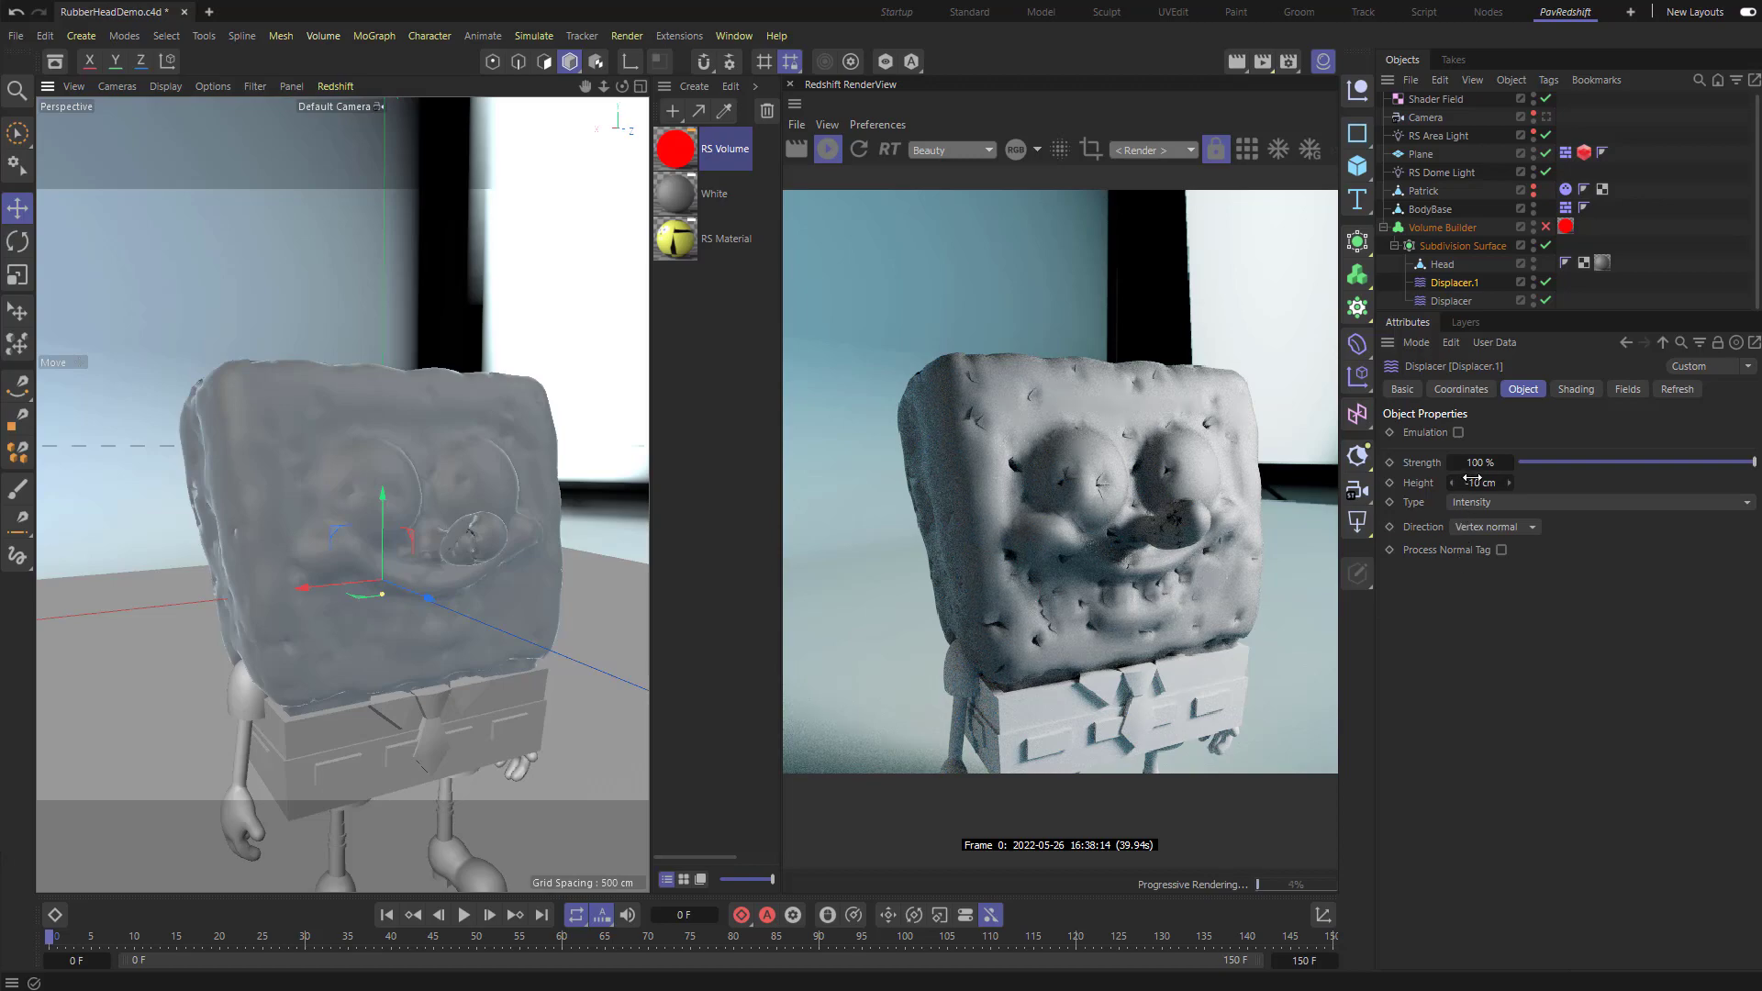
drag(1477, 483, 1404, 481)
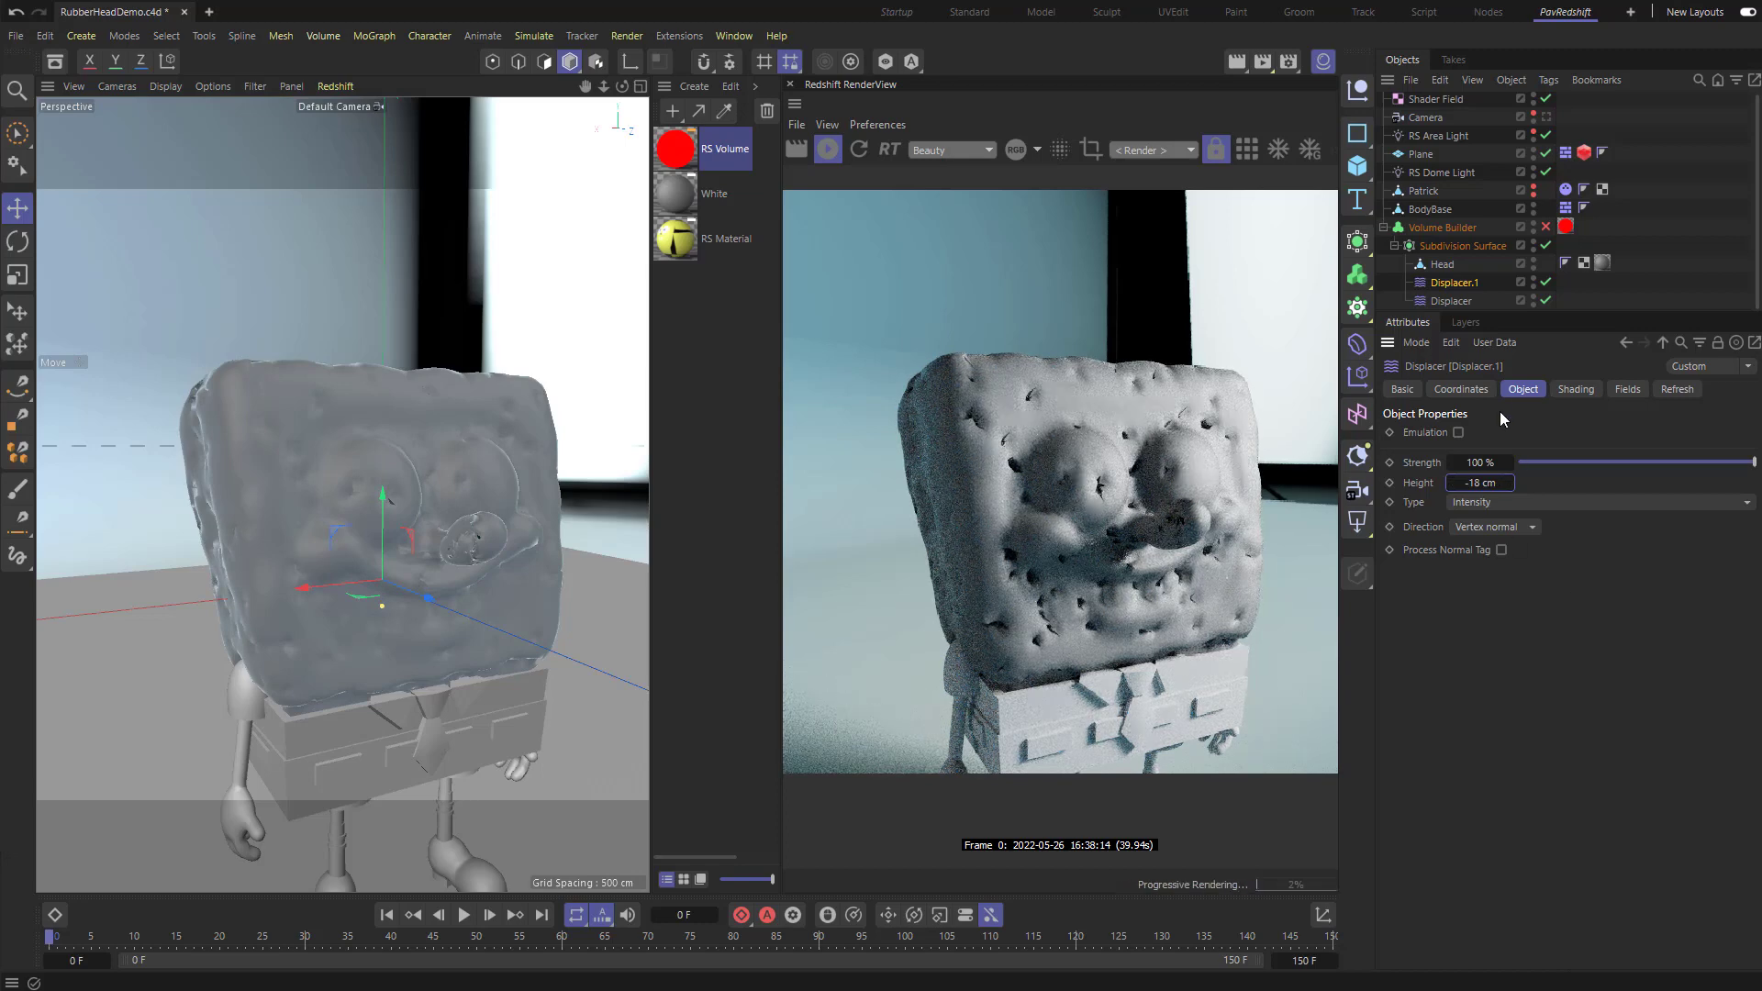
Step: Try a global scale of 50% on Displacer.1's noise, settle on 150%, and re-enable the Volume Builder
click(1576, 389)
click(1470, 488)
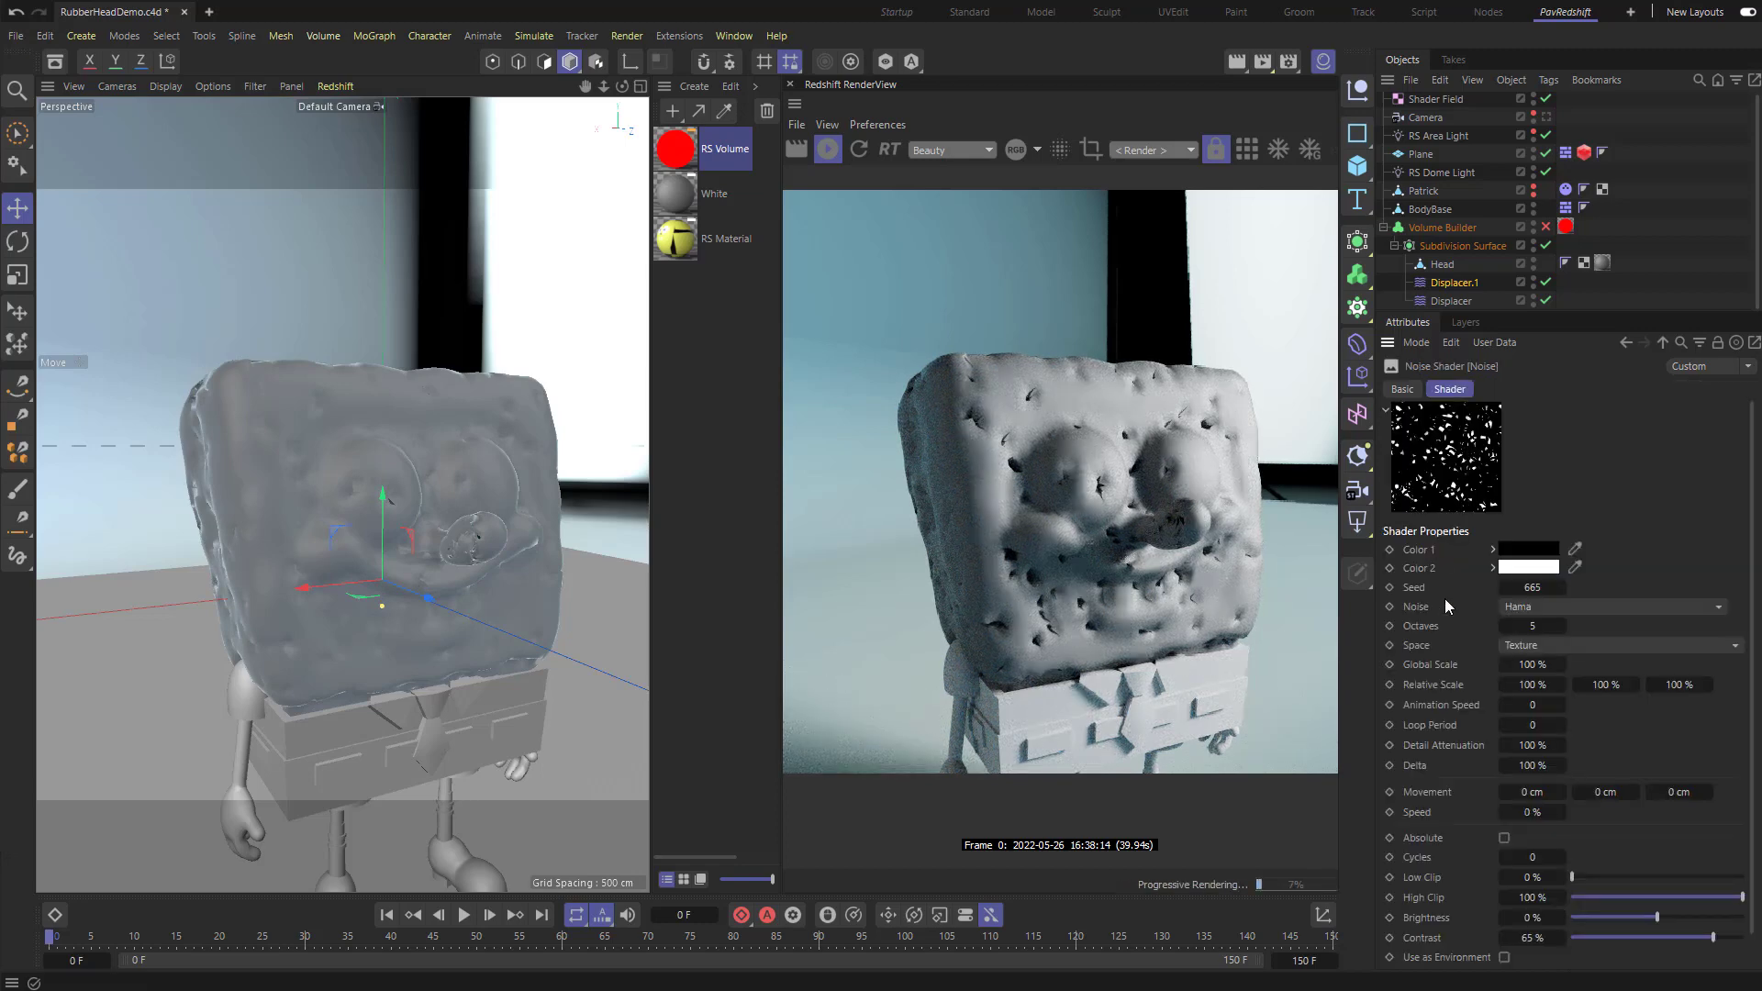
click(1536, 665)
text(50)
key(Return)
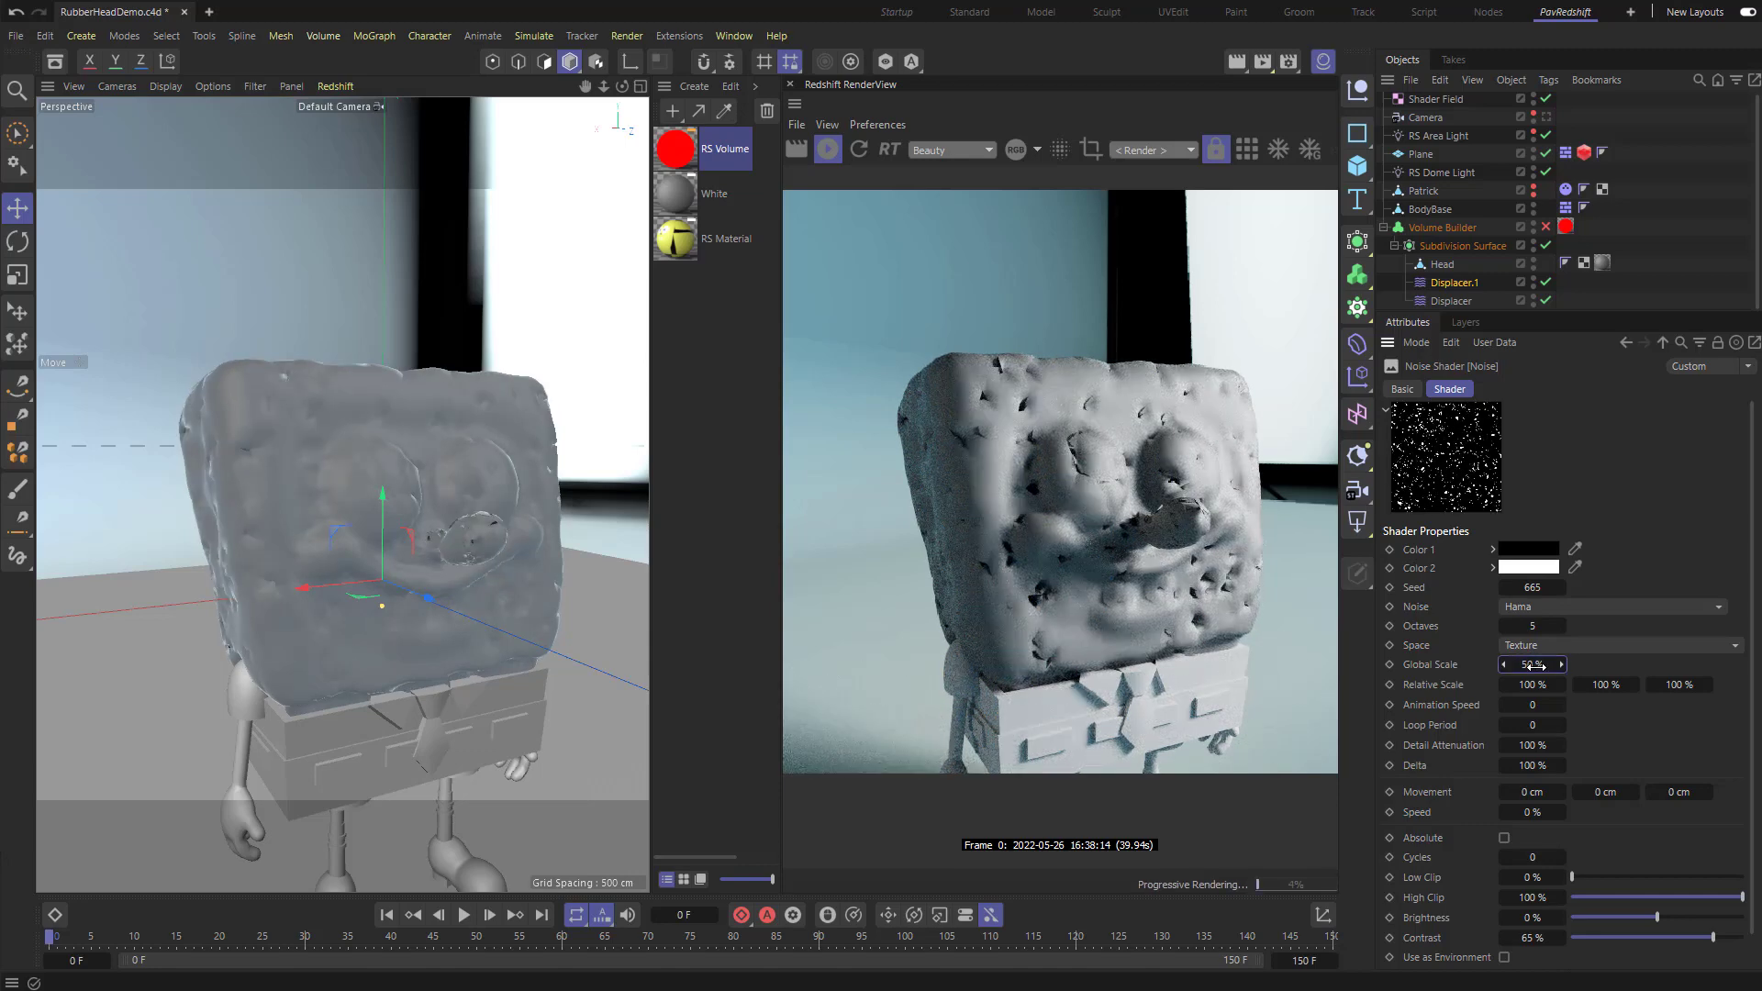
click(1535, 665)
key(BackSpace)
text(150)
key(Return)
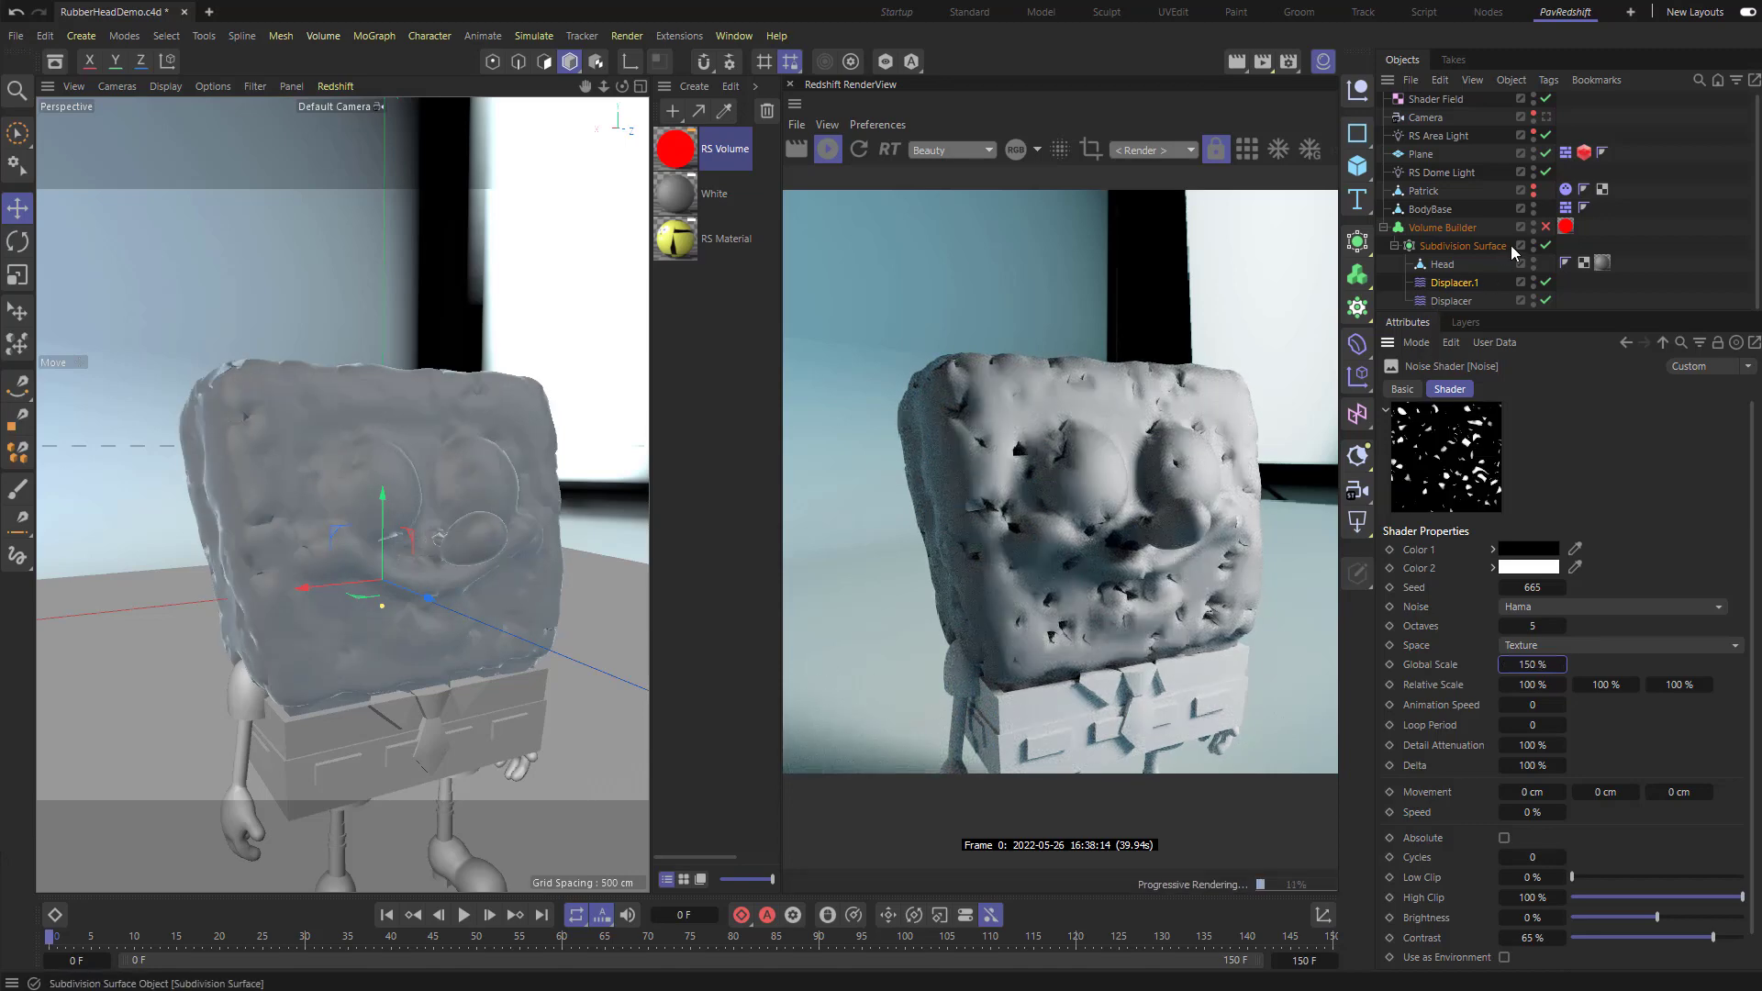
click(1545, 227)
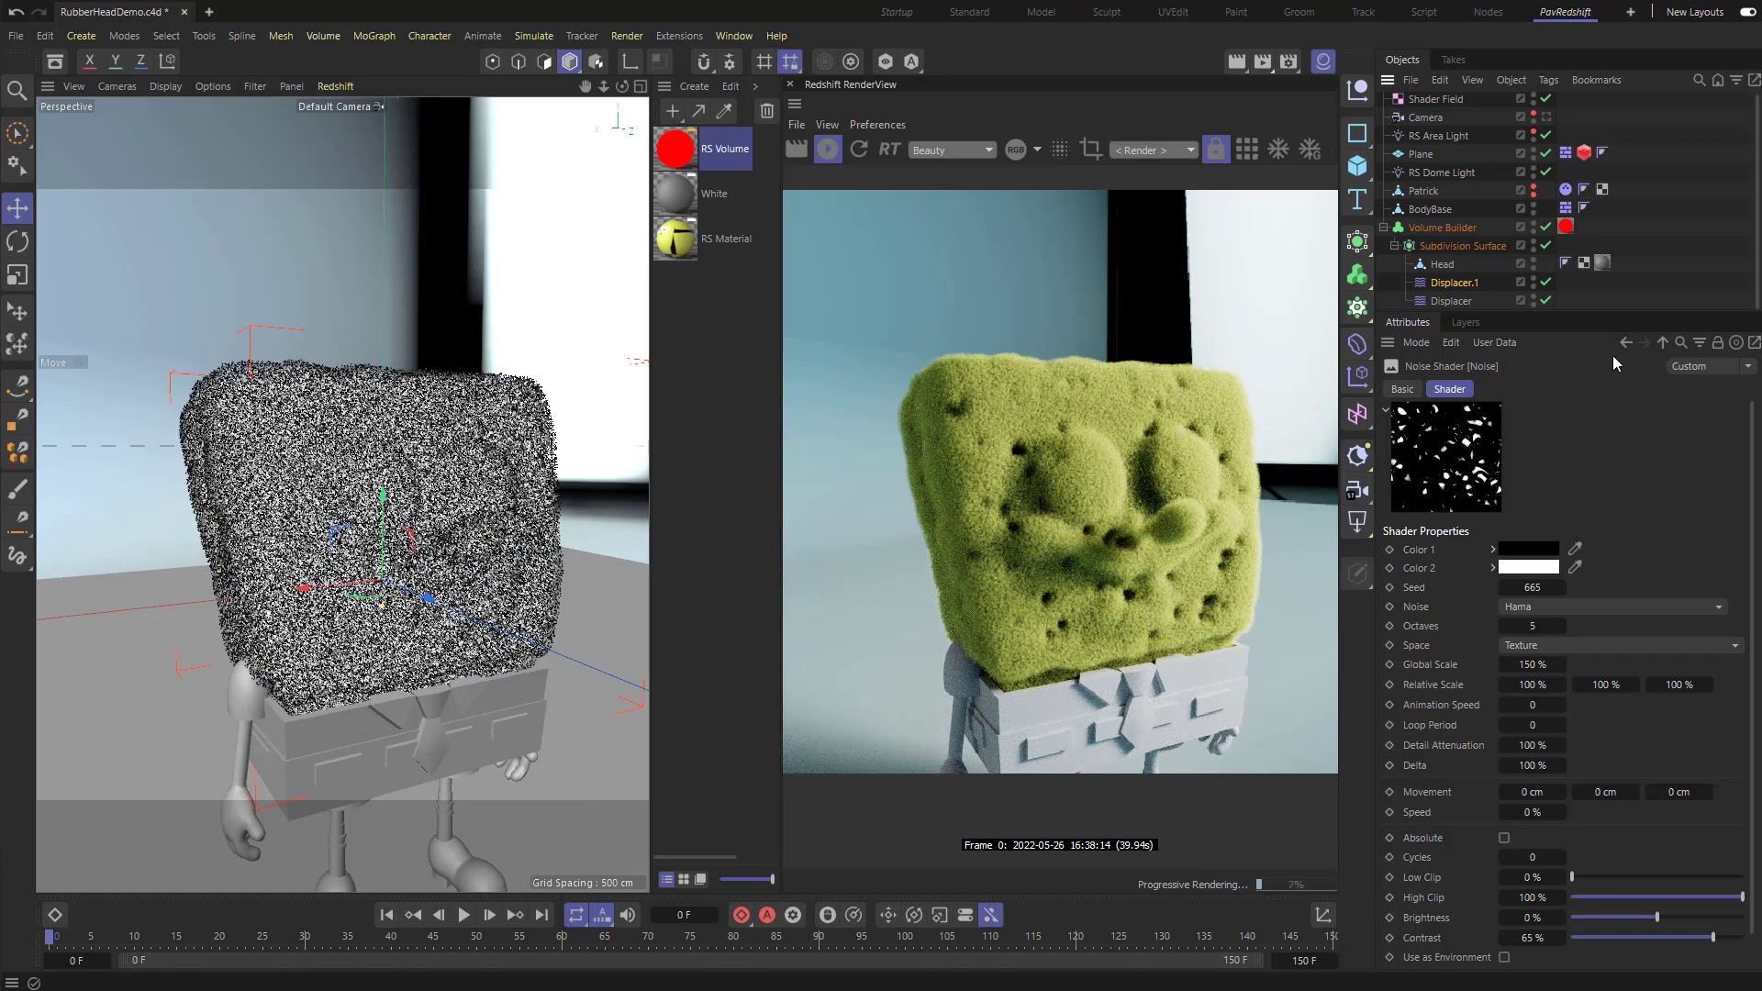
Step: Reduce Displacer.1's displacement height to -8 cm after trying -10 cm
click(1663, 341)
click(1522, 389)
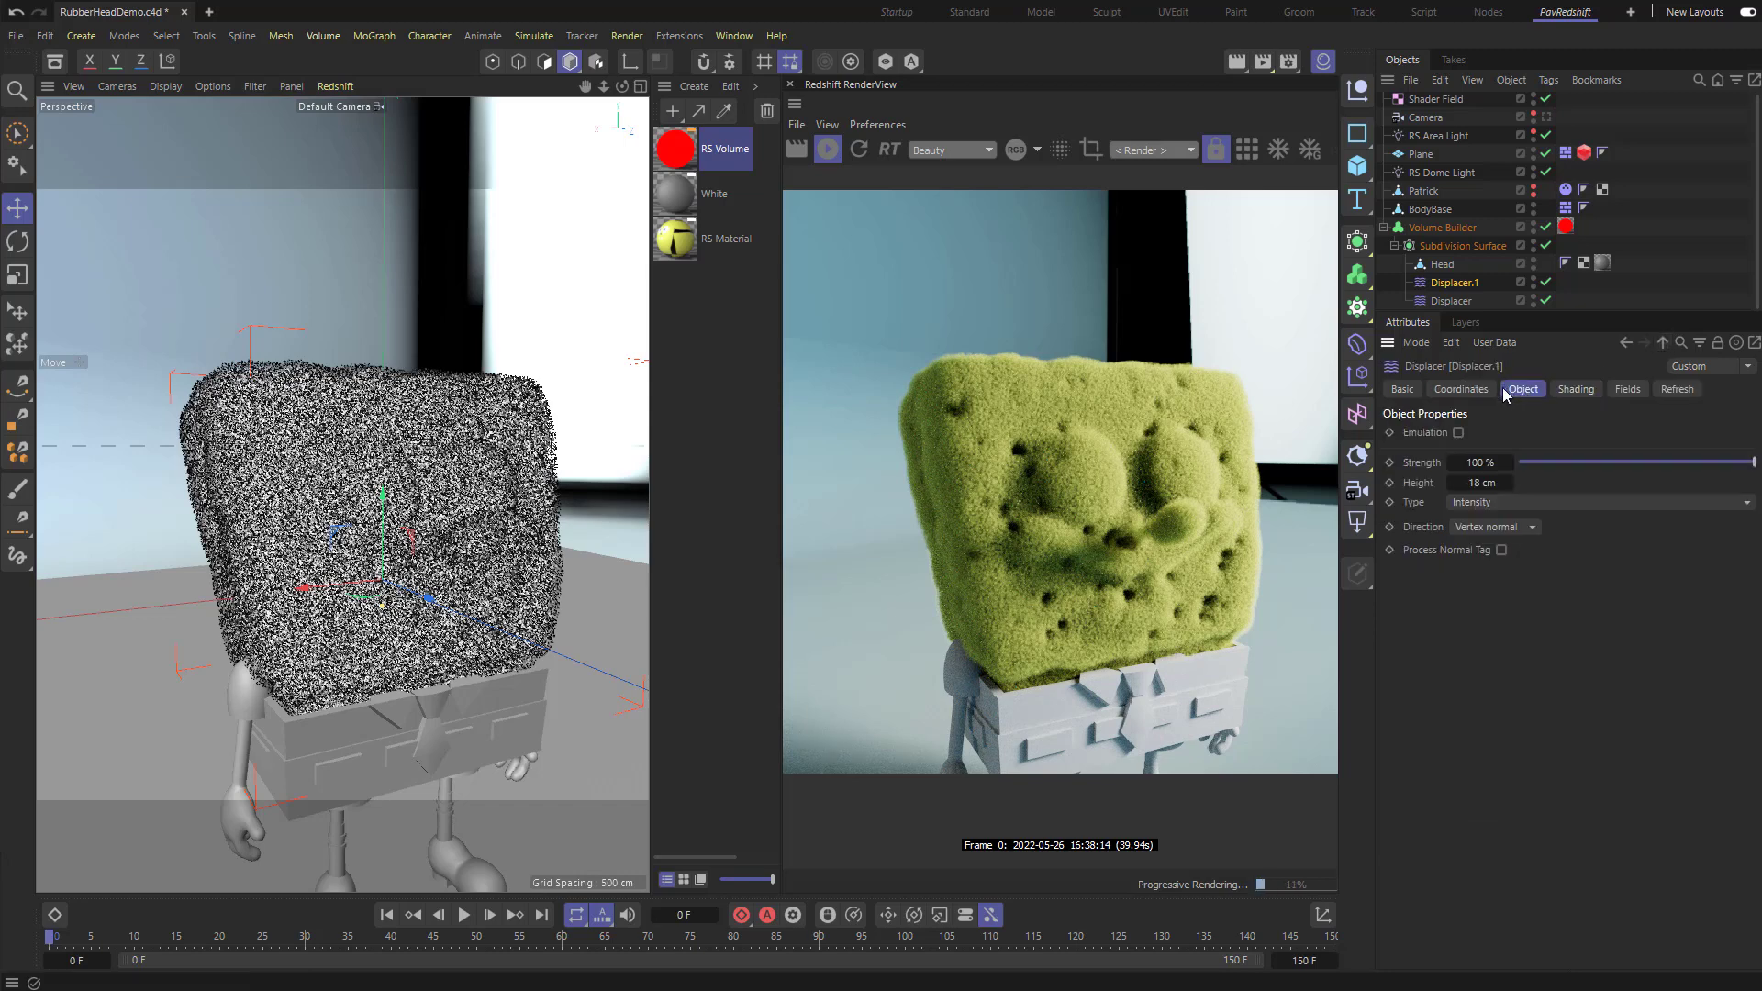
click(1479, 483)
text(-10)
key(Return)
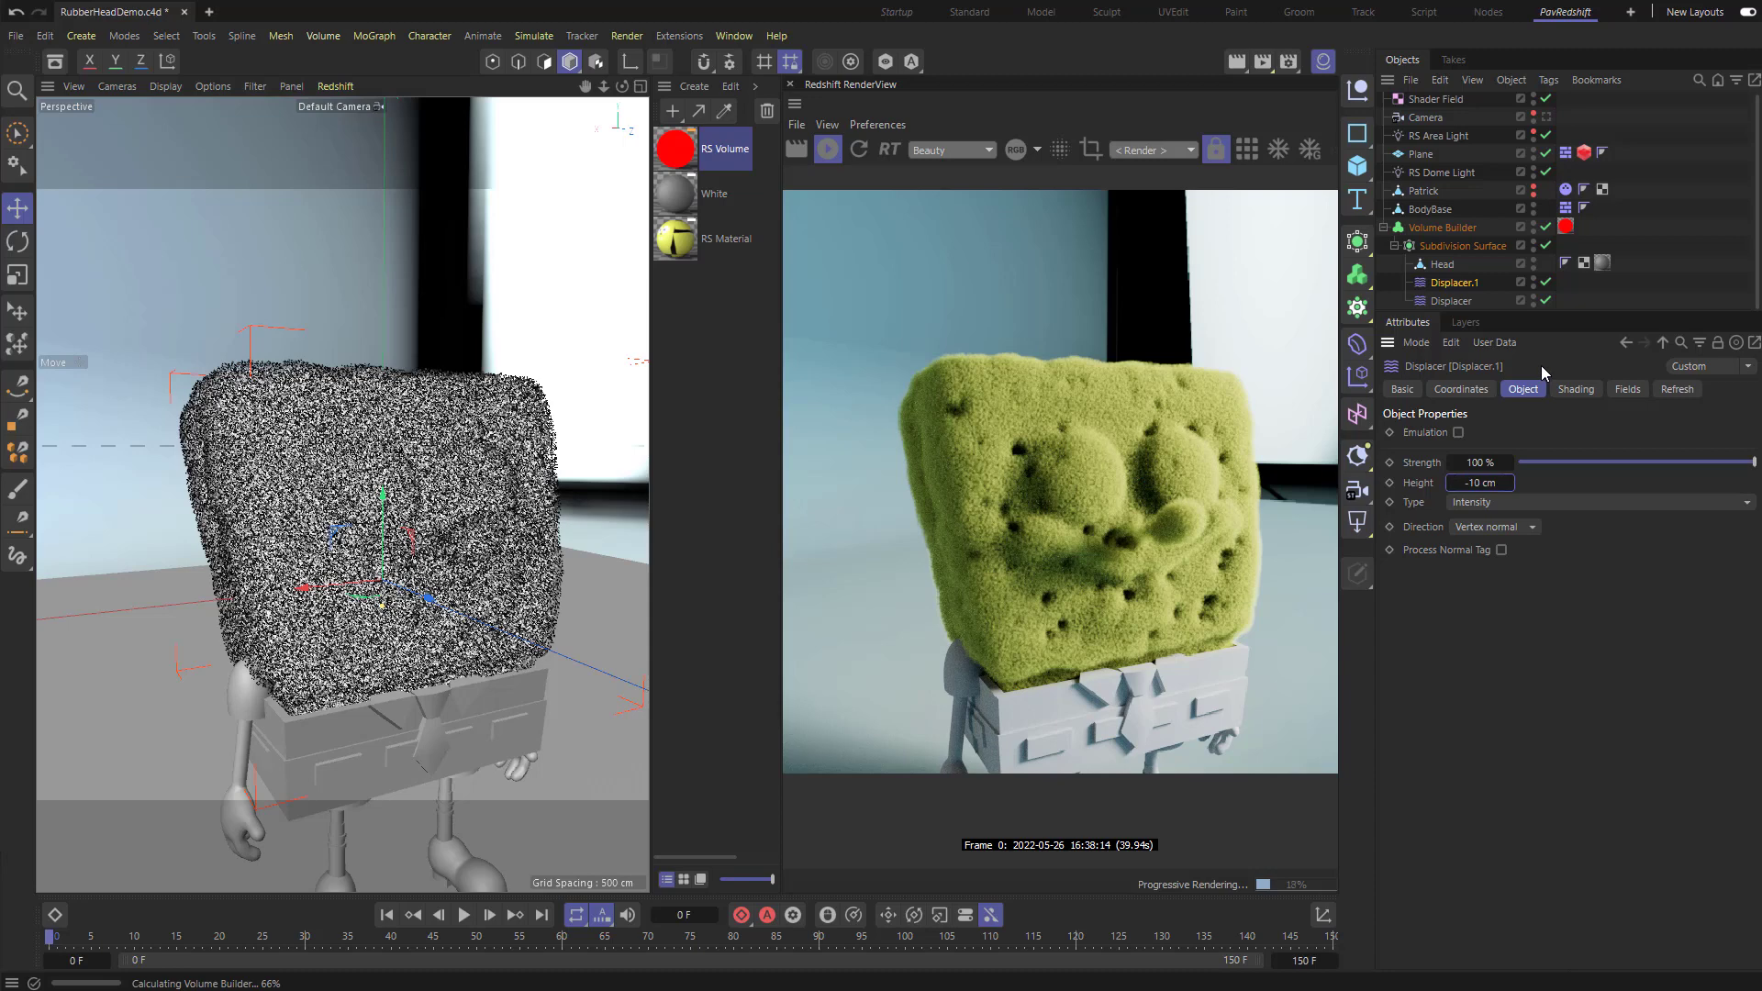
drag(1480, 483, 1496, 483)
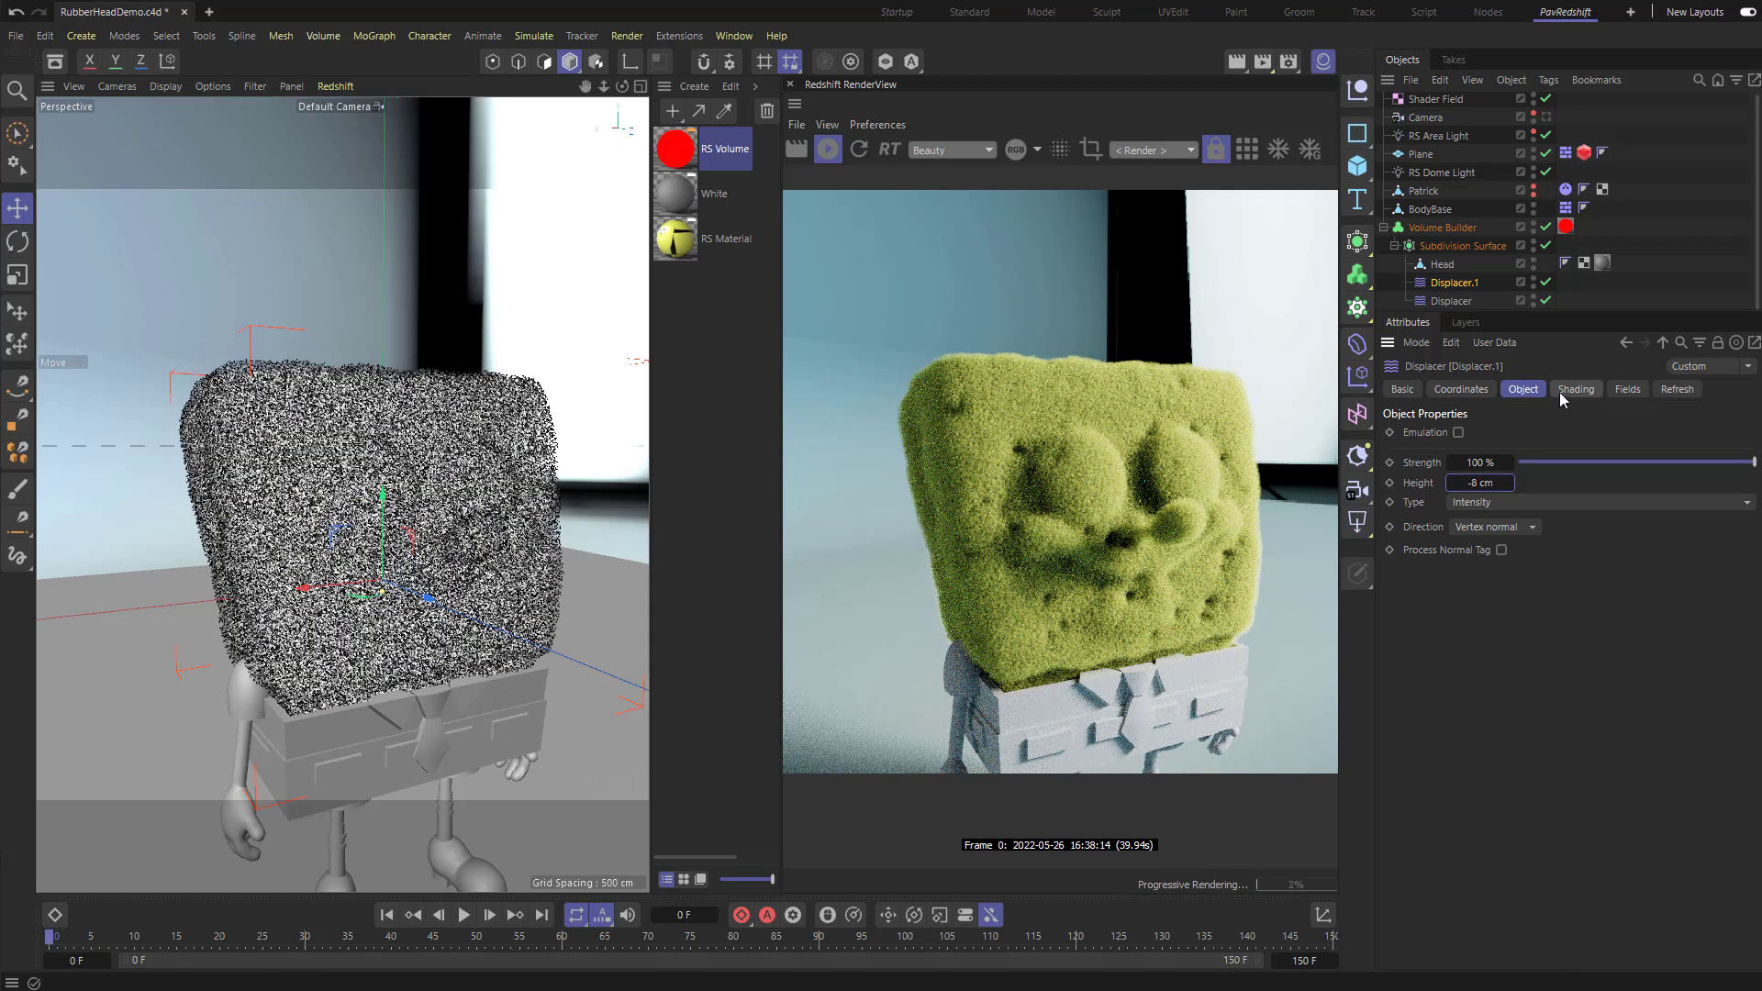
Step: Try seed 300 for Displacer.1's noise shader and settle on seed 150
click(1561, 393)
click(1462, 496)
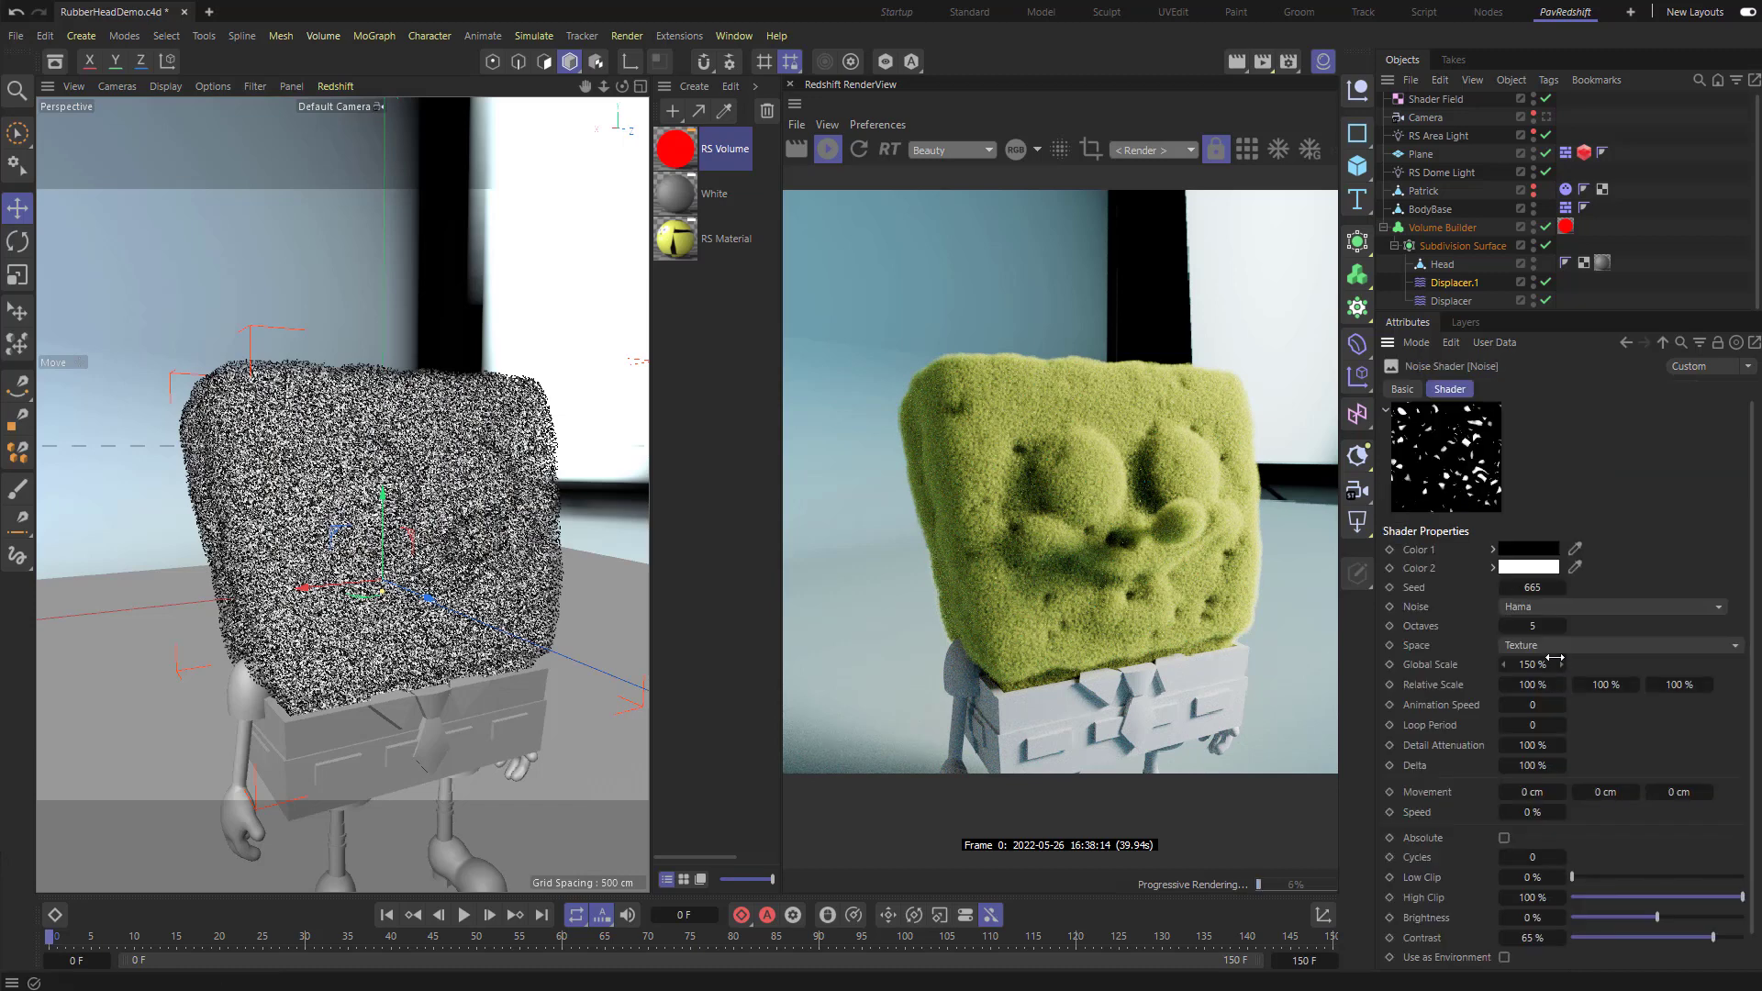
double_click(1534, 587)
text(300)
key(Return)
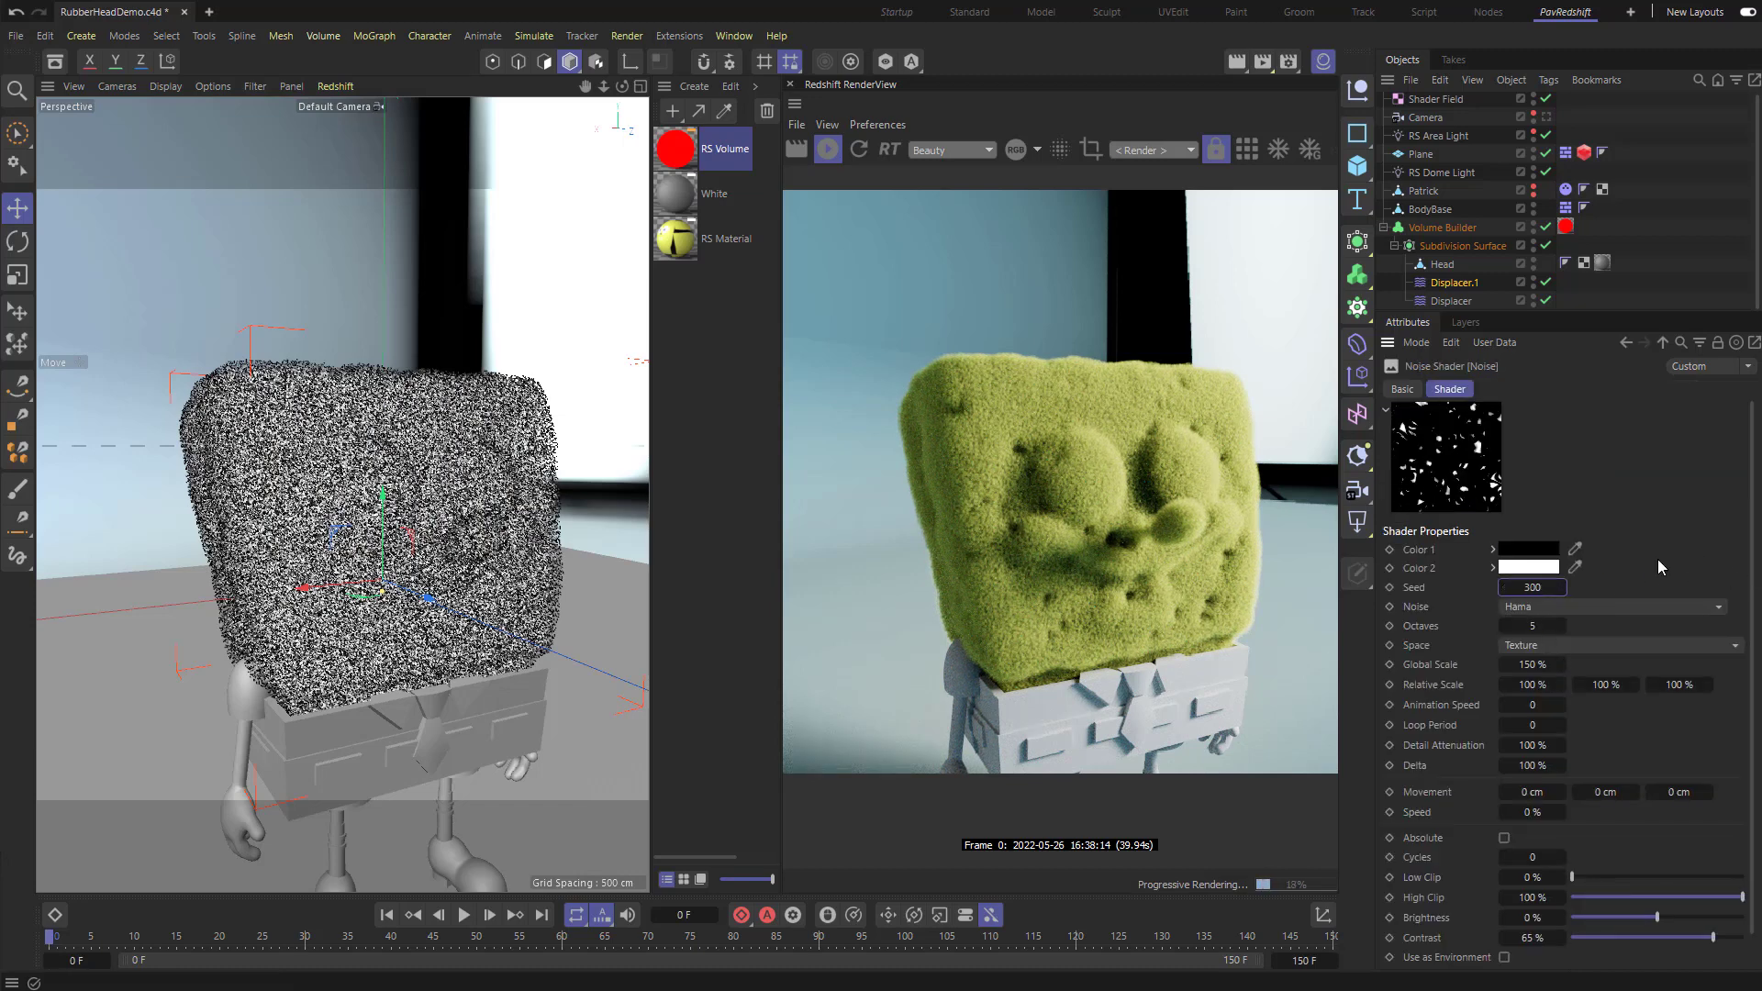
double_click(1533, 587)
text(150)
key(Return)
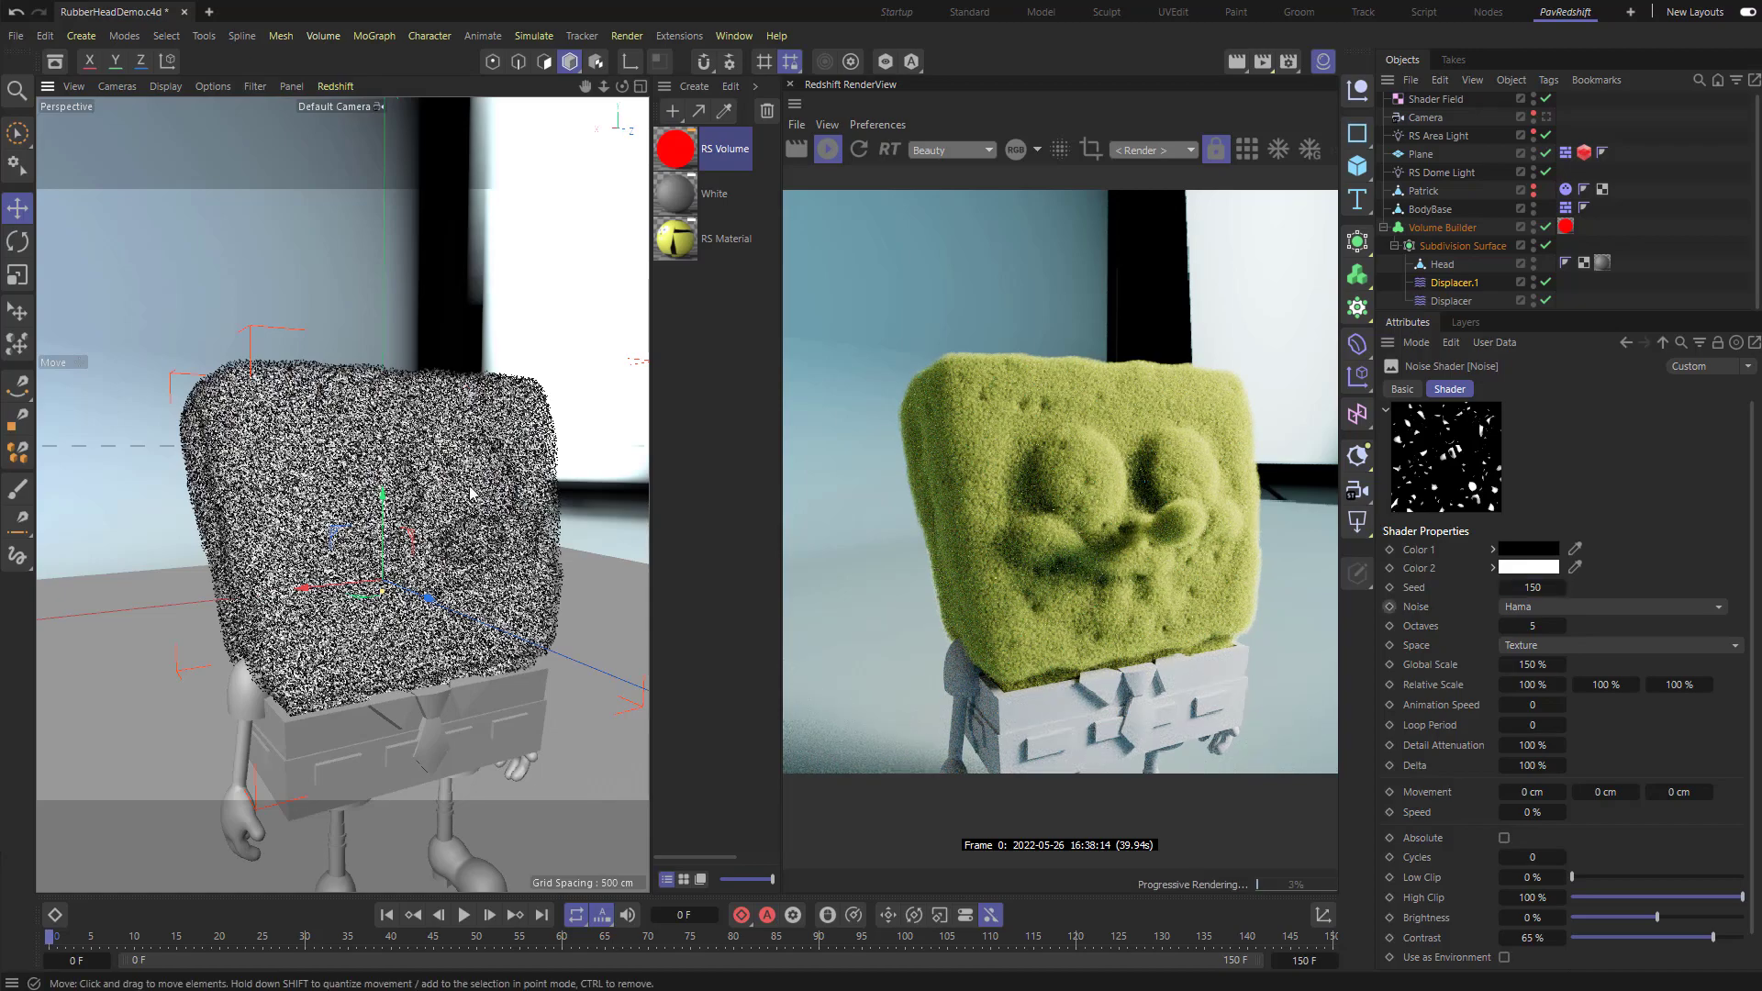
Step: View the whole character in the render and select the Head object under the Subdivision Surface
scroll(421, 462, down, 5)
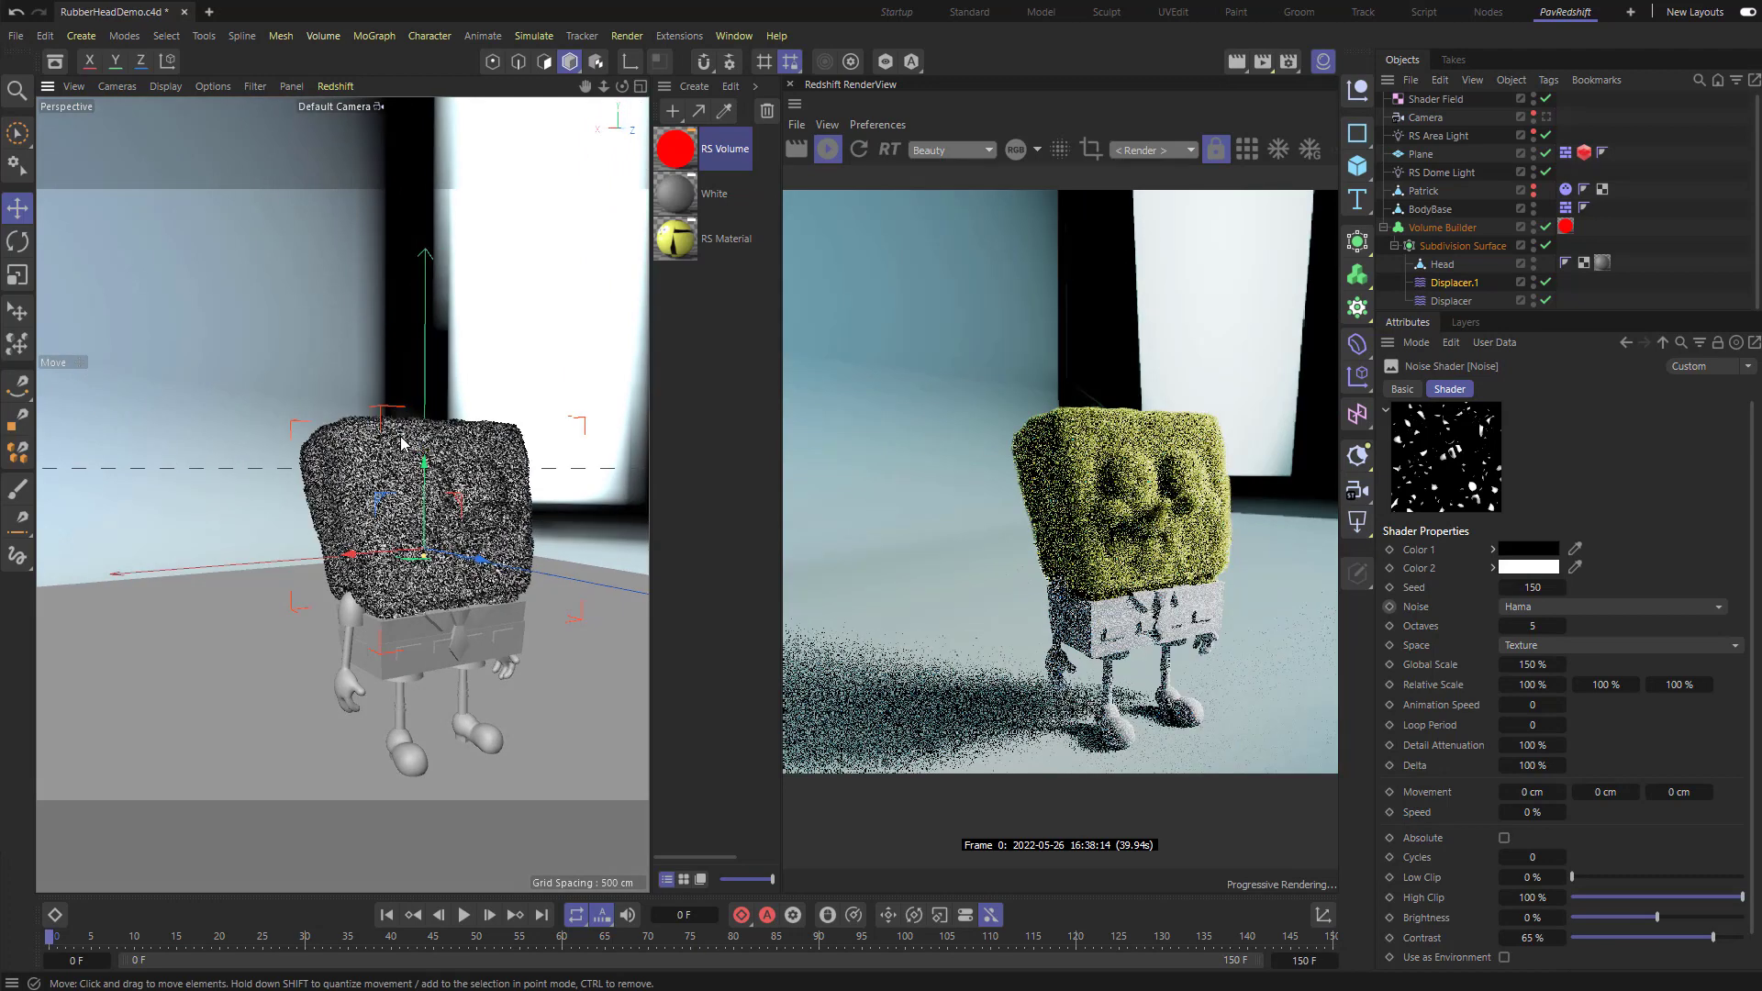
alt+drag(401, 443, 367, 440)
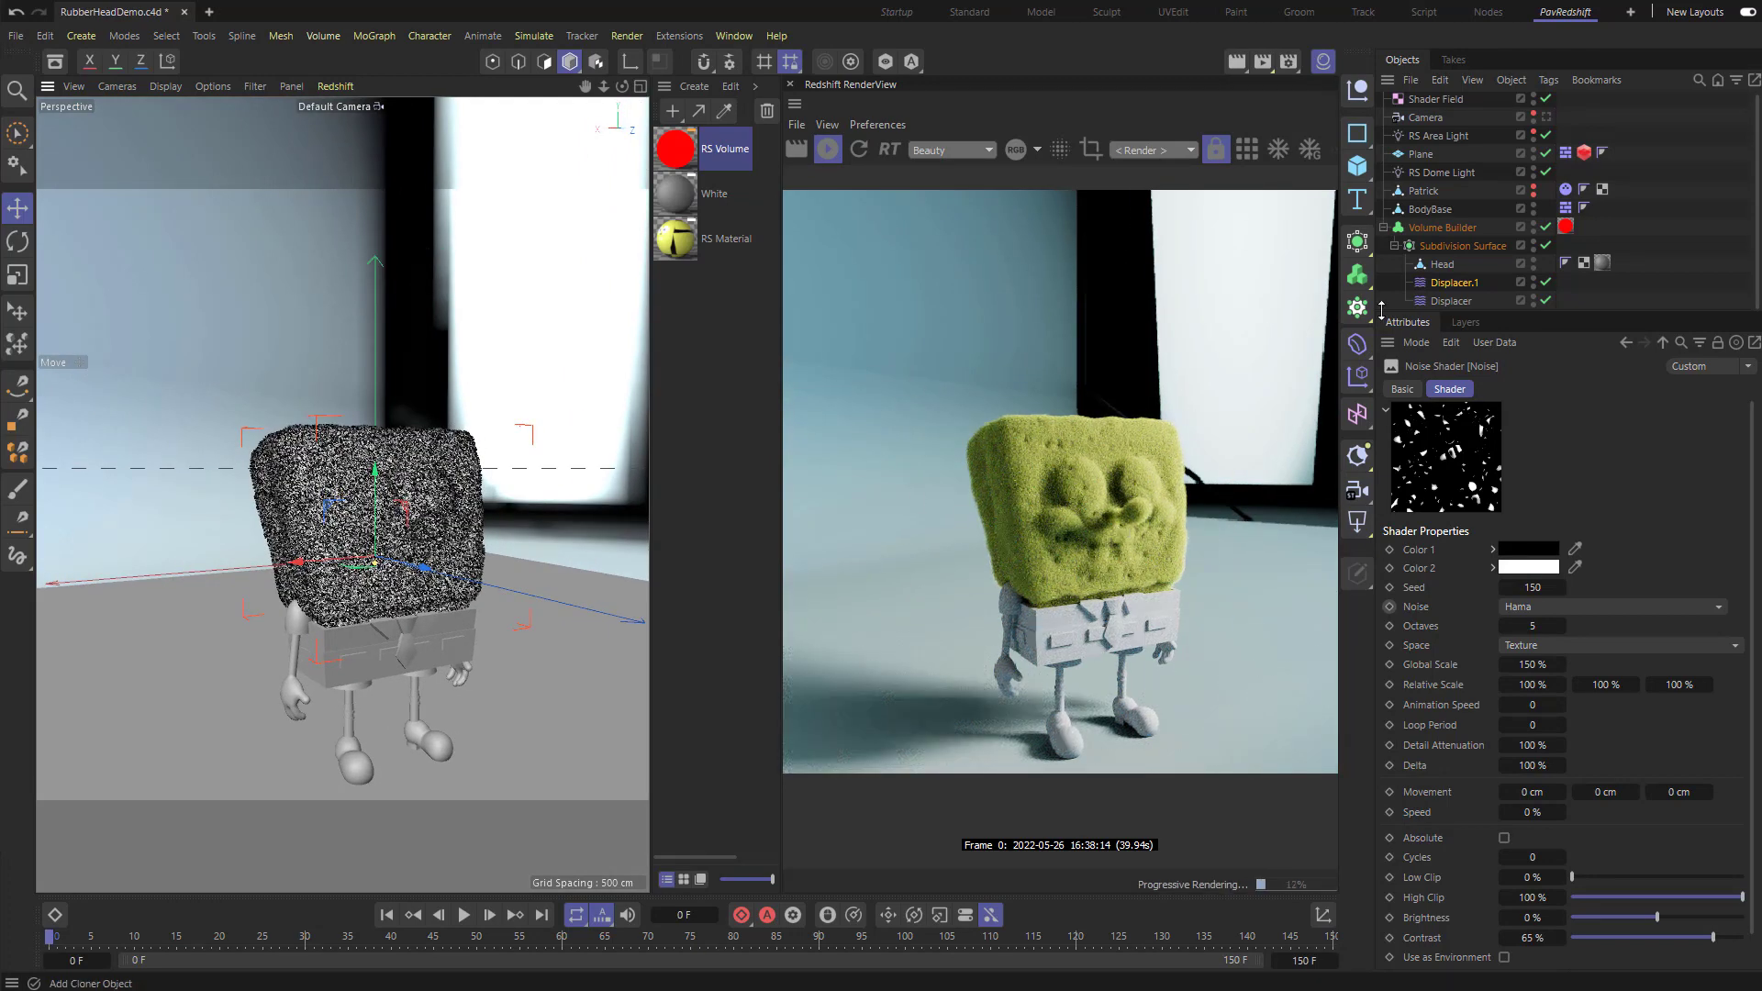
click(1442, 266)
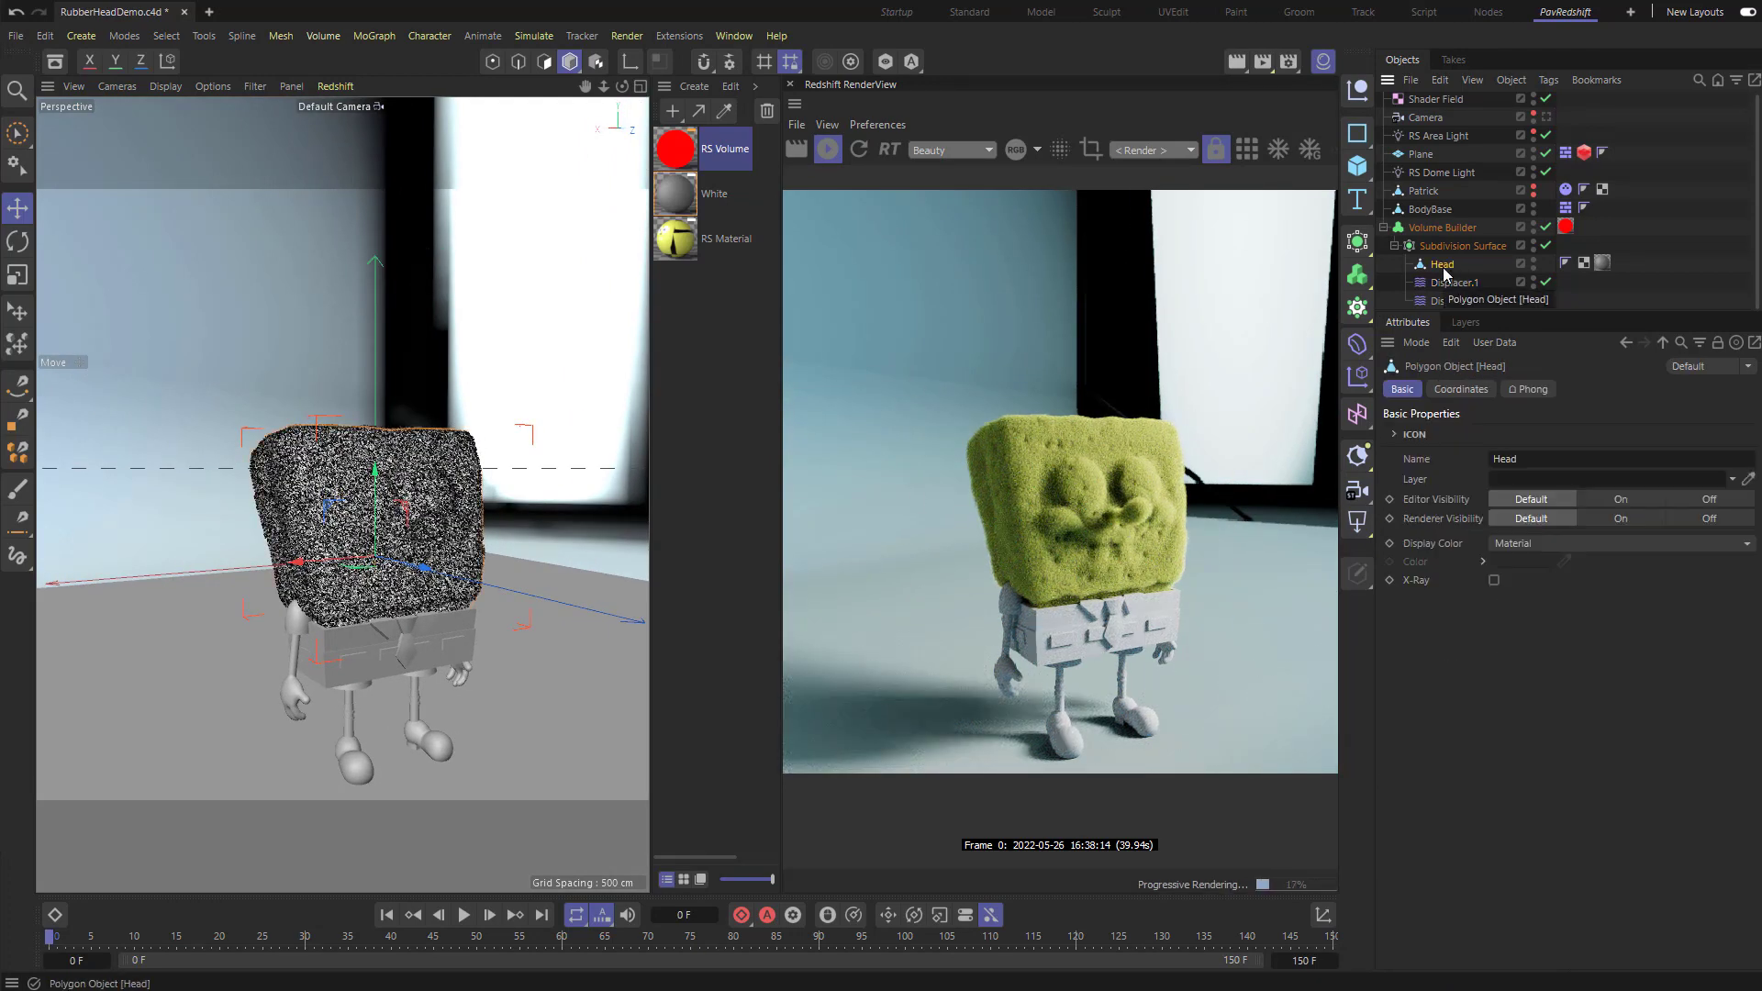